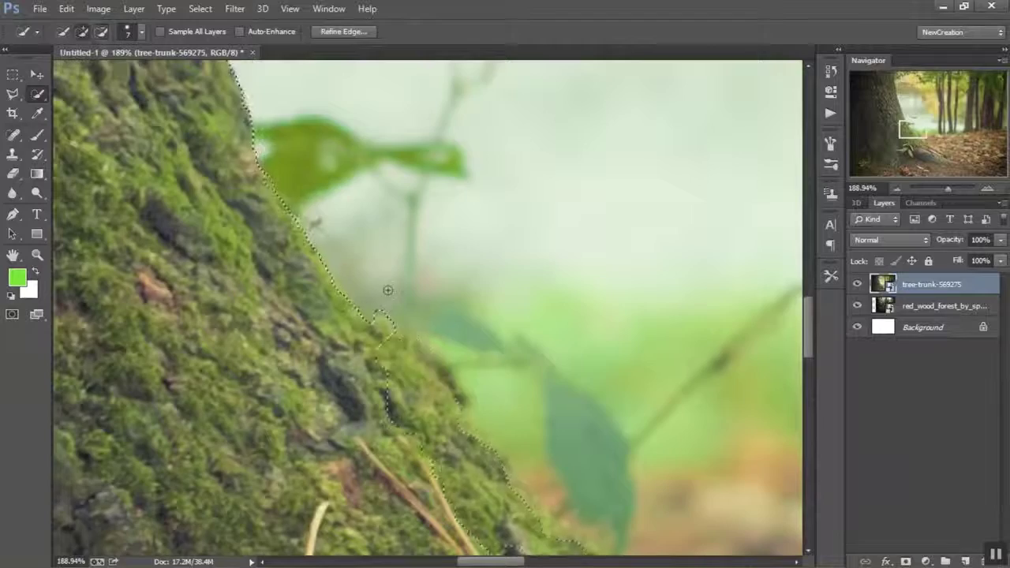
# Step: Undo the last selection stroke and add the missed background beside the mossy trunk edge to the selection with the Lasso
pyautogui.hotkey('ctrl', 'z')
pyautogui.scroll(2, 12, 197)
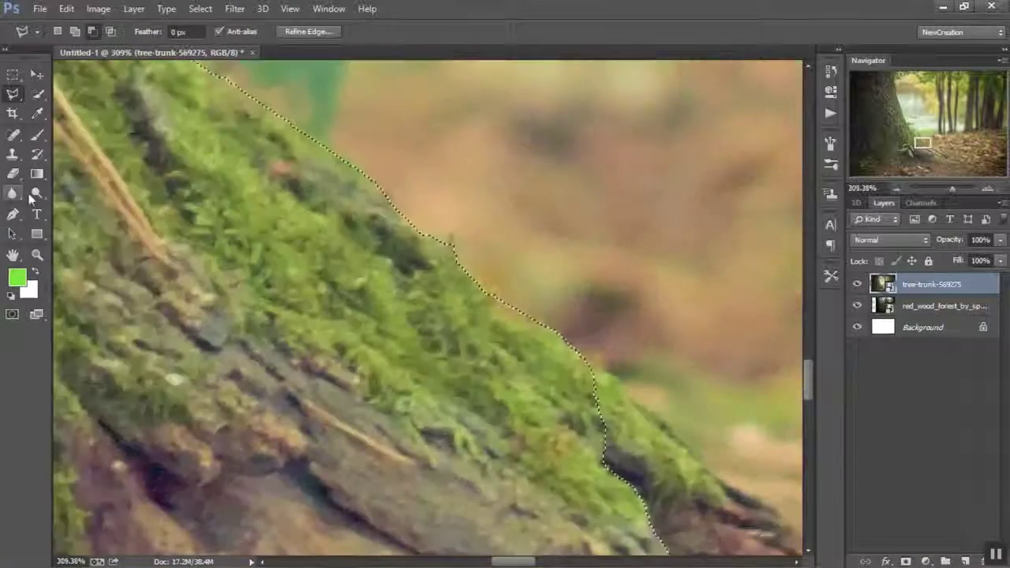
pyautogui.scroll(-2, 12, 158)
pyautogui.rightClick(12, 94)
pyautogui.click(75, 92)
pyautogui.scroll(2, 373, 246)
pyautogui.moveTo(364, 246); pyautogui.dragTo(516, 245)
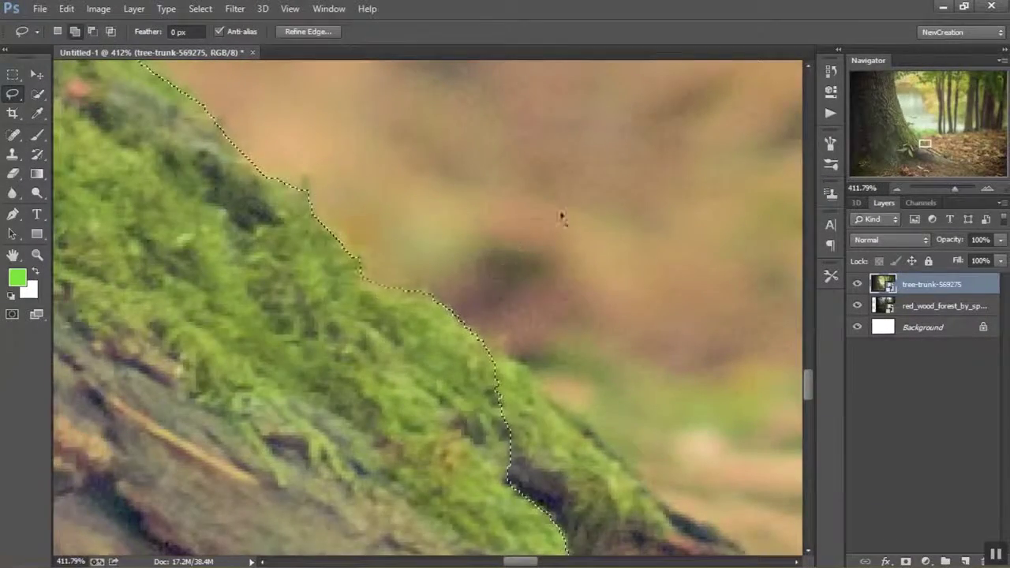
pyautogui.moveTo(560, 216); pyautogui.dragTo(430, 104)
# Step: Subtract the wrongly included patches of mossy trunk and root from the background selection with the Lasso
pyautogui.click(93, 31)
pyautogui.moveTo(347, 243)
pyautogui.mouseDown()
pyautogui.moveTo(430, 290)
pyautogui.moveTo(438, 430)
pyautogui.mouseUp()
pyautogui.scroll(-2, 379, 316)
pyautogui.scroll(-2, 344, 250)
pyautogui.moveTo(270, 230); pyautogui.dragTo(436, 339)
pyautogui.scroll(3, 426, 337)
pyautogui.moveTo(510, 355)
pyautogui.mouseDown()
pyautogui.moveTo(434, 317)
pyautogui.moveTo(459, 312)
pyautogui.mouseUp()
# Step: Extend the background selection with the Lasso over the leafy ground down to the root's upper edge, out to the photo's right edge
pyautogui.scroll(-4, 436, 334)
pyautogui.scroll(1, 379, 296)
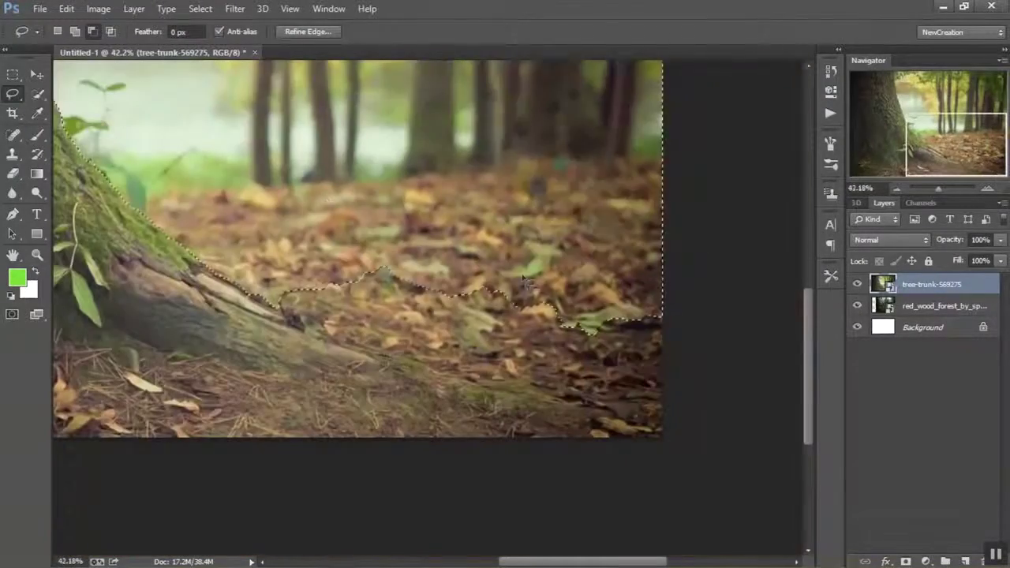
pyautogui.moveTo(251, 290); pyautogui.dragTo(664, 365)
pyautogui.moveTo(367, 347)
pyautogui.mouseDown()
pyautogui.moveTo(634, 396)
pyautogui.moveTo(670, 395)
pyautogui.mouseUp()
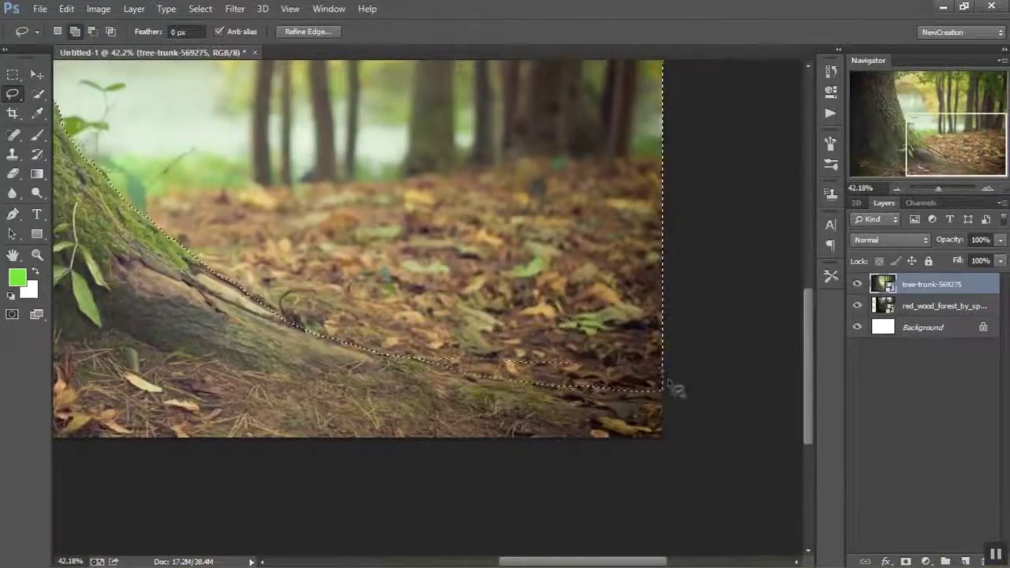
# Step: Invert the selection to cover the tree and foreground root, and start Refine Edge on it
pyautogui.scroll(-2, 685, 400)
pyautogui.rightClick(480, 180)
pyautogui.rightClick(459, 169)
pyautogui.click(515, 240)
# Step: Refine the selection with Smart Radius at 3.0 px and a 0.4 px feather, and mask the tree-trunk layer with it
pyautogui.click(702, 185)
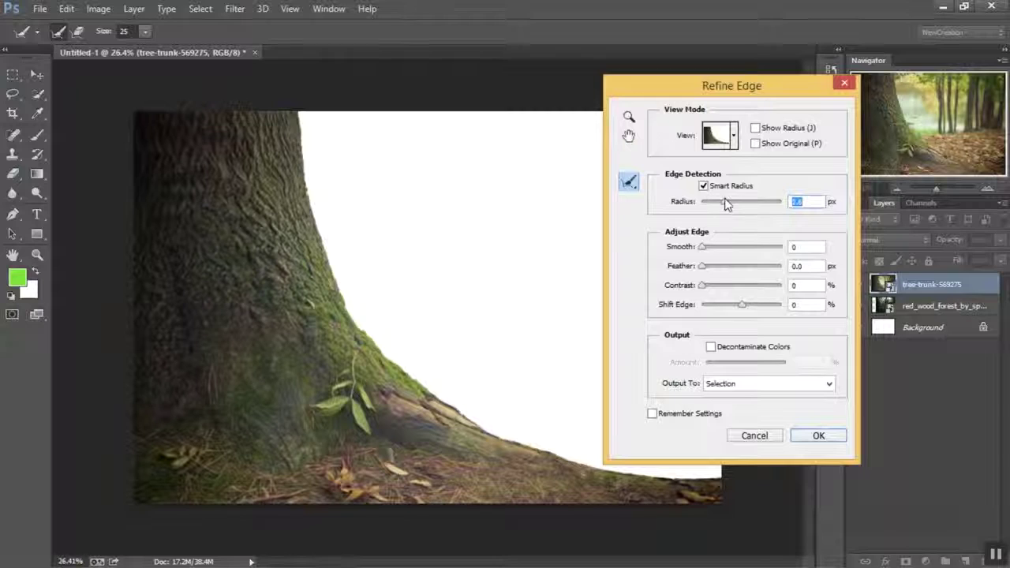
pyautogui.scroll(4, 327, 338)
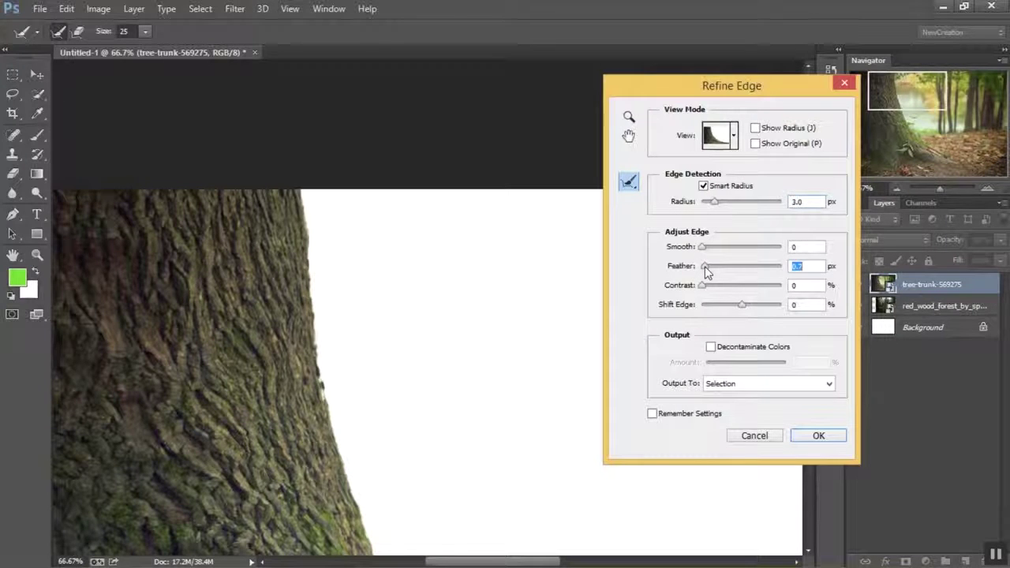
pyautogui.moveTo(718, 268); pyautogui.dragTo(700, 270)
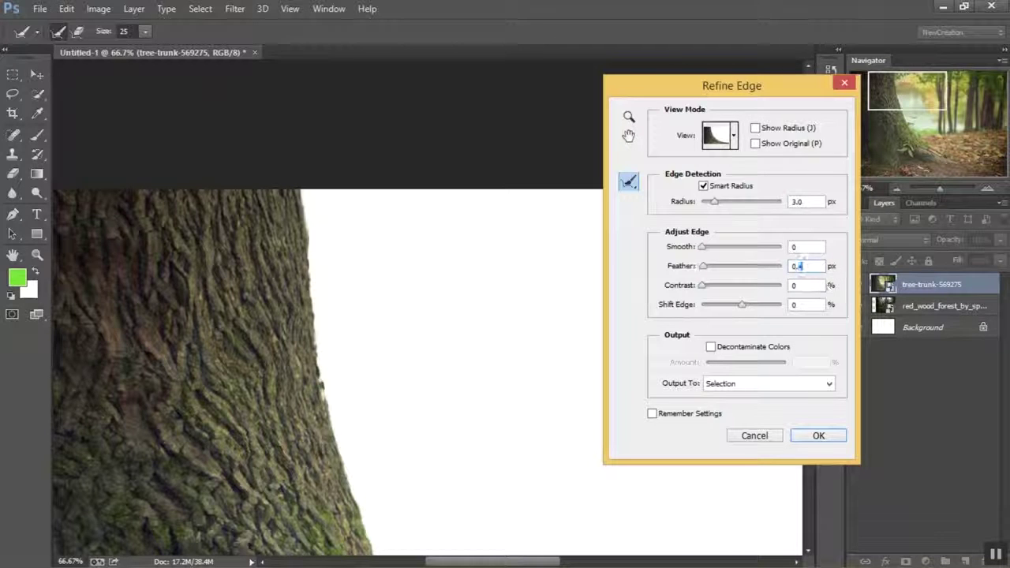
pyautogui.click(818, 436)
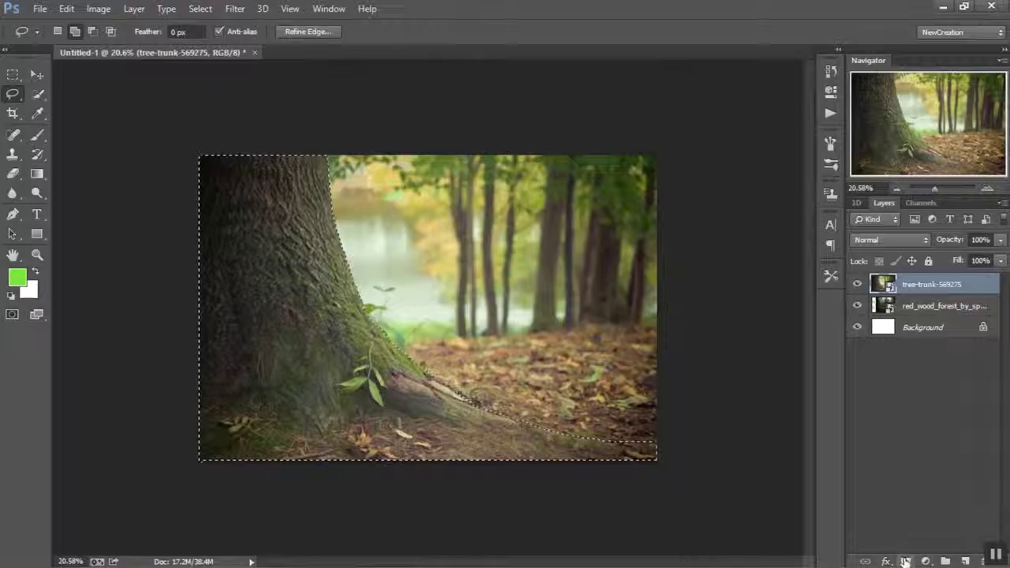
pyautogui.click(904, 561)
# Step: Free-transform the red_wood_forest layer and reposition it to fill the area behind and beside the trunk
pyautogui.click(863, 308)
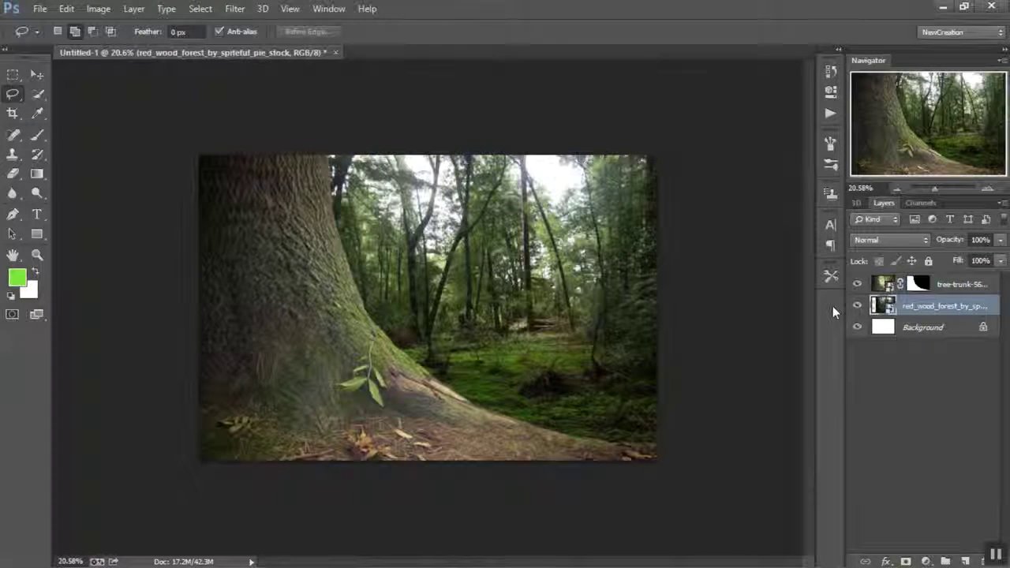
pyautogui.hotkey('ctrl', 't')
pyautogui.moveTo(640, 296); pyautogui.dragTo(700, 303)
pyautogui.moveTo(692, 342)
pyautogui.mouseDown()
pyautogui.moveTo(635, 343)
pyautogui.moveTo(635, 329)
pyautogui.mouseUp()
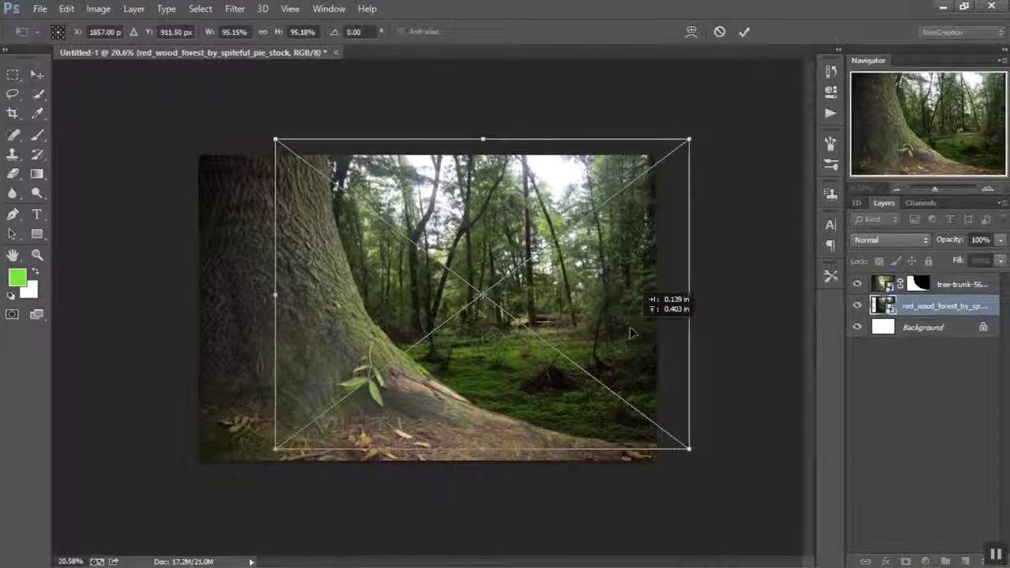
pyautogui.click(744, 32)
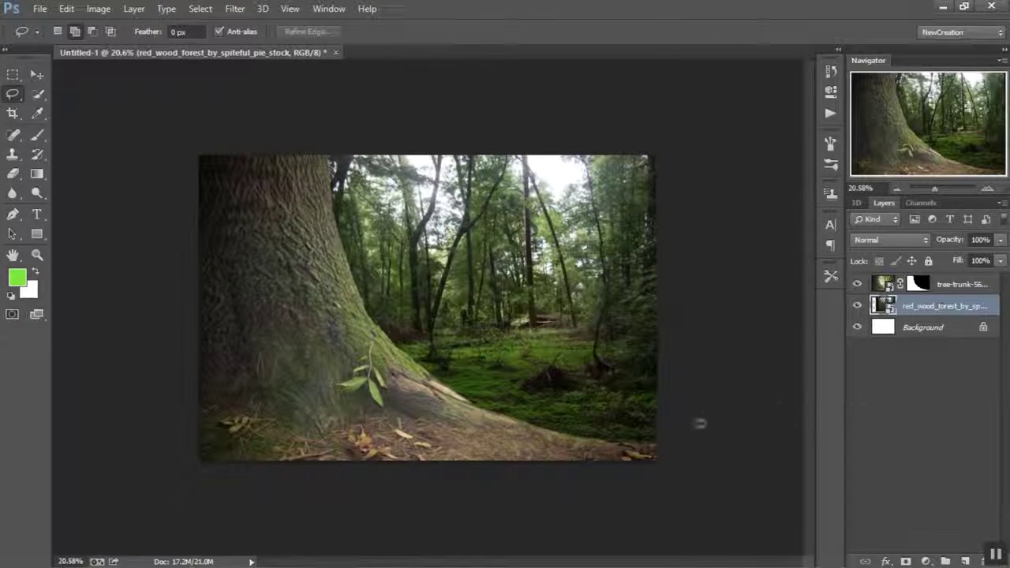
# Step: Apply a 25 px Tilt-Shift blur to the forest layer, with its focus centred near the lower right end of the root
pyautogui.scroll(1, 670, 453)
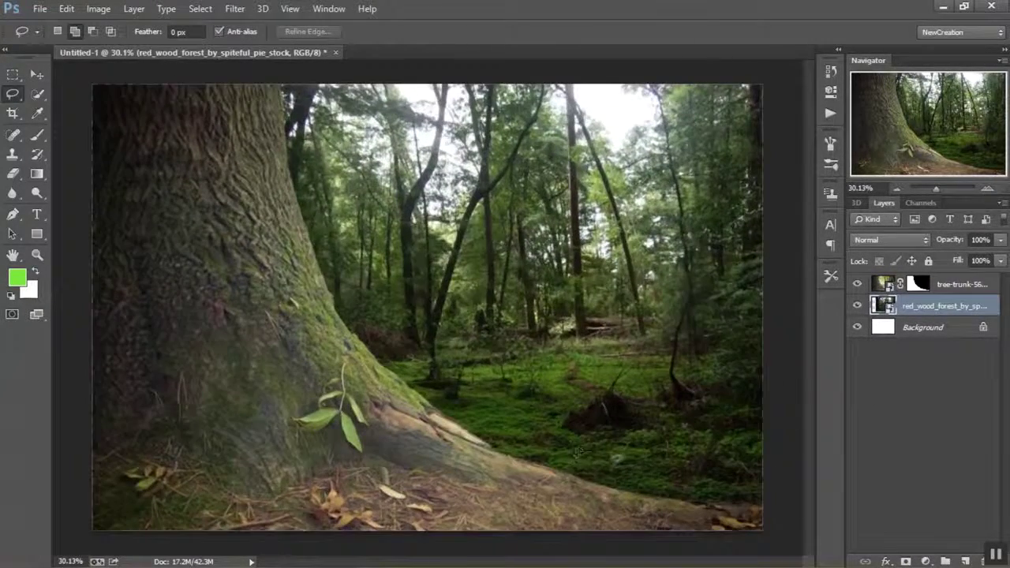
pyautogui.scroll(-1, 428, 307)
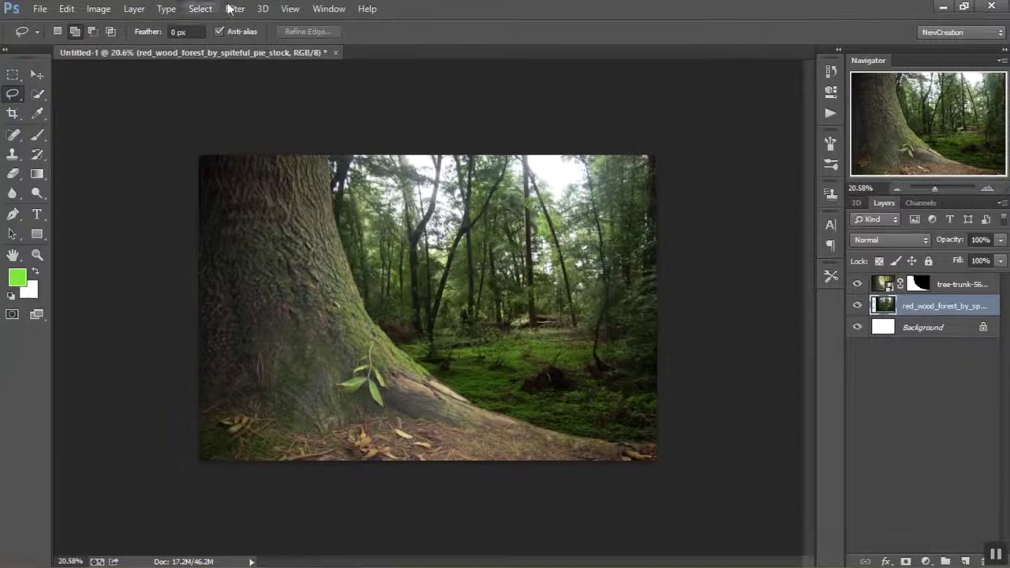
pyautogui.click(234, 9)
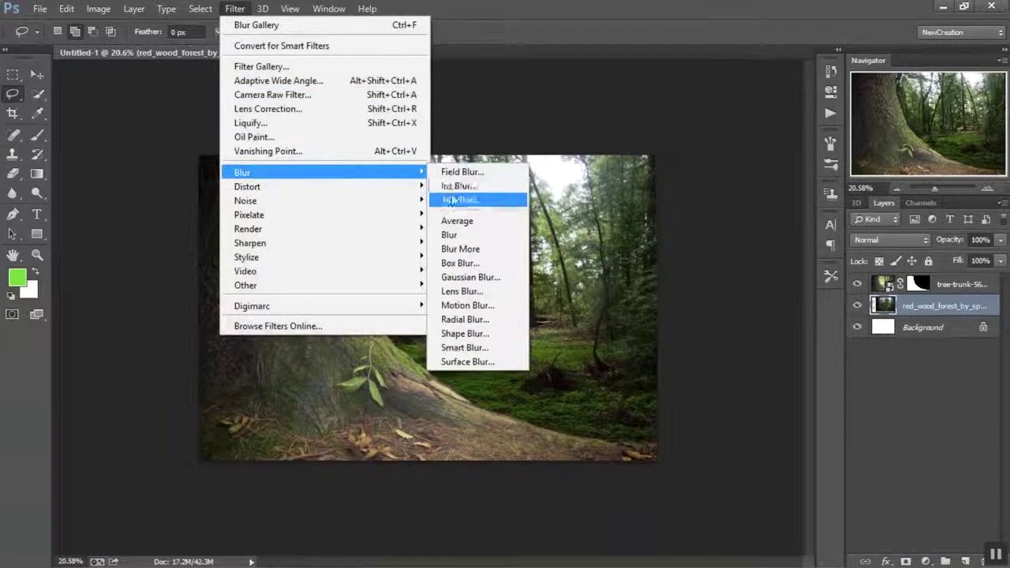
pyautogui.click(457, 200)
pyautogui.click(964, 186)
pyautogui.moveTo(885, 200); pyautogui.dragTo(909, 200)
pyautogui.moveTo(418, 309); pyautogui.dragTo(609, 452)
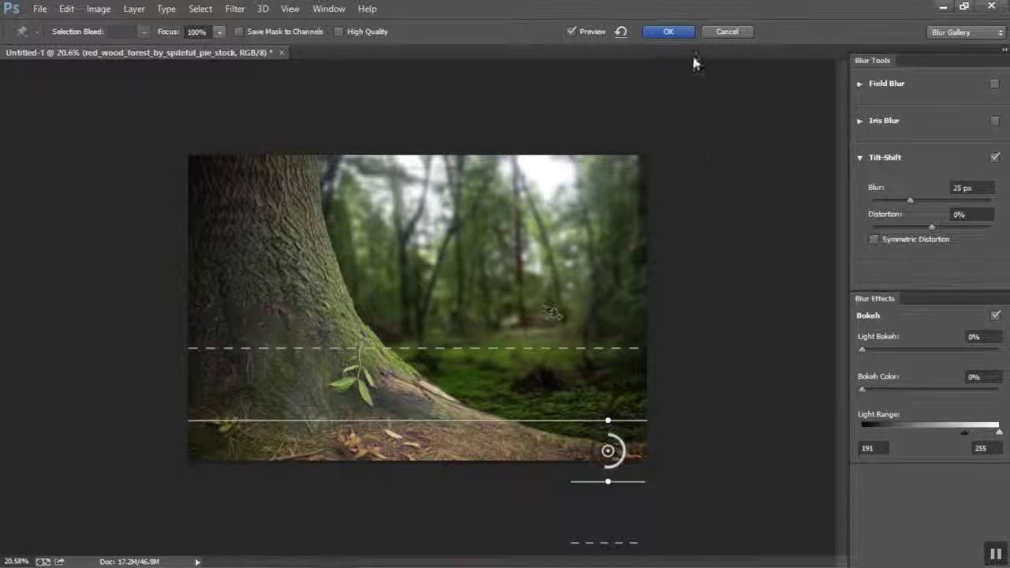
# Step: Add a slight Light Bokeh and some Bokeh Color to the forest blur, and apply the blur
pyautogui.click(883, 350)
pyautogui.click(946, 390)
pyautogui.moveTo(910, 350); pyautogui.dragTo(897, 349)
pyautogui.click(670, 31)
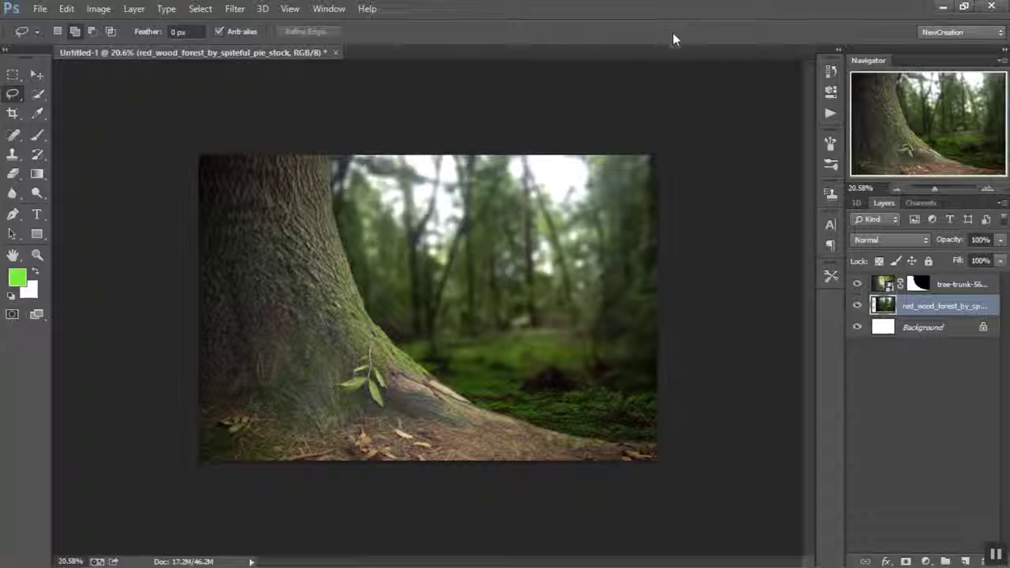
# Step: Group the masked tree-trunk layer and name the group "tree"
pyautogui.click(869, 285)
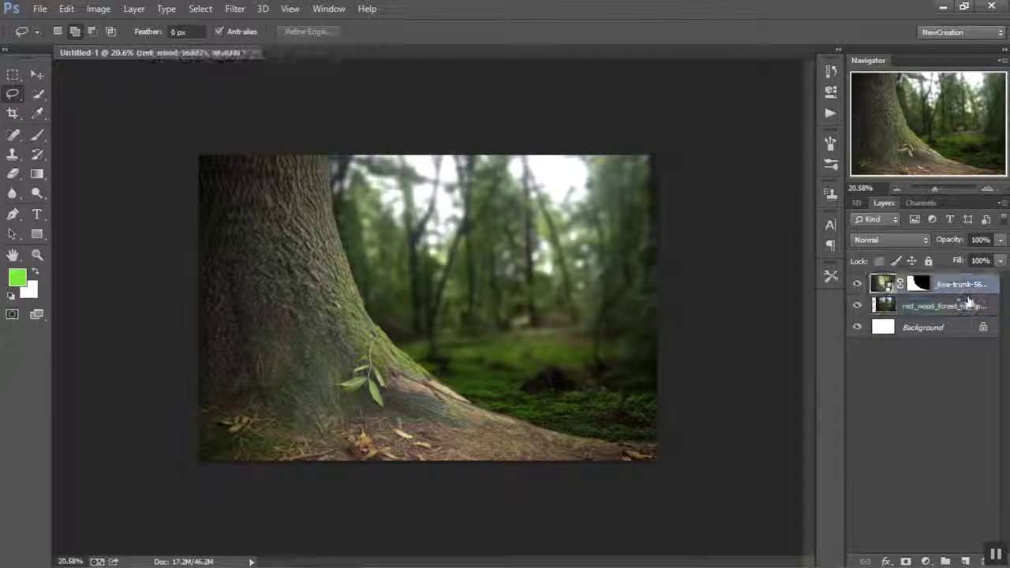
pyautogui.hotkey('ctrl', 'g')
pyautogui.doubleClick(905, 283)
pyautogui.write('tree')
pyautogui.press('Return')
pyautogui.click(874, 282)
# Step: Group the red_wood_forest layer and name the group "background"
pyautogui.click(938, 300)
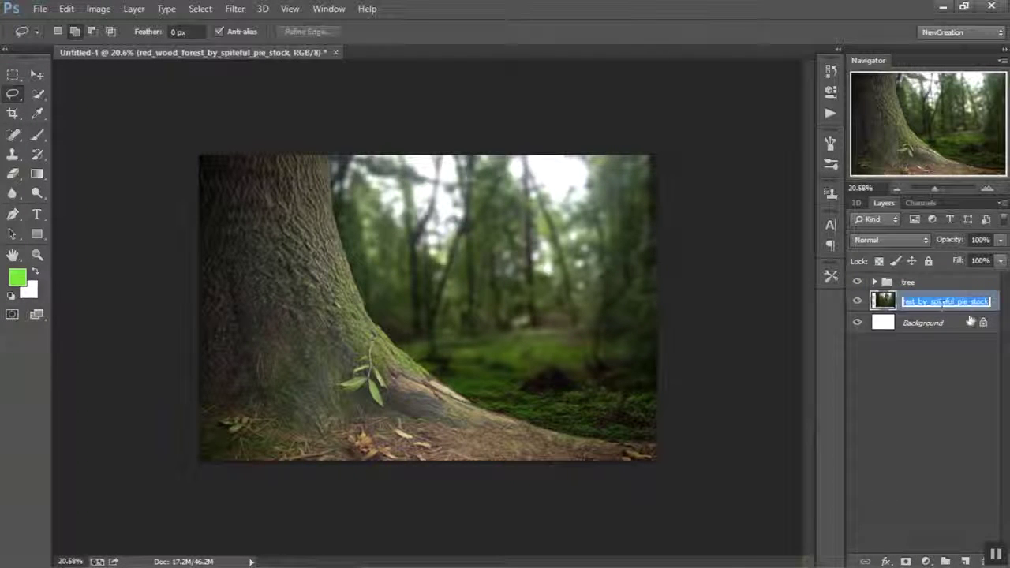
pyautogui.hotkey('ctrl', 'g')
pyautogui.doubleClick(919, 299)
pyautogui.write('background')
pyautogui.press('Return')
pyautogui.click(874, 299)
pyautogui.click(874, 299)
# Step: Clip a new Hue/Saturation adjustment to the forest layer and delete the white Background layer
pyautogui.click(876, 318)
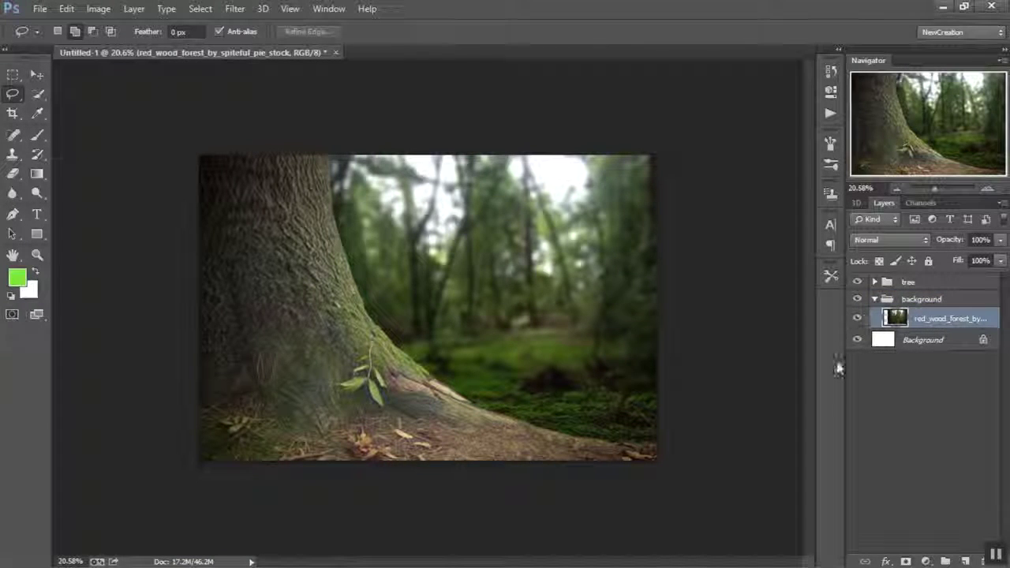
pyautogui.click(926, 561)
pyautogui.click(875, 383)
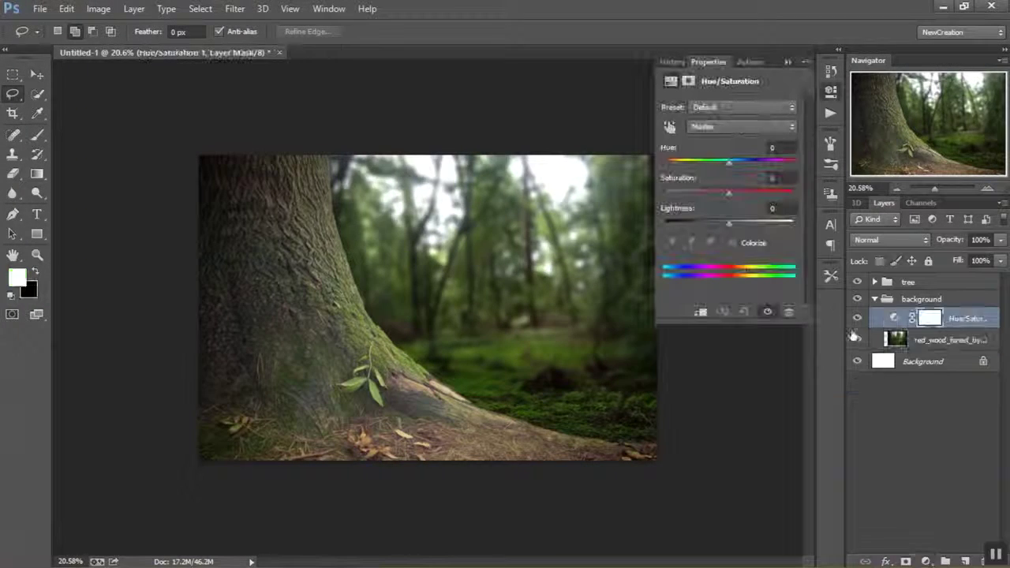
pyautogui.click(700, 311)
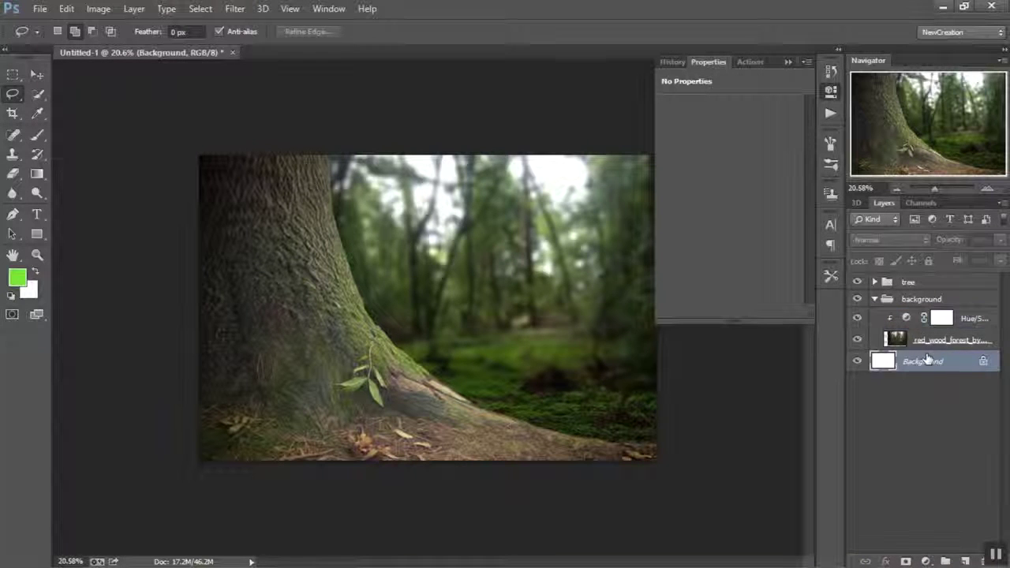
pyautogui.click(900, 339)
pyautogui.click(907, 318)
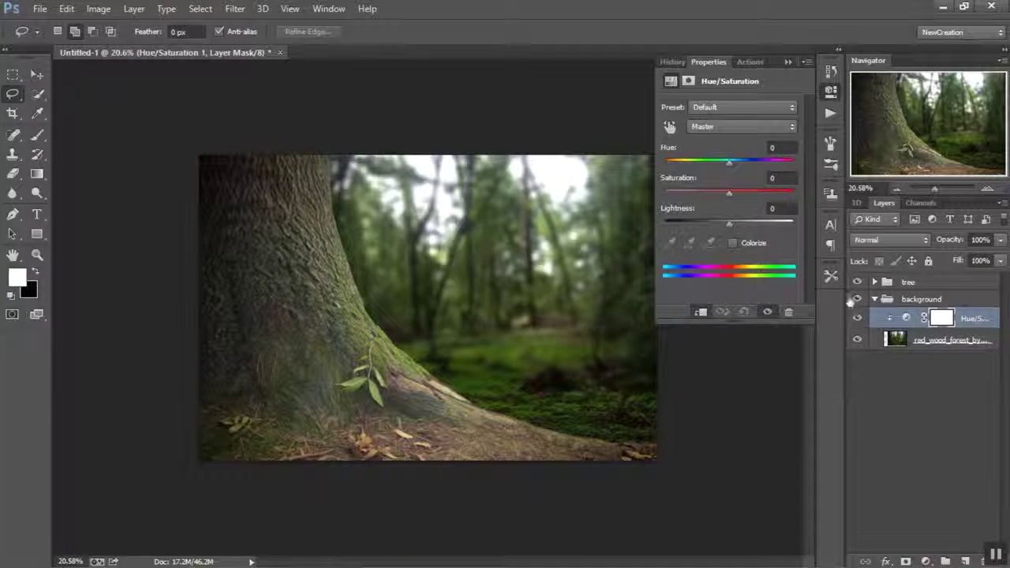
# Step: Set the forest's Hue/Saturation adjustment to hue -35, saturation -17 and lightness 3
pyautogui.click(779, 147)
pyautogui.write('-35')
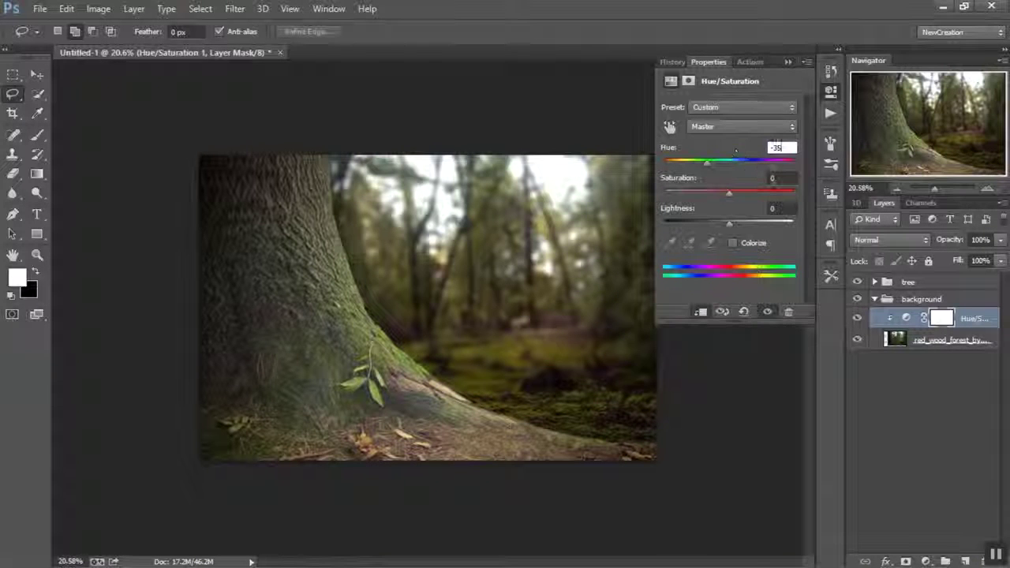
pyautogui.click(775, 178)
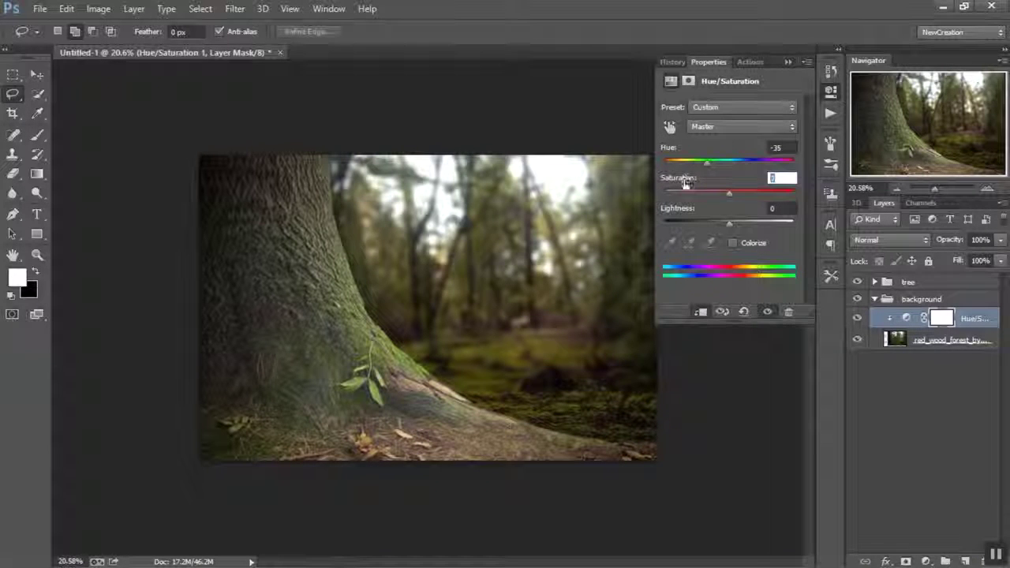
pyautogui.write('-17')
pyautogui.press('Tab')
pyautogui.write('3')
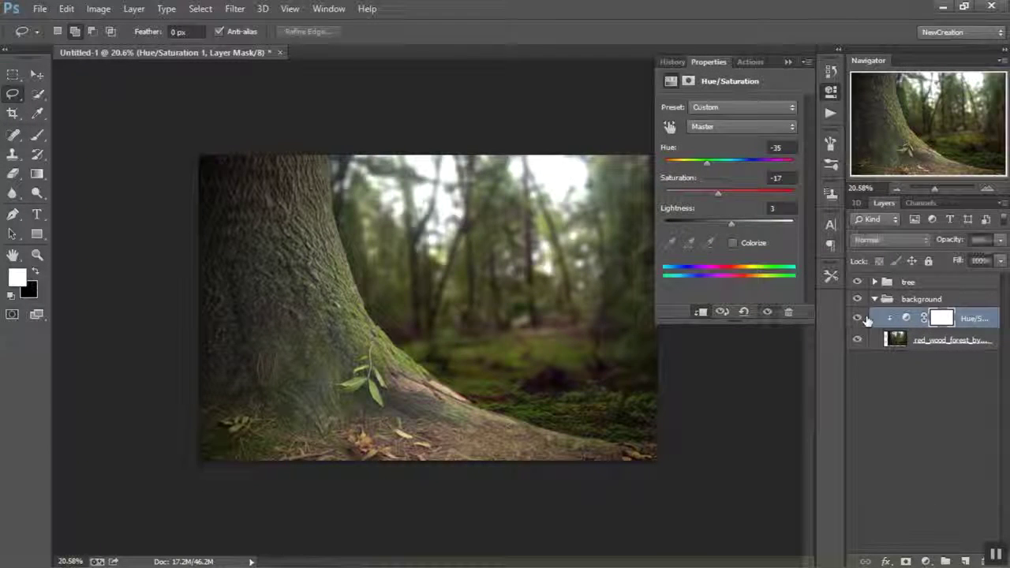
pyautogui.click(788, 63)
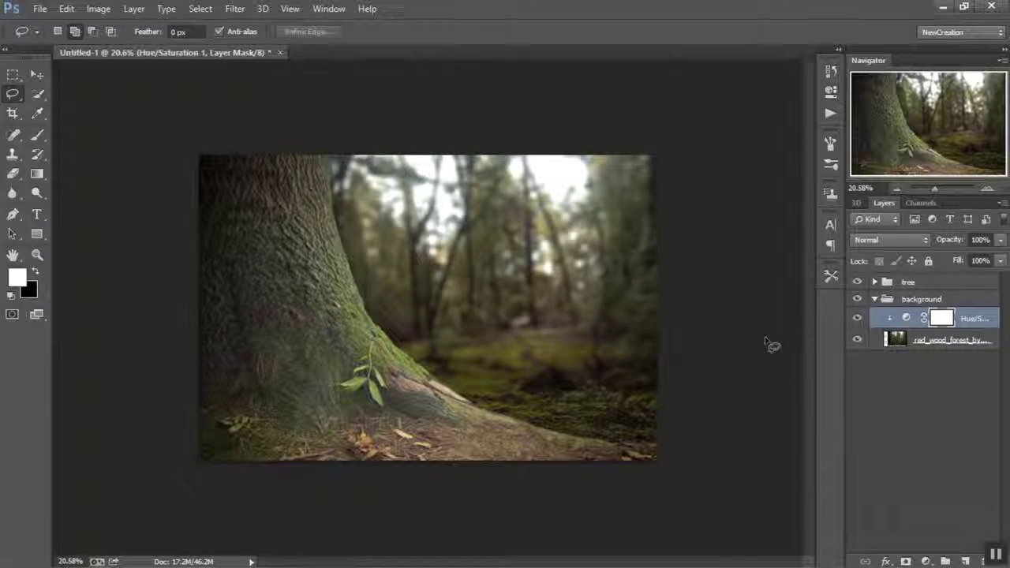
# Step: Clip a new Color Balance adjustment to the forest with midtones at Cyan-Red -5, Magenta-Green 11 and Yellow-Blue 11
pyautogui.click(925, 561)
pyautogui.click(868, 392)
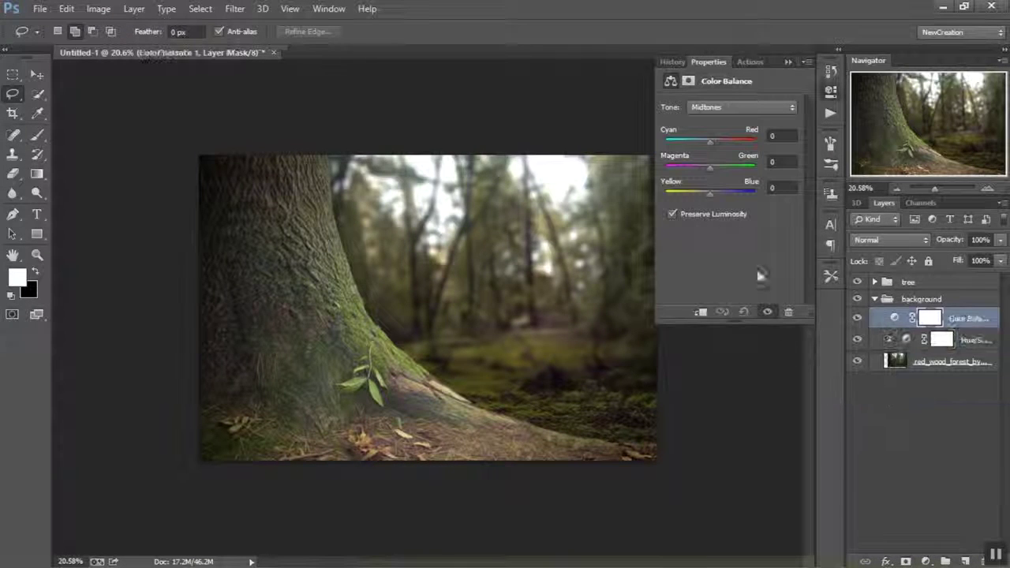
pyautogui.click(700, 312)
pyautogui.click(779, 136)
pyautogui.write('-5')
pyautogui.click(771, 162)
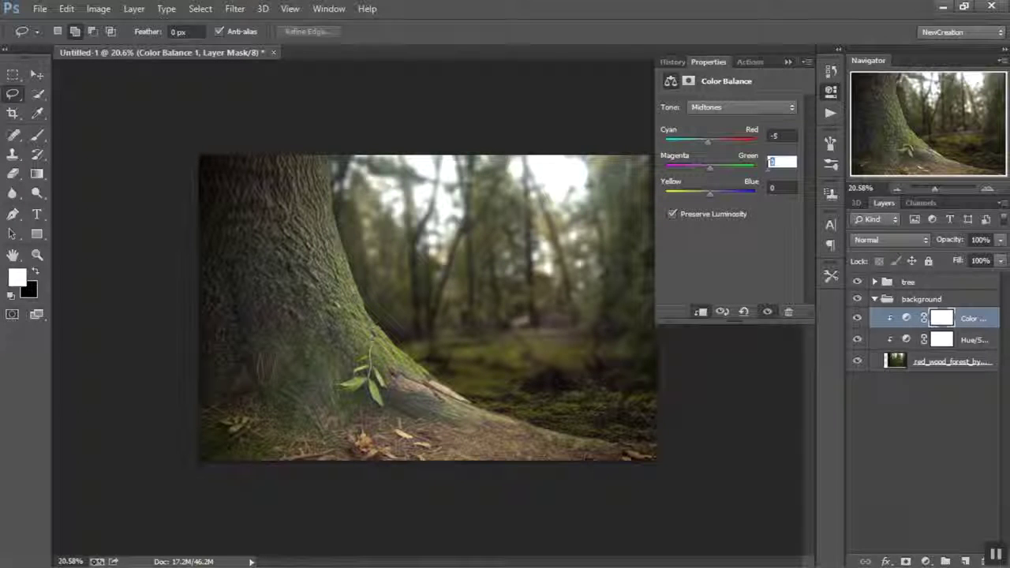
pyautogui.write('-5')
pyautogui.click(772, 188)
pyautogui.write('11')
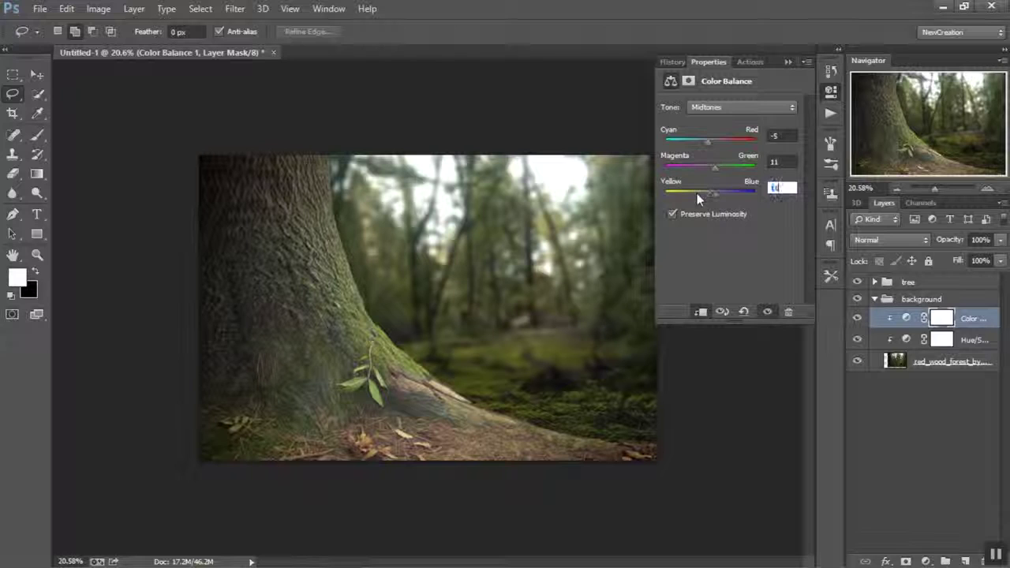
# Step: Set the Hue/Saturation adjustment's saturation to -37 and compare the forest with and without the adjustment
pyautogui.click(875, 337)
pyautogui.doubleClick(775, 178)
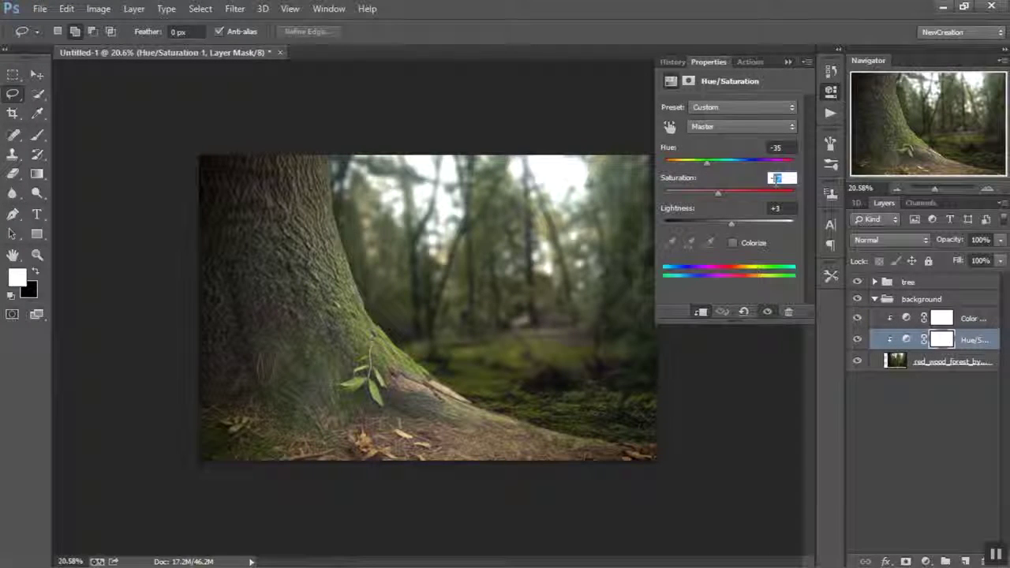
pyautogui.write('-37')
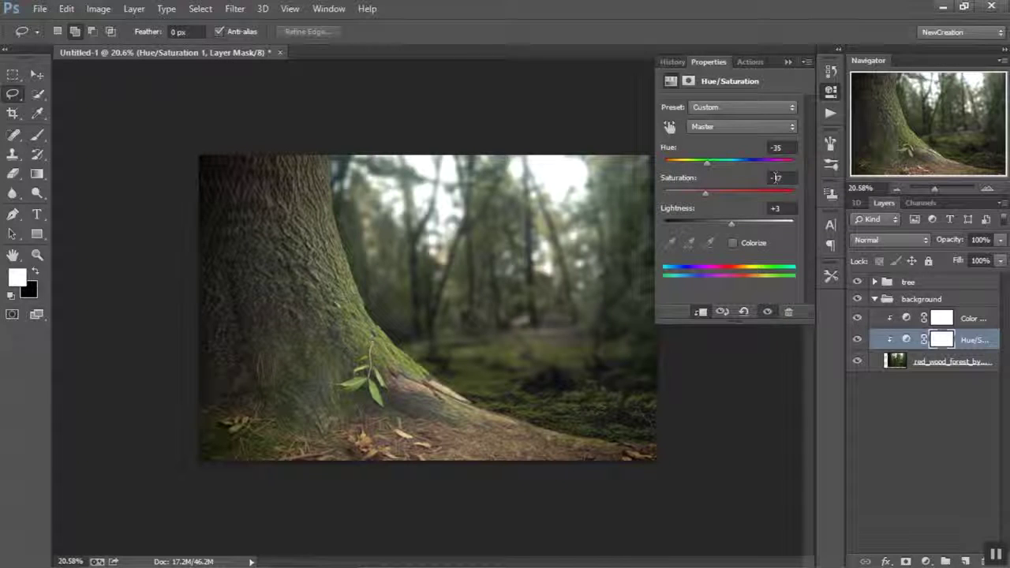
pyautogui.click(857, 339)
pyautogui.click(858, 340)
# Step: Set the Color Balance highlights to Cyan-Red 24 and Yellow-Blue -60 for the forest
pyautogui.click(915, 318)
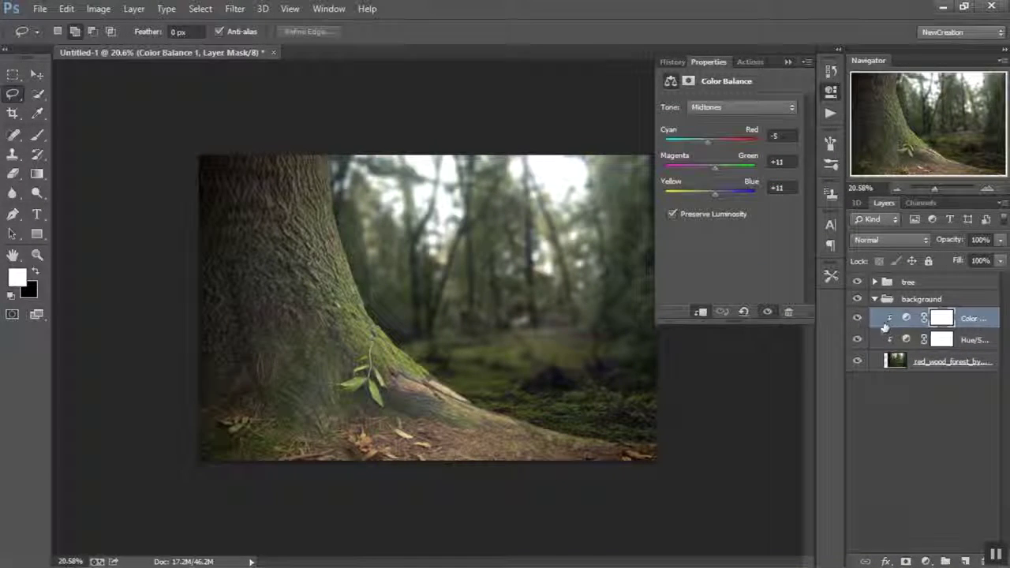
pyautogui.click(735, 111)
pyautogui.click(713, 142)
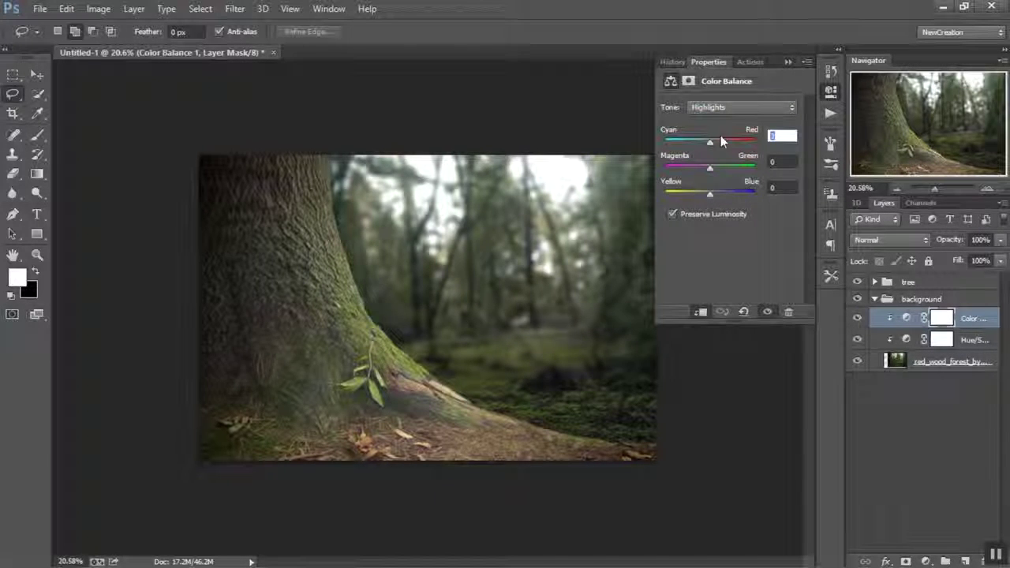
pyautogui.write('24')
pyautogui.click(779, 188)
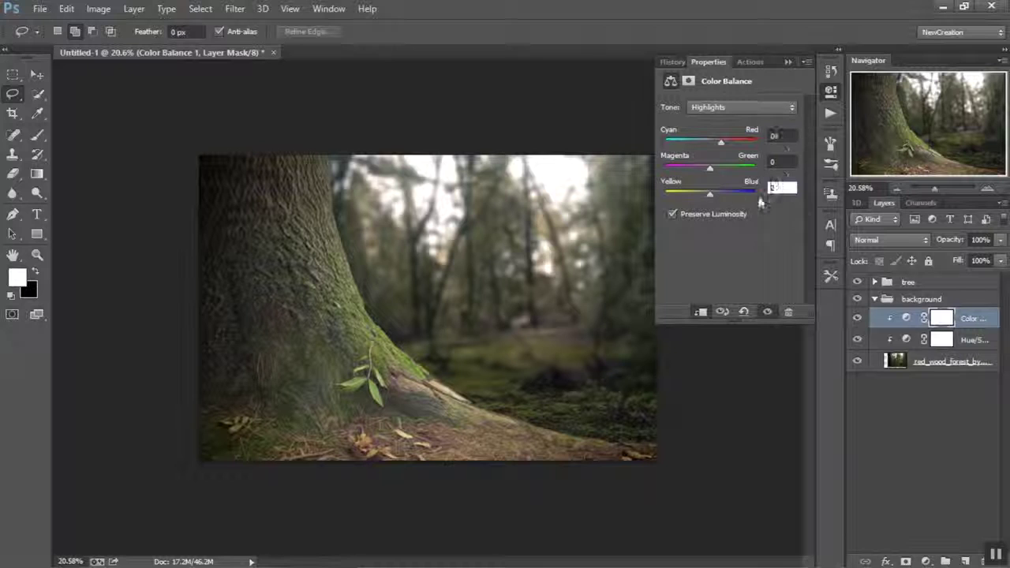
pyautogui.write('-60')
pyautogui.press('Return')
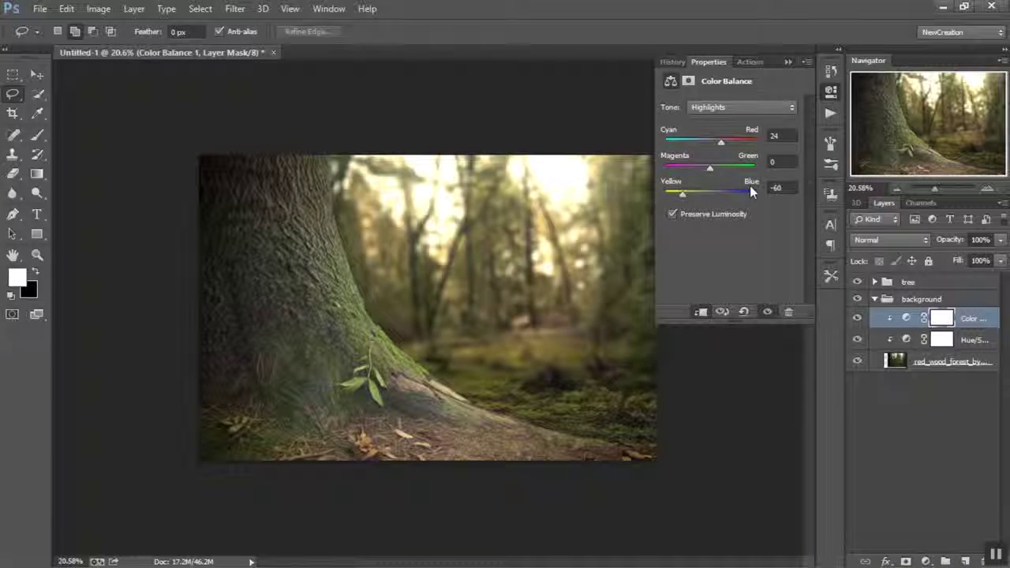
# Step: Add a new layer above the Color Balance adjustment in the background group and switch to the Brush tool
pyautogui.click(787, 62)
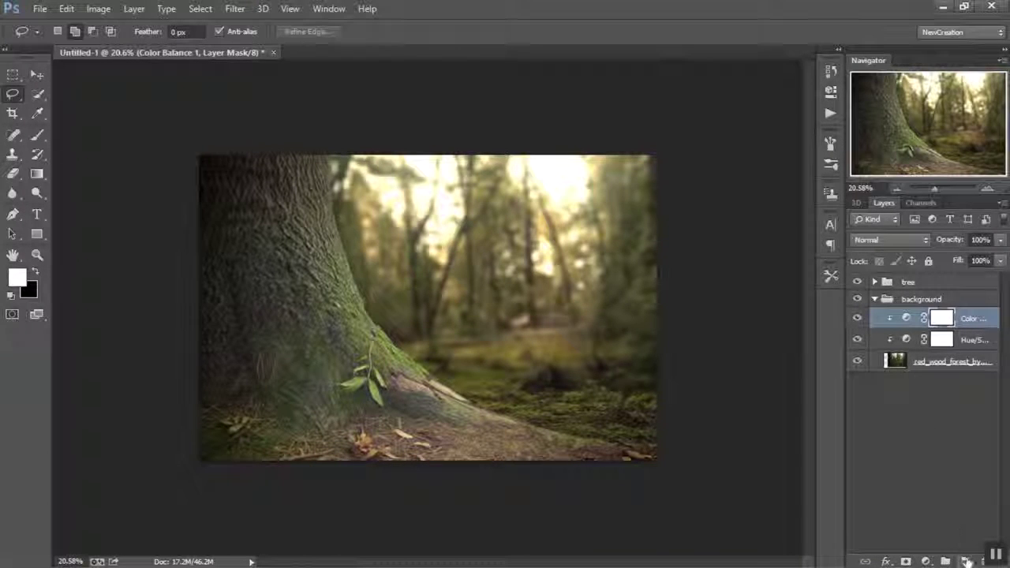
pyautogui.click(967, 560)
pyautogui.click(37, 134)
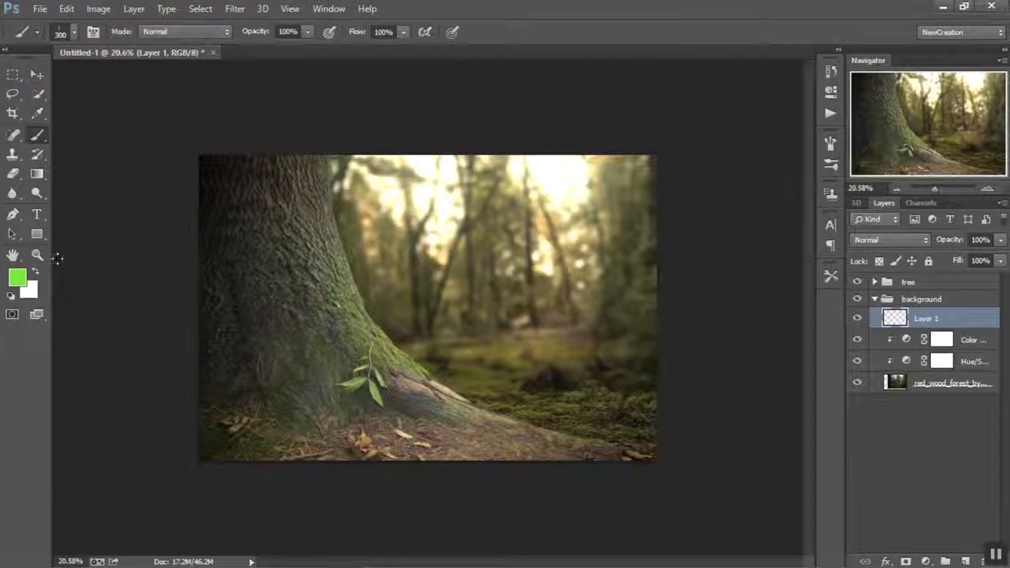
# Step: Sample a warm tone from the forest and lighten it to a pale beige (#d5ccab) as the foreground colour
pyautogui.click(37, 271)
pyautogui.click(23, 280)
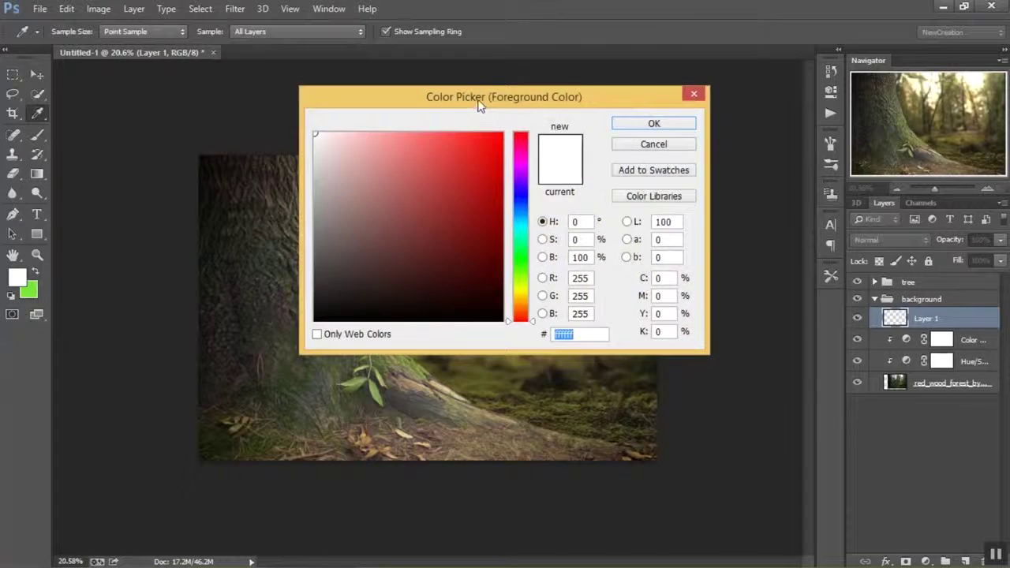
pyautogui.moveTo(481, 97); pyautogui.dragTo(793, 146)
pyautogui.click(485, 341)
pyautogui.click(478, 344)
pyautogui.click(507, 345)
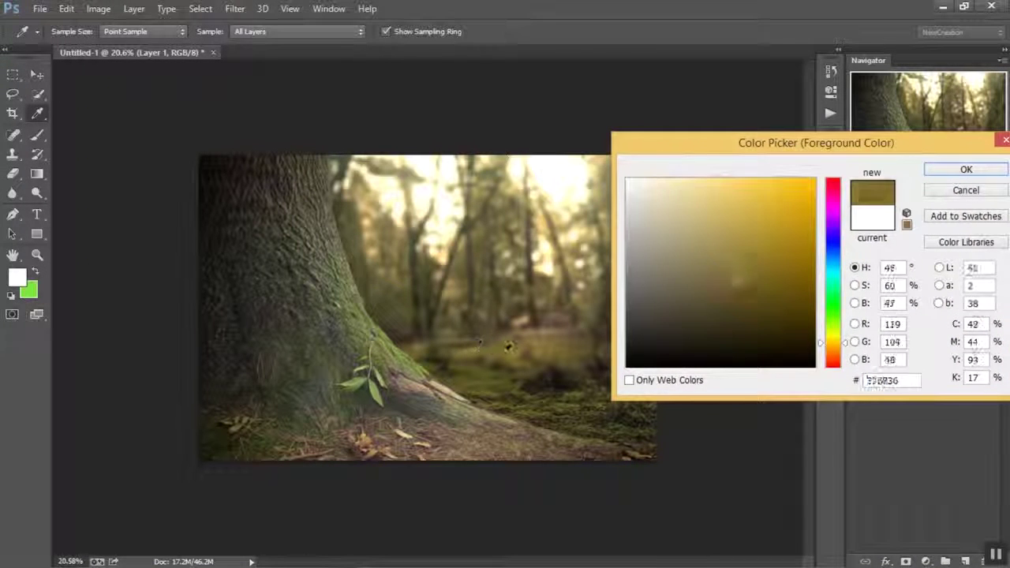
pyautogui.moveTo(701, 206); pyautogui.dragTo(665, 206)
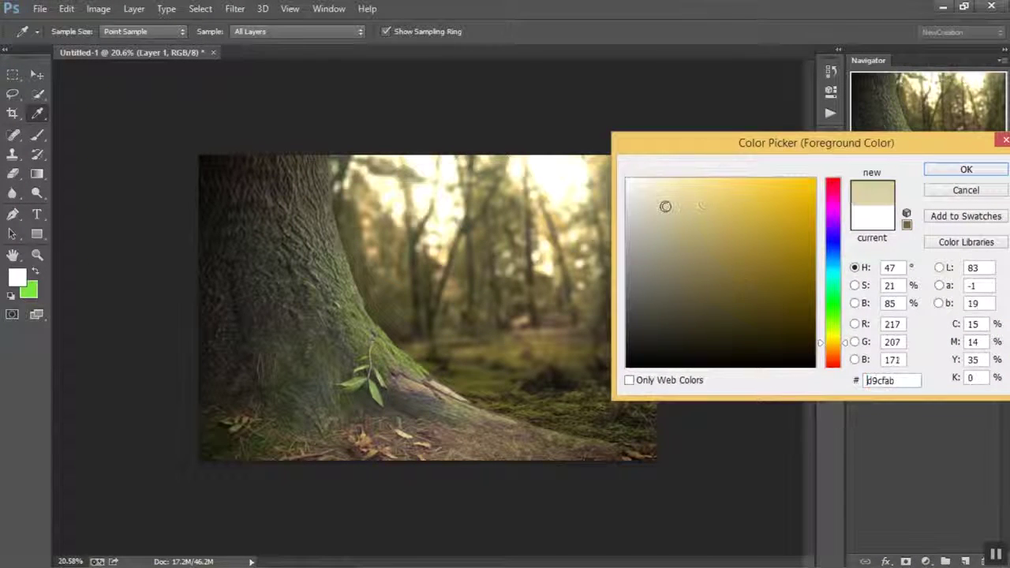
pyautogui.click(966, 169)
# Step: Choose the 800 px cloud-like brush and try a dab of fog over the upper part of the forest
pyautogui.press('b')
pyautogui.rightClick(478, 245)
pyautogui.scroll(-4, 616, 386)
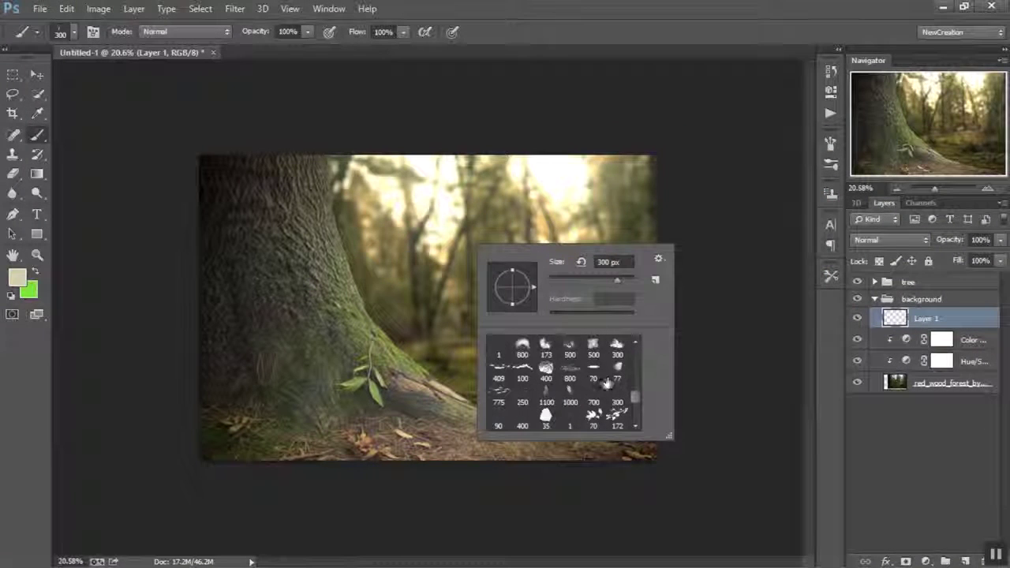
pyautogui.click(545, 359)
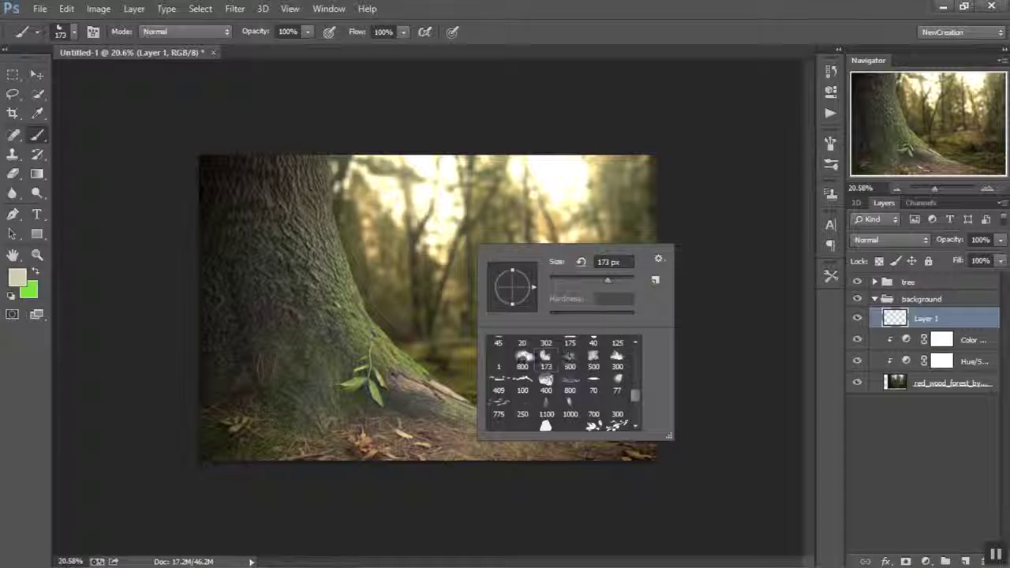
pyautogui.click(522, 359)
pyautogui.click(451, 200)
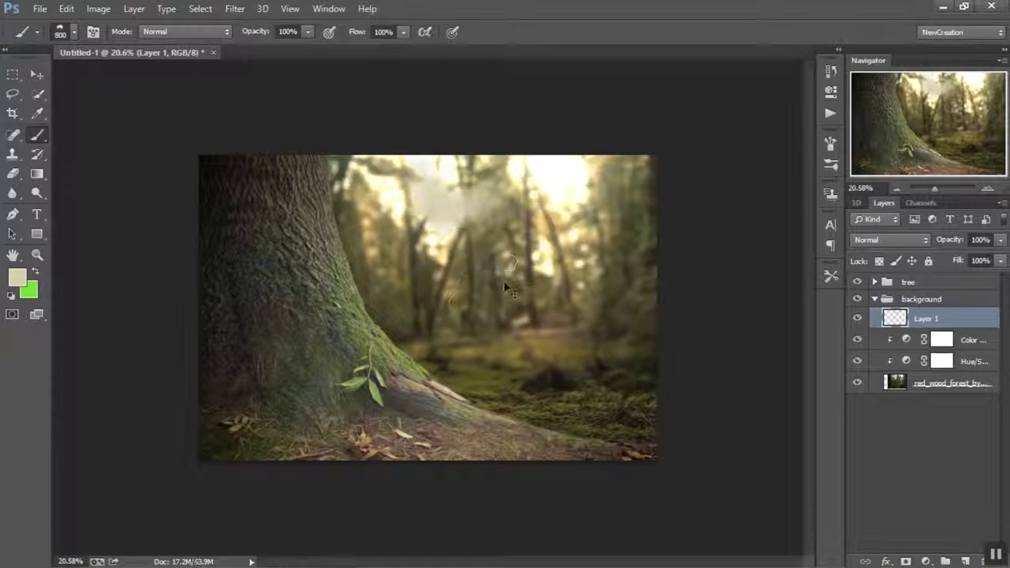
# Step: Lighten the foreground colour to a pale cream, about #ece6ce
pyautogui.click(16, 278)
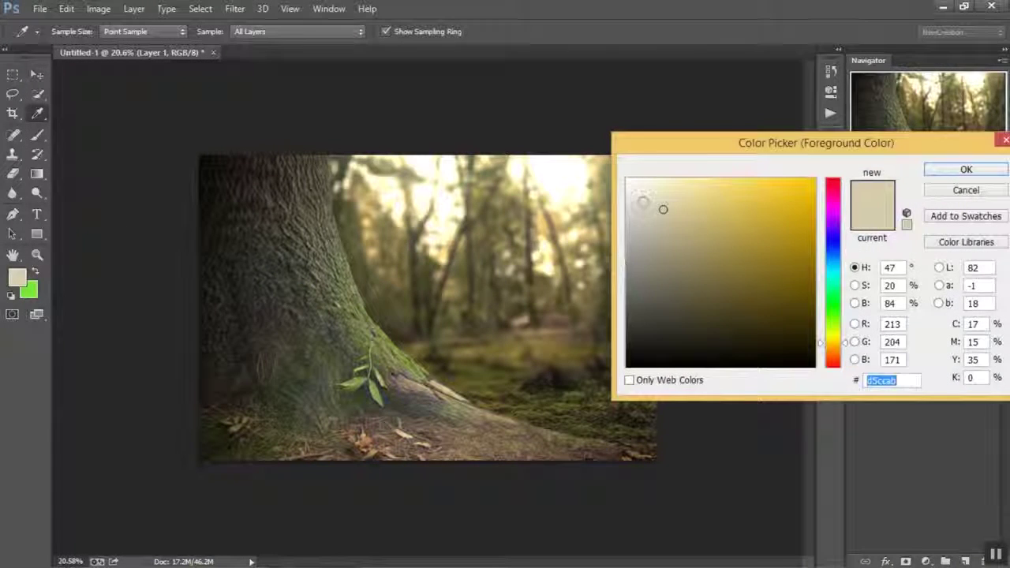
pyautogui.click(643, 186)
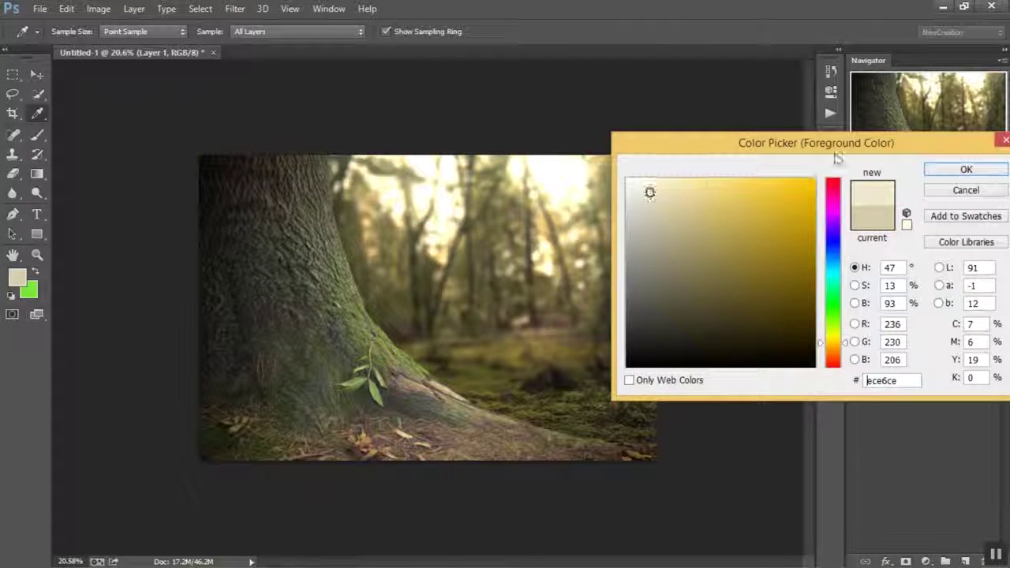
pyautogui.click(965, 170)
# Step: Set the brush opacity to 20% and its flow to 60%
pyautogui.click(286, 31)
pyautogui.write('20')
pyautogui.press('Return')
pyautogui.click(383, 32)
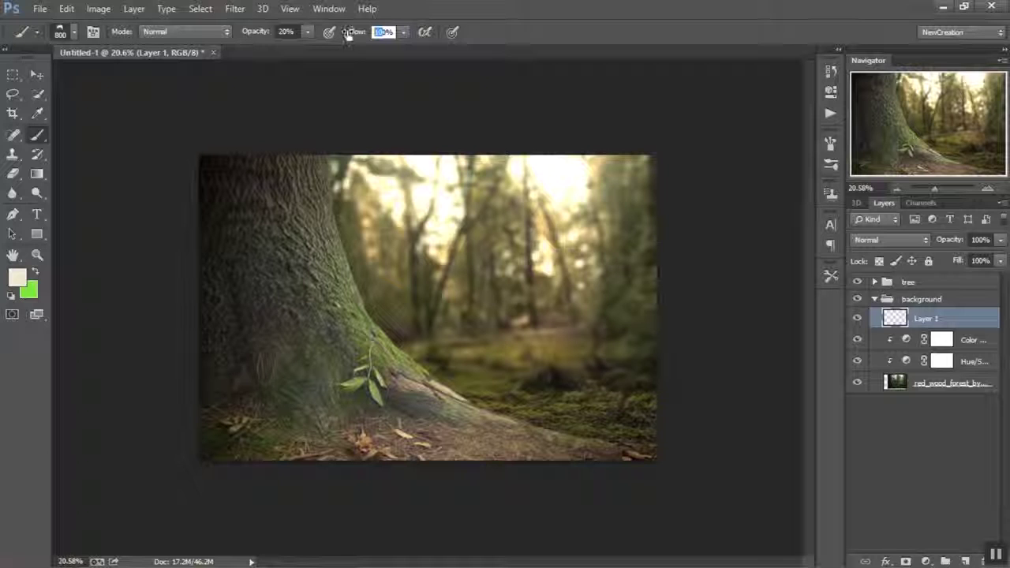
pyautogui.write('60')
pyautogui.press('Return')
# Step: Turn off the fog brush's Transfer option and set its scatter to 119% on both axes
pyautogui.click(828, 142)
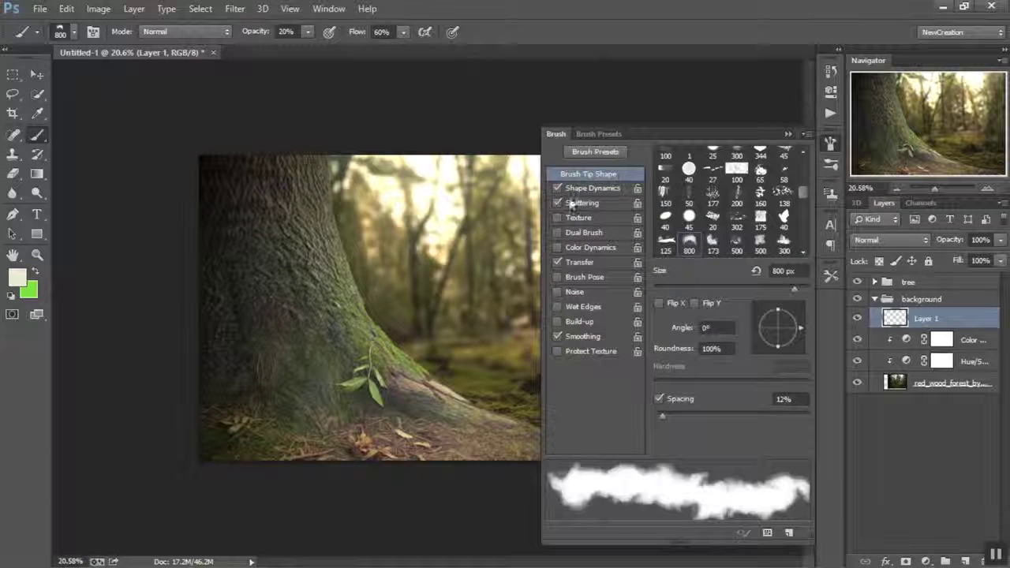
pyautogui.click(583, 203)
pyautogui.click(557, 203)
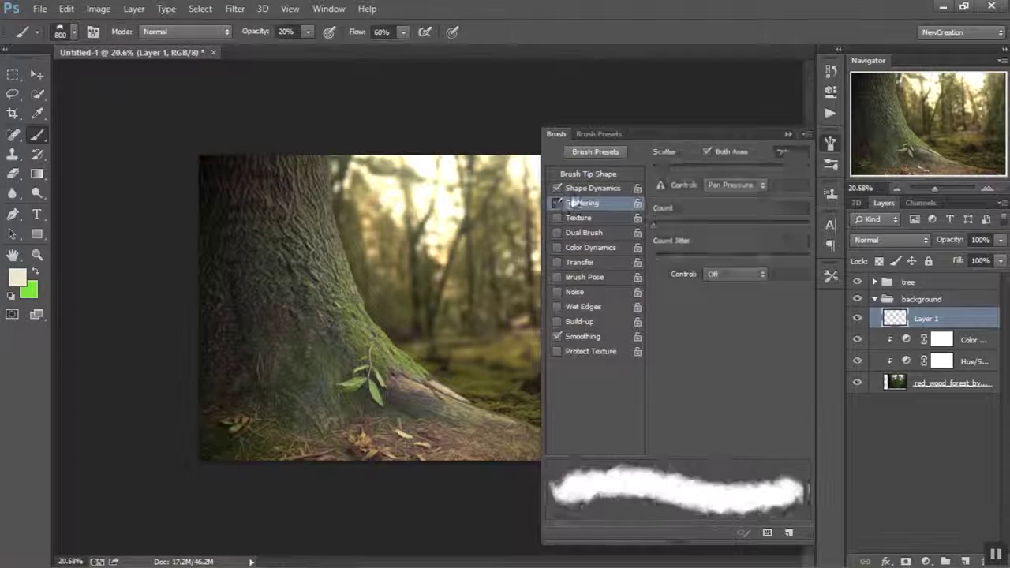
pyautogui.click(591, 188)
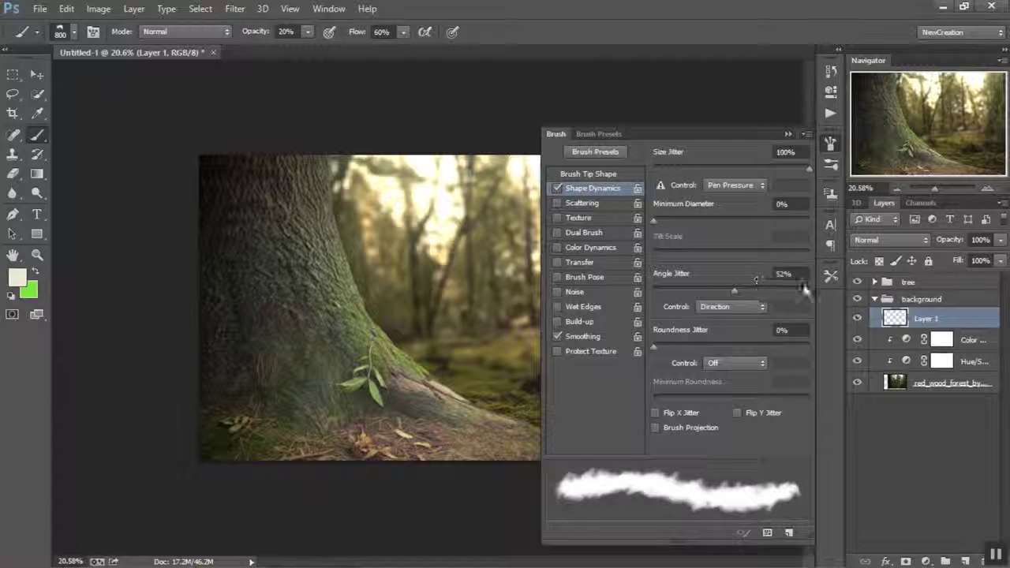
pyautogui.click(557, 203)
pyautogui.click(583, 203)
pyautogui.moveTo(675, 172)
pyautogui.mouseDown()
pyautogui.moveTo(702, 172)
pyautogui.moveTo(660, 176)
pyautogui.moveTo(674, 175)
pyautogui.mouseUp()
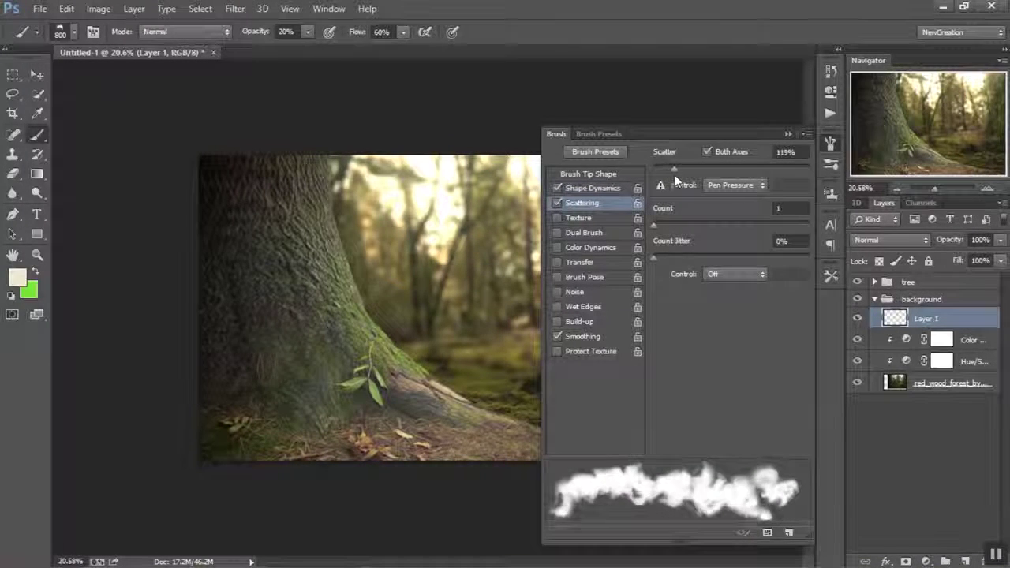
# Step: Set the fog brush's tip spacing to 37% and its scatter to 29%
pyautogui.click(587, 174)
pyautogui.moveTo(677, 411); pyautogui.dragTo(681, 410)
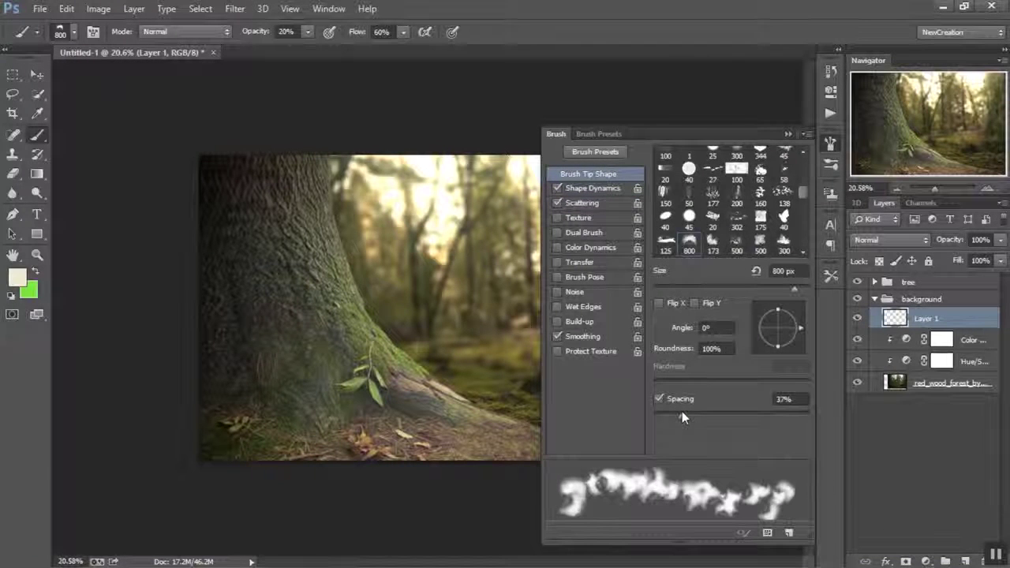
pyautogui.click(593, 205)
pyautogui.moveTo(670, 175); pyautogui.dragTo(657, 174)
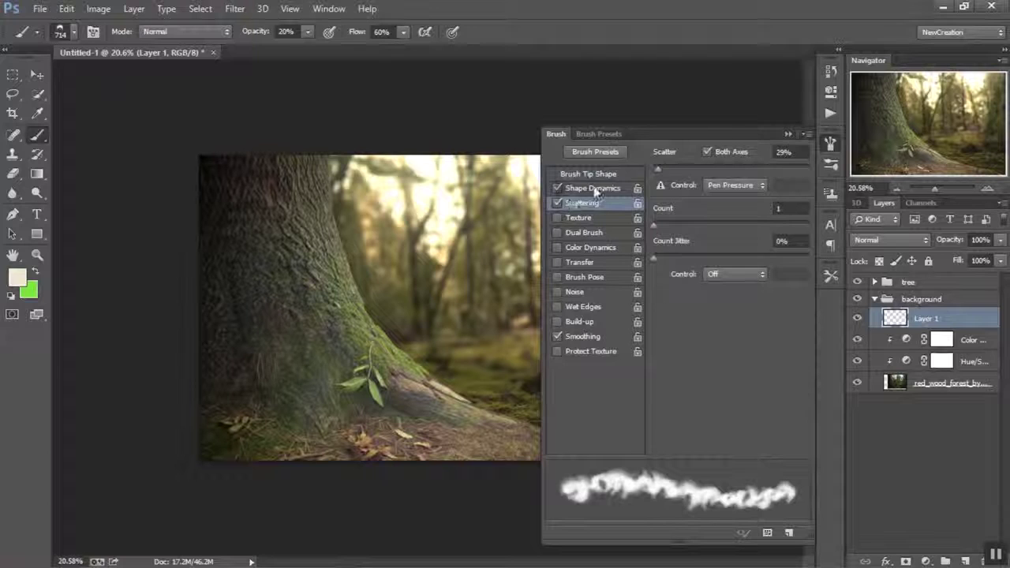
pyautogui.click(593, 188)
pyautogui.click(587, 174)
pyautogui.click(786, 136)
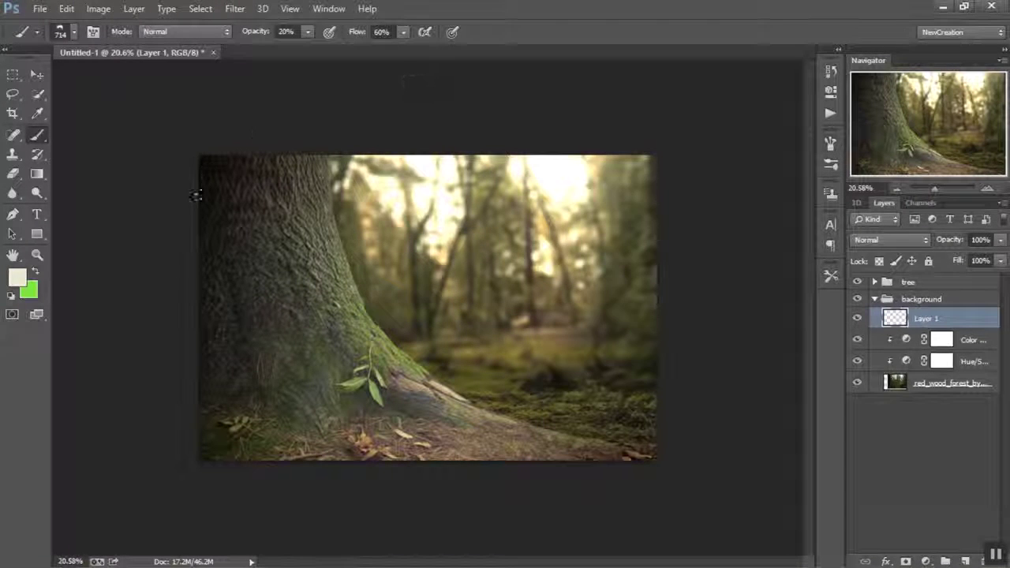
# Step: Paint soft fog with an enlarged brush across the forest floor behind the tree, then reduce the brush size
pyautogui.press(']')
pyautogui.press(']')
pyautogui.press(']')
pyautogui.press(']')
pyautogui.moveTo(371, 291)
pyautogui.mouseDown()
pyautogui.moveTo(603, 316)
pyautogui.moveTo(608, 276)
pyautogui.mouseUp()
pyautogui.moveTo(663, 326)
pyautogui.mouseDown()
pyautogui.moveTo(415, 331)
pyautogui.moveTo(619, 335)
pyautogui.mouseUp()
pyautogui.press('[')
pyautogui.press('[')
pyautogui.press('[')
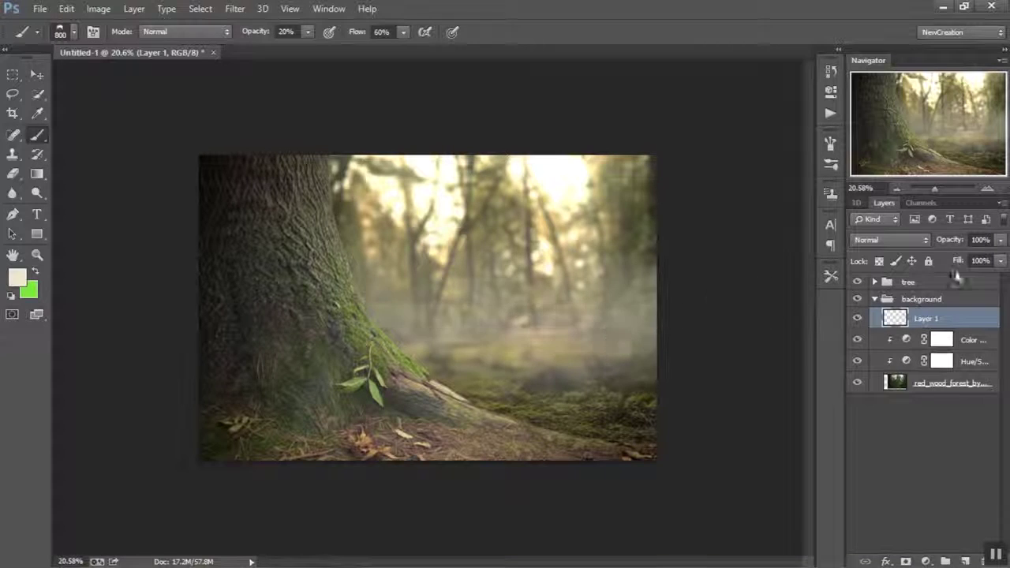
# Step: Set the fog layer's opacity to 60% and paint a second fog pass on a new layer with a smaller brush
pyautogui.click(980, 239)
pyautogui.write('60')
pyautogui.press('Return')
pyautogui.click(965, 561)
pyautogui.press('[')
pyautogui.press('[')
pyautogui.moveTo(424, 324)
pyautogui.mouseDown()
pyautogui.moveTo(607, 327)
pyautogui.moveTo(677, 289)
pyautogui.mouseUp()
# Step: Set the foreground colour to a muted khaki and compare the forest with and without the second fog layer
pyautogui.click(17, 277)
pyautogui.click(713, 239)
pyautogui.click(967, 169)
pyautogui.click(855, 320)
pyautogui.click(856, 319)
# Step: Group the two fog layers as "fog" and set the group's opacity to 90%
pyautogui.keyDown('shift'); pyautogui.click(947, 340); pyautogui.keyUp('shift')
pyautogui.hotkey('ctrl', 'g')
pyautogui.doubleClick(930, 317)
pyautogui.write('fog')
pyautogui.press('Return')
pyautogui.moveTo(951, 241); pyautogui.dragTo(941, 244)
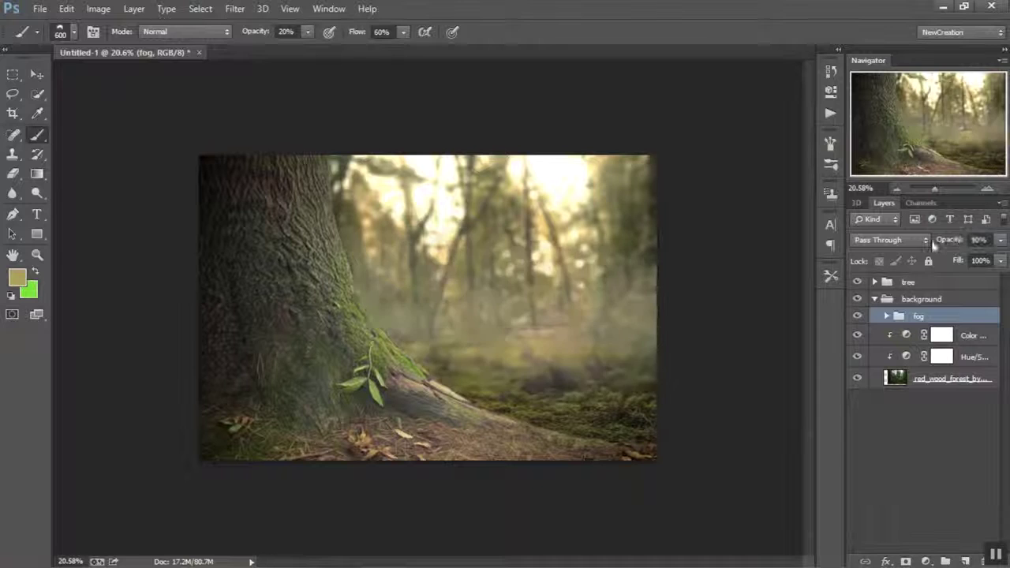
# Step: Add a new layer above the fog group and place it in a group named "sunlight"
pyautogui.click(964, 554)
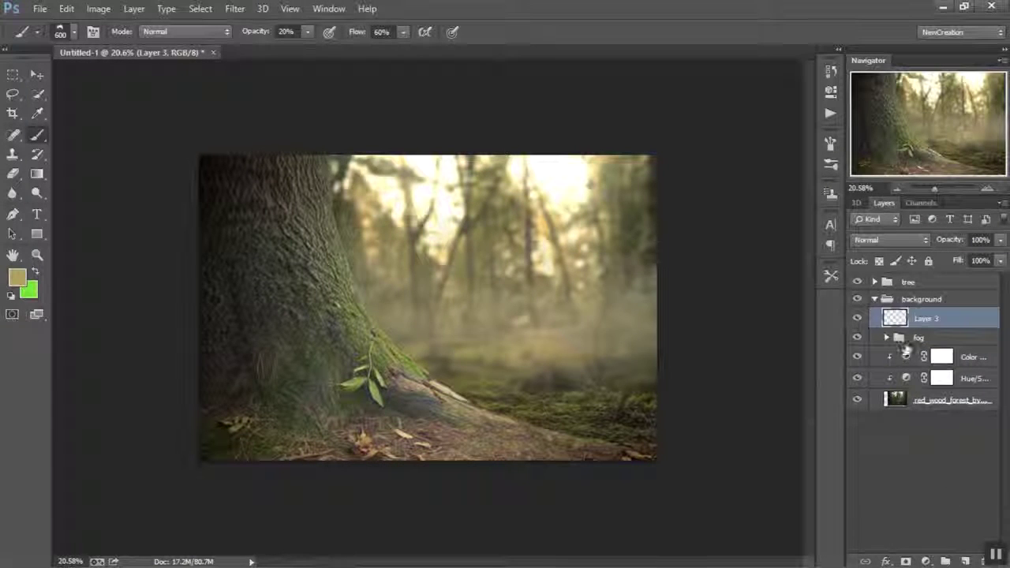
pyautogui.hotkey('ctrl', 'g')
pyautogui.write('sunlight')
pyautogui.press('Return')
pyautogui.click(932, 335)
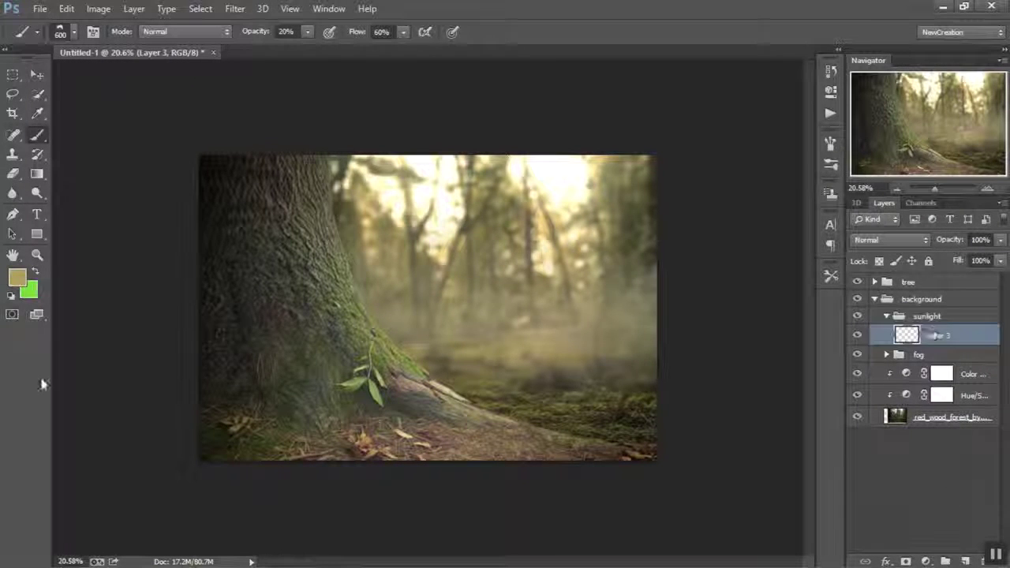
# Step: Set the foreground colour to a burnt orange for the sunlight
pyautogui.click(17, 278)
pyautogui.click(752, 247)
pyautogui.moveTo(841, 344); pyautogui.dragTo(842, 354)
pyautogui.click(766, 224)
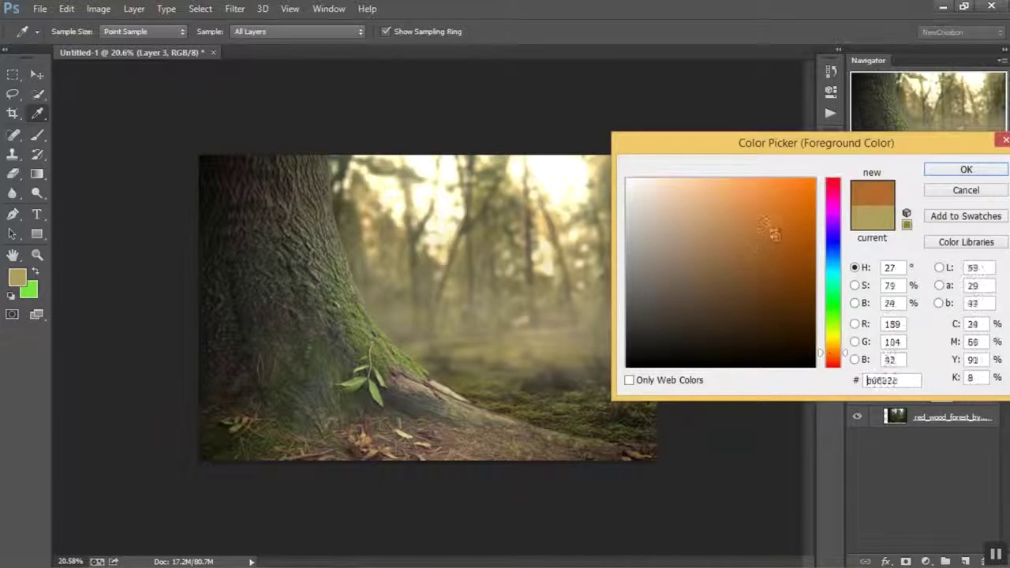
pyautogui.press('Return')
# Step: Choose a soft round brush with 0% hardness and enlarge it to 1700 px, at 100% opacity and flow
pyautogui.rightClick(315, 203)
pyautogui.scroll(-5, 381, 309)
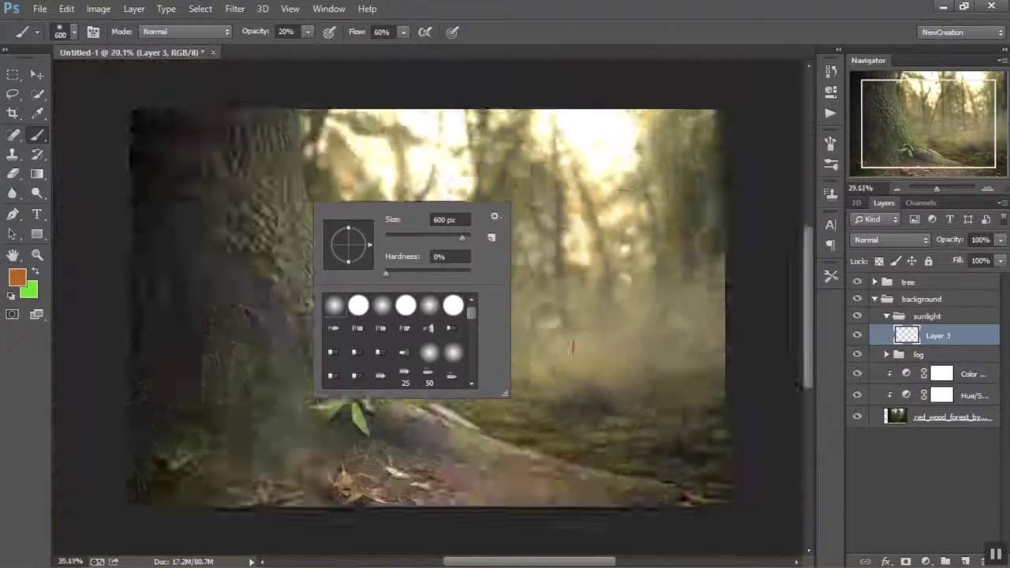
pyautogui.click(830, 143)
pyautogui.click(830, 144)
pyautogui.press(']')
pyautogui.press(']')
pyautogui.press(']')
pyautogui.press(']')
pyautogui.press(']')
pyautogui.press(']')
pyautogui.press(']')
pyautogui.press(']')
pyautogui.press(']')
pyautogui.press(']')
pyautogui.press(']')
# Step: Paint an orange glow over the bright sky on the sunlight layer and set its blend mode to Screen
pyautogui.click(541, 203)
pyautogui.click(890, 239)
pyautogui.click(874, 131)
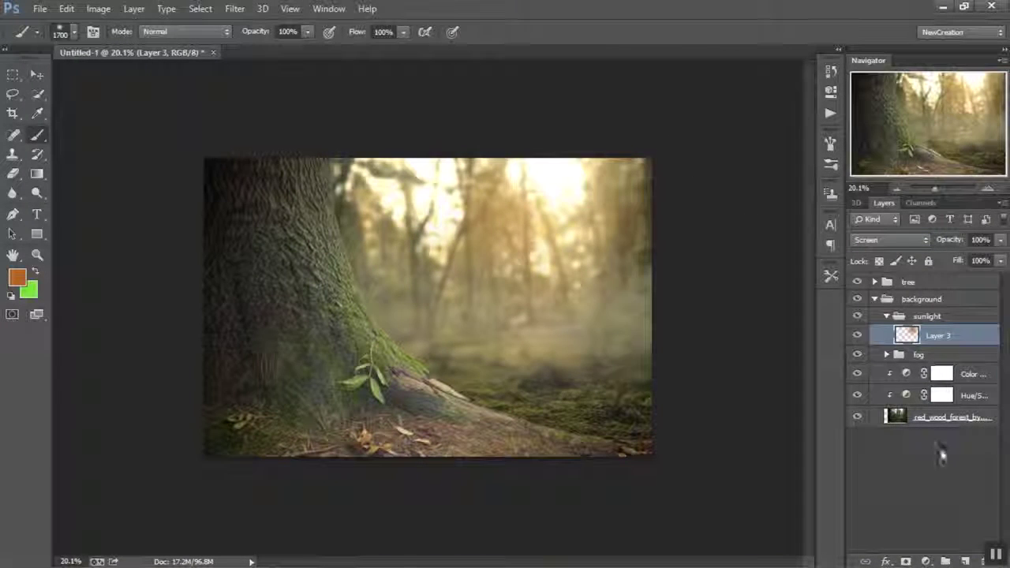
# Step: Paint a second orange glow over the sun on a new layer beneath, set to Color Dodge with 70% fill
pyautogui.keyDown('ctrl'); pyautogui.click(964, 561); pyautogui.keyUp('ctrl')
pyautogui.click(560, 194)
pyautogui.click(889, 239)
pyautogui.click(885, 131)
pyautogui.press('Tab')
pyautogui.press('Tab')
pyautogui.write('70')
pyautogui.press('Return')
pyautogui.click(956, 263)
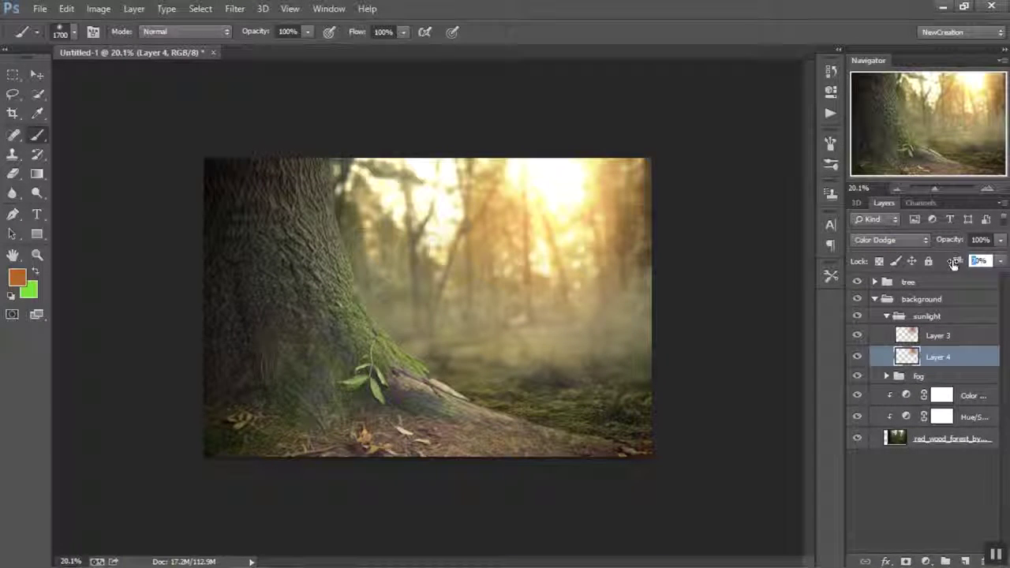
# Step: Reduce the Color Dodge glow layer's fill to 20%, compare the image with and without it, and collapse the sunlight group
pyautogui.click(871, 338)
pyautogui.press('v')
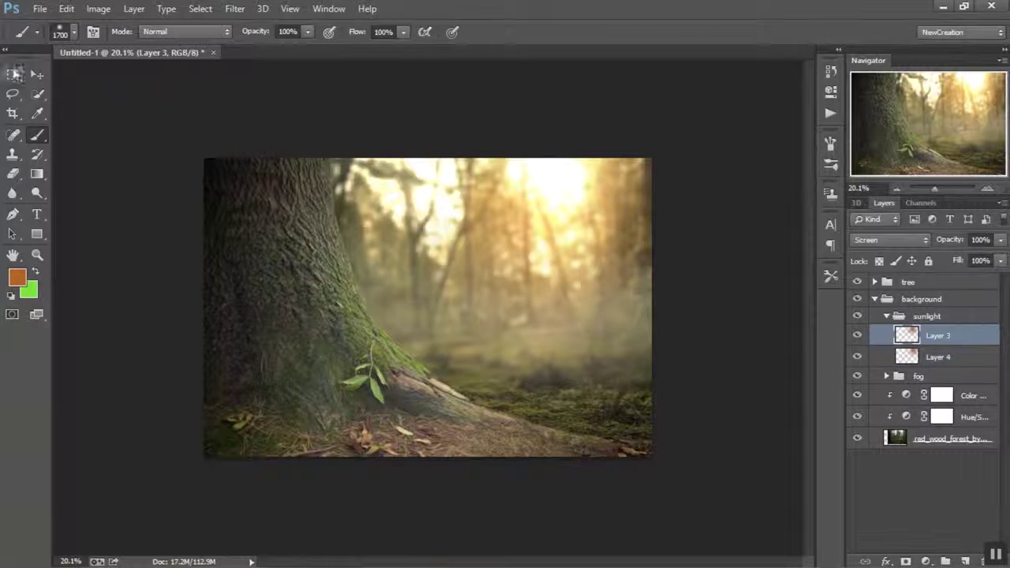
pyautogui.click(887, 315)
pyautogui.click(886, 315)
pyautogui.click(857, 356)
pyautogui.click(856, 356)
pyautogui.click(899, 357)
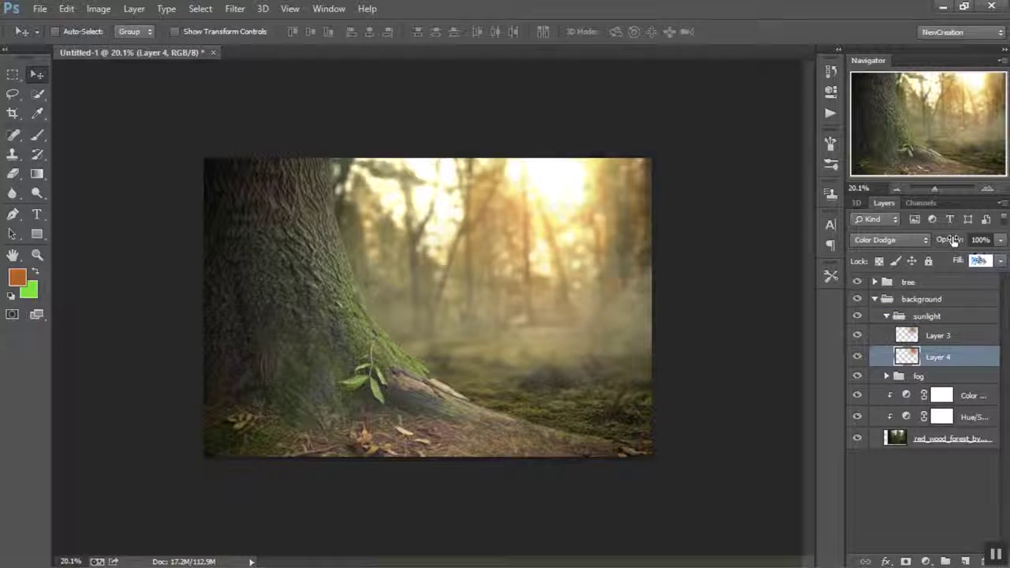
pyautogui.write('20')
pyautogui.press('Return')
pyautogui.click(857, 357)
pyautogui.click(857, 357)
pyautogui.click(885, 316)
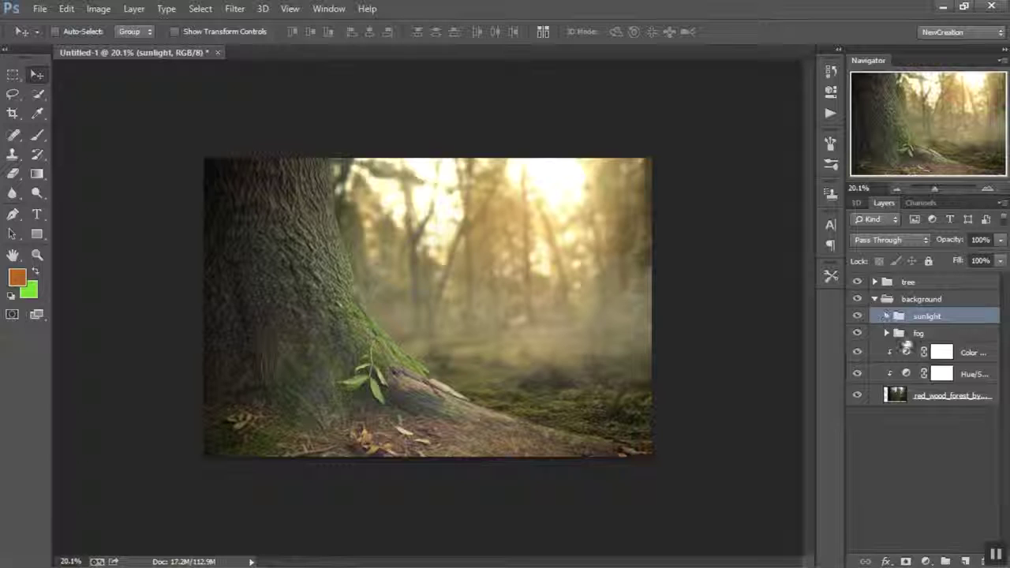
# Step: Add a new layer above the sunlight group and place it in a group named "Dust Particles"
pyautogui.click(965, 557)
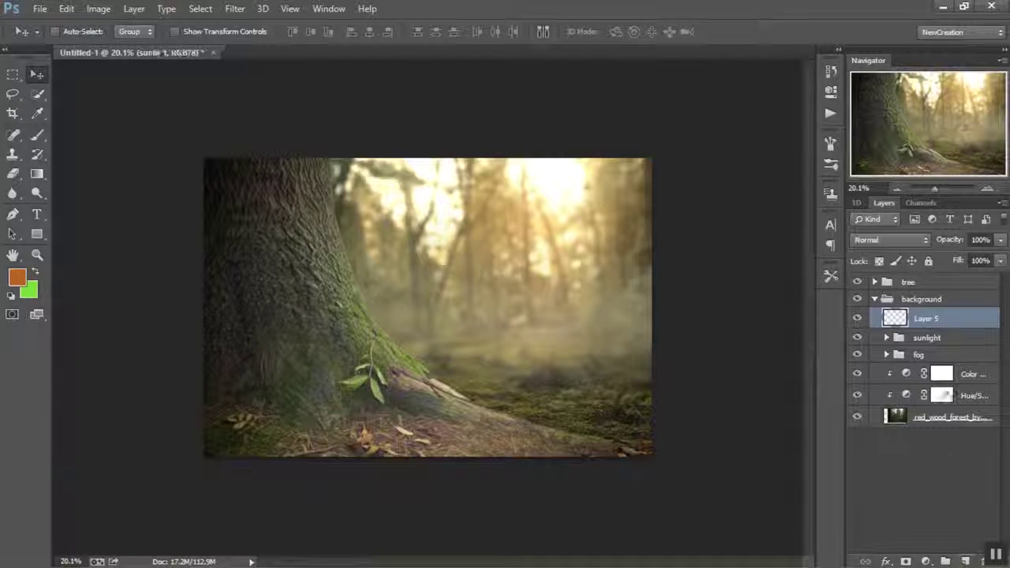
pyautogui.hotkey('ctrl', 'g')
pyautogui.doubleClick(928, 316)
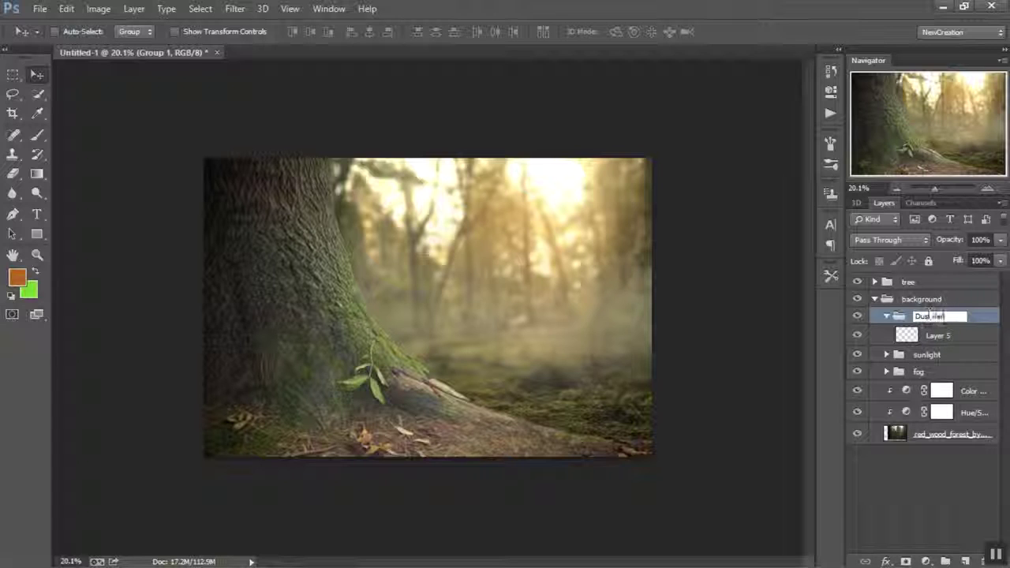
pyautogui.write('Dust Particles')
pyautogui.press('Return')
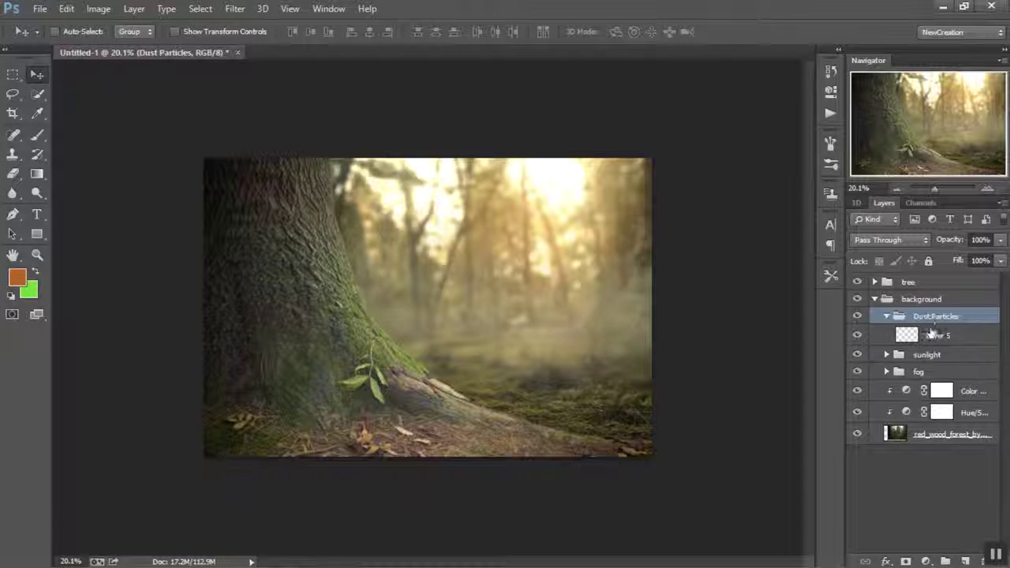
pyautogui.click(937, 335)
# Step: Choose the 500 px speckled dust brush and make white the foreground colour
pyautogui.click(37, 134)
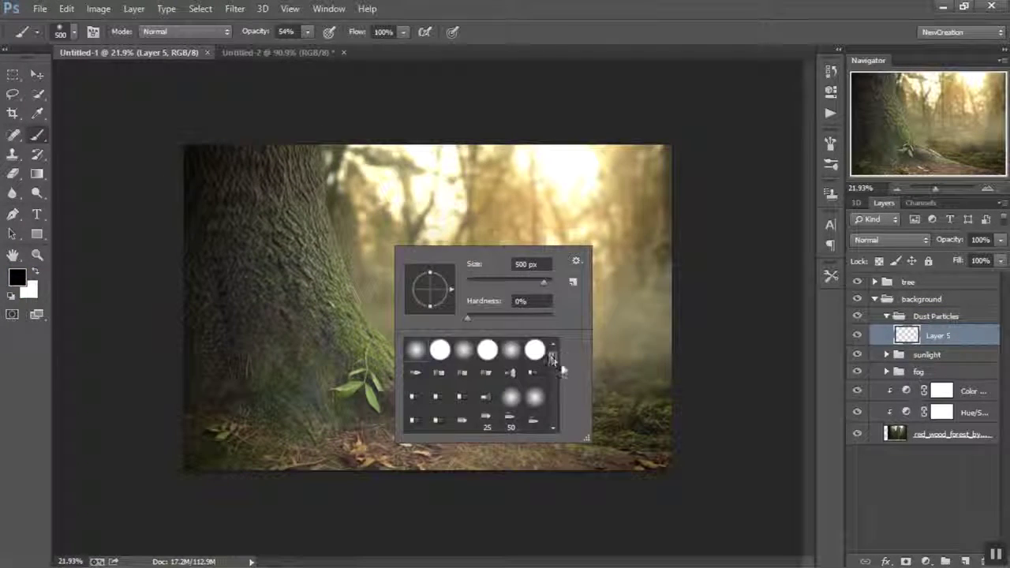
pyautogui.scroll(-5, 545, 371)
pyautogui.click(536, 420)
pyautogui.press('Return')
pyautogui.press('x')
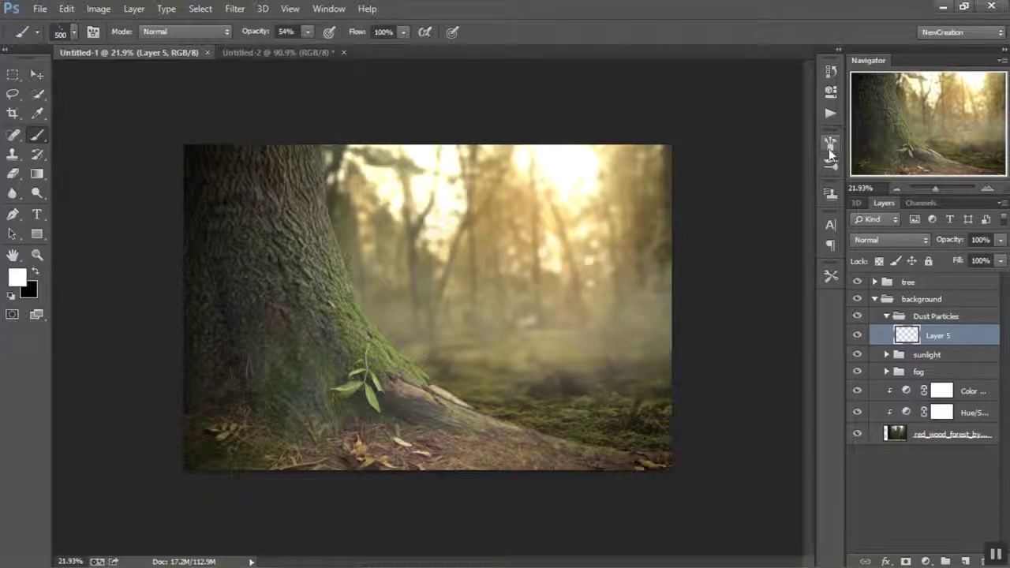
# Step: Check the dust brush's Shape Dynamics and Scattering with size and angle jitter at 100%, and adjust its tip spacing
pyautogui.click(830, 144)
pyautogui.click(591, 188)
pyautogui.click(590, 203)
pyautogui.moveTo(663, 171); pyautogui.dragTo(863, 181)
pyautogui.click(591, 187)
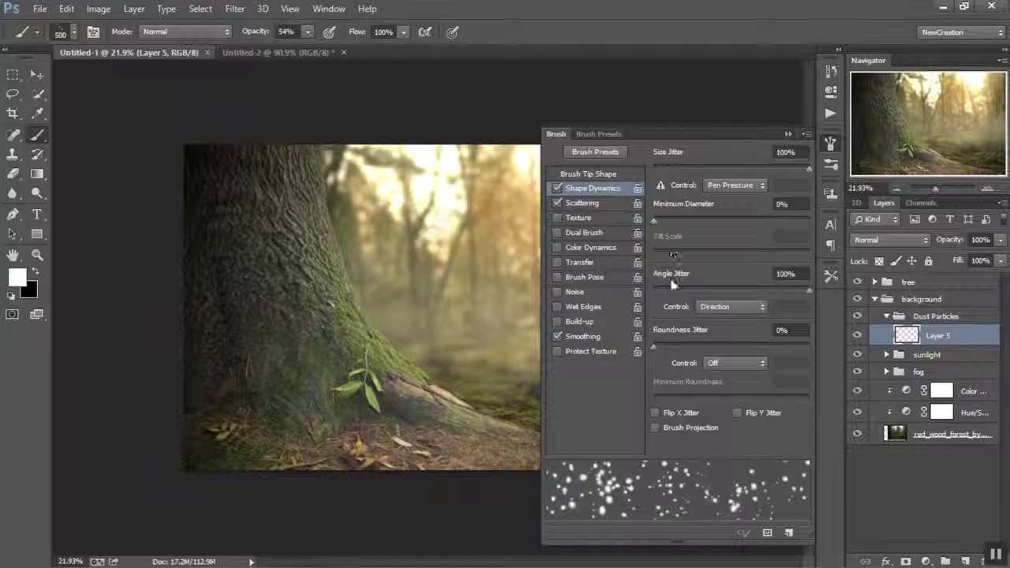
pyautogui.click(590, 174)
pyautogui.moveTo(661, 419)
pyautogui.mouseDown()
pyautogui.moveTo(686, 418)
pyautogui.moveTo(674, 418)
pyautogui.mouseUp()
pyautogui.click(787, 134)
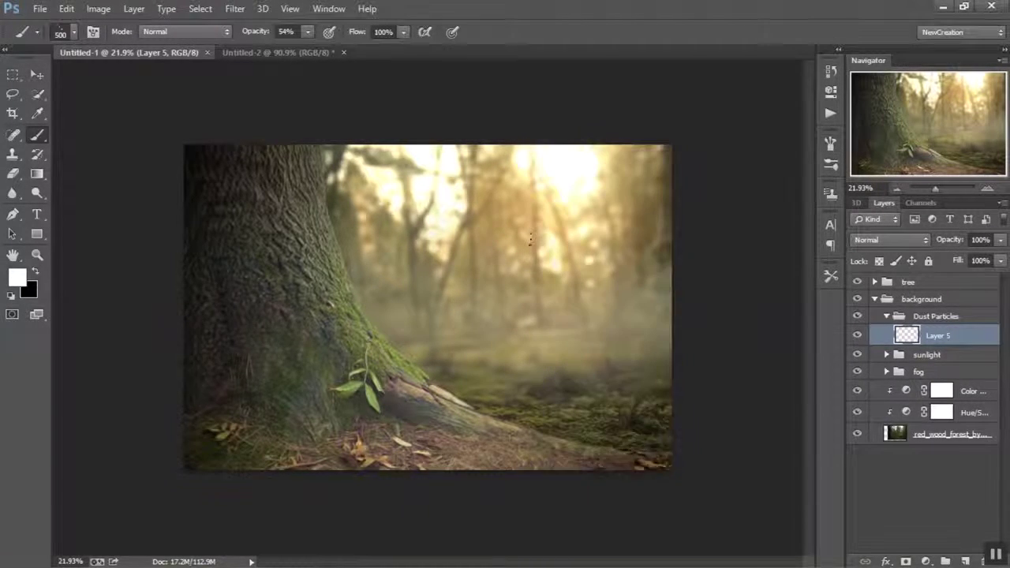
# Step: Set the foreground colour to pale yellow #f3eaab and paint dust particles over the background with the 150 px brush
pyautogui.click(17, 277)
pyautogui.click(437, 227)
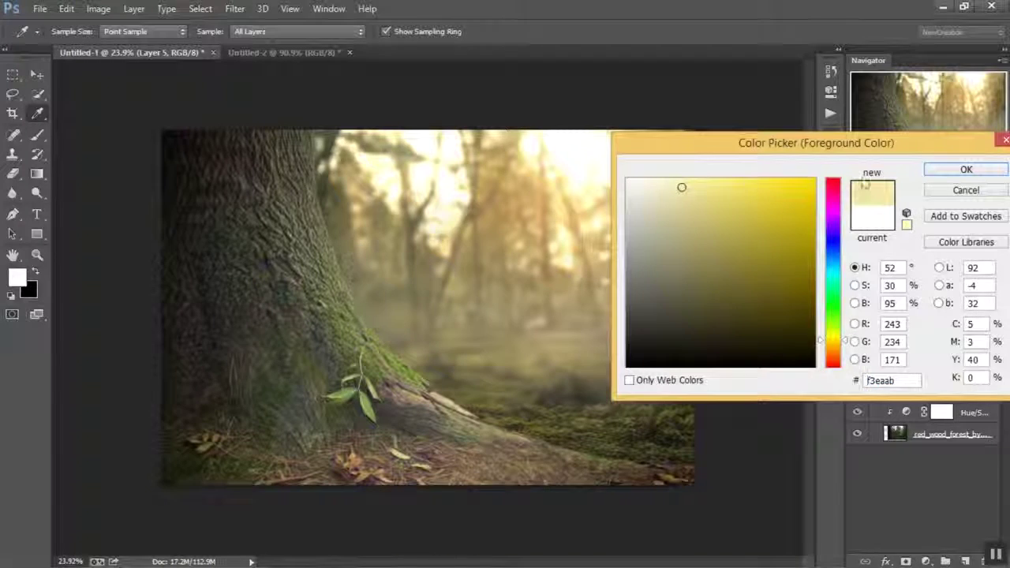
pyautogui.click(965, 169)
pyautogui.press('b')
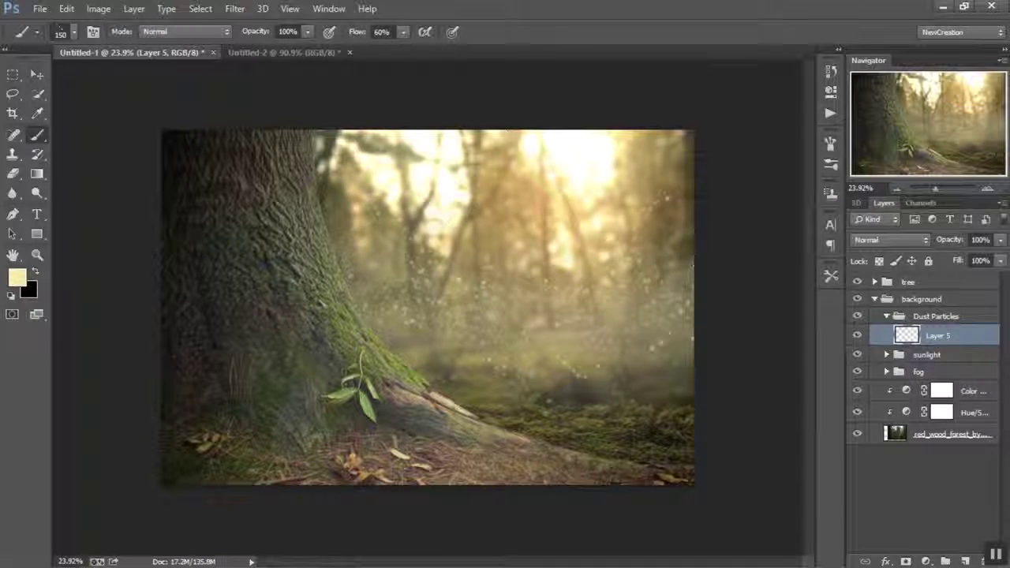
# Step: Soften the painted dust particles with a filter and set their layer's opacity to 60%
pyautogui.click(234, 8)
pyautogui.click(235, 8)
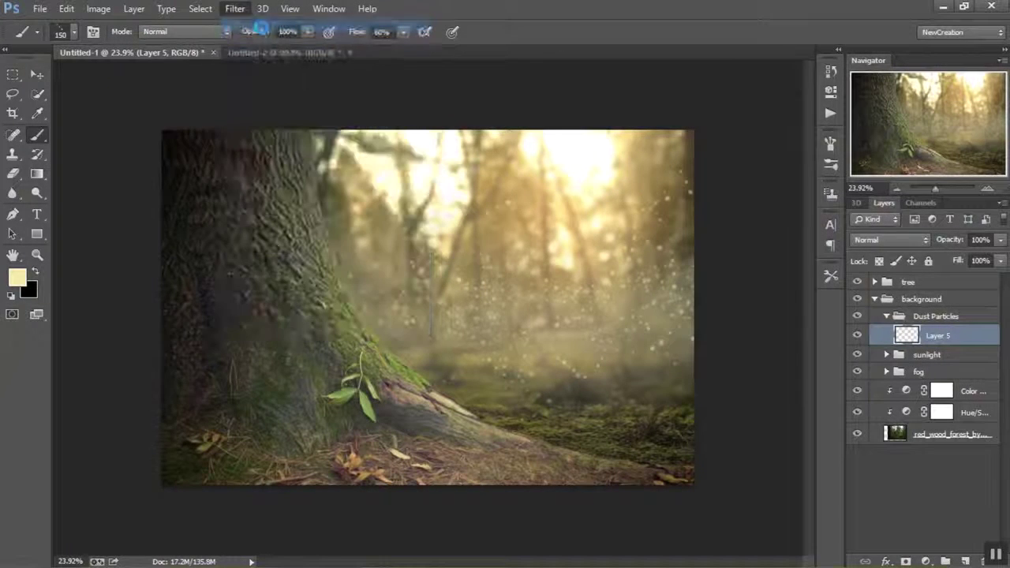
pyautogui.click(978, 239)
pyautogui.press('Return')
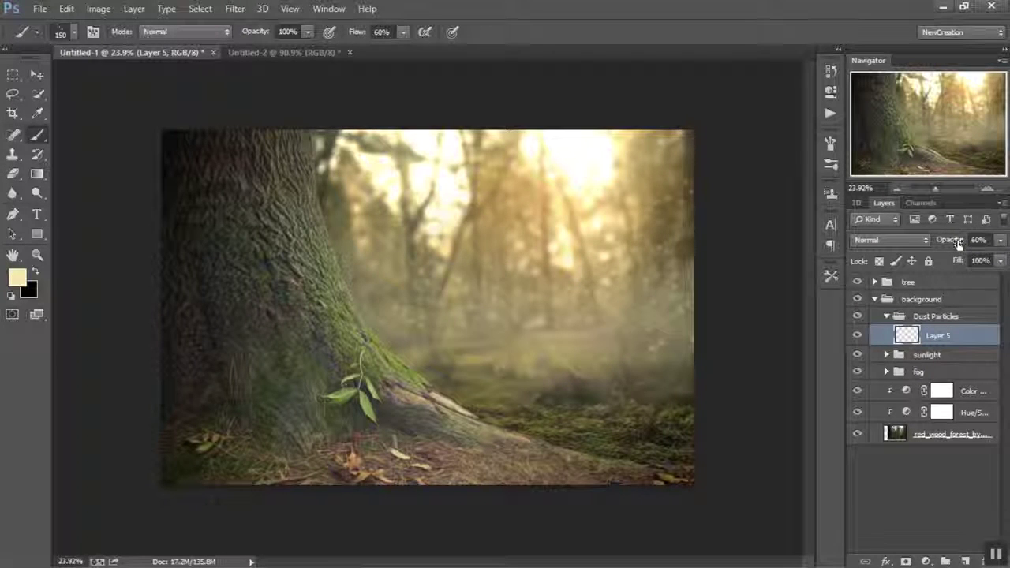
# Step: Paint more dust particles on a second new layer with a 90 px brush and set its opacity to 70%
pyautogui.click(964, 560)
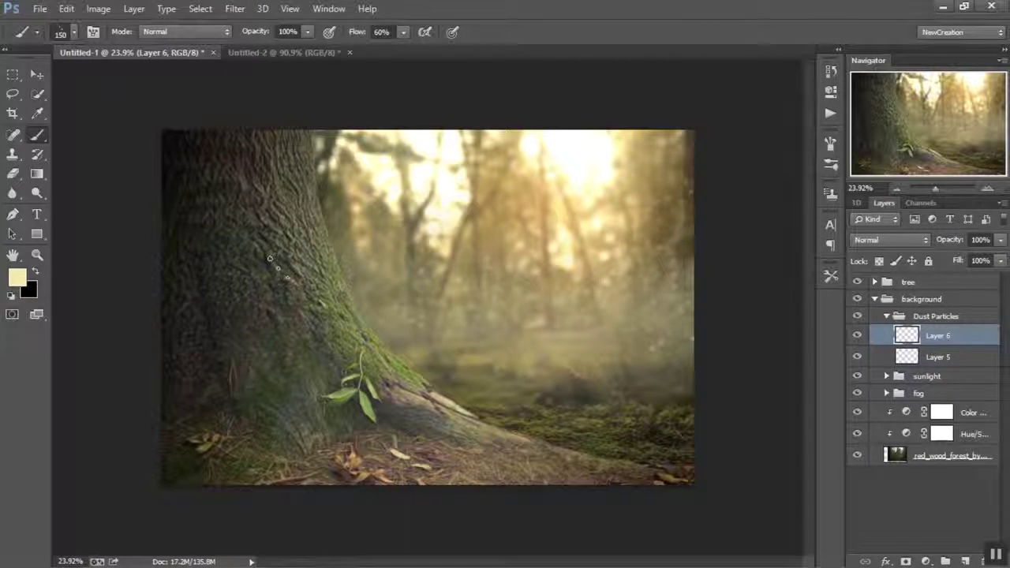
pyautogui.moveTo(439, 283)
pyautogui.mouseDown()
pyautogui.moveTo(604, 289)
pyautogui.moveTo(694, 263)
pyautogui.mouseUp()
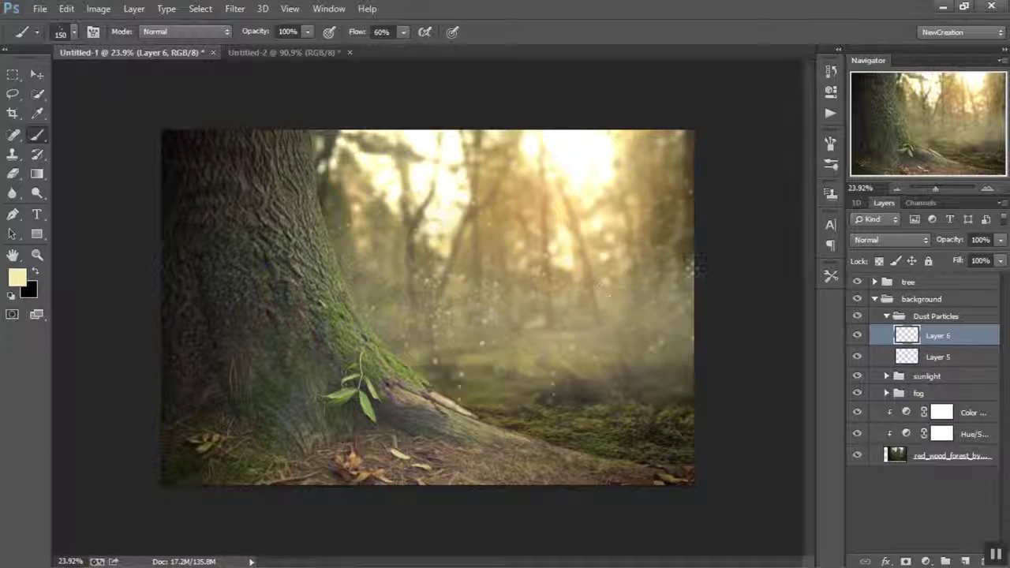
pyautogui.hotkey('ctrl', 'z')
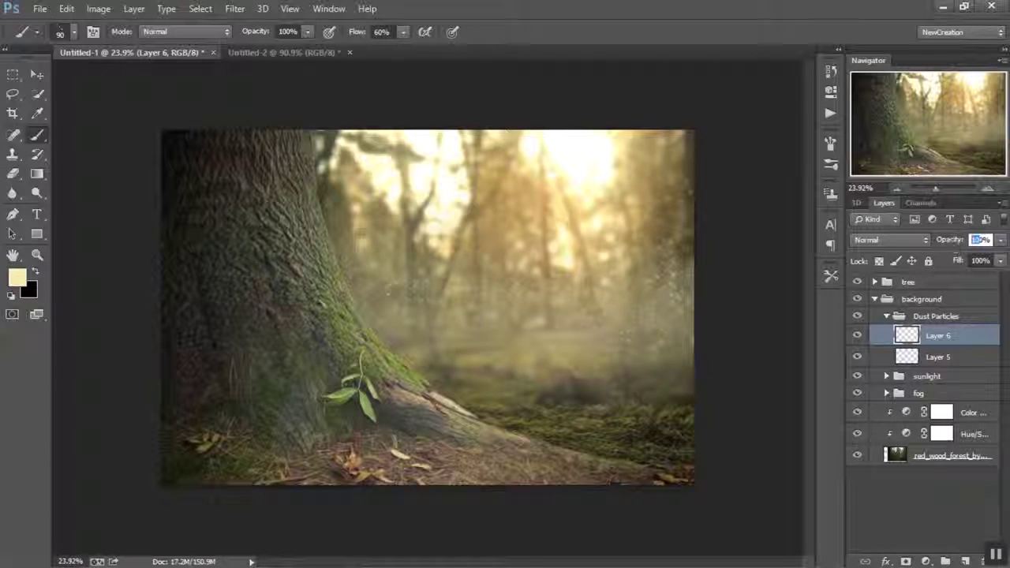
pyautogui.press('Return')
pyautogui.moveTo(857, 336); pyautogui.dragTo(857, 356)
# Step: Collapse the background group and add a Levels adjustment layer above the trunk layer in the tree group
pyautogui.press('v')
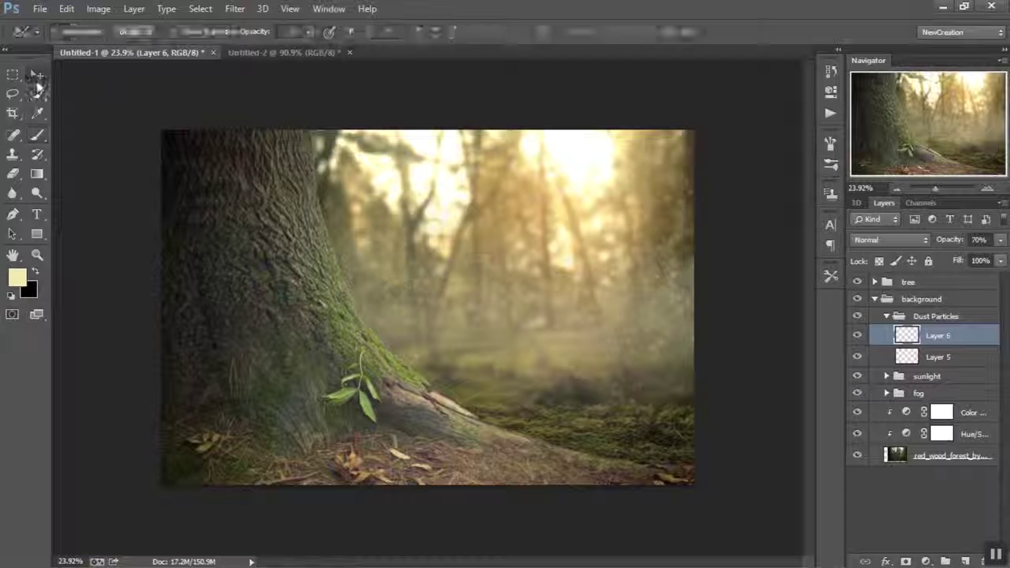
pyautogui.click(885, 316)
pyautogui.click(874, 299)
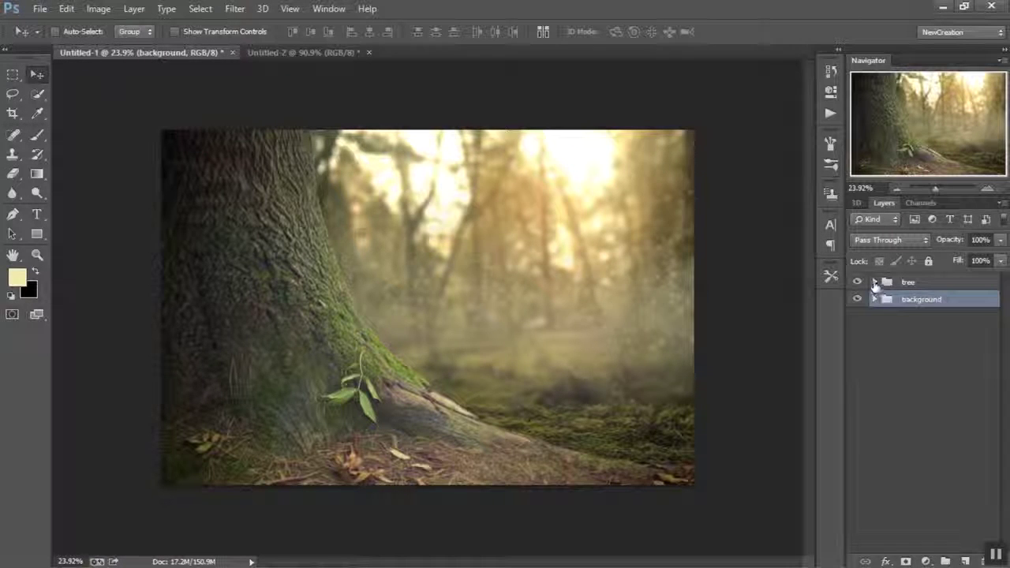
pyautogui.click(873, 281)
pyautogui.click(899, 303)
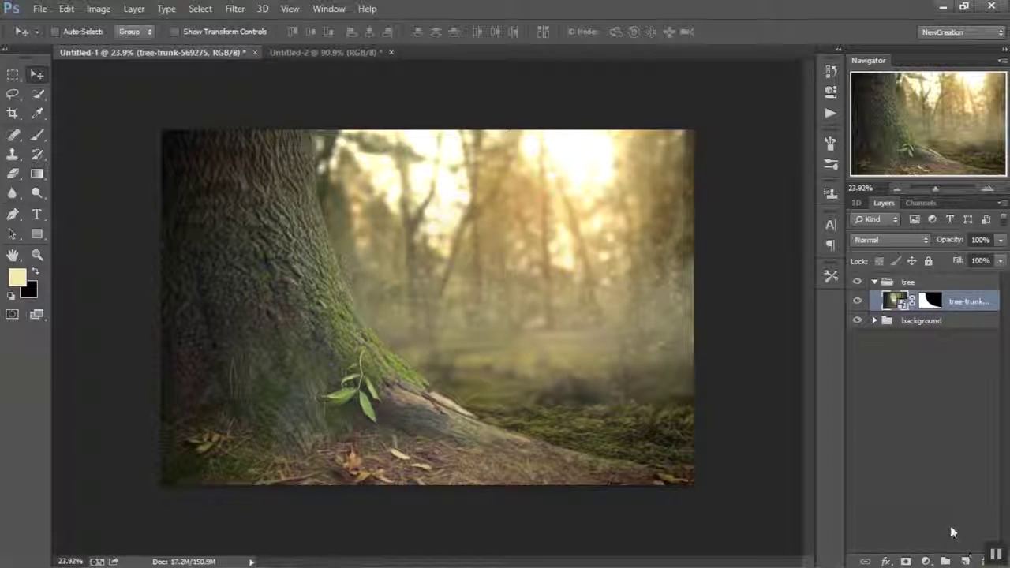
pyautogui.click(925, 559)
pyautogui.click(930, 306)
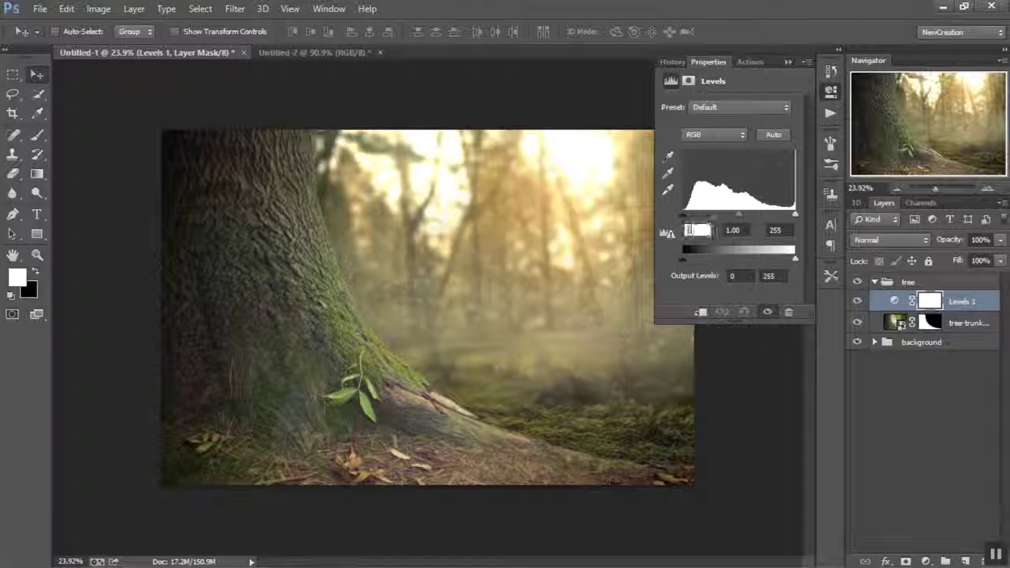
# Step: Set the Levels midtones to 0.55 and output levels to 8 and 221, and clip the adjustment to the trunk layer
pyautogui.press('Tab')
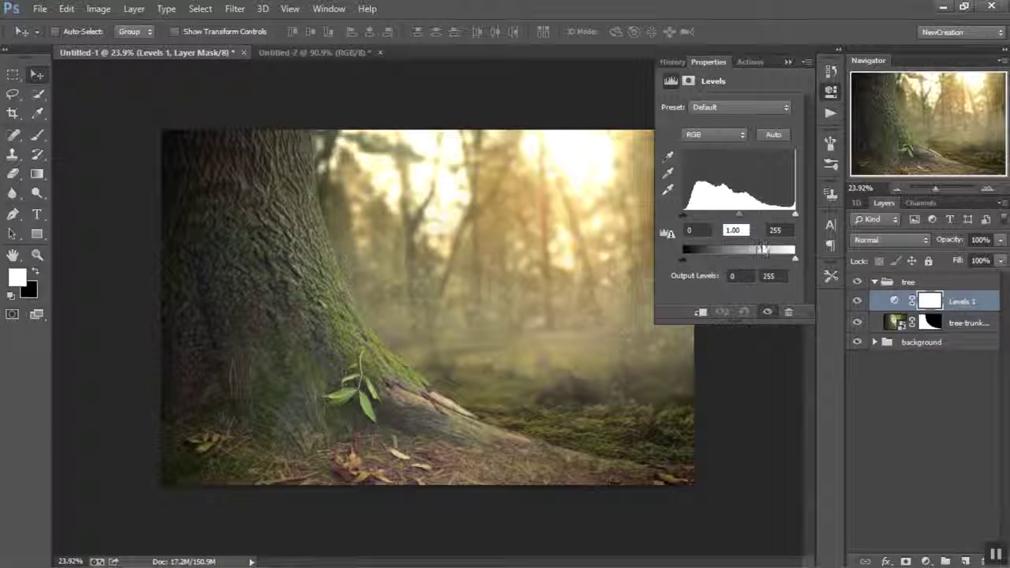
pyautogui.write('0.5')
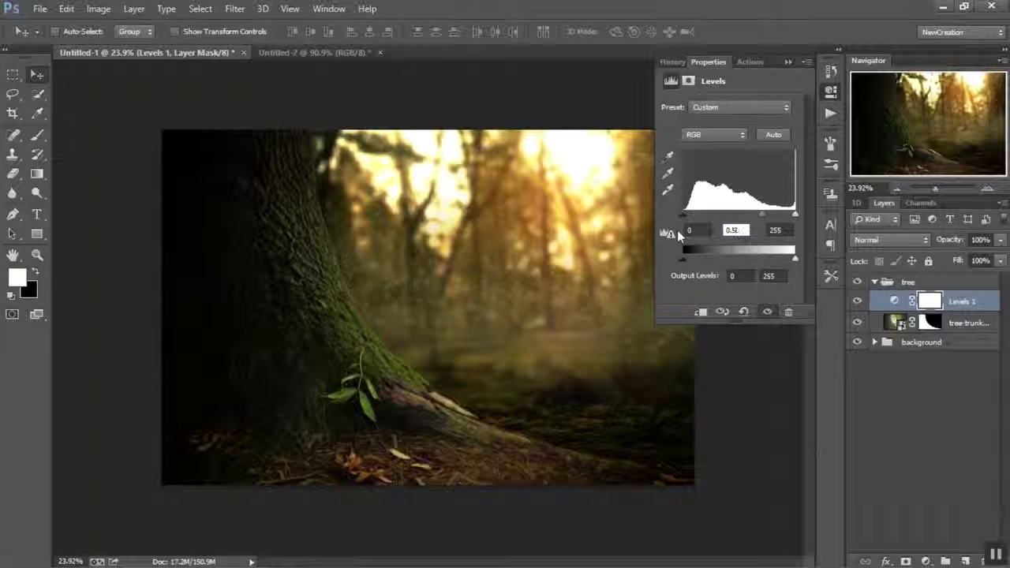
pyautogui.write('9')
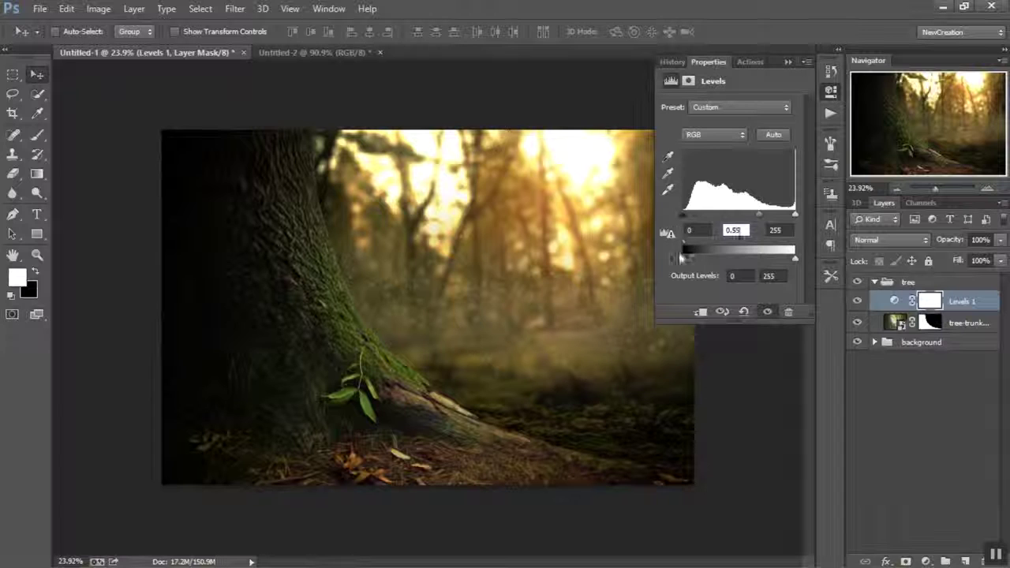
pyautogui.moveTo(744, 276); pyautogui.dragTo(674, 284)
pyautogui.write('8')
pyautogui.click(769, 275)
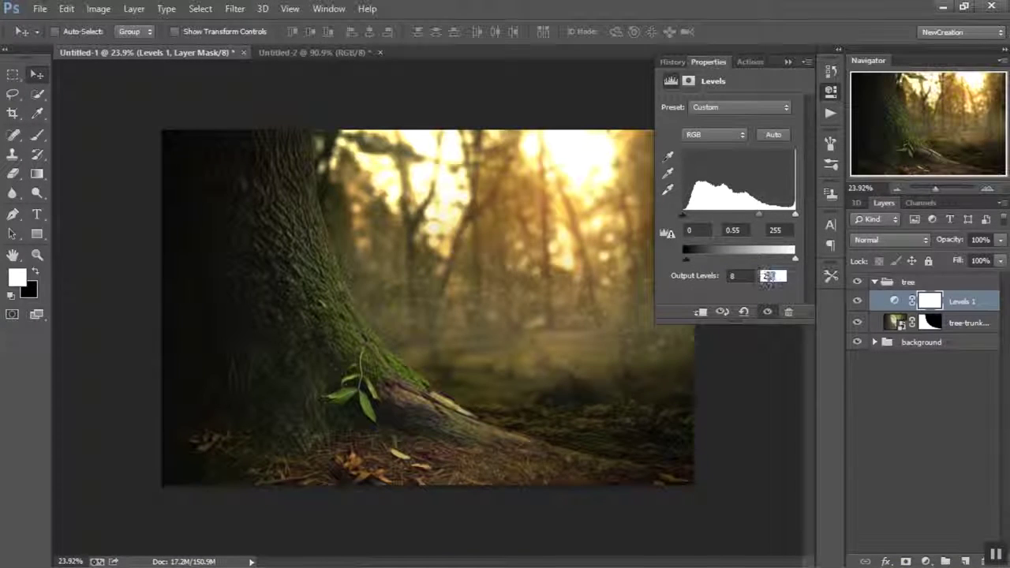
pyautogui.write('231')
pyautogui.click(700, 312)
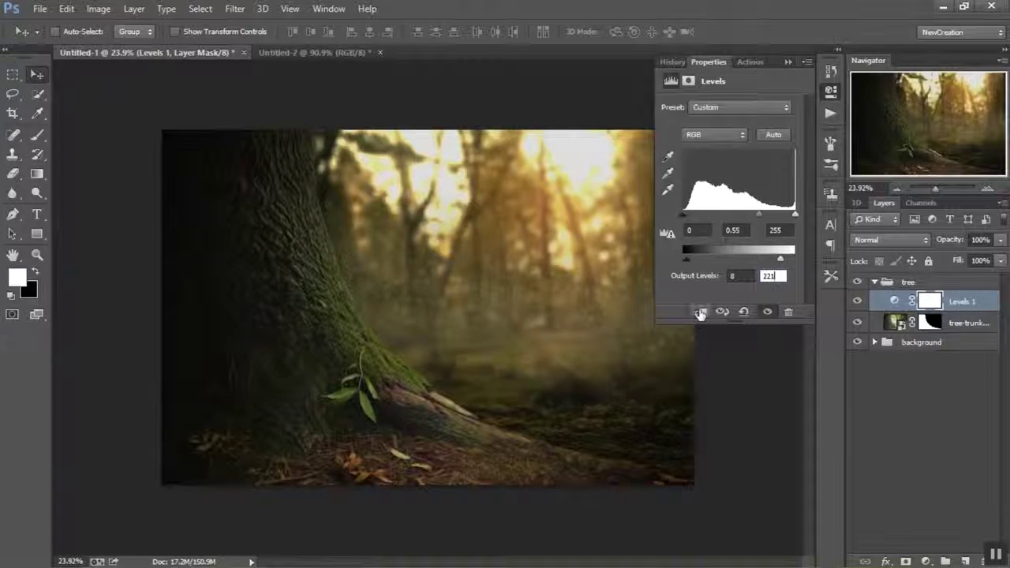
# Step: Set the Levels white input to 204 and compare the trunk with and without the adjustment
pyautogui.click(775, 229)
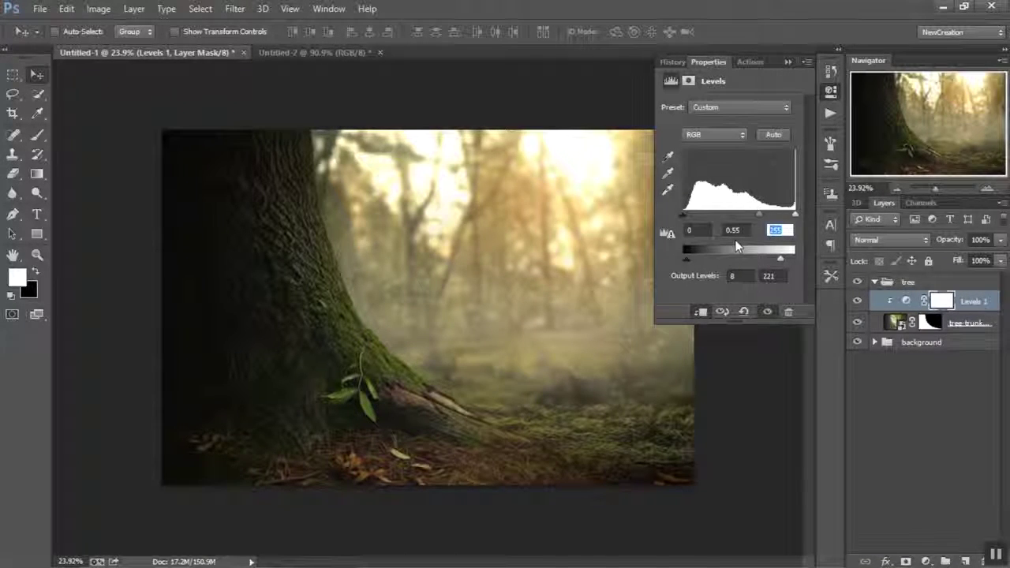
pyautogui.write('204')
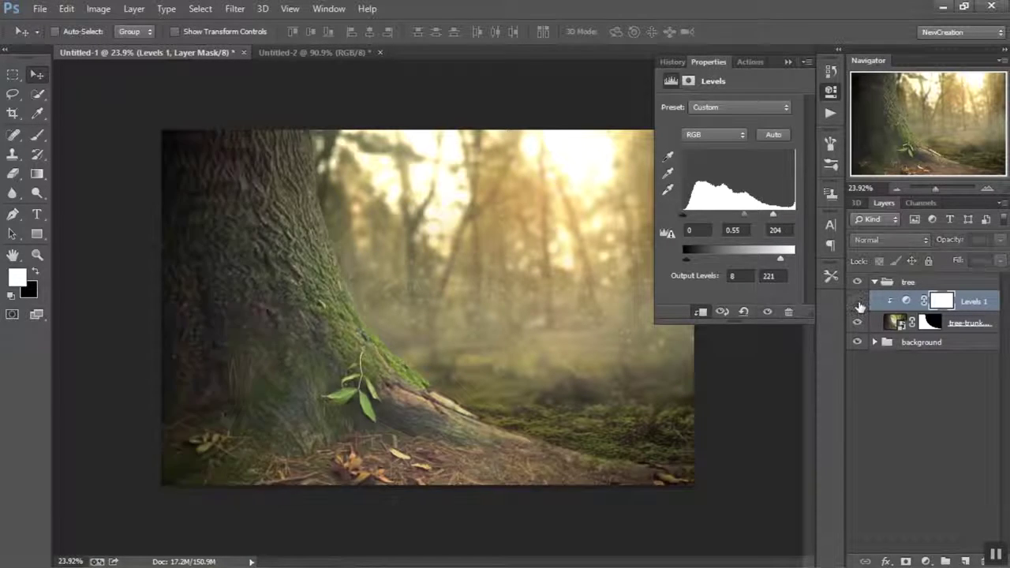
pyautogui.click(787, 62)
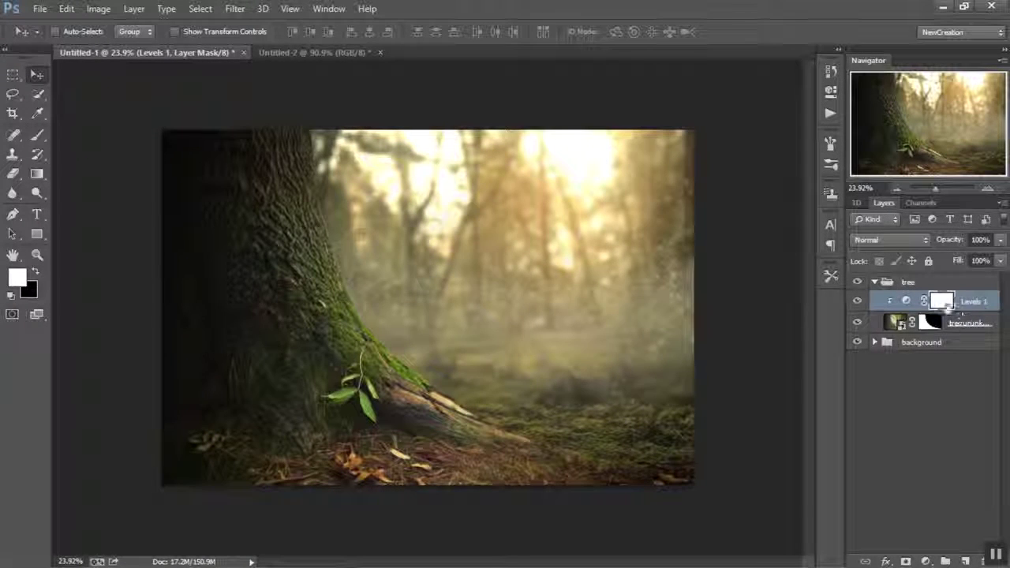
# Step: Choose a soft round brush with 20% opacity and enlarge it to 500 px
pyautogui.click(37, 135)
pyautogui.rightClick(260, 195)
pyautogui.moveTo(419, 327); pyautogui.dragTo(419, 348)
pyautogui.scroll(10, 418, 347)
pyautogui.click(281, 298)
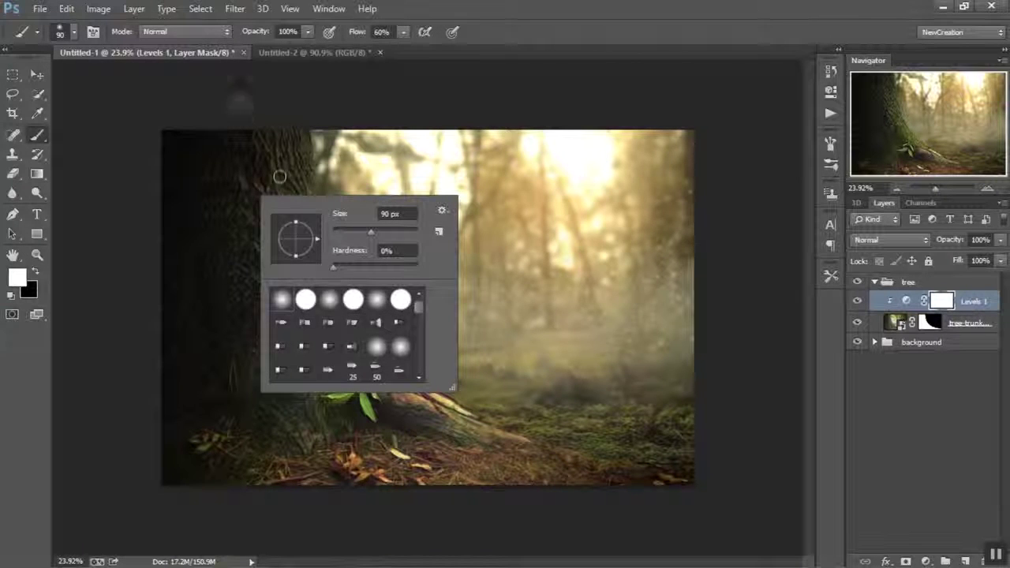
pyautogui.click(287, 32)
pyautogui.press('Return')
pyautogui.press(']')
pyautogui.press(']')
pyautogui.press(']')
pyautogui.press(']')
pyautogui.press(']')
pyautogui.press(']')
pyautogui.press(']')
pyautogui.press(']')
pyautogui.press(']')
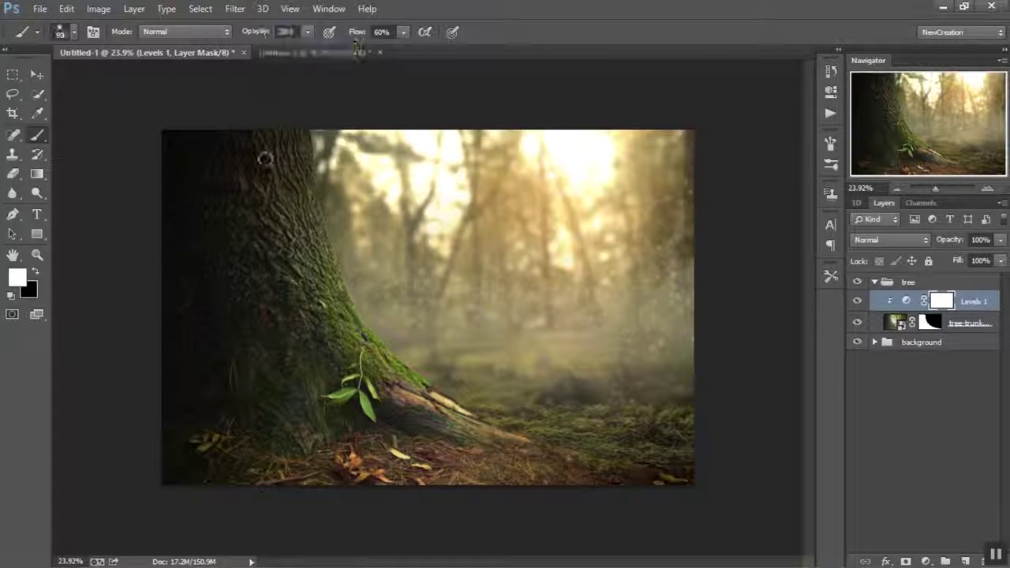
# Step: Paint black on the Levels mask down the trunk to lighten it, and compare the image with the mask disabled
pyautogui.press('x')
pyautogui.moveTo(270, 169); pyautogui.dragTo(307, 333)
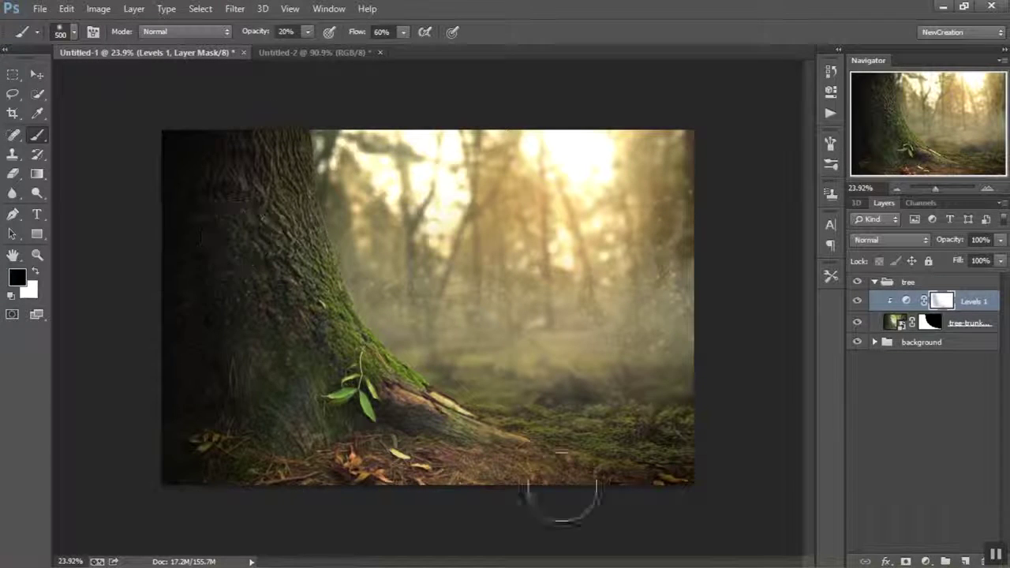
pyautogui.keyDown('shift'); pyautogui.click(941, 302); pyautogui.keyUp('shift')
pyautogui.keyDown('shift'); pyautogui.click(941, 301); pyautogui.keyUp('shift')
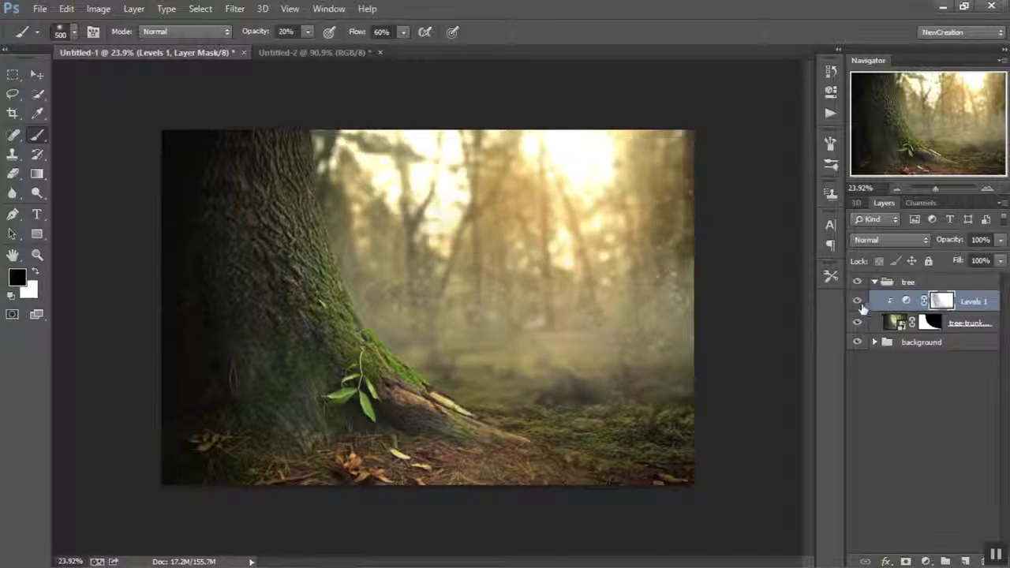
# Step: Try to blend the ground's edge into the moss by painting black on the trunk mask with smaller soft brushes
pyautogui.click(930, 323)
pyautogui.scroll(10, 505, 340)
pyautogui.moveTo(505, 441); pyautogui.dragTo(282, 189)
pyautogui.press('[')
pyautogui.press('[')
pyautogui.press('[')
pyautogui.press('[')
pyautogui.moveTo(328, 336)
pyautogui.mouseDown()
pyautogui.moveTo(378, 364)
pyautogui.moveTo(439, 372)
pyautogui.mouseUp()
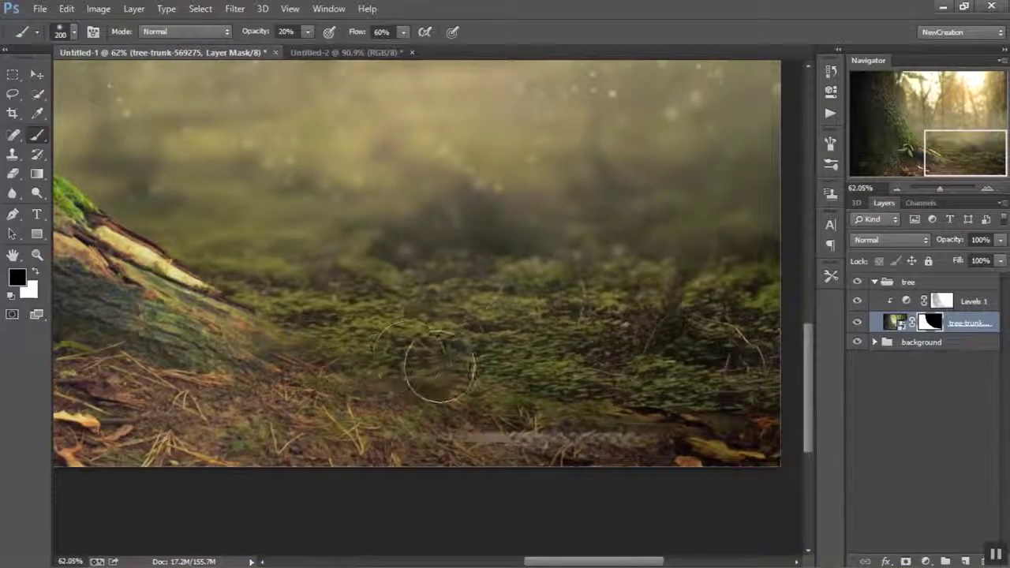
pyautogui.hotkey('alt', ']')
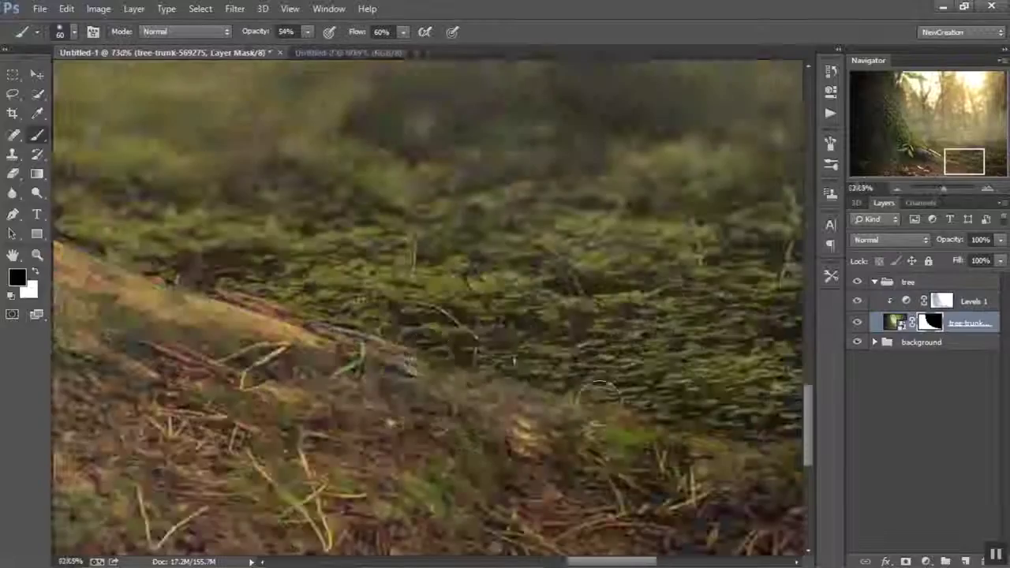
pyautogui.scroll(-6, 505, 410)
pyautogui.moveTo(529, 435); pyautogui.dragTo(459, 397)
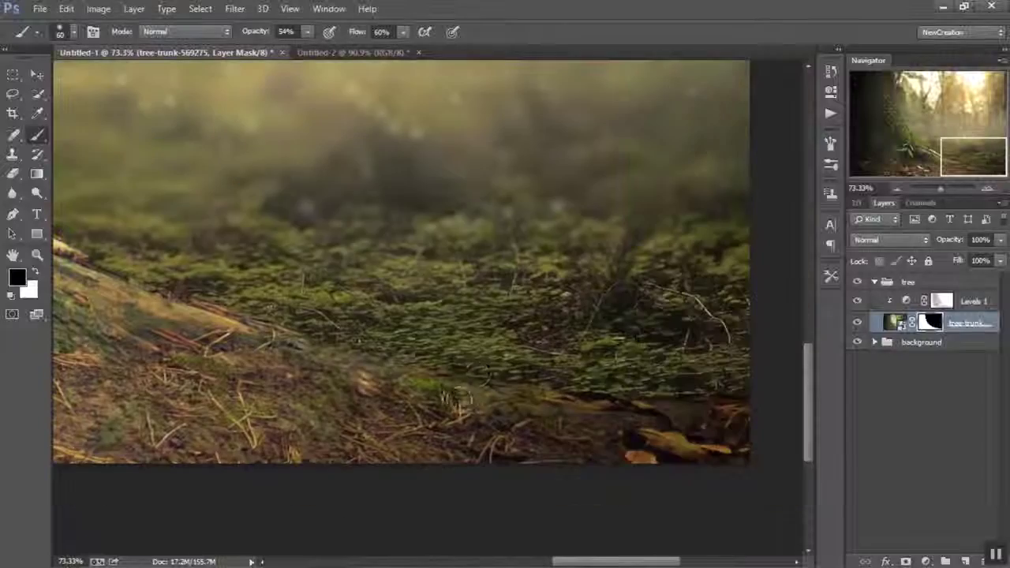
# Step: Undo the trunk mask strokes along the ground's edge
pyautogui.hotkey('alt', ']')
pyautogui.hotkey('ctrl', 'alt', 'z')
pyautogui.hotkey('ctrl', 'alt', 'z')
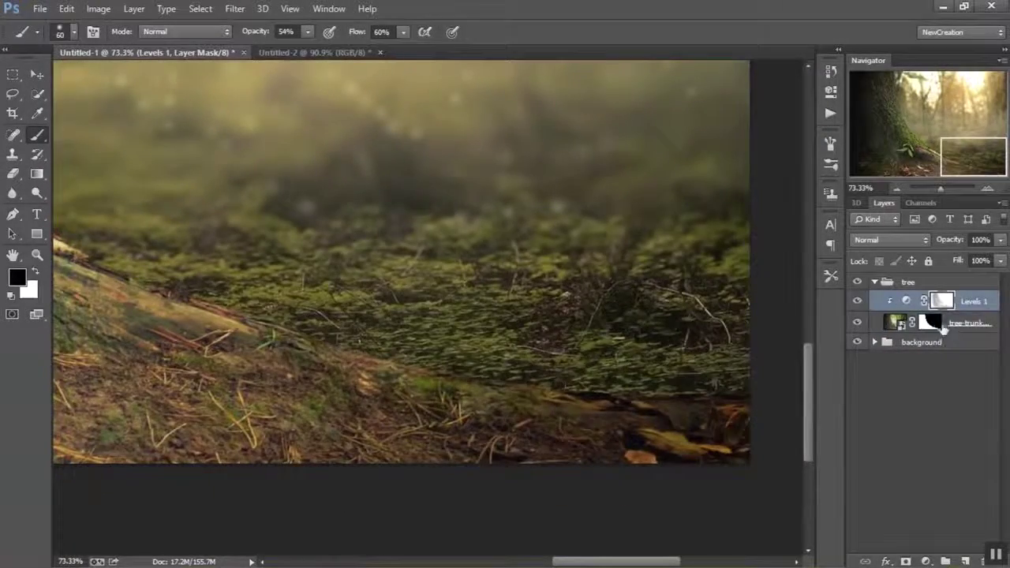
# Step: Paint black on the trunk mask at 54% opacity with a 100 px brush to blend the ground's edge into the moss
pyautogui.click(934, 324)
pyautogui.scroll(-9, 476, 429)
pyautogui.scroll(7, 476, 429)
pyautogui.moveTo(476, 429)
pyautogui.mouseDown()
pyautogui.moveTo(384, 373)
pyautogui.moveTo(253, 235)
pyautogui.mouseUp()
pyautogui.scroll(4, 676, 374)
pyautogui.moveTo(676, 375); pyautogui.dragTo(579, 390)
pyautogui.press(']')
pyautogui.press(']')
pyautogui.press(']')
pyautogui.press(']')
pyautogui.moveTo(158, 298)
pyautogui.mouseDown()
pyautogui.moveTo(438, 354)
pyautogui.moveTo(751, 379)
pyautogui.moveTo(426, 378)
pyautogui.moveTo(695, 385)
pyautogui.mouseUp()
# Step: Paint white on the trunk mask to restore part of the ground's edge, and check the whole image
pyautogui.press('x')
pyautogui.moveTo(473, 433)
pyautogui.mouseDown()
pyautogui.moveTo(670, 430)
pyautogui.moveTo(560, 410)
pyautogui.mouseUp()
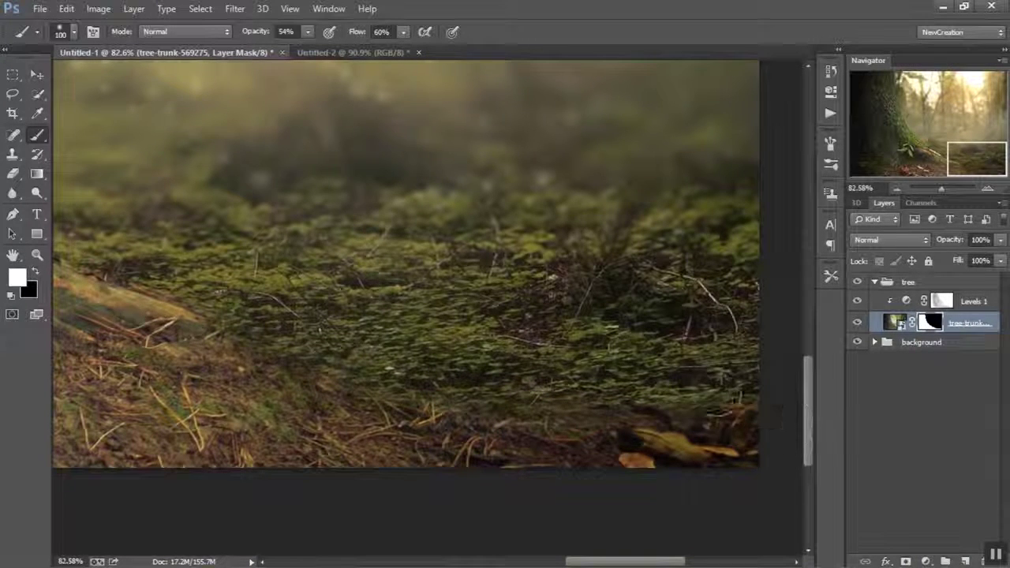
pyautogui.hotkey('ctrl', '0')
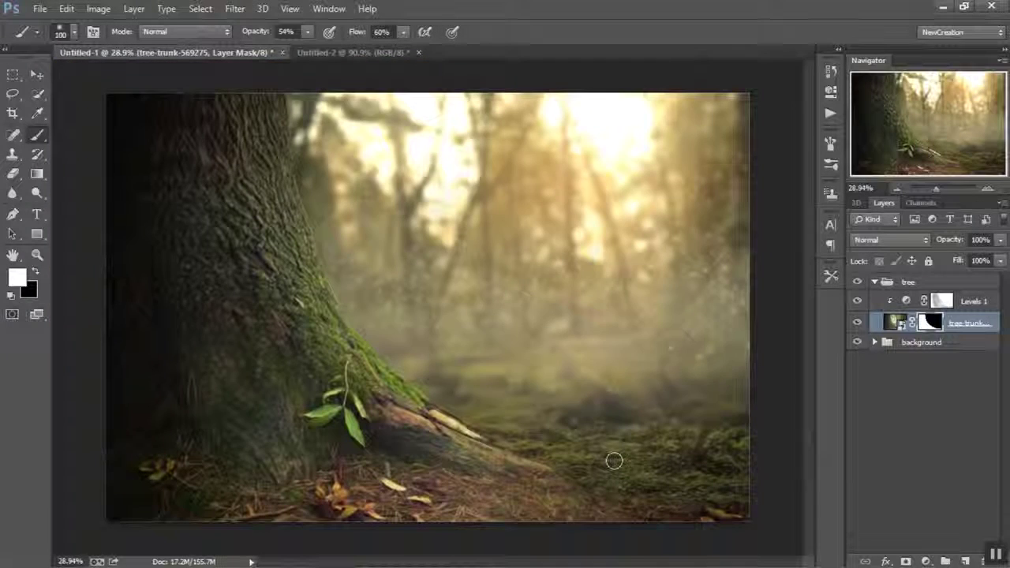
# Step: Add a Color Lookup adjustment above Levels 1 using the Kodak 5205 Fuji 3510 (by Adobe).cube 3D LUT
pyautogui.click(906, 304)
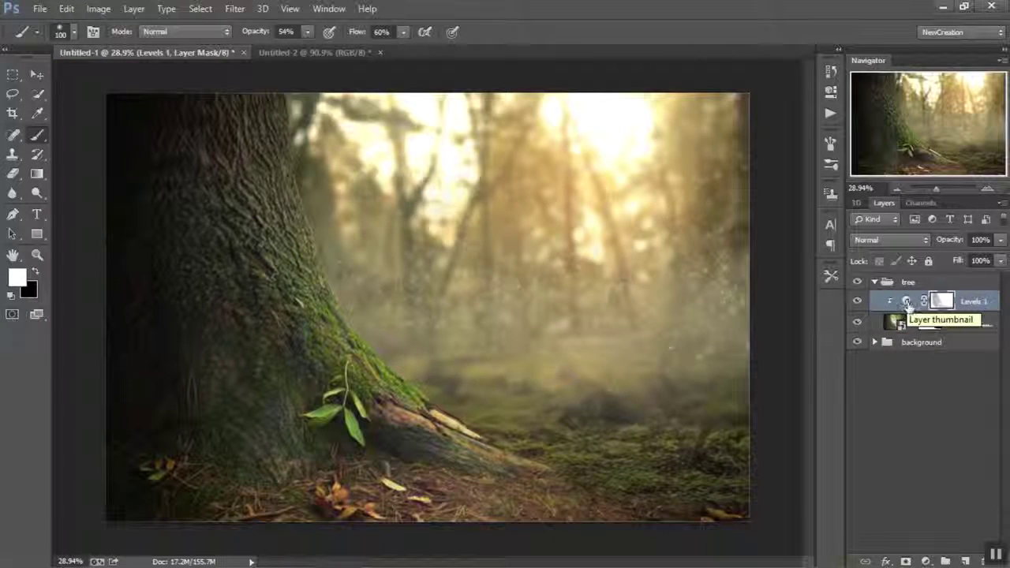
pyautogui.click(925, 561)
pyautogui.click(883, 458)
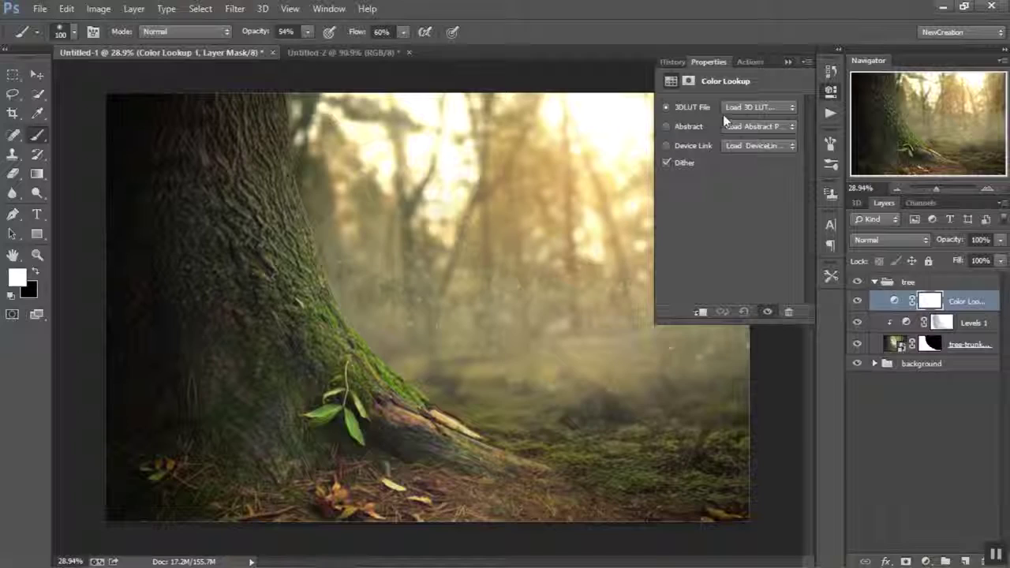
pyautogui.click(744, 108)
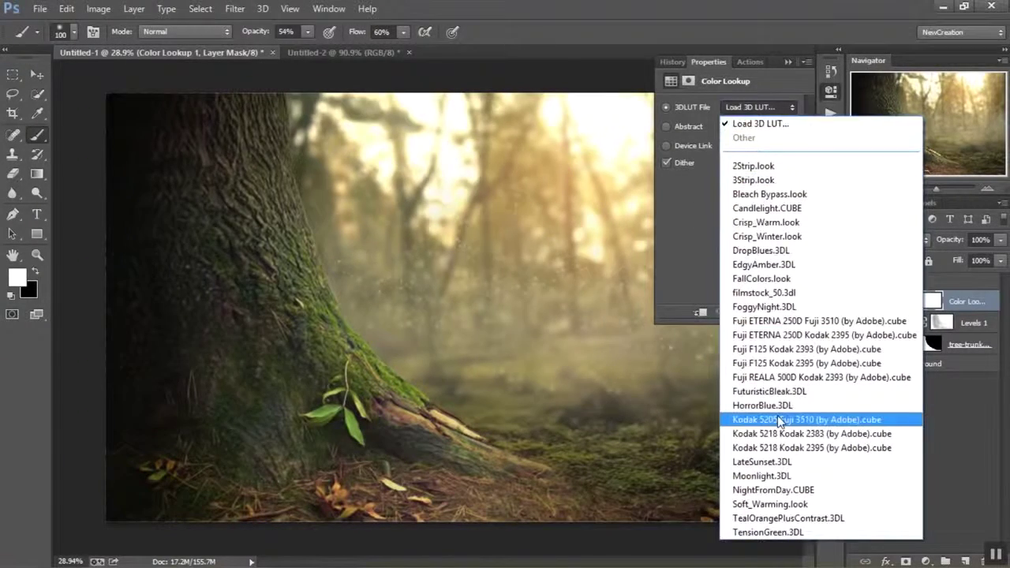
pyautogui.click(778, 421)
pyautogui.click(831, 90)
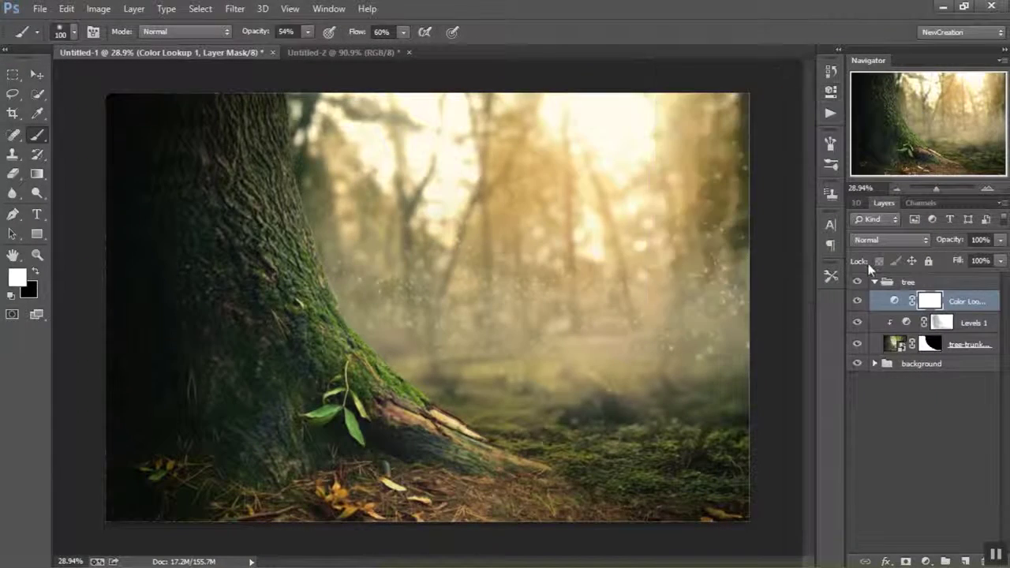
# Step: Clip the Color Lookup adjustment to the layers below it and set its opacity to 35%
pyautogui.keyDown('alt'); pyautogui.click(892, 309); pyautogui.keyUp('alt')
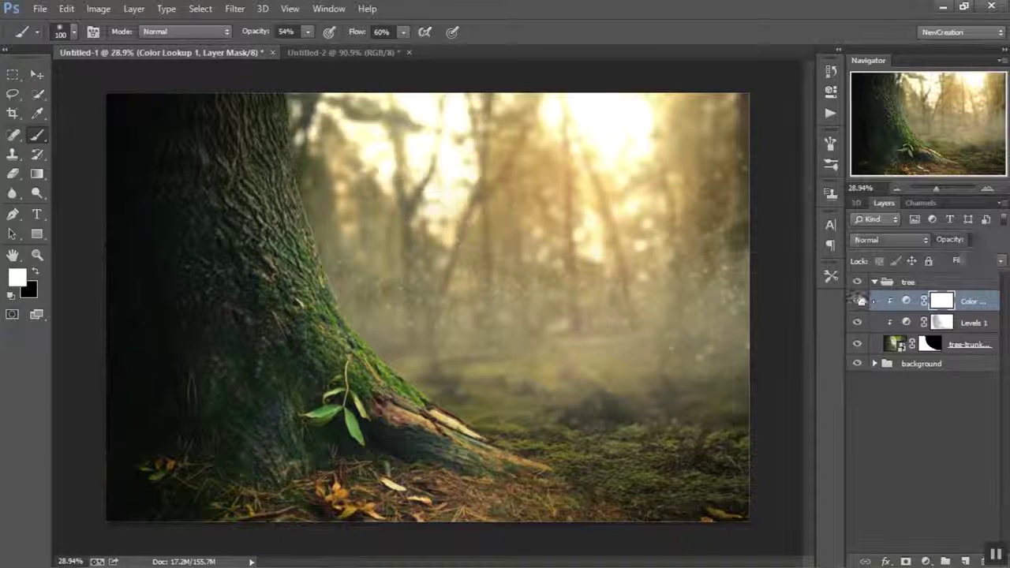
pyautogui.click(858, 301)
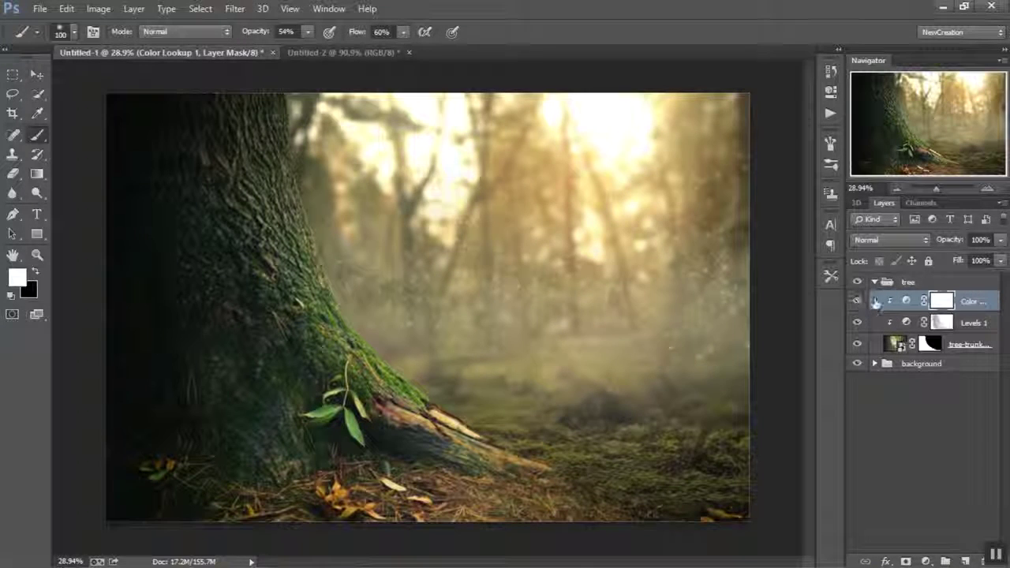
pyautogui.click(978, 240)
pyautogui.write('35')
pyautogui.press('Return')
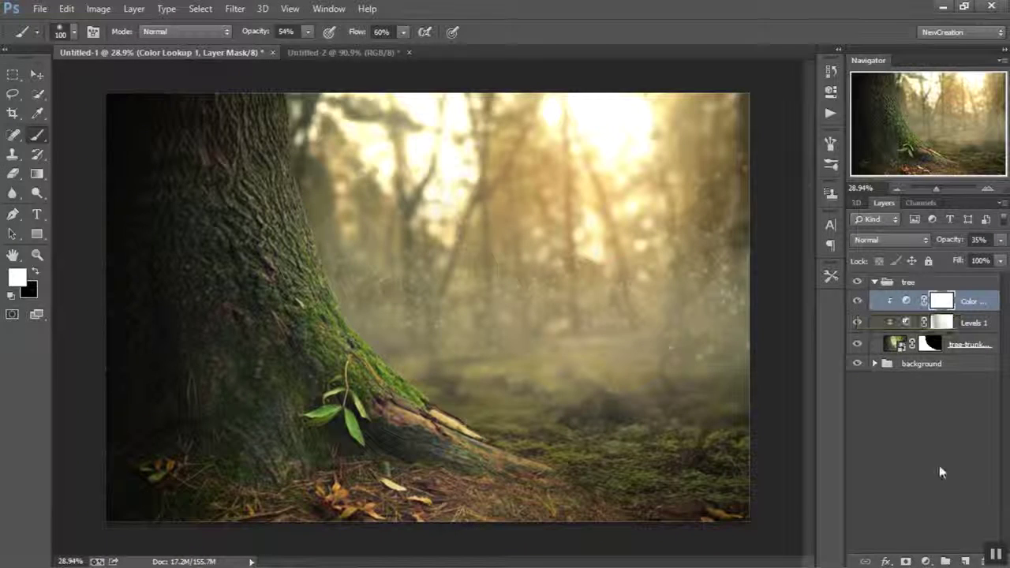
# Step: Add a new clipped layer above the Color Lookup adjustment and name it "light effect"
pyautogui.click(964, 561)
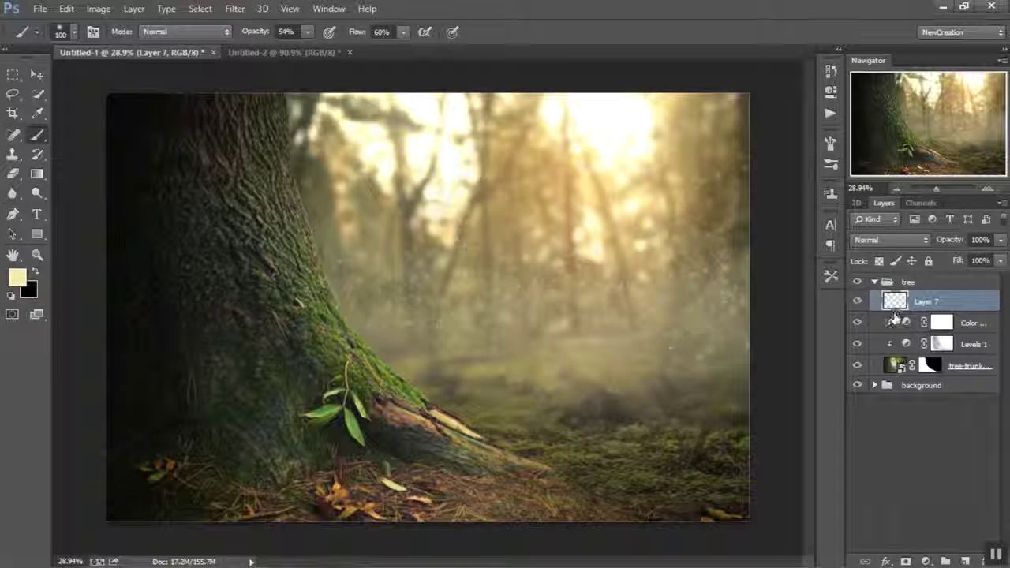
pyautogui.keyDown('alt'); pyautogui.click(894, 312); pyautogui.keyUp('alt')
pyautogui.doubleClick(937, 301)
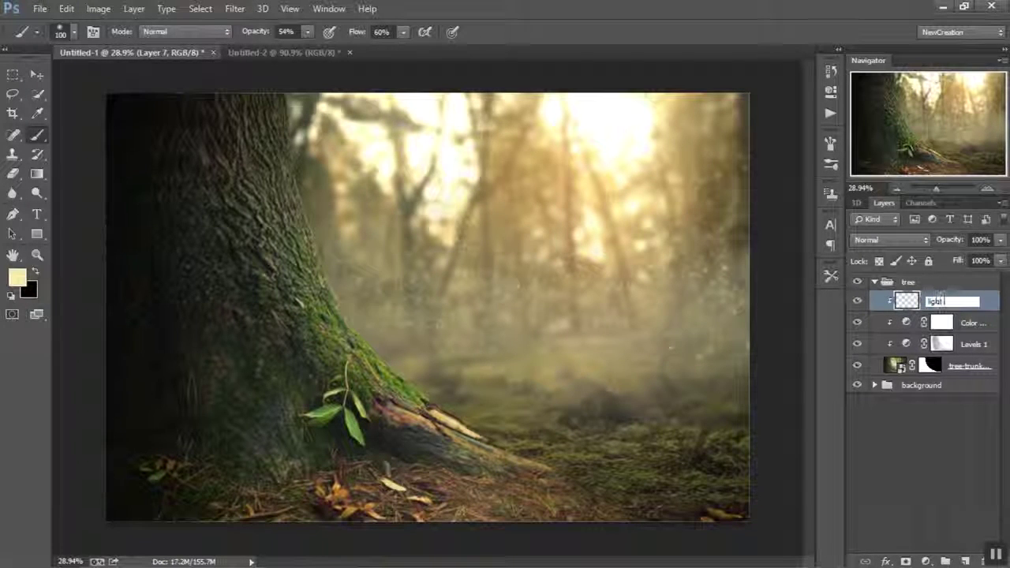
pyautogui.press('Return')
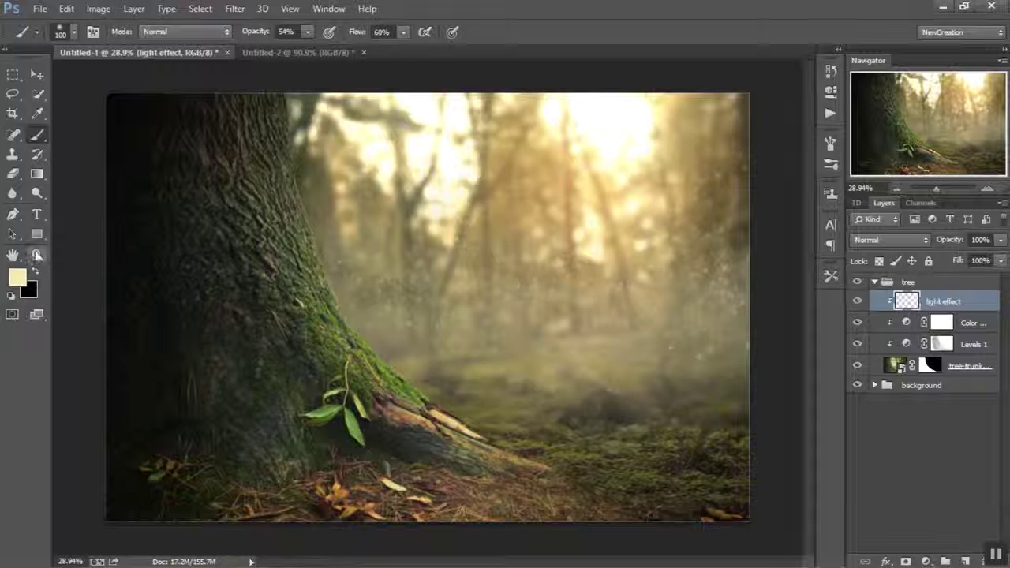
# Step: Paint pale yellow light along the trunk's sunlit edge and root on the light effect layer at 20% brush opacity
pyautogui.press('2')
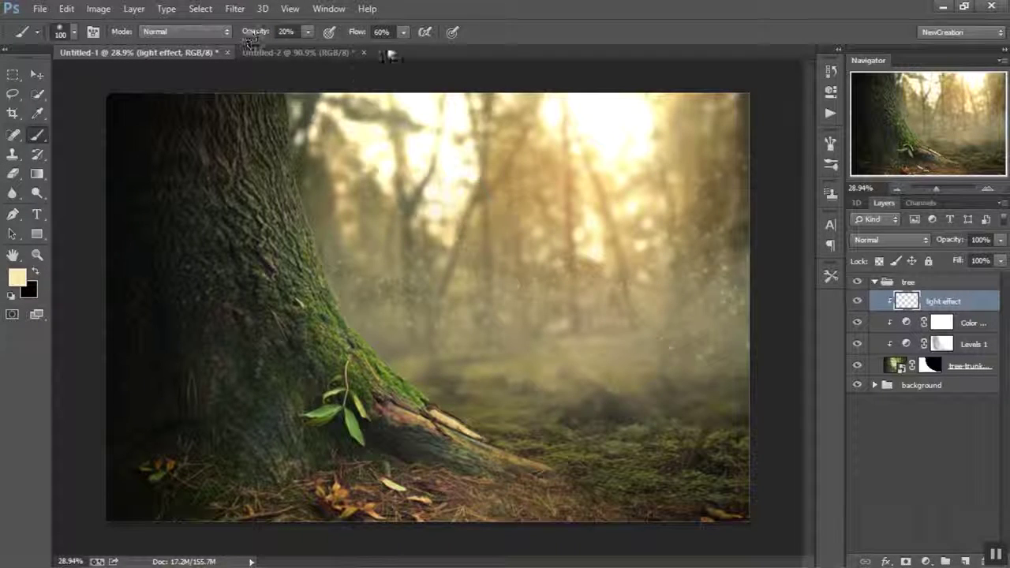
pyautogui.press(']')
pyautogui.press(']')
pyautogui.press(']')
pyautogui.moveTo(292, 107)
pyautogui.mouseDown()
pyautogui.moveTo(360, 345)
pyautogui.moveTo(317, 283)
pyautogui.moveTo(326, 306)
pyautogui.mouseUp()
pyautogui.press('[')
pyautogui.press('[')
pyautogui.moveTo(383, 356); pyautogui.dragTo(432, 400)
# Step: Set the light effect layer's opacity to 70% and try the Color Dodge and Screen blend modes
pyautogui.moveTo(962, 240); pyautogui.dragTo(943, 241)
pyautogui.click(887, 240)
pyautogui.click(871, 137)
pyautogui.click(890, 239)
pyautogui.click(864, 124)
# Step: Paint pale yellow down the trunk's sunlit edge with a 250 px brush at 100% opacity and flow, and compare the result
pyautogui.press(']')
pyautogui.press(']')
pyautogui.press(']')
pyautogui.press(']')
pyautogui.press('0')
pyautogui.hotkey('shift', '0')
pyautogui.moveTo(301, 101)
pyautogui.mouseDown()
pyautogui.moveTo(318, 257)
pyautogui.moveTo(424, 392)
pyautogui.mouseUp()
pyautogui.click(858, 301)
pyautogui.click(857, 301)
# Step: Step through the blend modes for the light effect layer and set it to Overlay
pyautogui.click(898, 240)
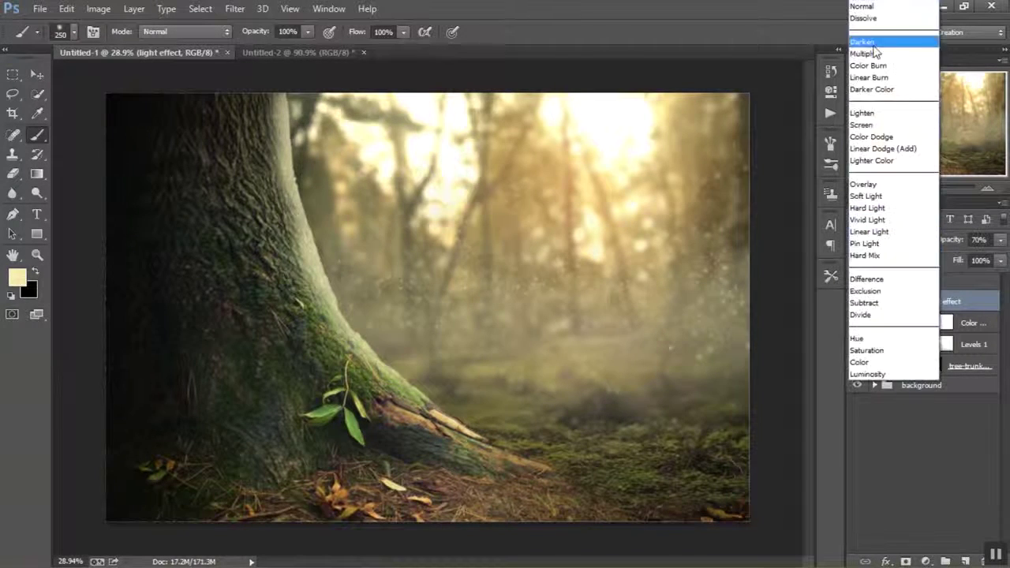
pyautogui.click(873, 45)
pyautogui.press('Down')
pyautogui.press('Down')
pyautogui.press('Down')
pyautogui.press('Down')
pyautogui.press('Down')
pyautogui.press('Down')
pyautogui.press('Down')
pyautogui.press('Down')
pyautogui.press('Down')
pyautogui.press('Down')
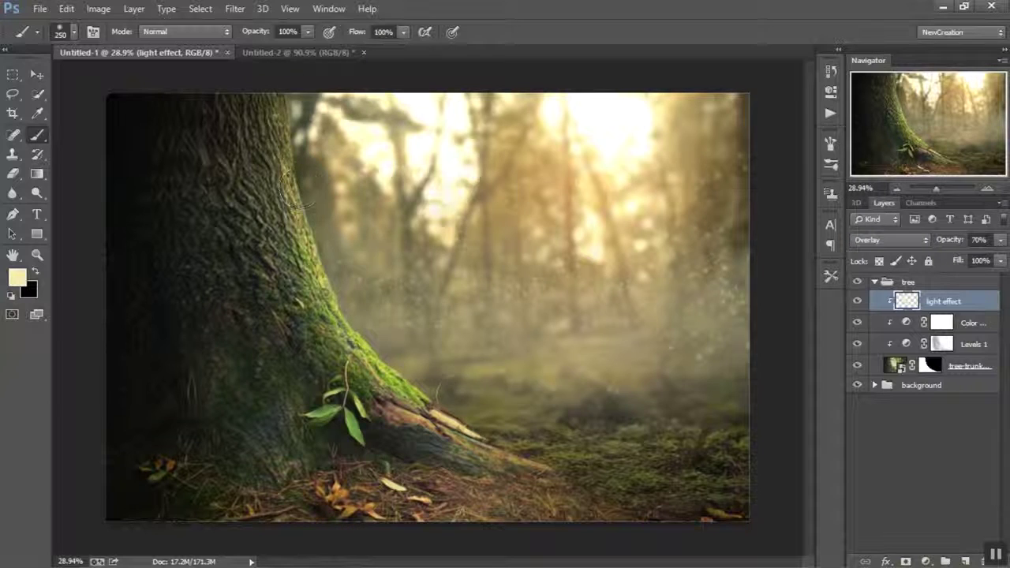
# Step: Add another clipped layer above light effect and paint a soft pale yellow glow beside the trunk's sunlit edge
pyautogui.hotkey('ctrl', 'shift', 'alt', 'n')
pyautogui.press('[')
pyautogui.press('[')
pyautogui.press('[')
pyautogui.click(339, 297)
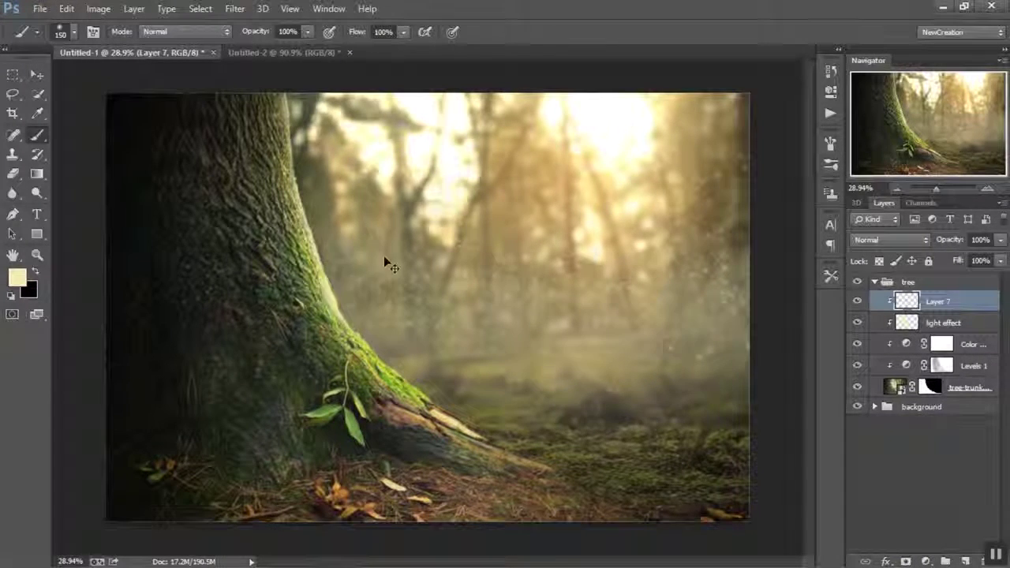
pyautogui.press(']')
pyautogui.press(']')
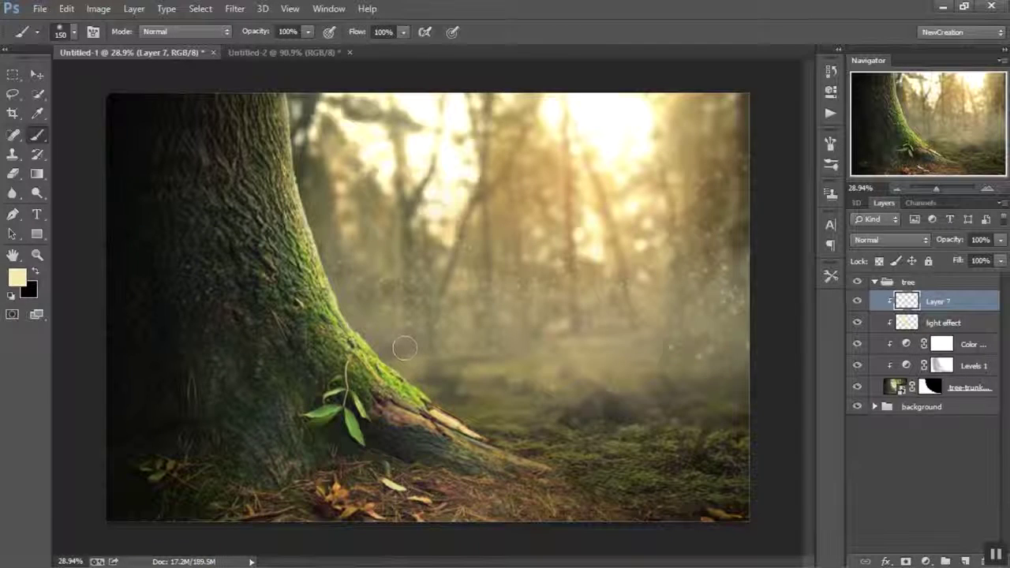
pyautogui.scroll(-2, 405, 356)
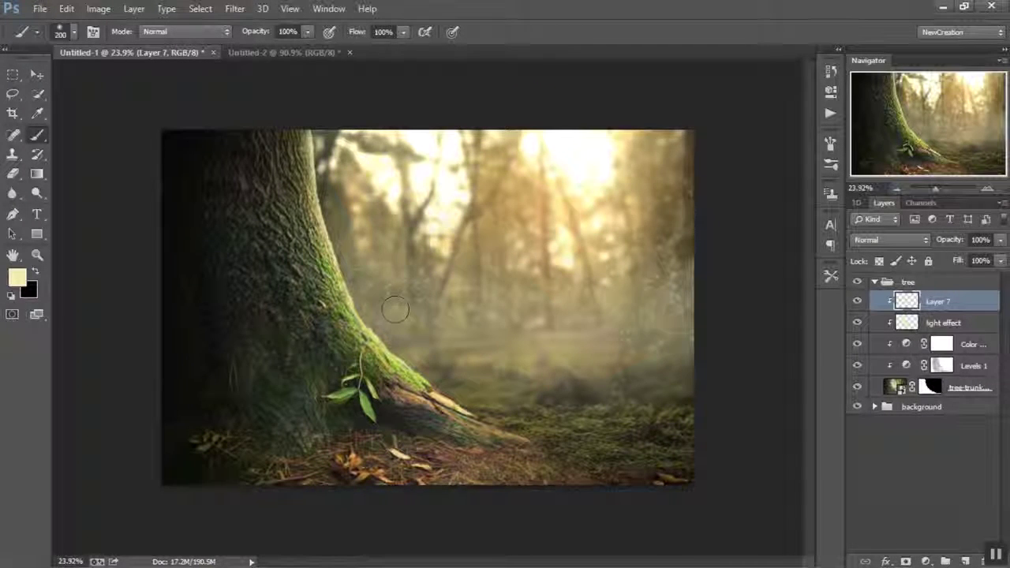
# Step: Reduce the opacity of the new glow layer and compare the trunk with and without both light layers
pyautogui.click(978, 240)
pyautogui.moveTo(950, 244); pyautogui.dragTo(935, 245)
pyautogui.click(856, 302)
pyautogui.click(856, 323)
pyautogui.click(856, 323)
pyautogui.click(856, 302)
# Step: Paint black with a 10 px brush on the trunk mask to clean up the trunk's upper edge against the forest
pyautogui.scroll(10, 322, 120)
pyautogui.click(929, 387)
pyautogui.press('[')
pyautogui.press('[')
pyautogui.press('[')
pyautogui.press('[')
pyautogui.press('[')
pyautogui.press('[')
pyautogui.press('[')
pyautogui.press('[')
pyautogui.press('[')
pyautogui.press('d')
pyautogui.press('x')
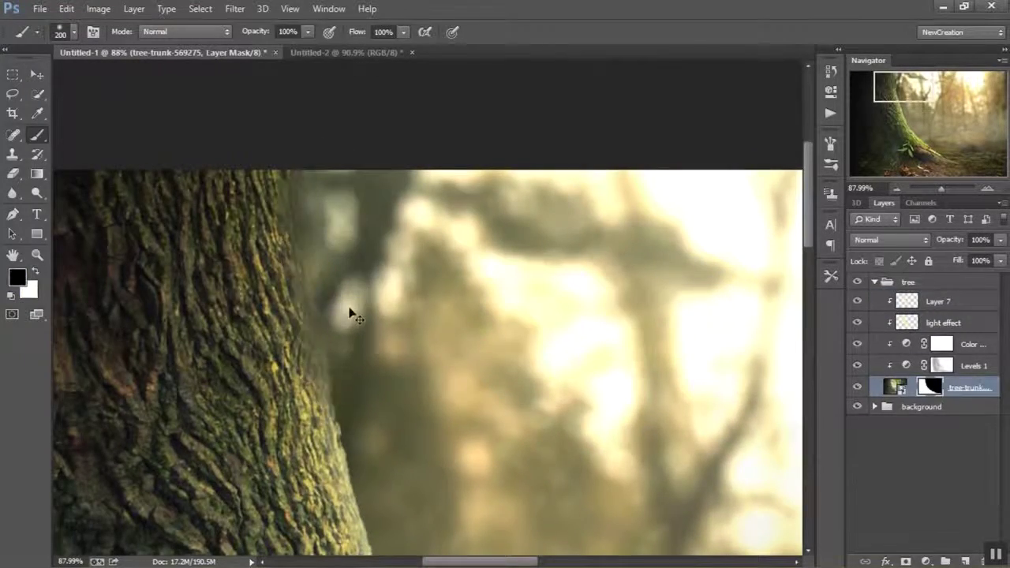
pyautogui.scroll(8, 317, 174)
pyautogui.press('[')
pyautogui.press('[')
pyautogui.press('[')
pyautogui.press('[')
pyautogui.moveTo(316, 175); pyautogui.dragTo(326, 347)
pyautogui.scroll(-14, 335, 355)
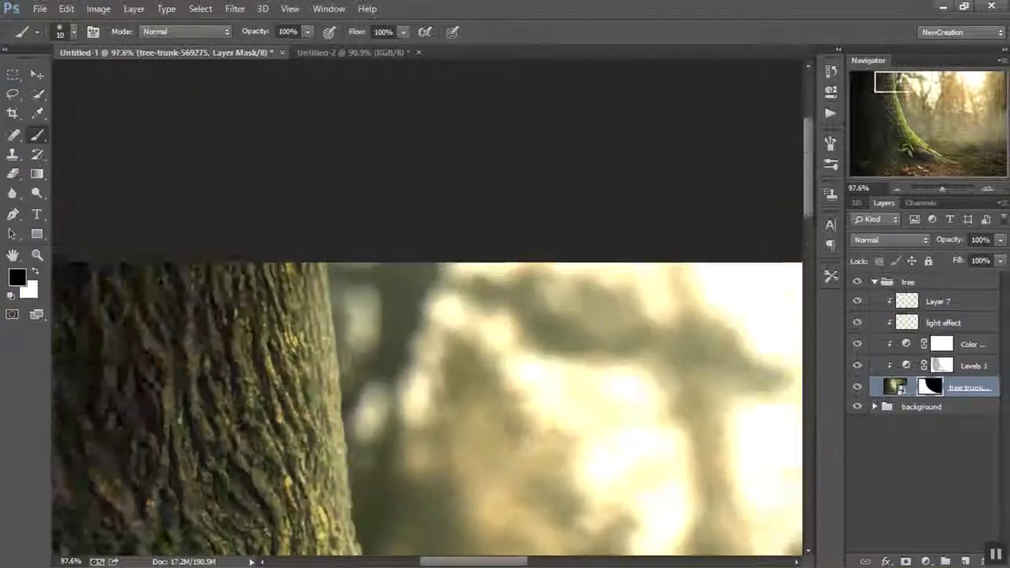
# Step: Hide and show the light effect layer and the glow layer above it to compare the trunk's lighting
pyautogui.click(857, 323)
pyautogui.click(856, 302)
pyautogui.click(857, 303)
pyautogui.click(856, 323)
pyautogui.click(36, 74)
pyautogui.scroll(-2, 418, 199)
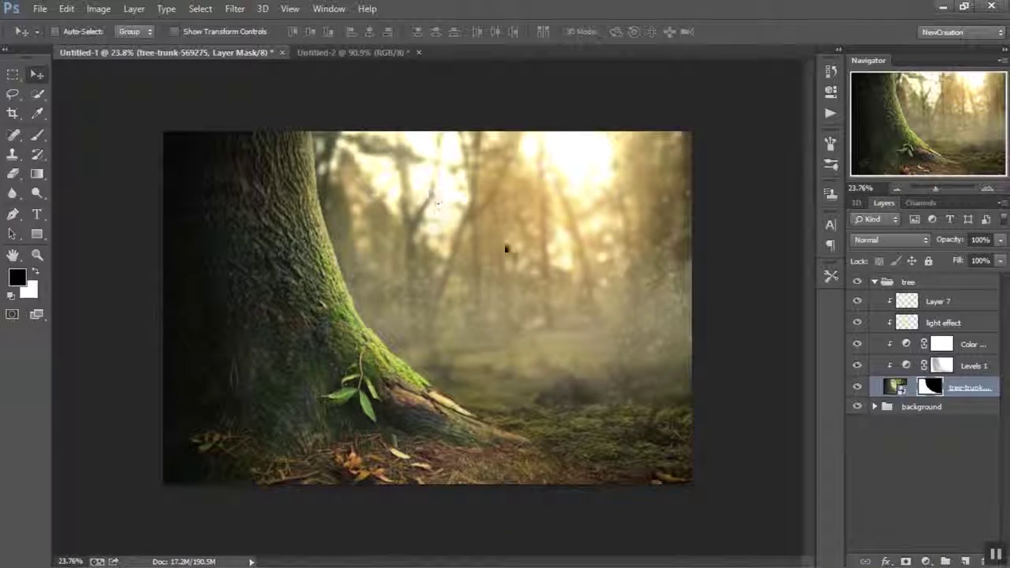
pyautogui.click(946, 303)
pyautogui.click(858, 302)
pyautogui.click(858, 302)
# Step: Shift the forest photo in the background group to the left and enlarge it slightly to fill the canvas
pyautogui.click(874, 406)
pyautogui.click(924, 522)
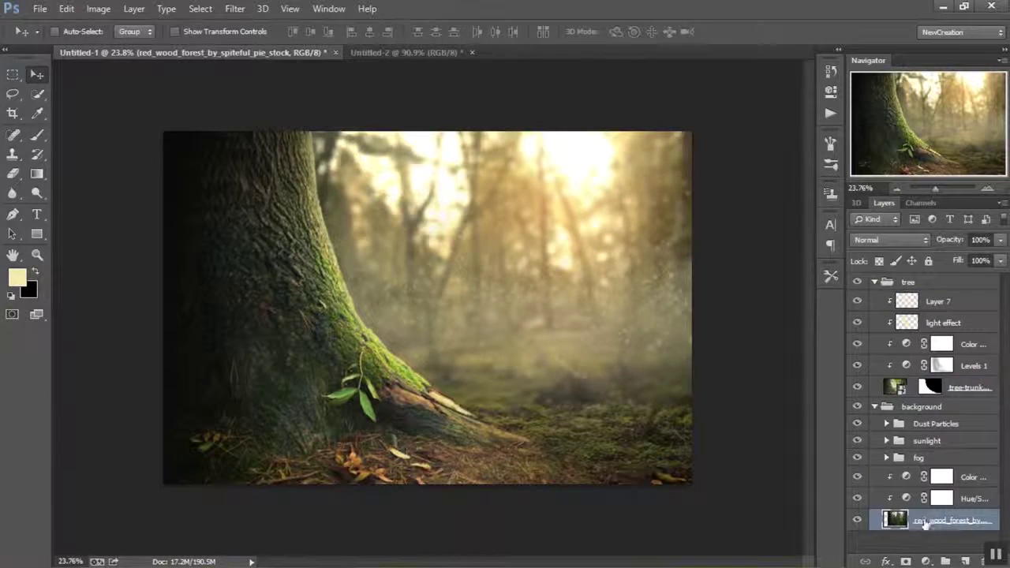
pyautogui.hotkey('ctrl', 't')
pyautogui.moveTo(653, 363); pyautogui.dragTo(621, 363)
pyautogui.moveTo(691, 135); pyautogui.dragTo(698, 136)
pyautogui.click(744, 31)
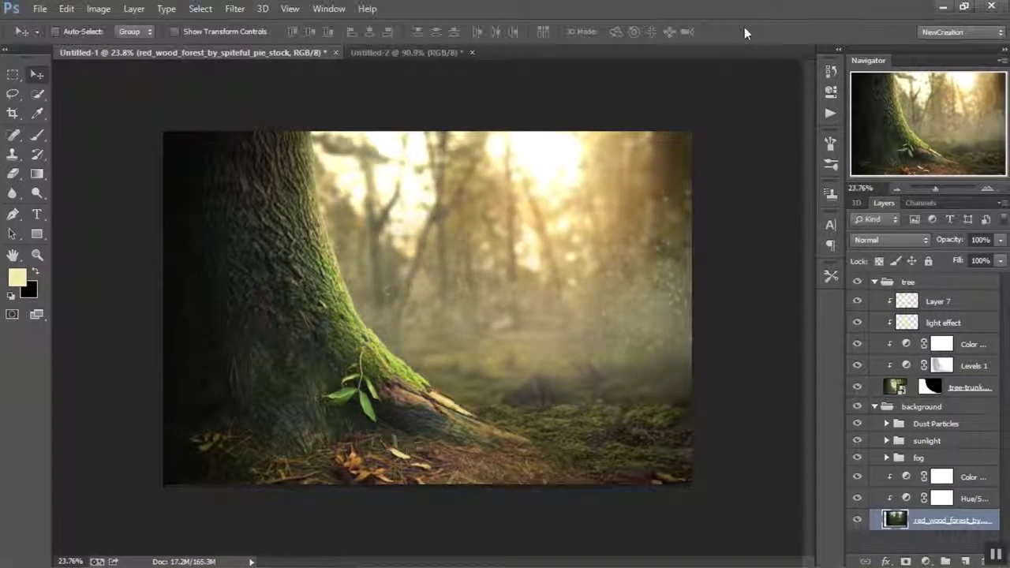
pyautogui.click(874, 406)
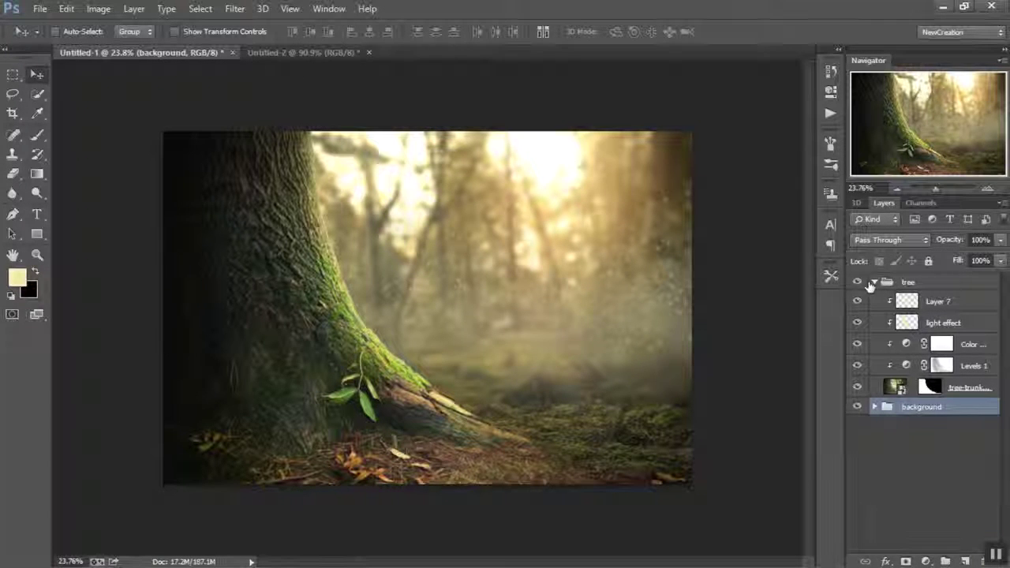
# Step: Collapse the tree group and create a new group named "door" above it
pyautogui.click(872, 282)
pyautogui.click(907, 282)
pyautogui.click(944, 561)
pyautogui.doubleClick(912, 282)
pyautogui.write('door')
pyautogui.press('Return')
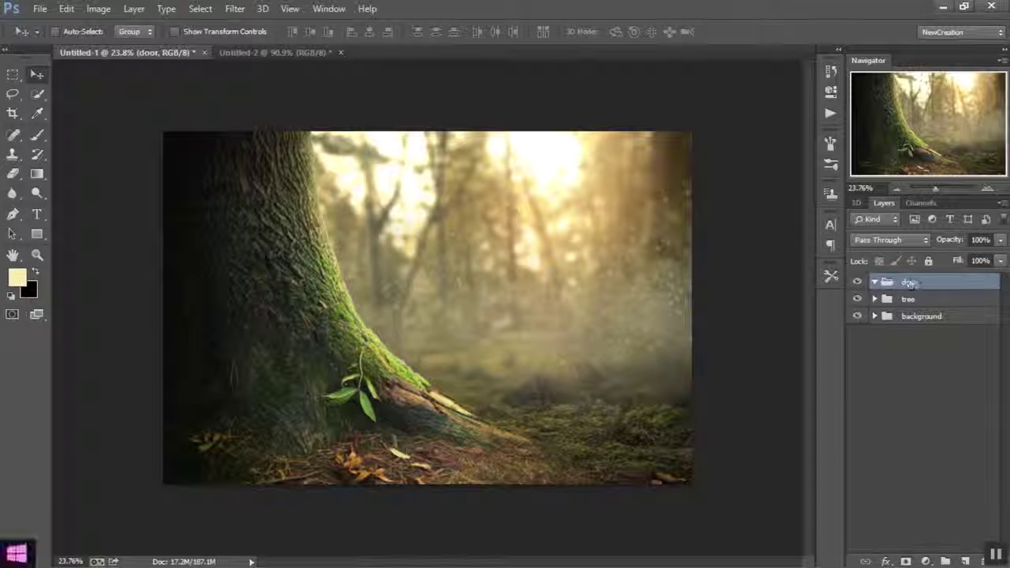
# Step: Place the stock__cathedral_s_door_by_ireth_stock photo from the Dramatic Photo Manipulation folder and put it in the door group
pyautogui.moveTo(289, 560)
pyautogui.click(288, 437)
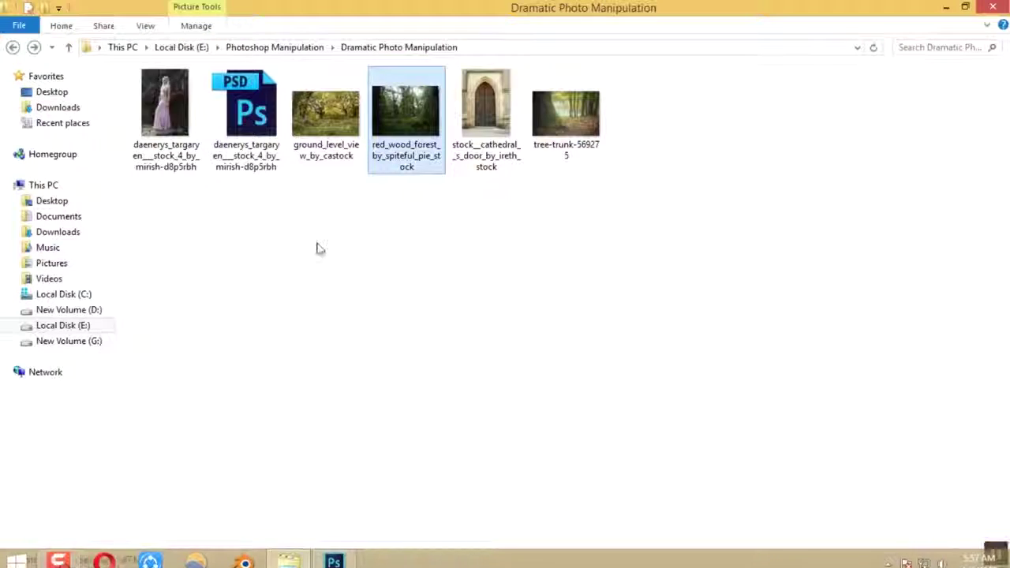
pyautogui.moveTo(497, 110); pyautogui.dragTo(332, 357)
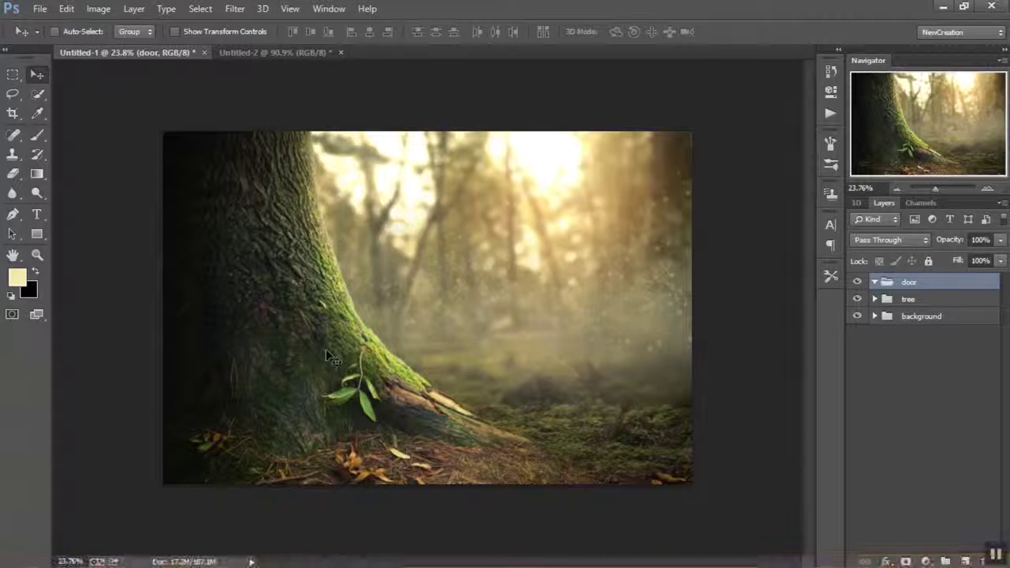
pyautogui.moveTo(331, 357); pyautogui.dragTo(513, 185)
pyautogui.click(743, 32)
pyautogui.moveTo(921, 293); pyautogui.dragTo(908, 312)
pyautogui.click(878, 281)
# Step: Move the cathedral door photo over the base of the trunk and scale it to about 111%
pyautogui.moveTo(482, 308); pyautogui.dragTo(306, 349)
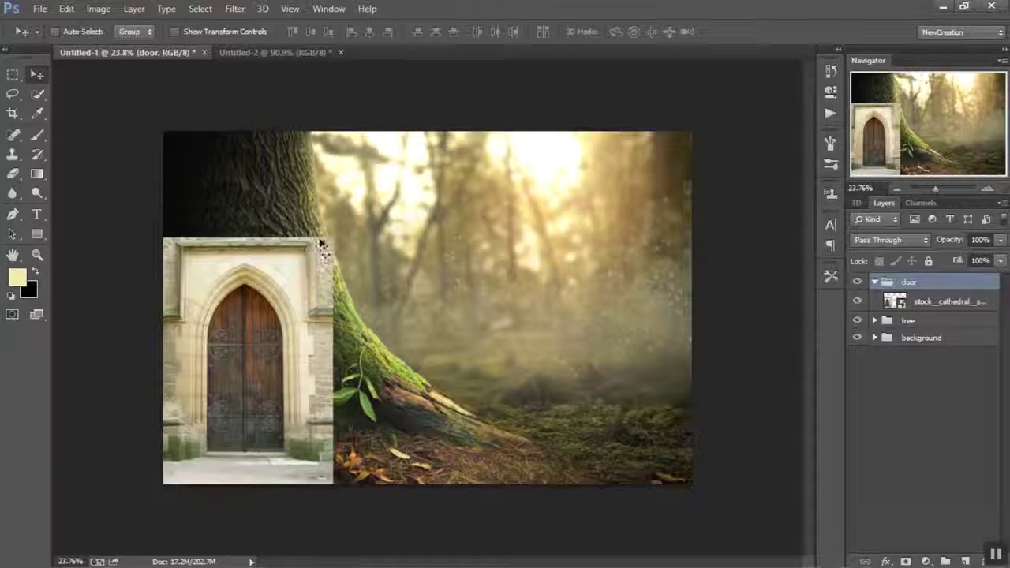
pyautogui.hotkey('ctrl', 't')
pyautogui.moveTo(326, 239); pyautogui.dragTo(343, 226)
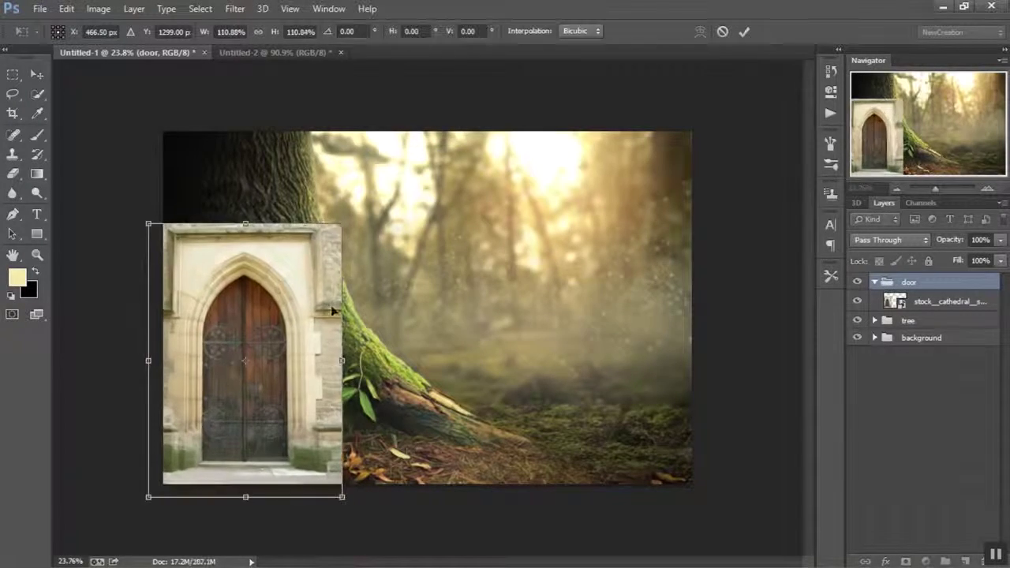
pyautogui.moveTo(331, 311); pyautogui.dragTo(322, 286)
pyautogui.click(742, 32)
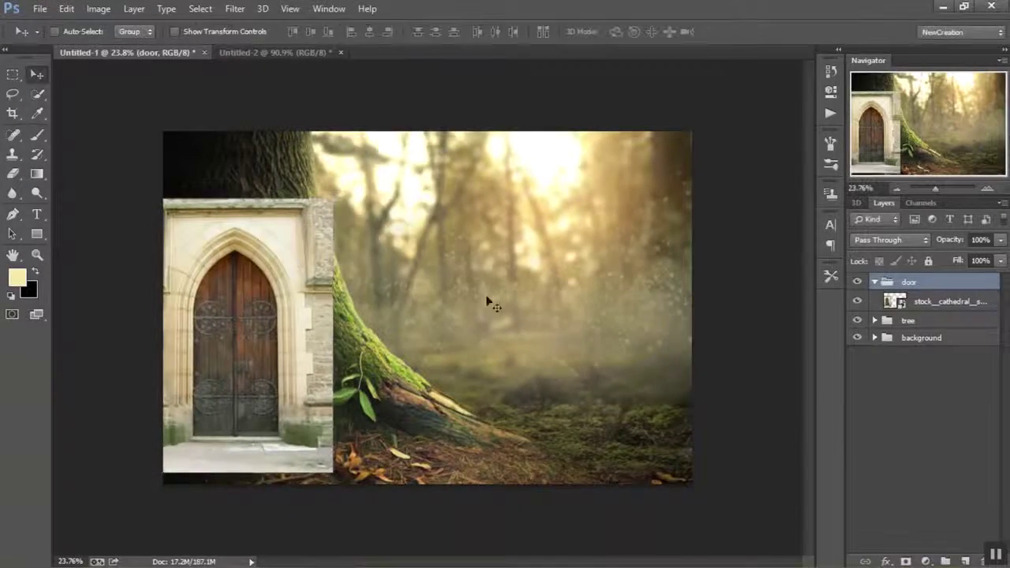
# Step: Trace a Pen tool path up the right side of the door frame and around the arch to its peak
pyautogui.scroll(8, 338, 418)
pyautogui.press('p')
pyautogui.scroll(2, 305, 522)
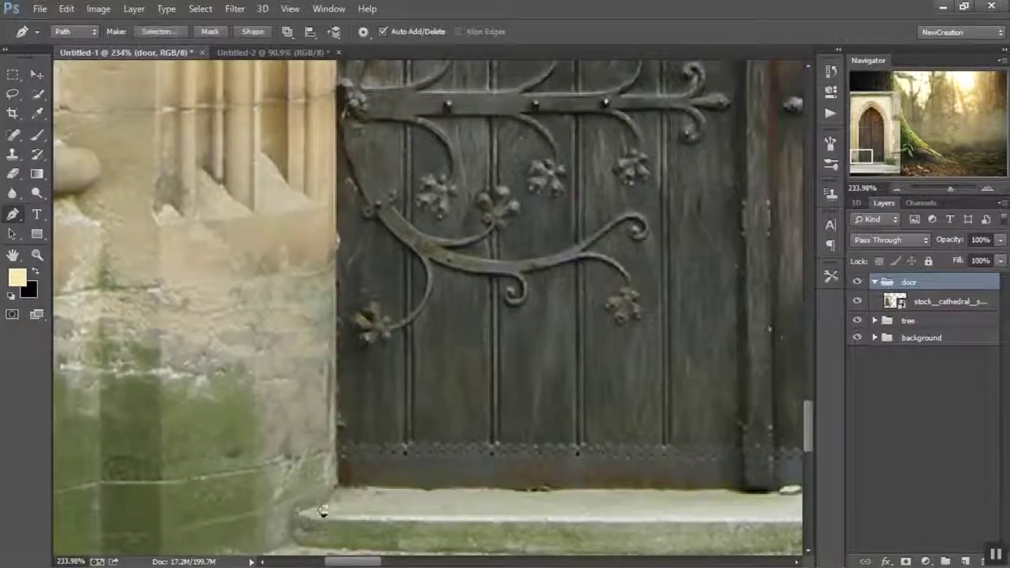
pyautogui.scroll(-4, 308, 194)
pyautogui.scroll(3, 512, 269)
pyautogui.scroll(-3, 516, 370)
pyautogui.scroll(5, 516, 376)
pyautogui.moveTo(492, 190); pyautogui.dragTo(492, 358)
pyautogui.scroll(-5, 492, 395)
pyautogui.moveTo(414, 70); pyautogui.dragTo(638, 332)
pyautogui.moveTo(657, 437); pyautogui.dragTo(632, 478)
pyautogui.moveTo(340, 84); pyautogui.dragTo(423, 173)
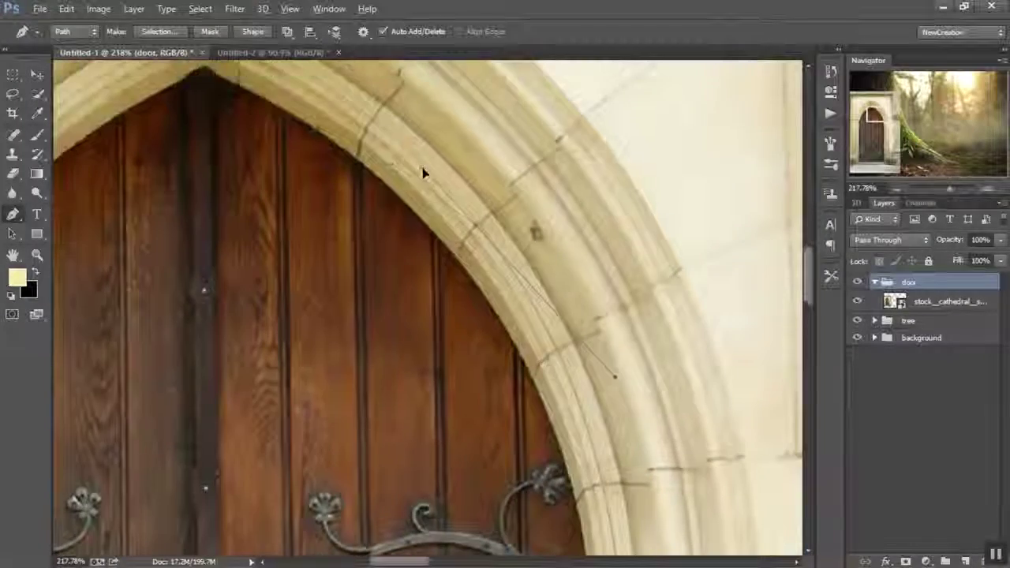
pyautogui.moveTo(266, 68); pyautogui.dragTo(453, 255)
pyautogui.moveTo(392, 214); pyautogui.dragTo(332, 194)
pyautogui.moveTo(570, 285); pyautogui.dragTo(593, 323)
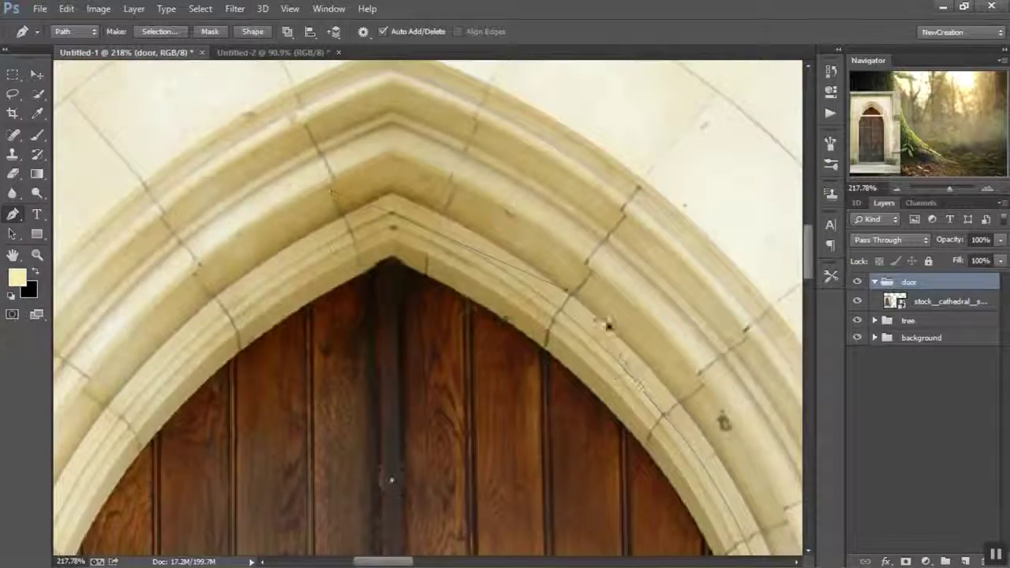
# Step: Continue the Pen path down the left side of the arch and jamb and around the doorstep
pyautogui.scroll(-3, 397, 220)
pyautogui.scroll(3, 331, 300)
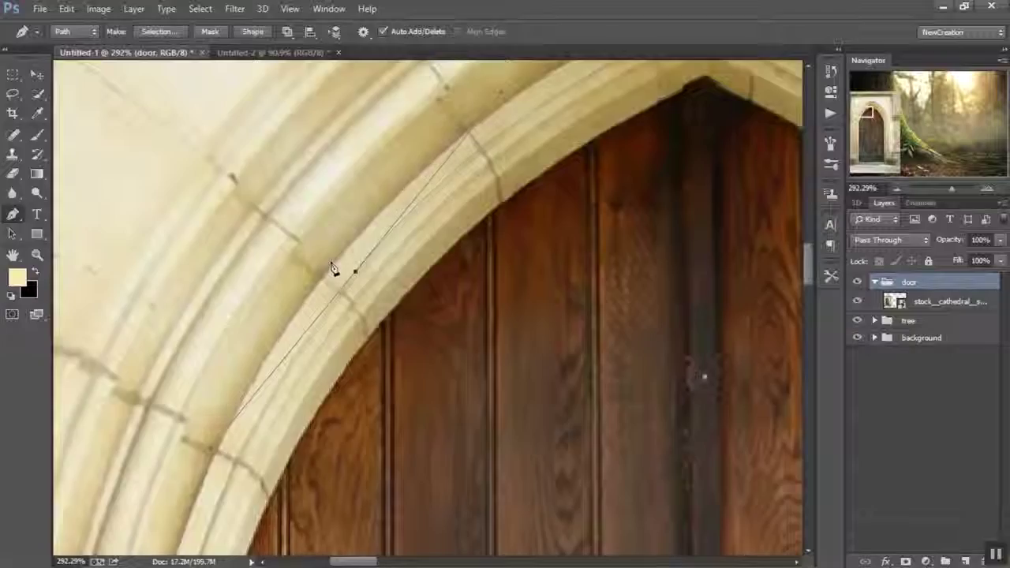
pyautogui.scroll(-4, 254, 331)
pyautogui.scroll(3, 303, 331)
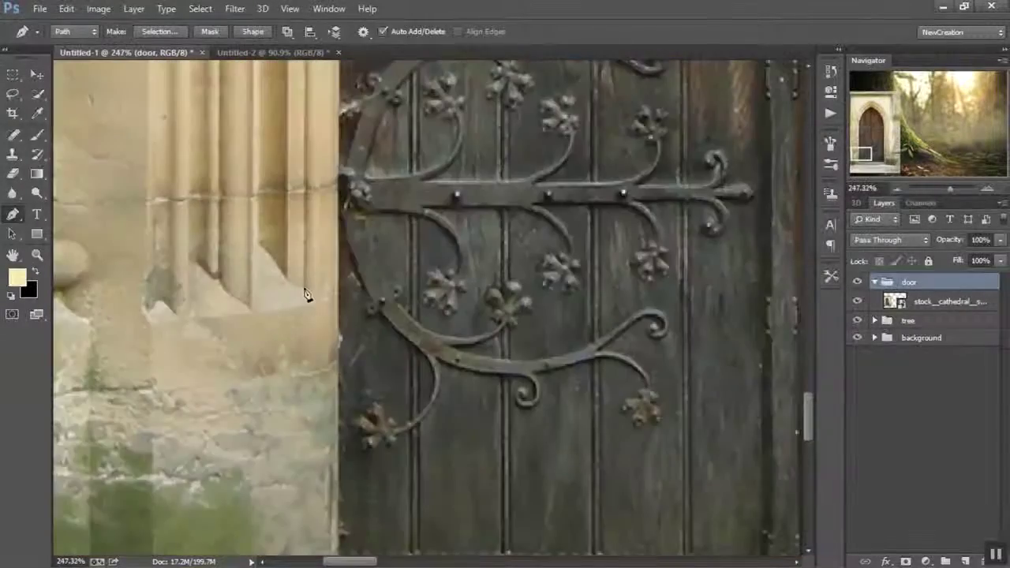
pyautogui.scroll(-4, 298, 291)
pyautogui.scroll(4, 331, 361)
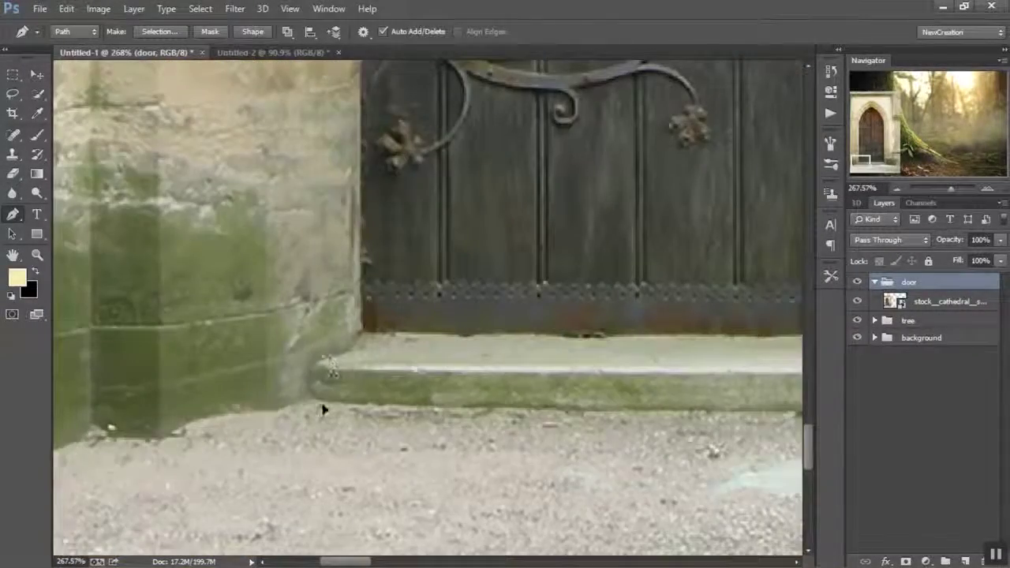
pyautogui.scroll(-4, 339, 418)
pyautogui.scroll(6, 768, 418)
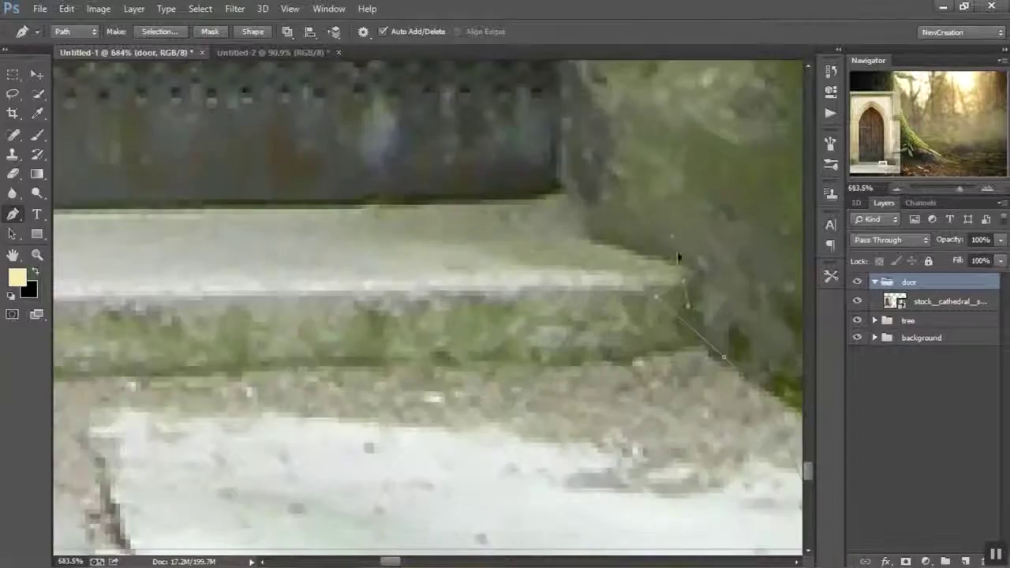
# Step: Convert the door path into a selection and mask the door photo with it
pyautogui.scroll(-5, 677, 256)
pyautogui.scroll(2, 601, 444)
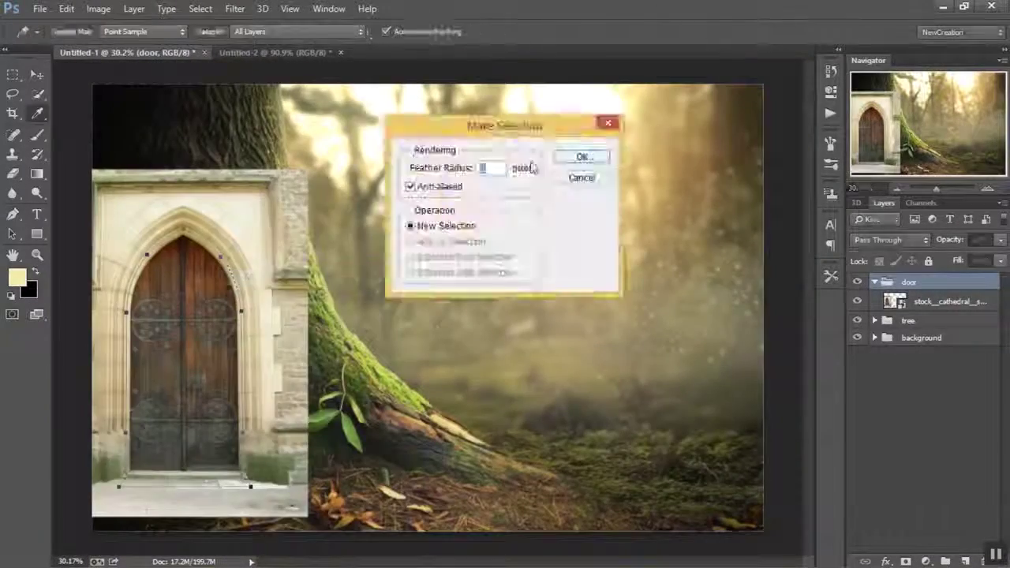
pyautogui.press('Return')
pyautogui.scroll(2, 259, 392)
# Step: Scale the masked door to about 80% and position it at the foot of the trunk
pyautogui.hotkey('ctrl', 't')
pyautogui.scroll(-2, 260, 392)
pyautogui.moveTo(327, 482); pyautogui.dragTo(307, 450)
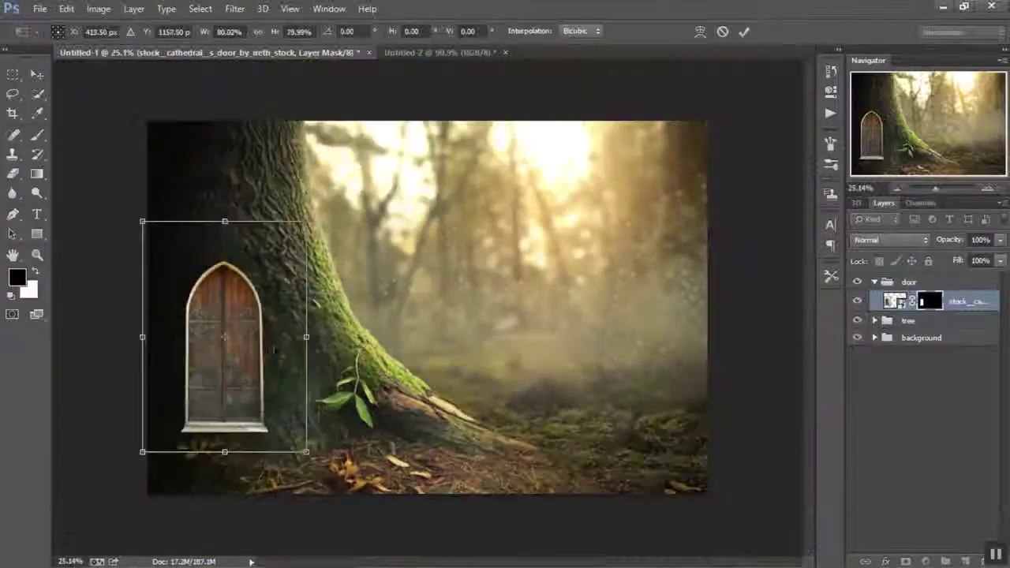
pyautogui.moveTo(260, 363); pyautogui.dragTo(269, 391)
pyautogui.moveTo(317, 329); pyautogui.dragTo(322, 328)
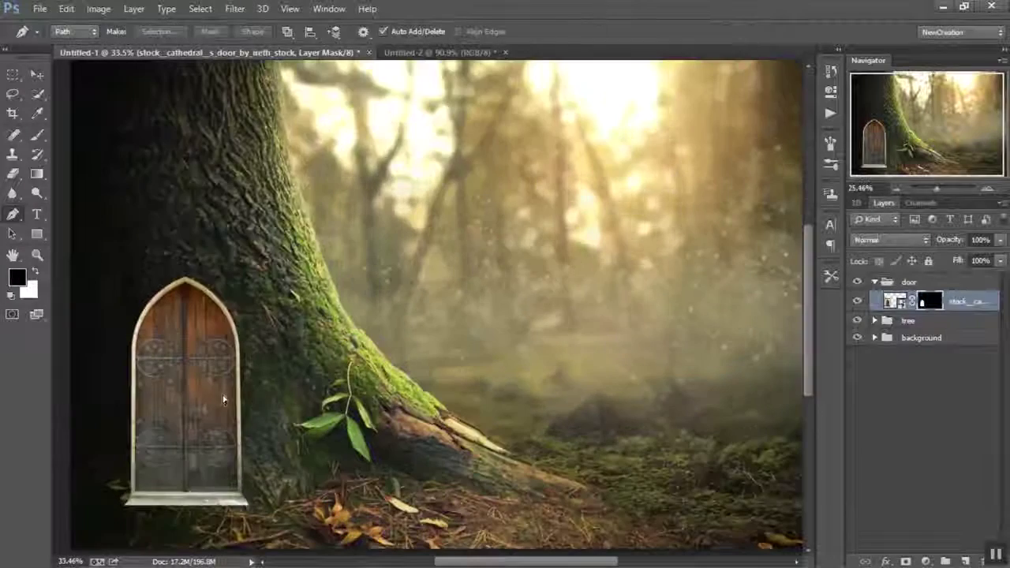
pyautogui.click(465, 232)
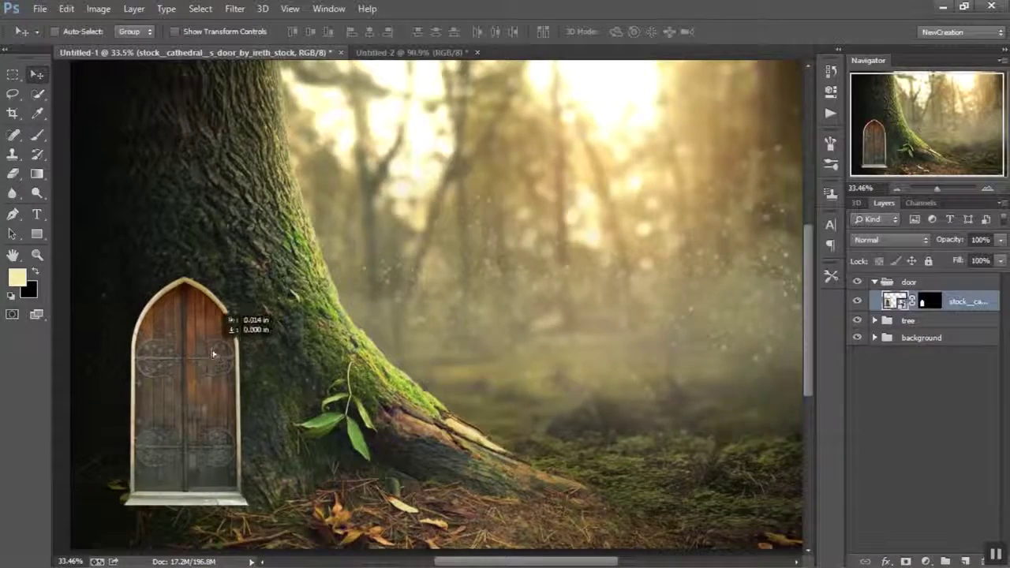
# Step: Reposition the door at the foot of the trunk and enlarge it to about 104%
pyautogui.hotkey('ctrl', 't')
pyautogui.scroll(-1, 260, 363)
pyautogui.moveTo(326, 244); pyautogui.dragTo(339, 247)
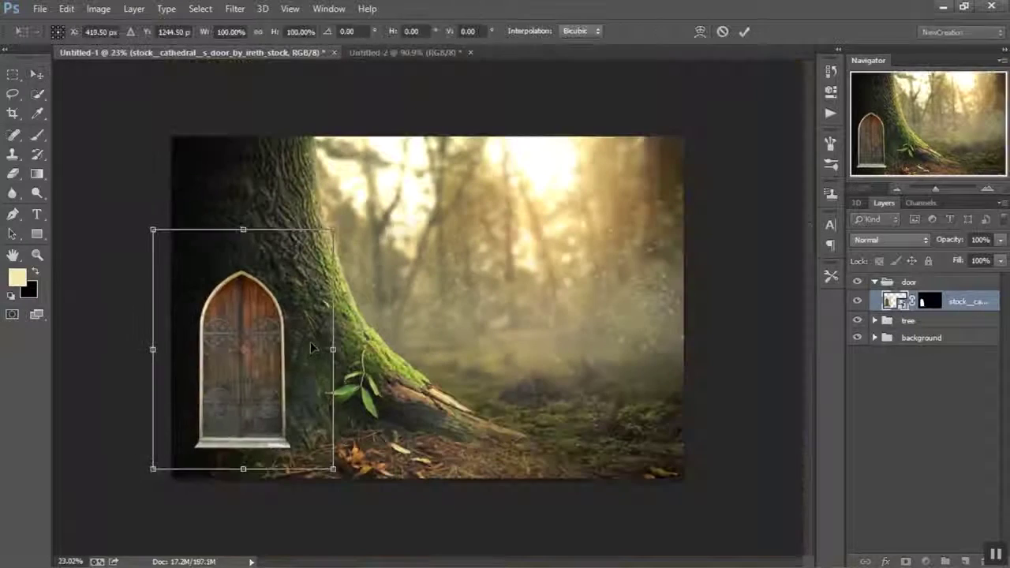
pyautogui.press('Return')
pyautogui.hotkey('ctrl', 't')
pyautogui.moveTo(339, 469); pyautogui.dragTo(341, 485)
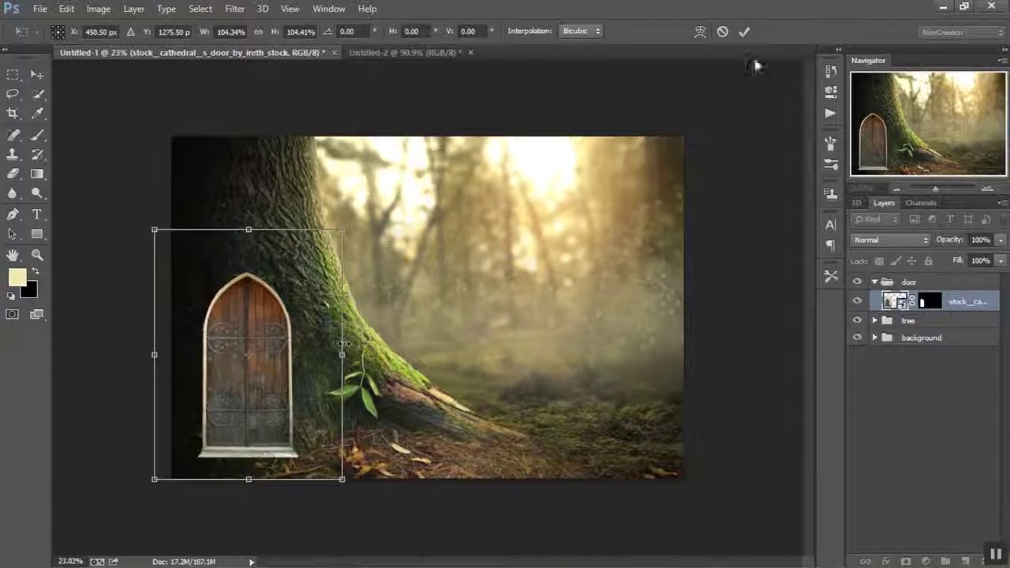
pyautogui.press('Return')
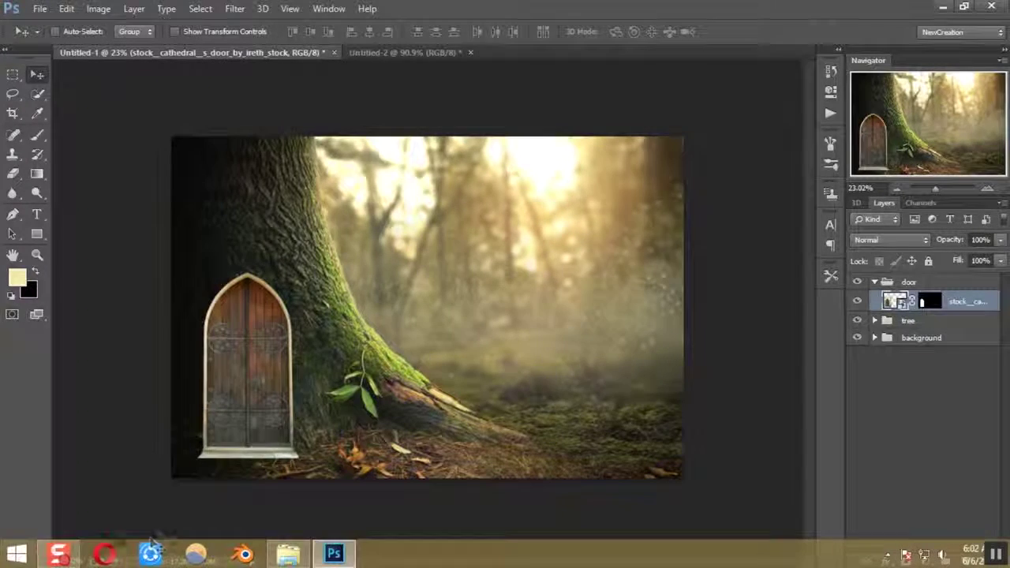
# Step: Place the ground_level_view_by_castock photo in the composite and scale it to about 31% in the image's lower-left corner
pyautogui.click(288, 554)
pyautogui.moveTo(324, 111); pyautogui.dragTo(389, 463)
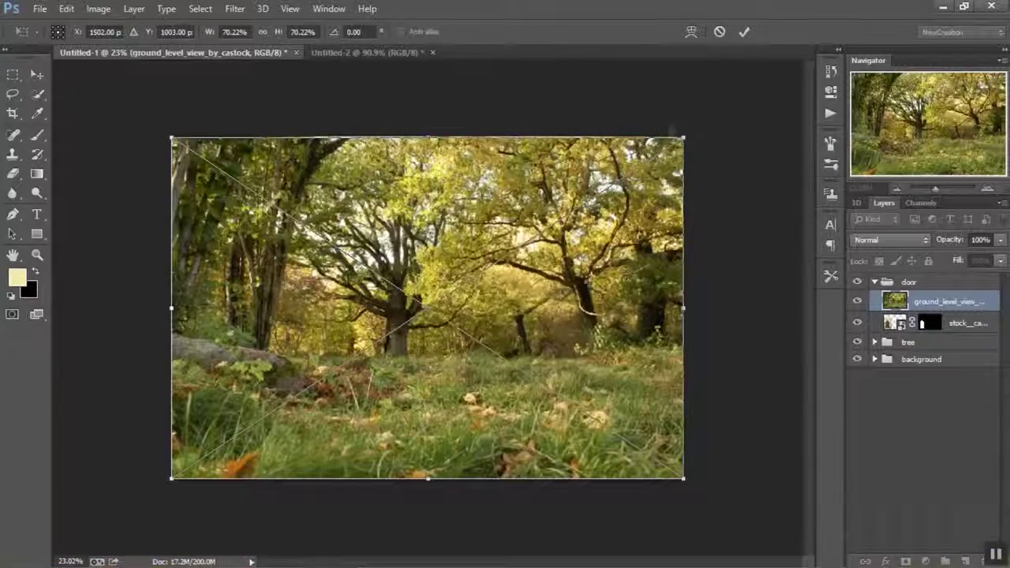
pyautogui.moveTo(683, 136); pyautogui.dragTo(397, 329)
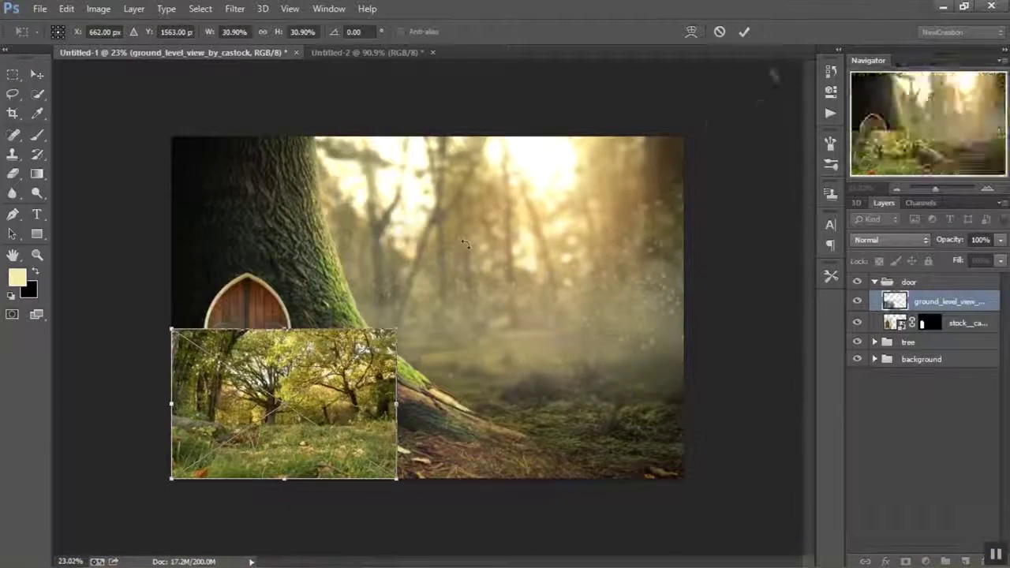
pyautogui.click(744, 33)
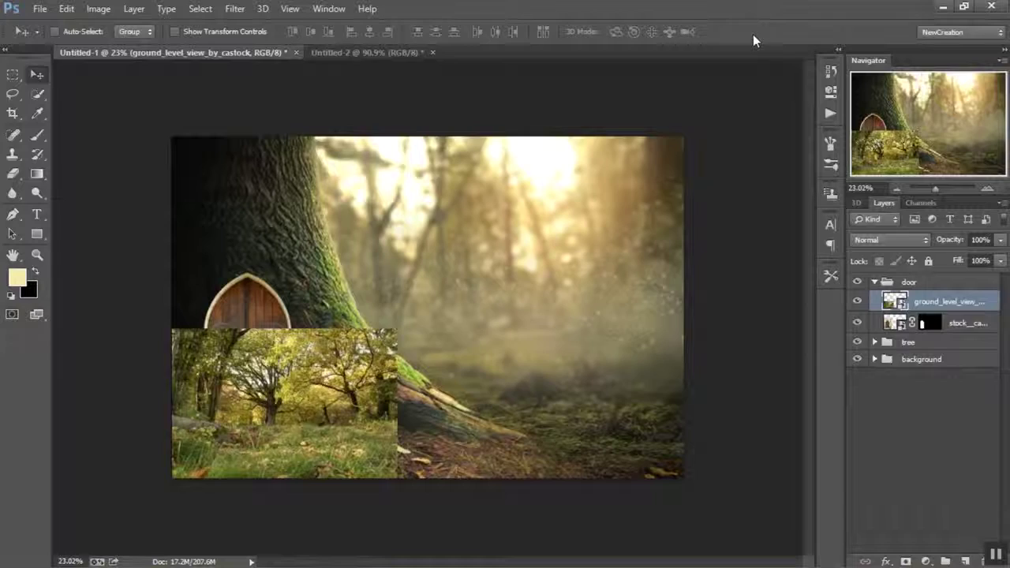
# Step: Duplicate the ground-level photo twice and arrange the copies side by side so they span the bottom of the image
pyautogui.hotkey('ctrl', 'j')
pyautogui.hotkey('ctrl', 't')
pyautogui.moveTo(367, 361); pyautogui.dragTo(643, 365)
pyautogui.click(744, 32)
pyautogui.hotkey('ctrl', 'j')
pyautogui.hotkey('ctrl', 't')
pyautogui.press('Return')
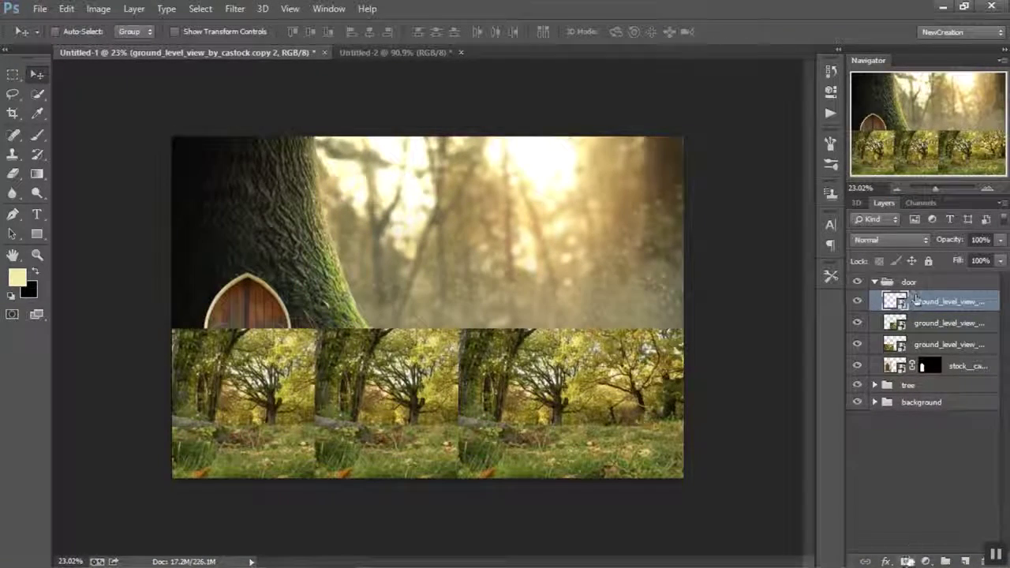
# Step: Add layer masks to both ground photo copies and brush black over their left edges to blend the seams
pyautogui.click(906, 561)
pyautogui.press('b')
pyautogui.moveTo(466, 341); pyautogui.dragTo(464, 388)
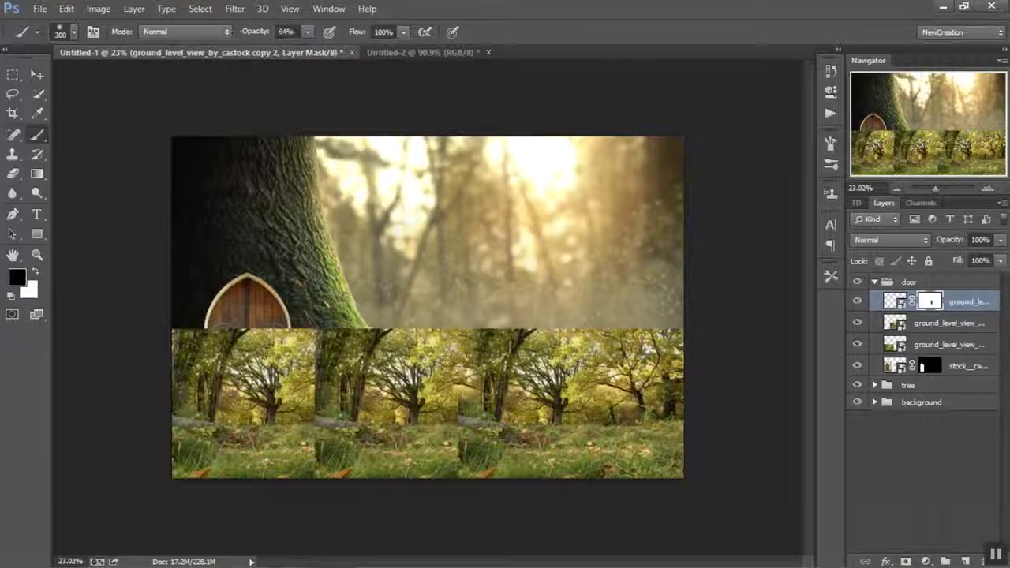
pyautogui.press(']')
pyautogui.moveTo(468, 442); pyautogui.dragTo(464, 513)
pyautogui.click(857, 322)
pyautogui.click(856, 323)
pyautogui.click(857, 301)
pyautogui.click(857, 300)
pyautogui.moveTo(513, 443); pyautogui.dragTo(511, 365)
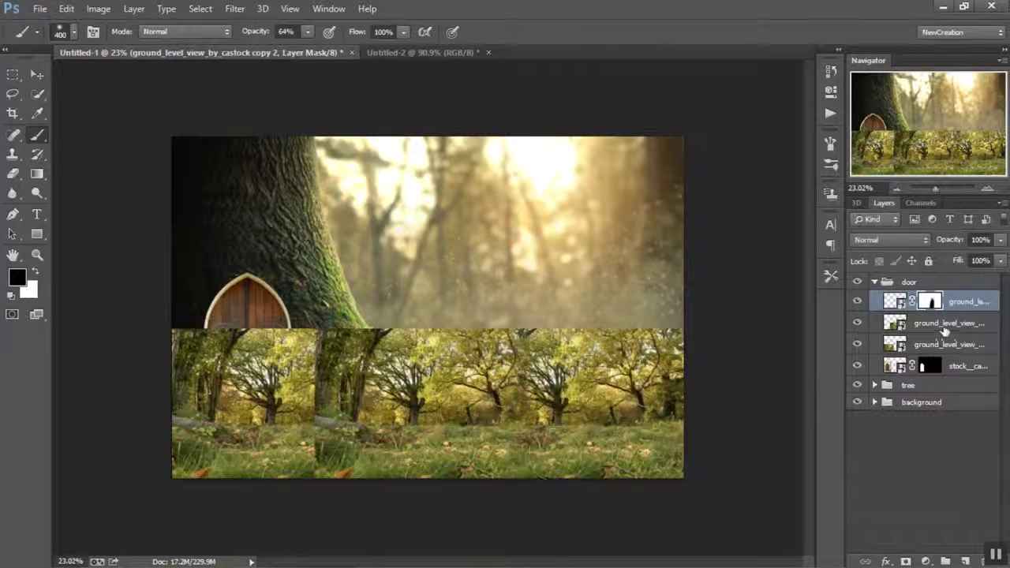
pyautogui.click(944, 330)
pyautogui.click(904, 561)
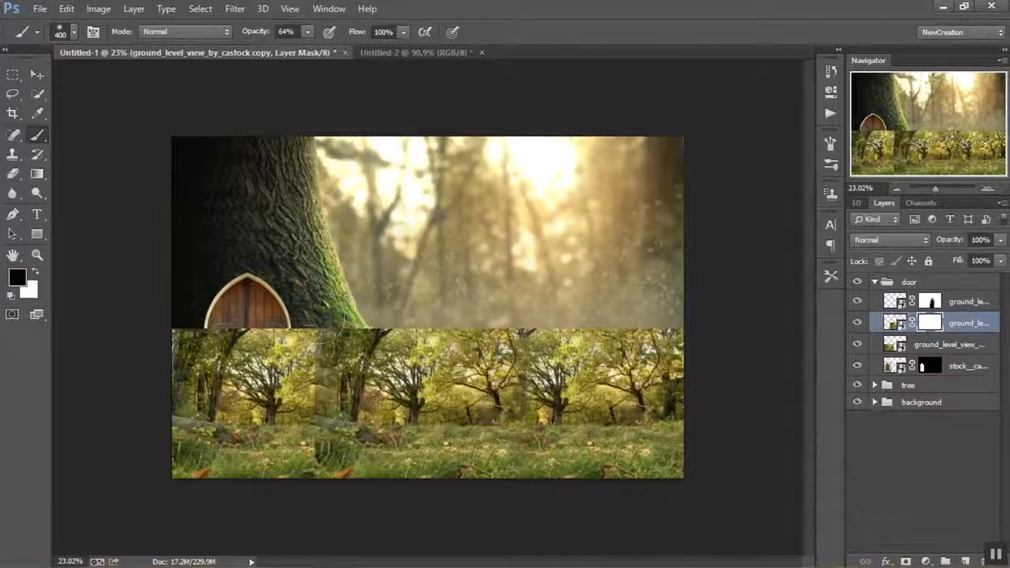
# Step: Group the three ground photo layers and name the group front grasss
pyautogui.click(969, 302)
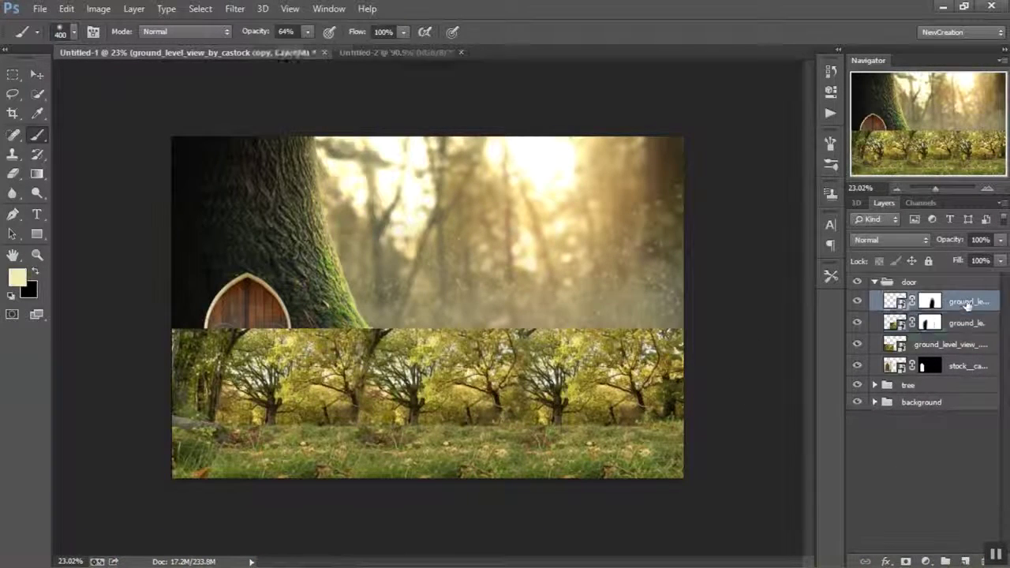
pyautogui.keyDown('shift'); pyautogui.click(968, 348); pyautogui.keyUp('shift')
pyautogui.hotkey('ctrl', 'g')
pyautogui.doubleClick(913, 280)
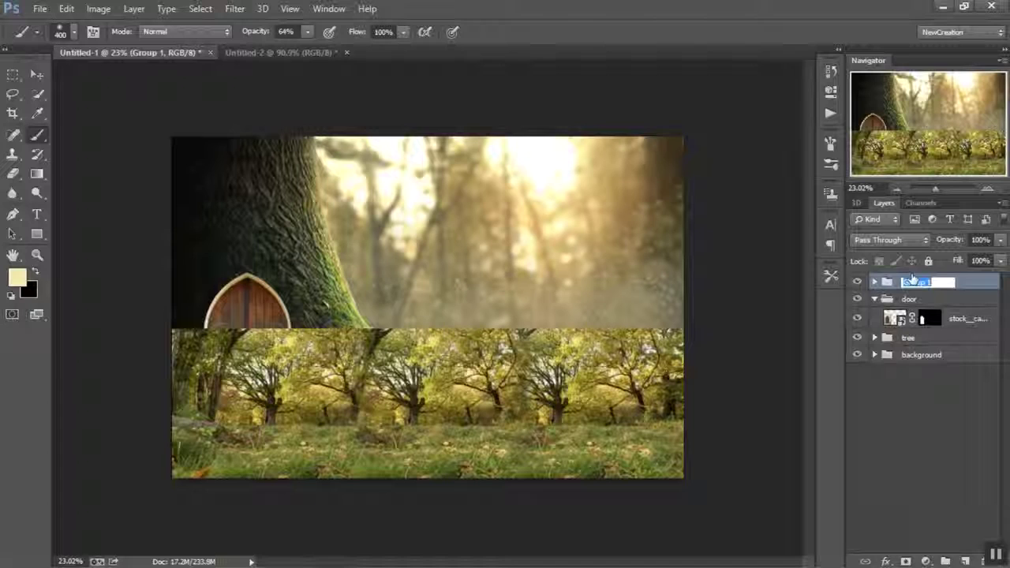
pyautogui.click(874, 283)
# Step: Merge the three ground photo layers into one and add a layer mask to it
pyautogui.click(967, 301)
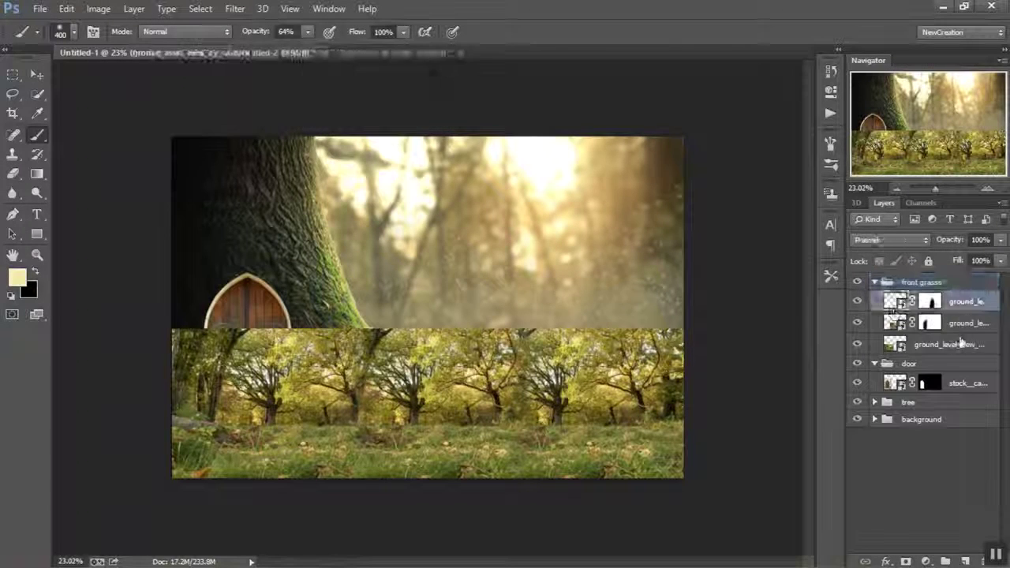
pyautogui.keyDown('shift'); pyautogui.click(963, 344); pyautogui.keyUp('shift')
pyautogui.hotkey('ctrl', 'e')
pyautogui.click(904, 561)
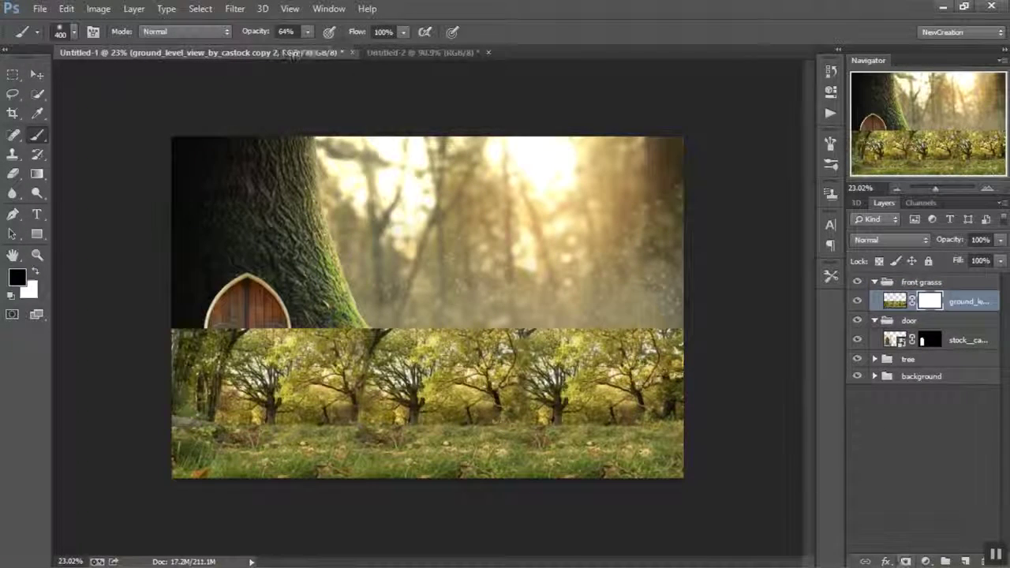
# Step: Fill the mask with an unreversed black-to-white linear gradient so that only the grass along the bottom edge shows
pyautogui.click(37, 173)
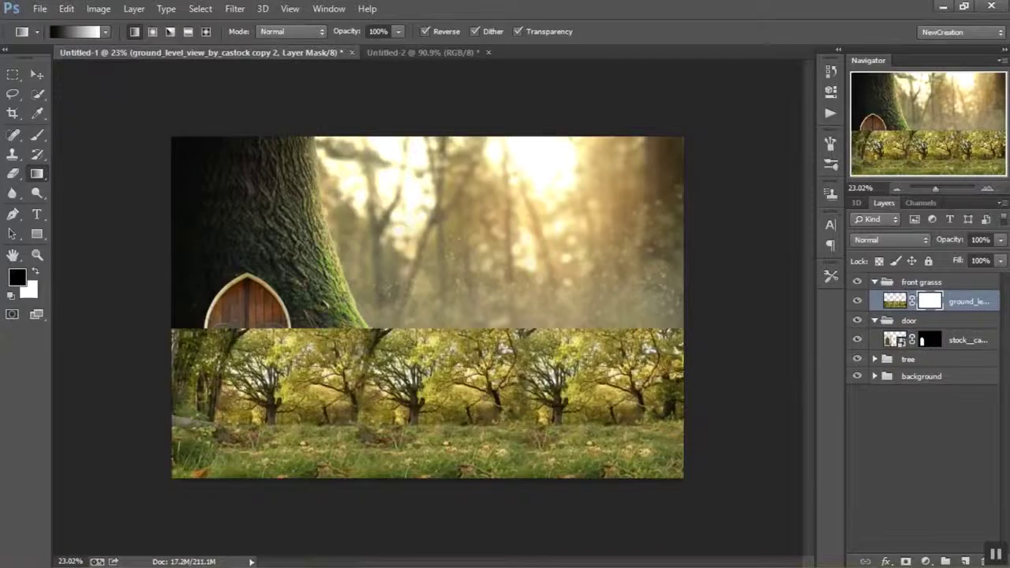
pyautogui.moveTo(445, 304); pyautogui.dragTo(446, 347)
pyautogui.hotkey('ctrl', 'z')
pyautogui.click(454, 33)
pyautogui.moveTo(444, 369)
pyautogui.mouseDown()
pyautogui.moveTo(444, 451)
pyautogui.moveTo(699, 308)
pyautogui.moveTo(256, 332)
pyautogui.moveTo(850, 359)
pyautogui.mouseUp()
pyautogui.scroll(10, 414, 410)
pyautogui.moveTo(394, 357); pyautogui.dragTo(394, 407)
pyautogui.scroll(-4, 428, 307)
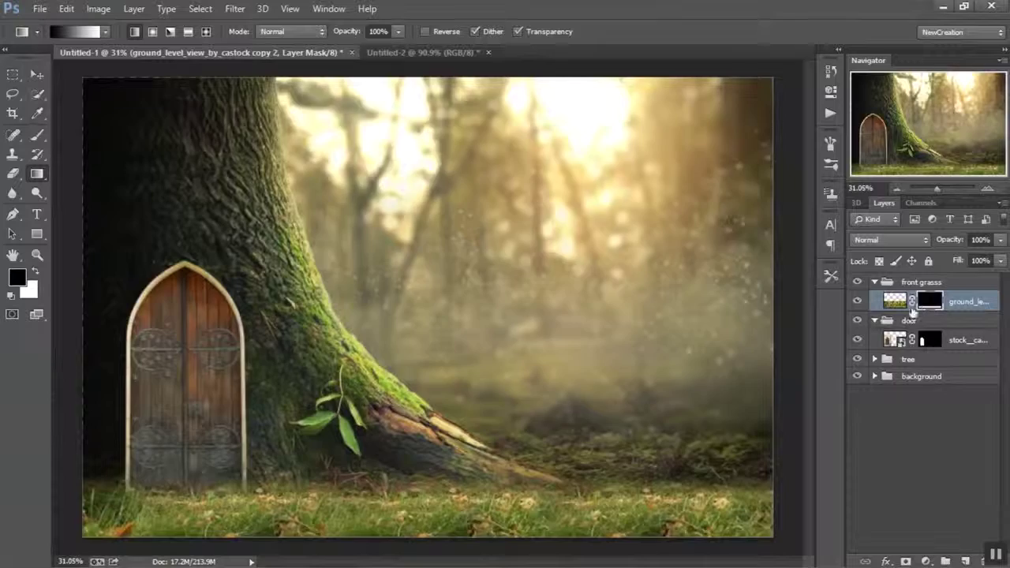
# Step: Choose the 134 px grass-shaped brush tip for painting on the grass layer's mask
pyautogui.scroll(4, 223, 465)
pyautogui.moveTo(223, 466); pyautogui.dragTo(353, 281)
pyautogui.click(37, 135)
pyautogui.rightClick(334, 239)
pyautogui.scroll(-5, 446, 378)
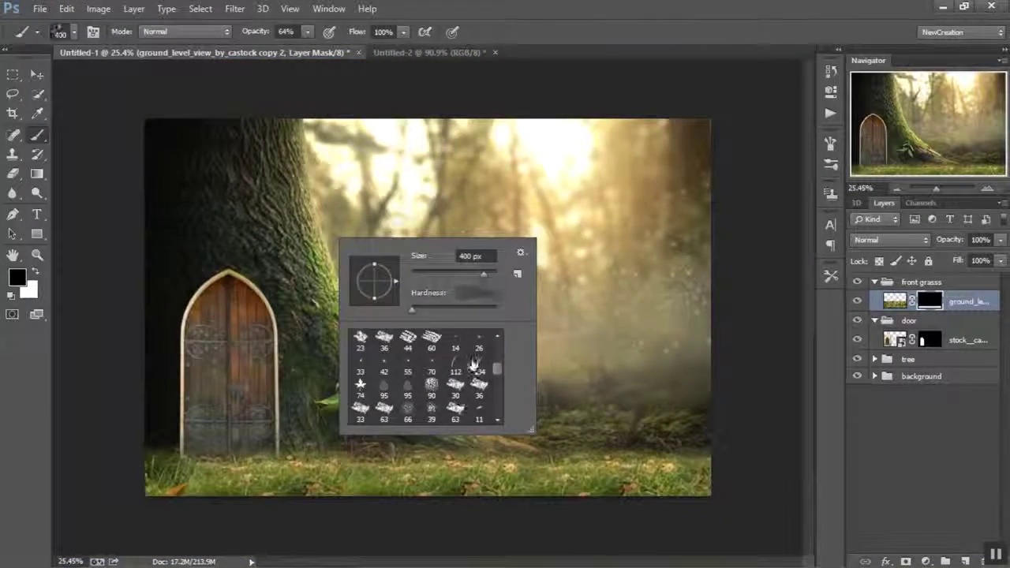
pyautogui.doubleClick(473, 364)
# Step: Turn off the brush's Transfer, set Scatter to 14%, Minimum Diameter to 0% and Angle Jitter to 9%, and fine-tune Roundness Jitter
pyautogui.click(830, 143)
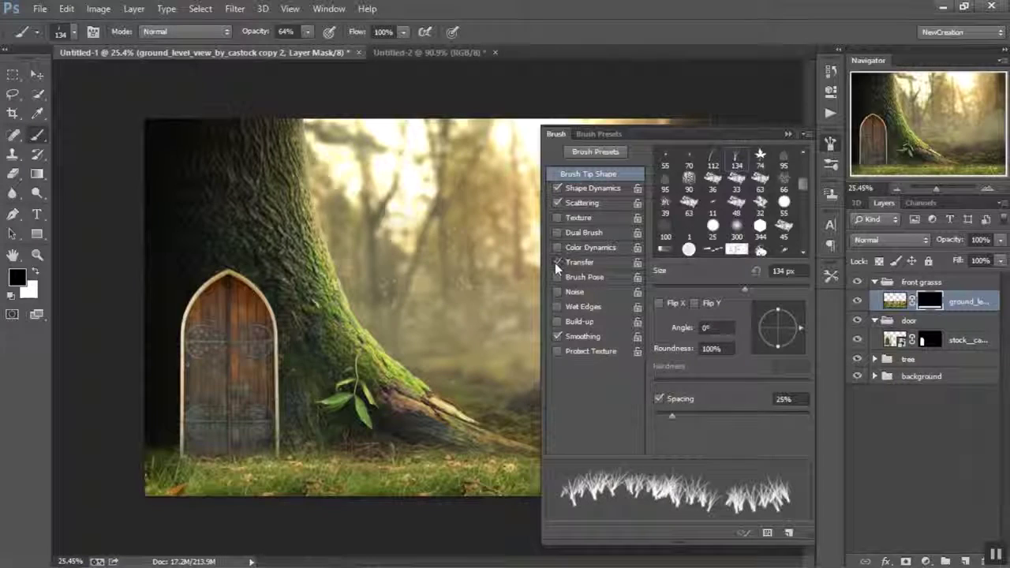
pyautogui.click(574, 204)
pyautogui.moveTo(653, 171); pyautogui.dragTo(655, 171)
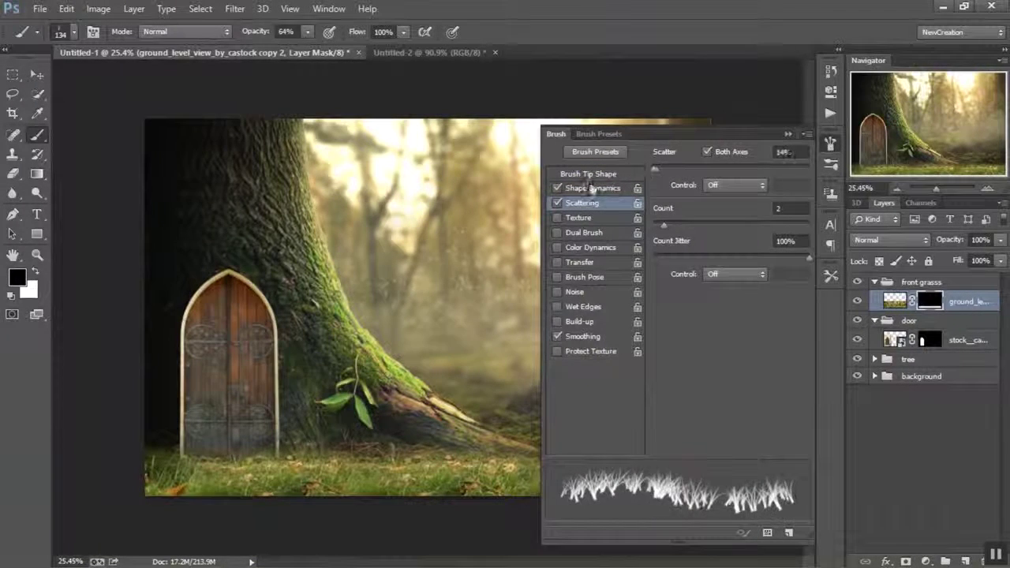
pyautogui.click(591, 188)
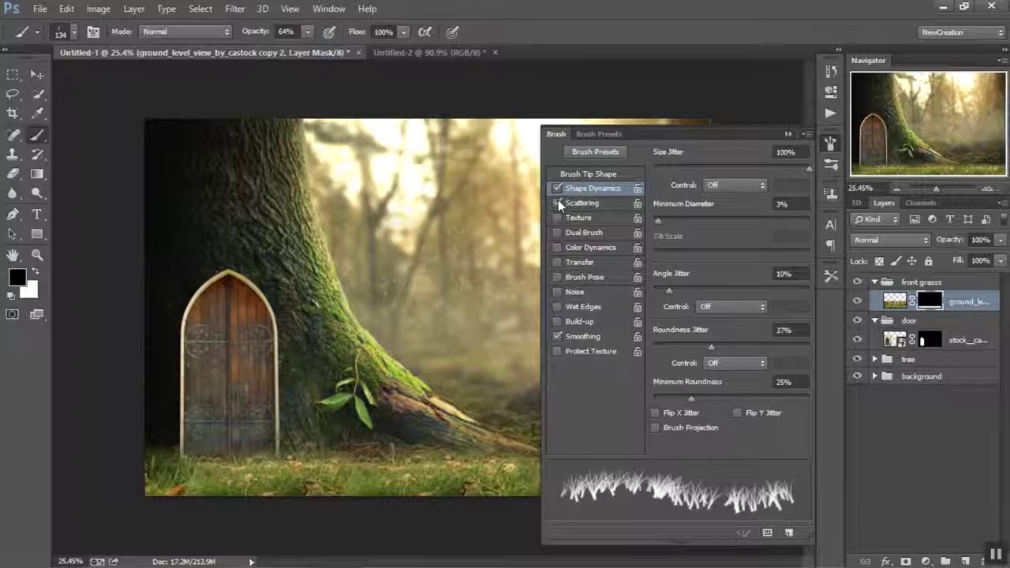
pyautogui.moveTo(669, 290)
pyautogui.mouseDown()
pyautogui.moveTo(688, 290)
pyautogui.moveTo(666, 291)
pyautogui.mouseUp()
pyautogui.moveTo(657, 218)
pyautogui.mouseDown()
pyautogui.moveTo(770, 215)
pyautogui.moveTo(581, 227)
pyautogui.mouseUp()
pyautogui.moveTo(710, 346)
pyautogui.mouseDown()
pyautogui.moveTo(637, 354)
pyautogui.moveTo(708, 347)
pyautogui.mouseUp()
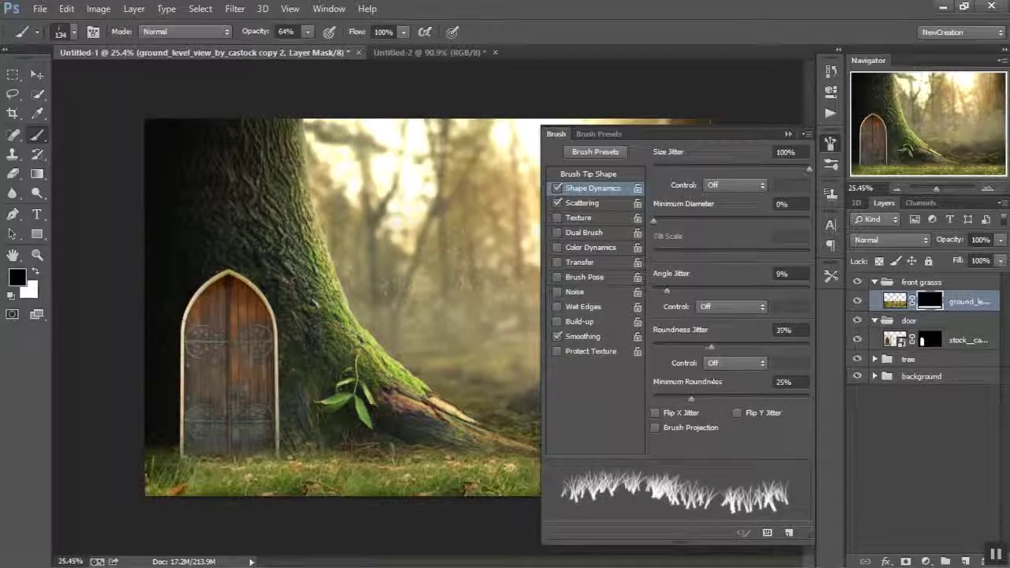
# Step: Paint grass blades in white and black on the mask along the grass edge at the base of the door
pyautogui.click(788, 134)
pyautogui.scroll(6, 302, 393)
pyautogui.moveTo(242, 448); pyautogui.dragTo(607, 215)
pyautogui.press('x')
pyautogui.moveTo(300, 358)
pyautogui.mouseDown()
pyautogui.moveTo(240, 365)
pyautogui.moveTo(205, 328)
pyautogui.mouseUp()
pyautogui.press('x')
pyautogui.moveTo(278, 331); pyautogui.dragTo(204, 341)
pyautogui.press('x')
# Step: Continue painting grass blades on the mask along the roots and right-hand ground, and compare with the grass layer hidden
pyautogui.hscroll(3, 355, 347)
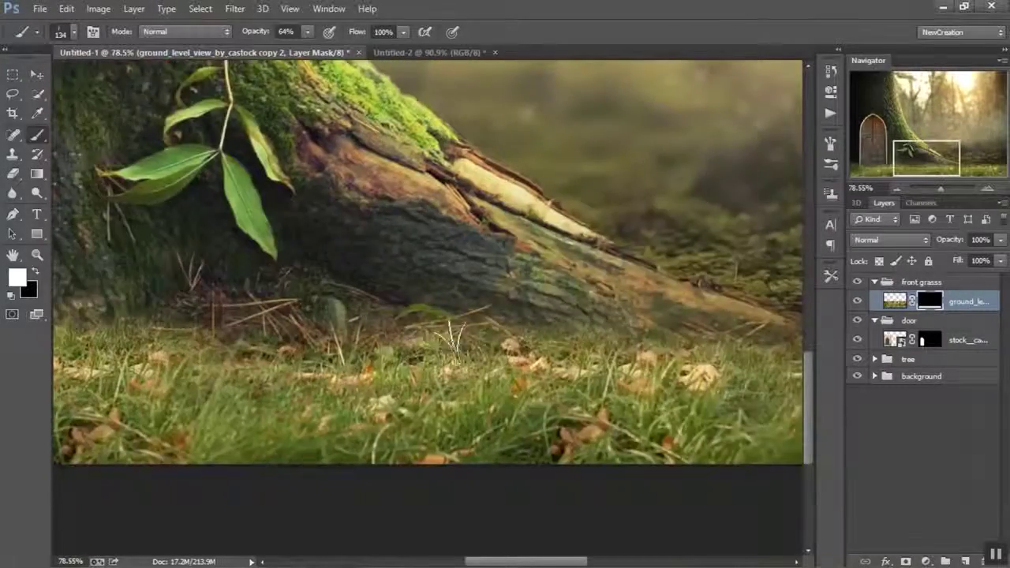
pyautogui.hscroll(4, 410, 339)
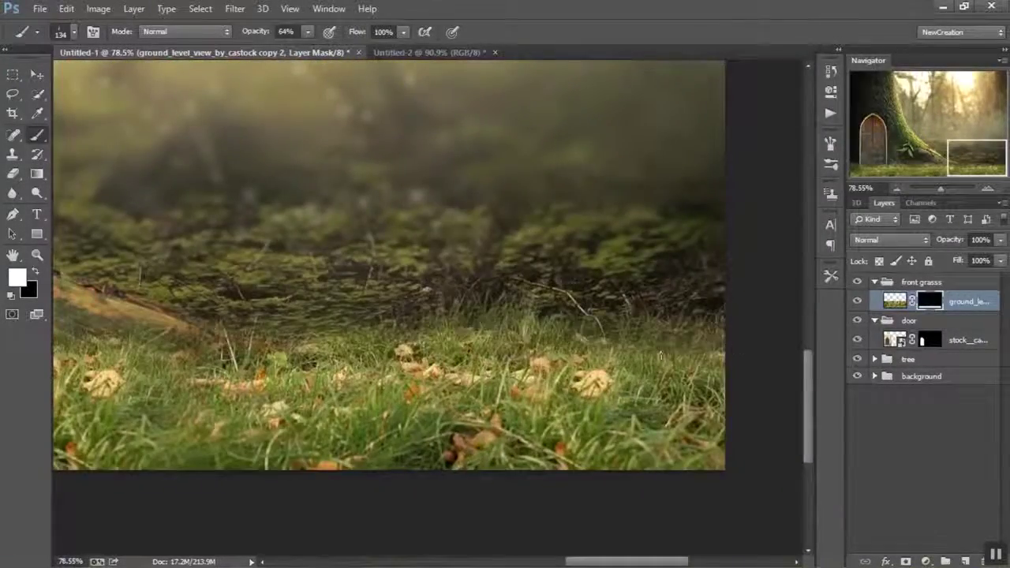
pyautogui.hscroll(-8, 410, 351)
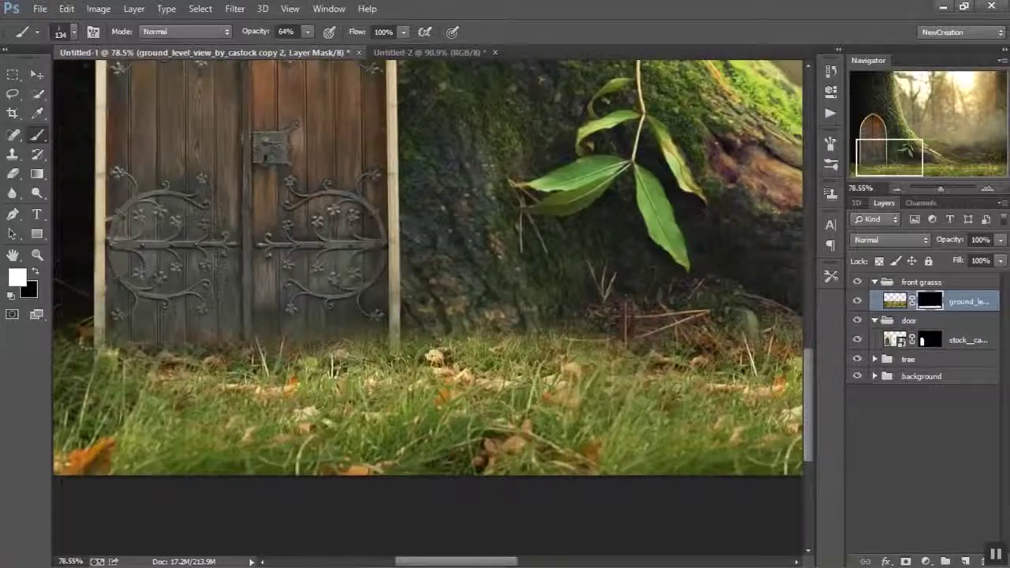
pyautogui.moveTo(93, 351); pyautogui.dragTo(290, 368)
pyautogui.click(857, 301)
pyautogui.click(857, 301)
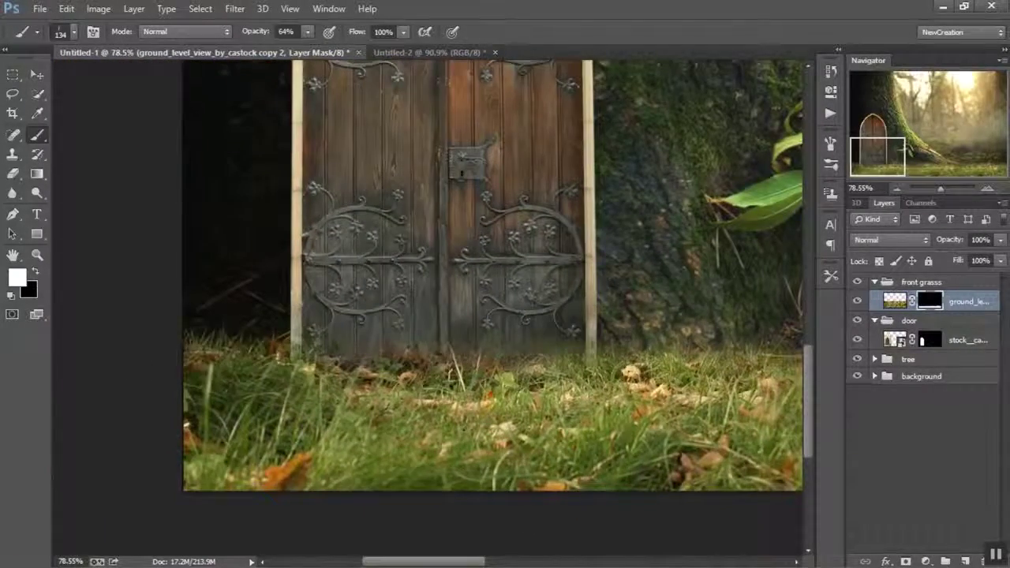
pyautogui.hotkey('ctrl', '0')
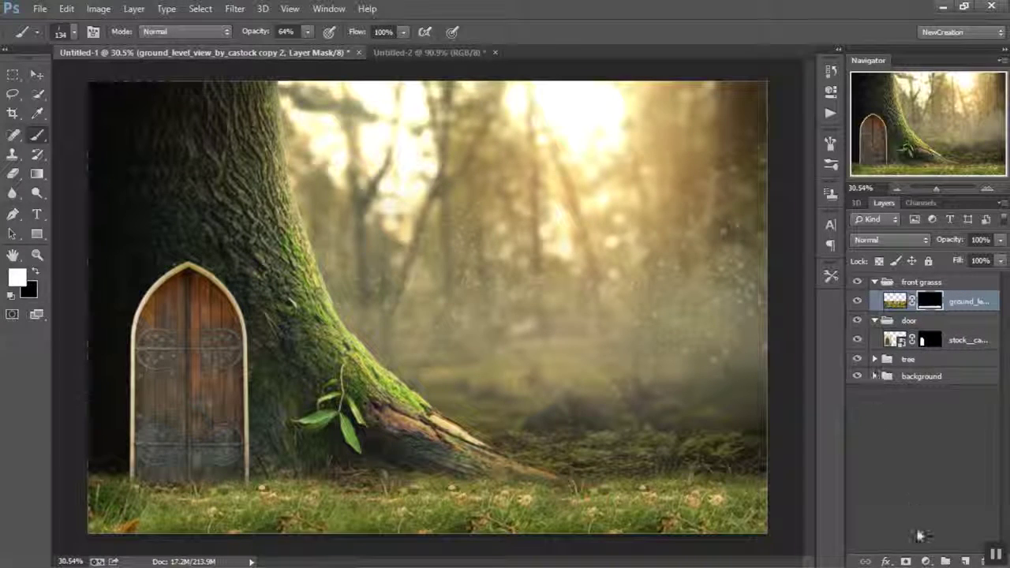
# Step: Add a Color Balance adjustment clipped to the grass with midtones at Cyan/Red -5, Magenta/Green -51 and Yellow/Blue 11
pyautogui.click(925, 561)
pyautogui.click(879, 398)
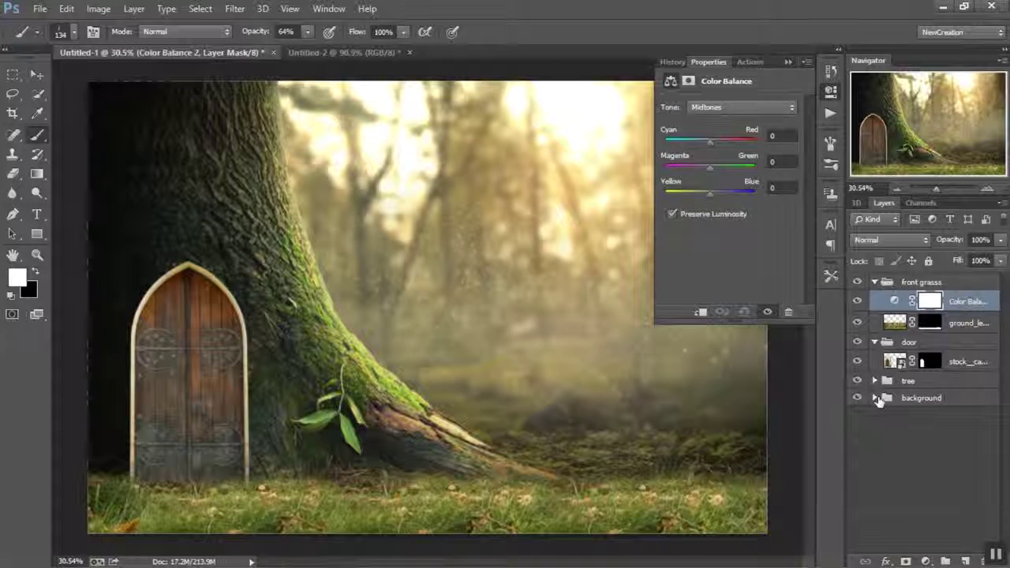
pyautogui.click(699, 313)
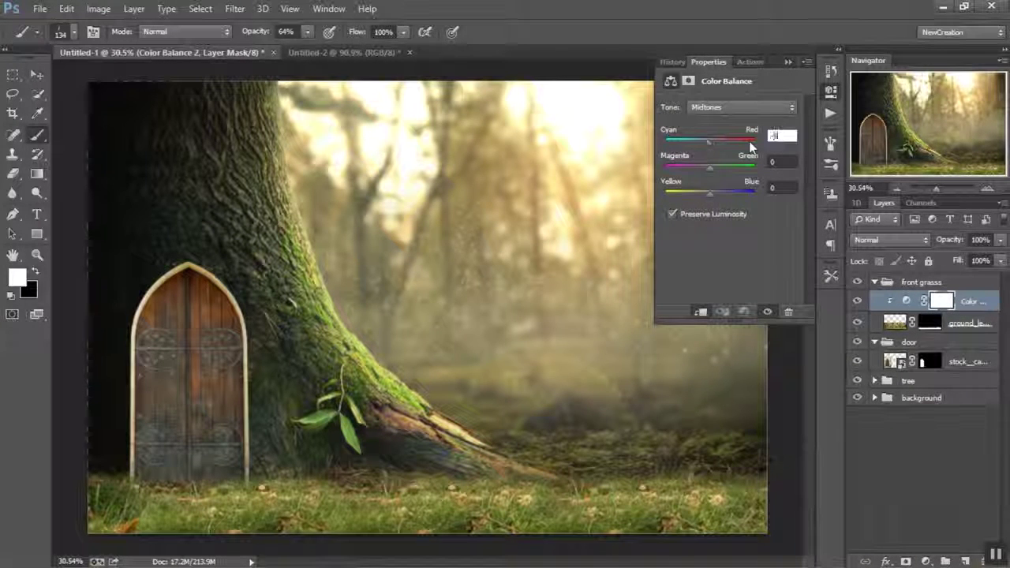
pyautogui.write('-5')
pyautogui.press('Tab')
pyautogui.write('-51')
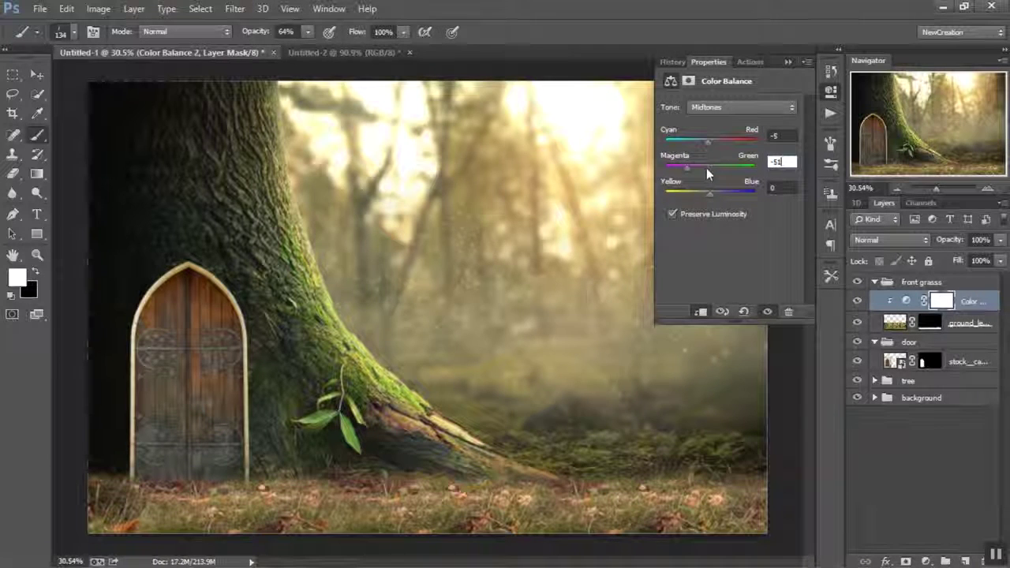
pyautogui.press('Tab')
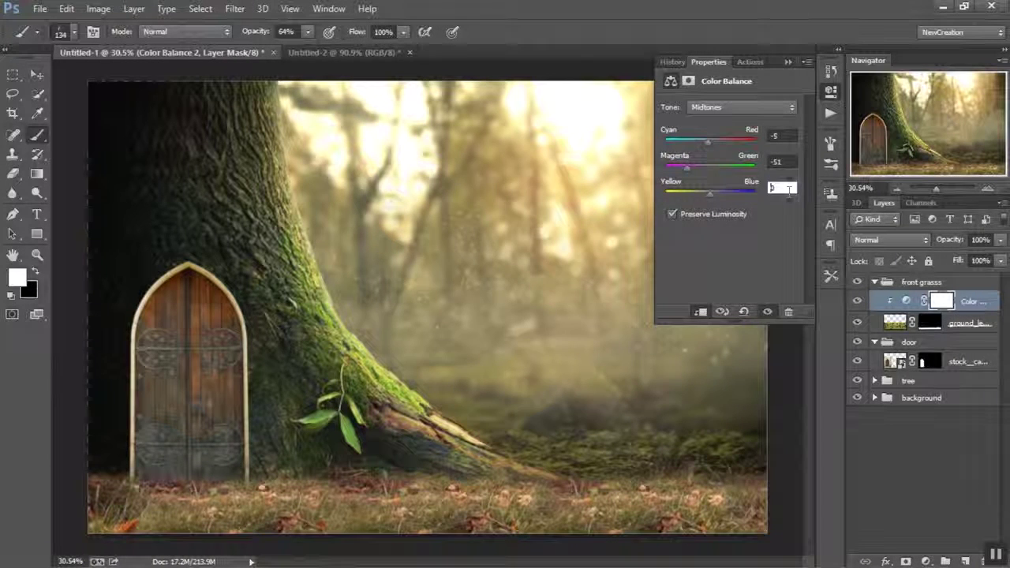
pyautogui.write('11')
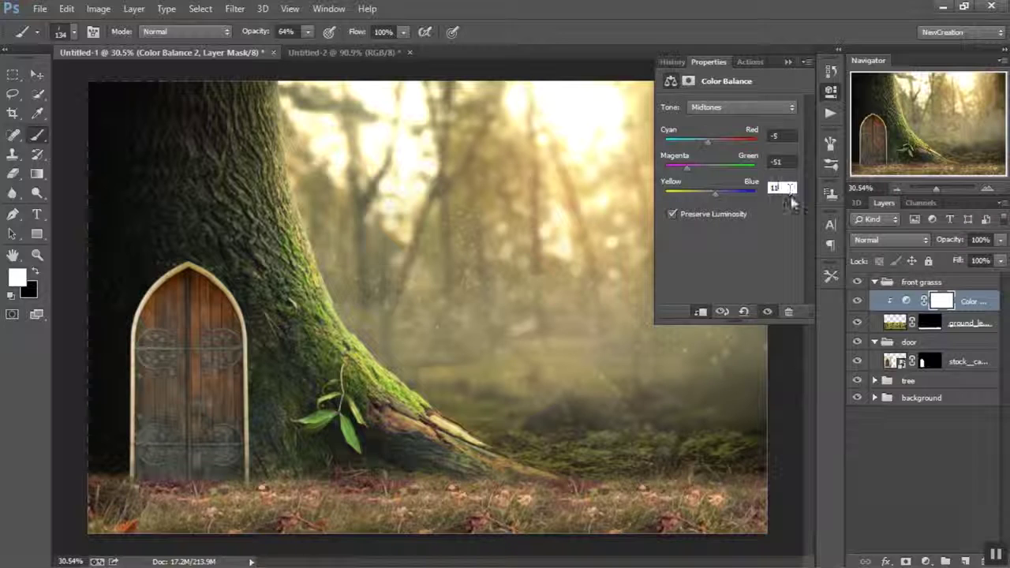
# Step: Set the grass Color Balance shadows to Magenta/Green 3 and Yellow/Blue 11
pyautogui.click(708, 109)
pyautogui.click(714, 118)
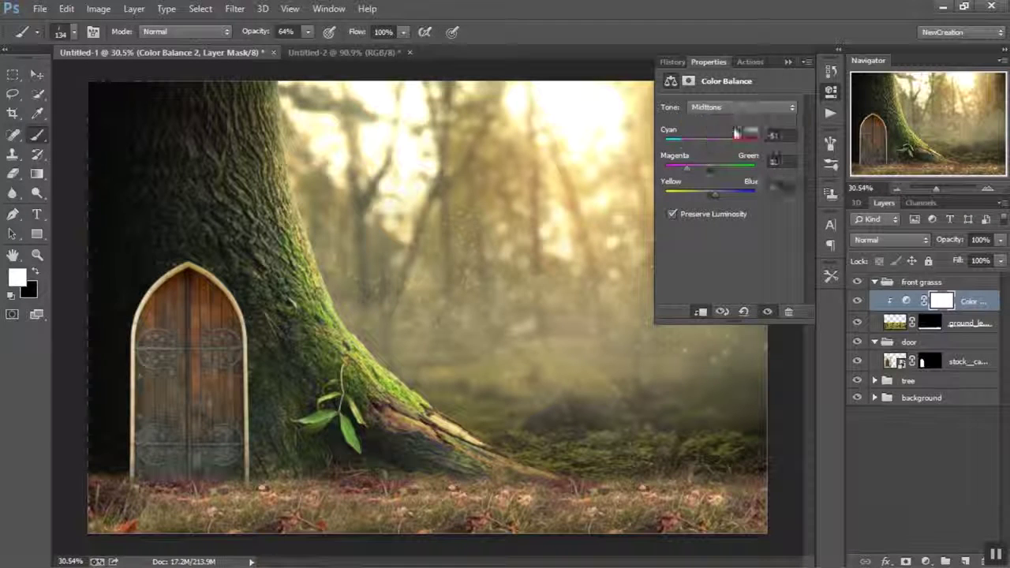
pyautogui.press('Tab')
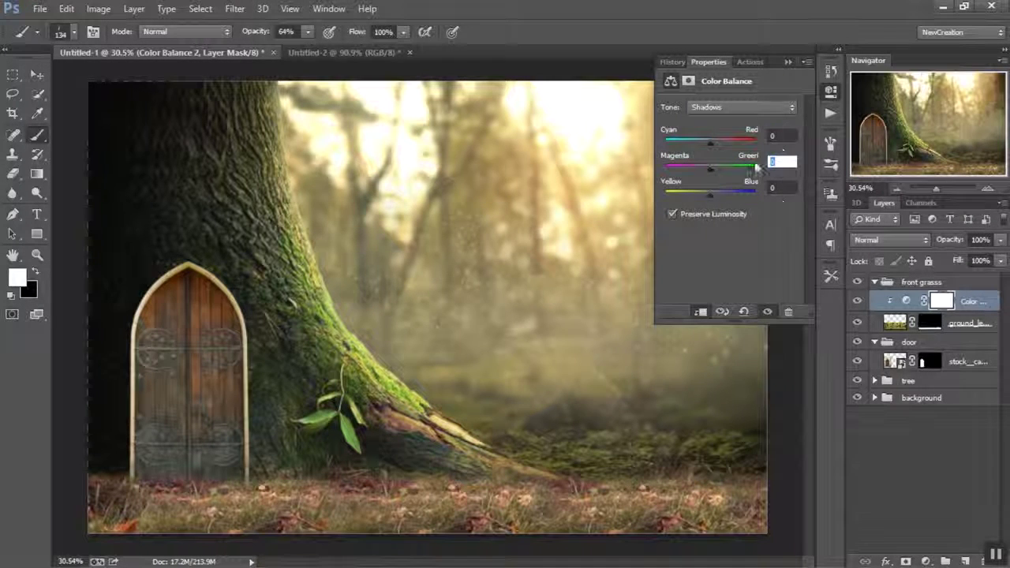
pyautogui.press('Tab')
pyautogui.write('11')
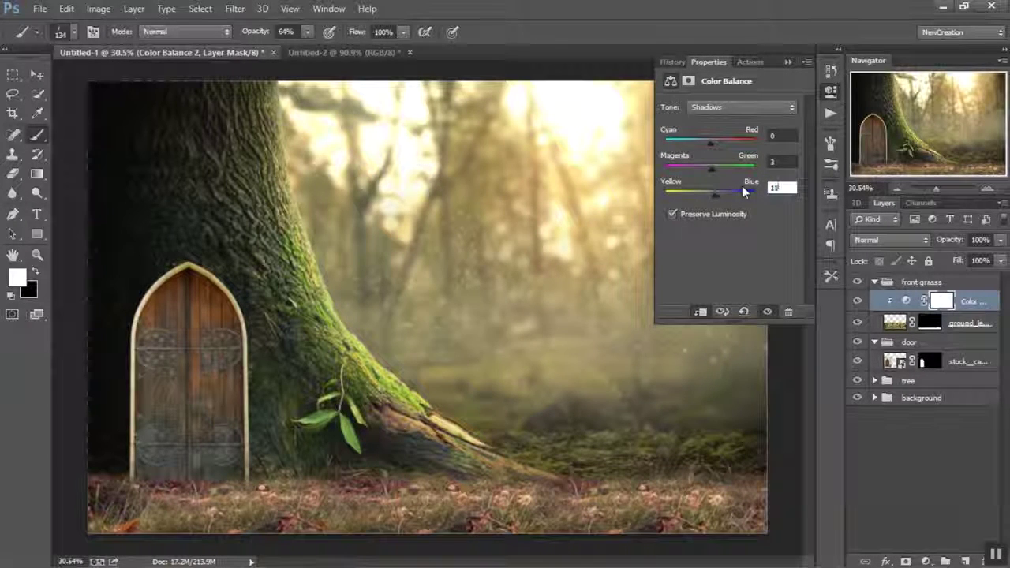
pyautogui.click(785, 62)
# Step: Add a linear Gradient Overlay to the grass layer using a black-to-transparent gradient with both colour stops set to 000000
pyautogui.doubleClick(990, 321)
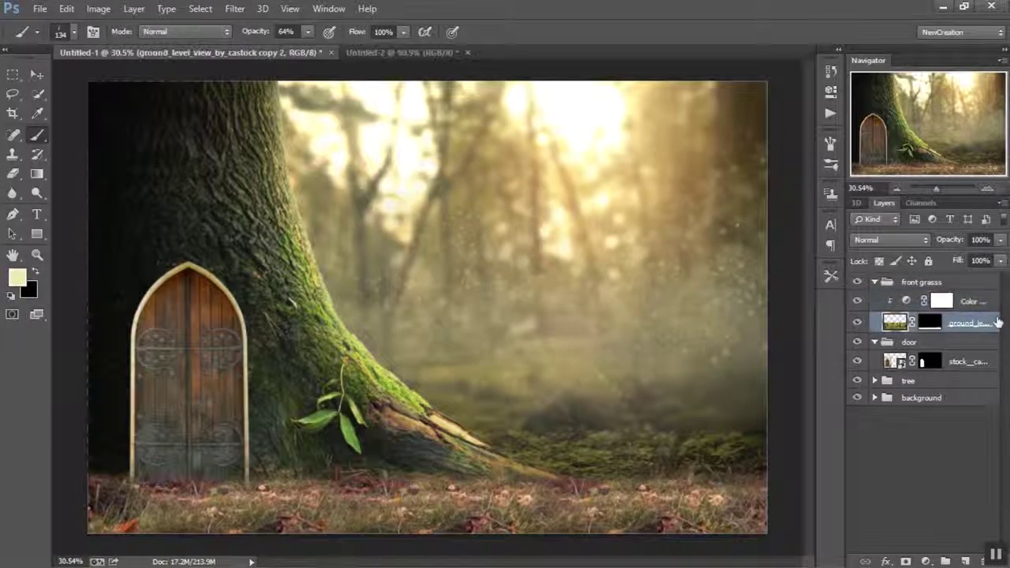
pyautogui.click(307, 261)
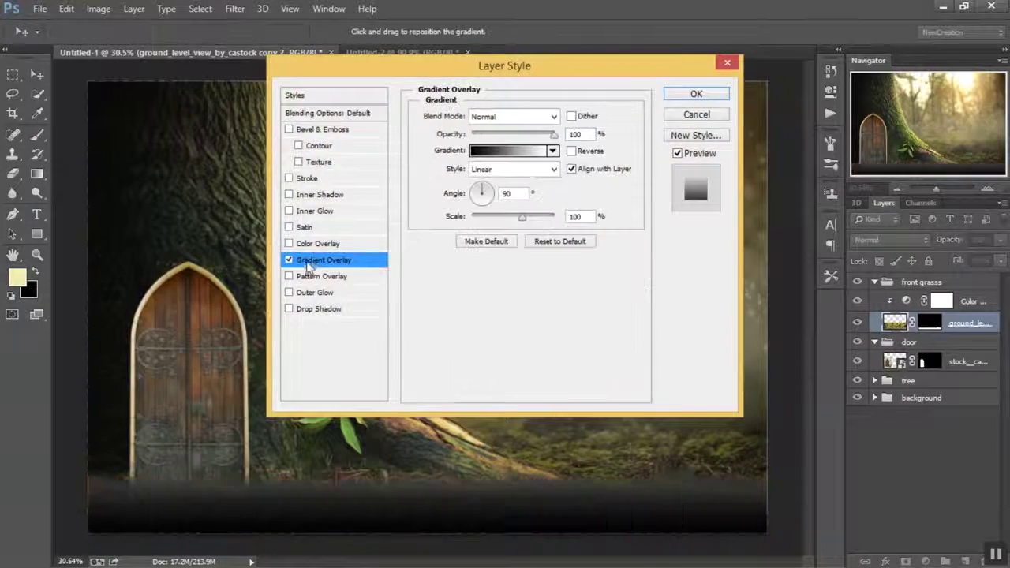
pyautogui.click(485, 151)
pyautogui.click(398, 114)
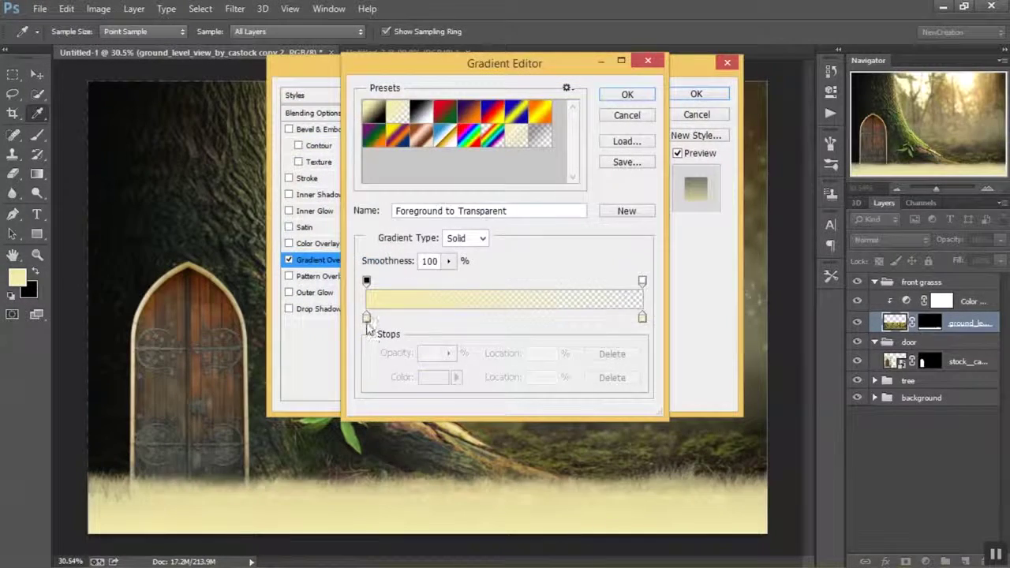
pyautogui.doubleClick(366, 317)
pyautogui.write('000000')
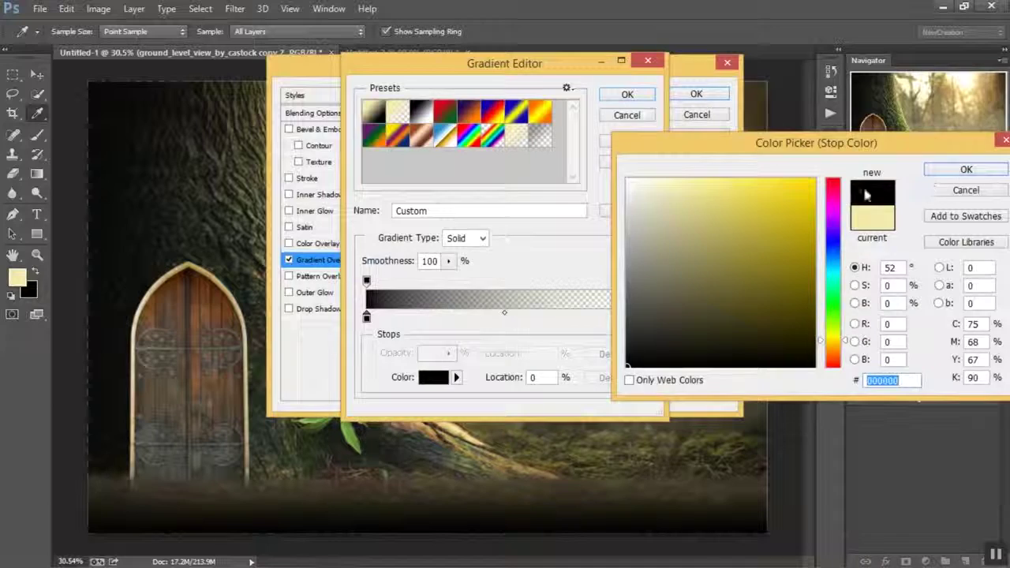
pyautogui.click(953, 176)
pyautogui.doubleClick(643, 317)
pyautogui.moveTo(642, 319); pyautogui.dragTo(581, 428)
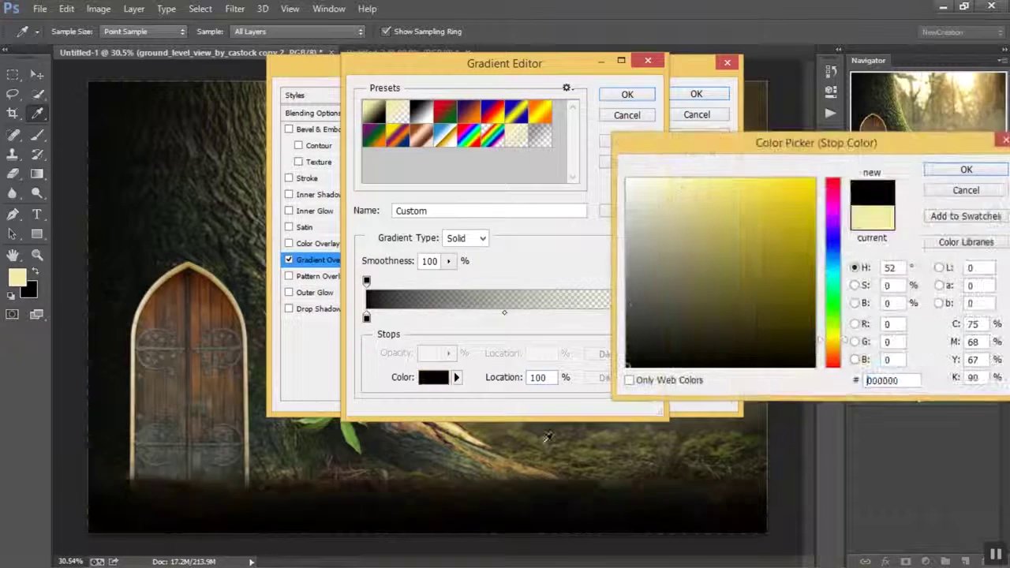
pyautogui.click(1001, 170)
pyautogui.click(627, 94)
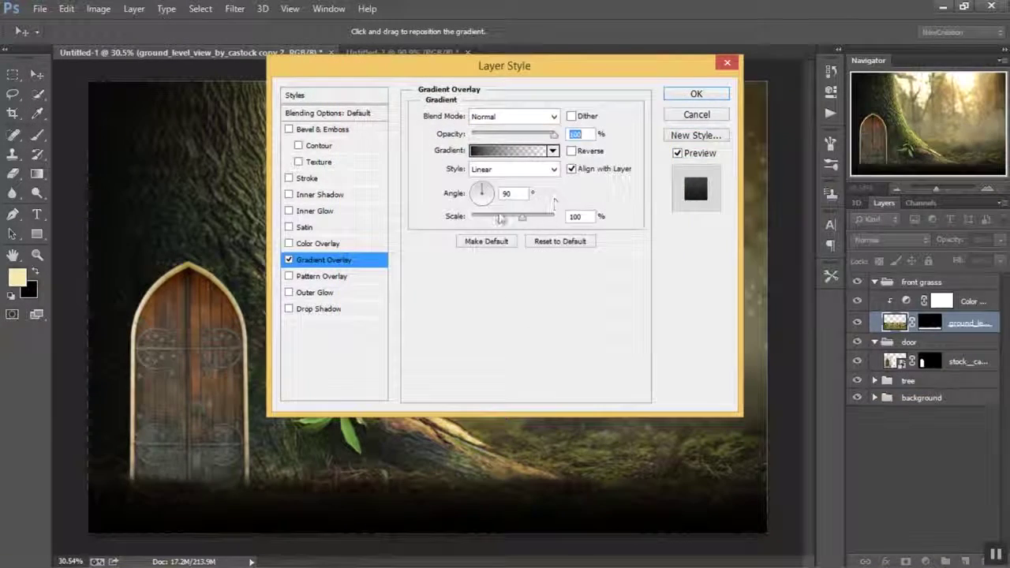
# Step: Shift the grass gradient overlay down the canvas, and set its scale to 33% and opacity to 65%
pyautogui.moveTo(347, 503); pyautogui.dragTo(351, 550)
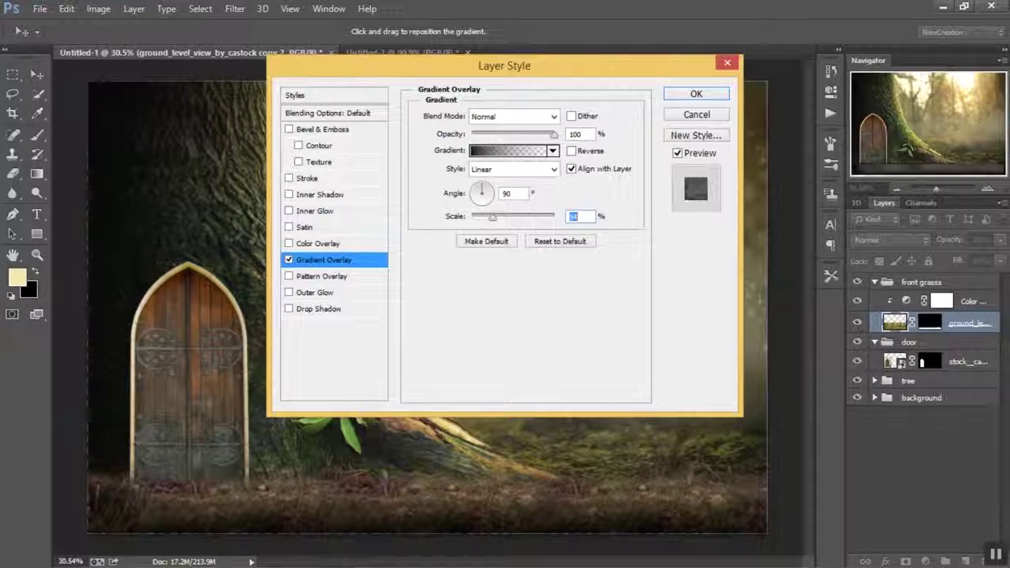
pyautogui.moveTo(489, 217); pyautogui.dragTo(481, 223)
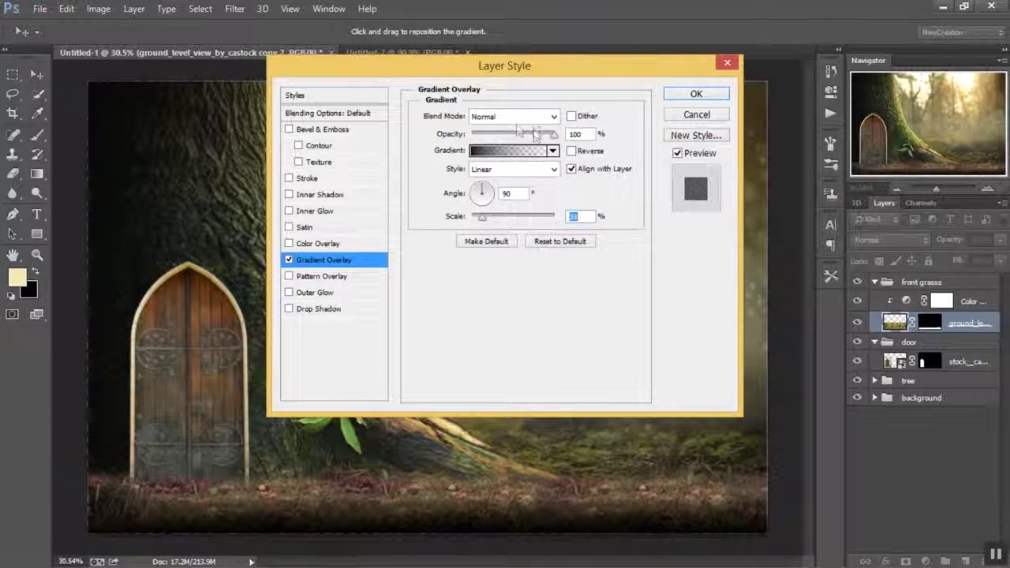
pyautogui.moveTo(514, 134)
pyautogui.mouseDown()
pyautogui.moveTo(489, 140)
pyautogui.moveTo(516, 138)
pyautogui.mouseUp()
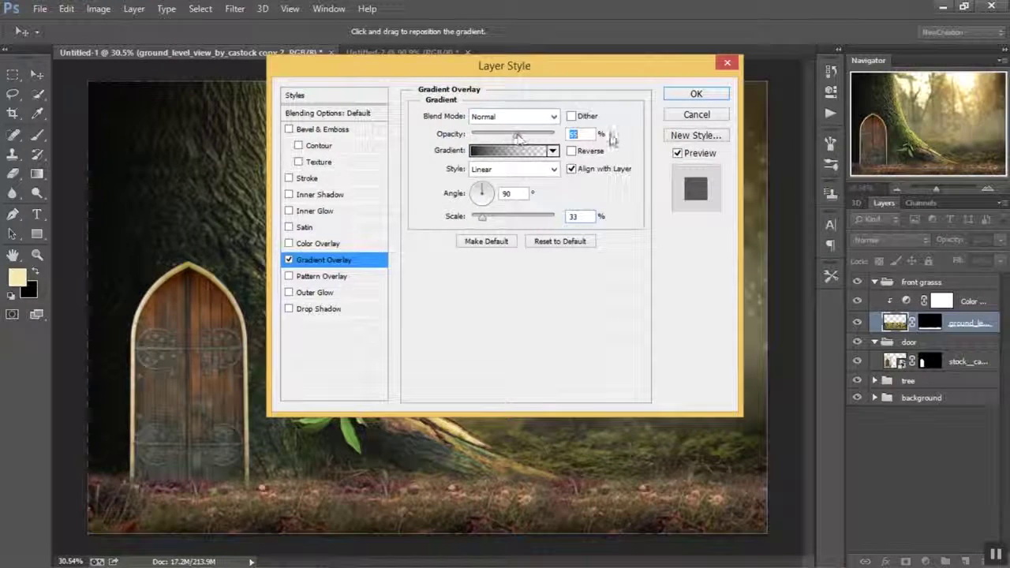
pyautogui.write('65')
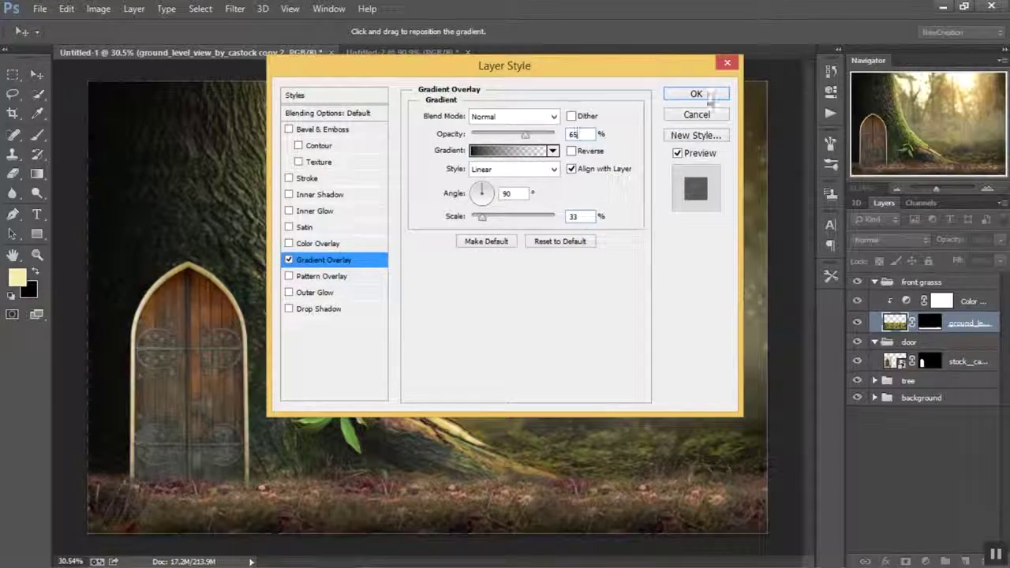
pyautogui.click(707, 95)
# Step: Compare the grass with and without the Gradient Overlay, and set the overlay's opacity to 50%
pyautogui.doubleClick(916, 357)
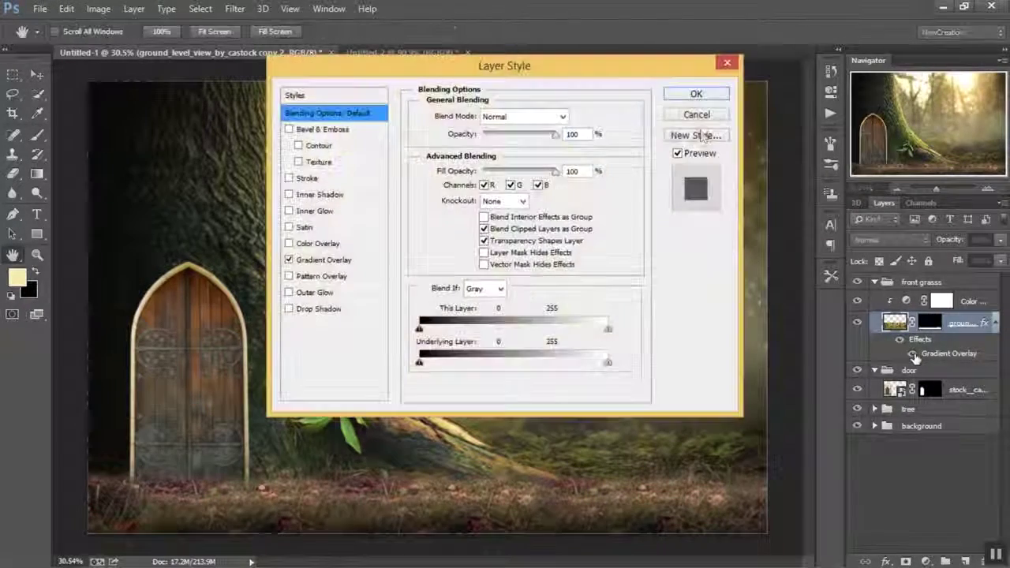
pyautogui.click(695, 115)
pyautogui.click(911, 355)
pyautogui.click(912, 354)
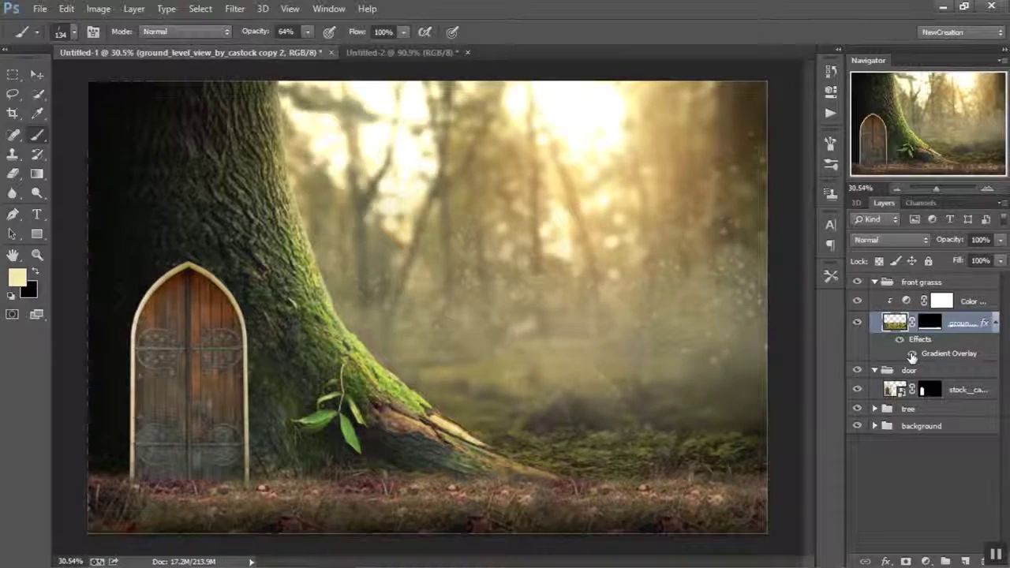
pyautogui.doubleClick(966, 356)
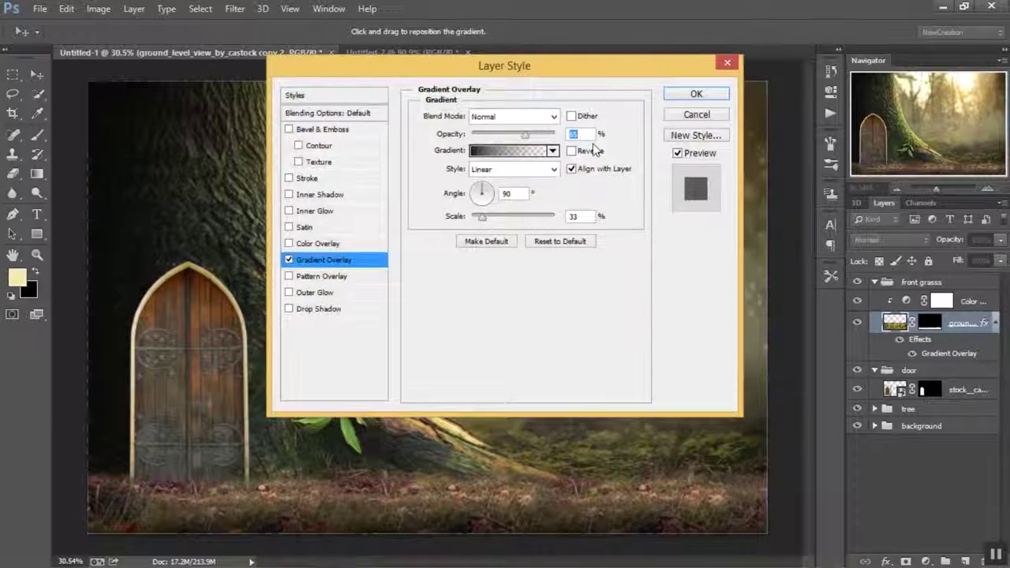
pyautogui.write('50')
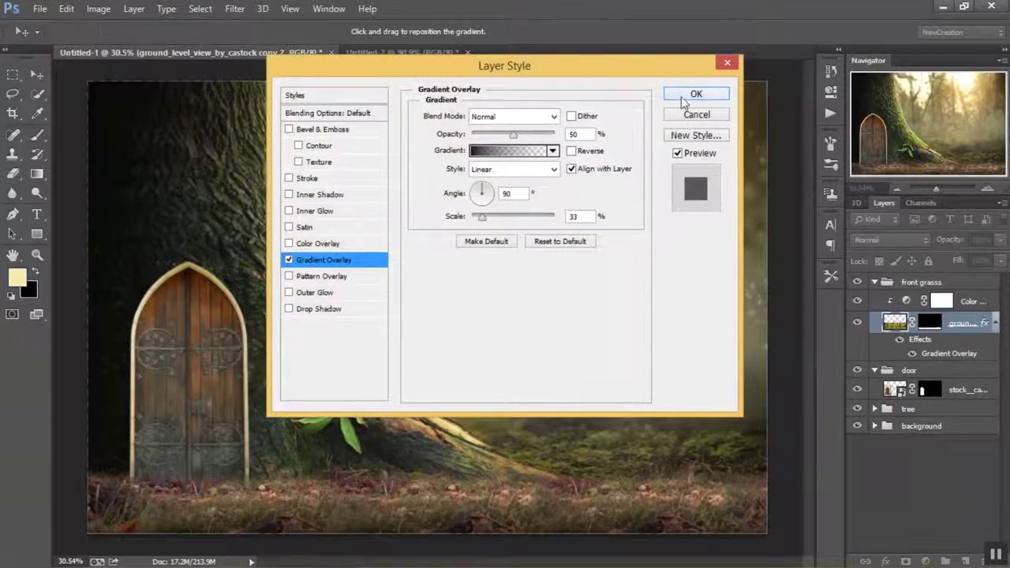
pyautogui.click(696, 93)
pyautogui.click(912, 353)
pyautogui.click(912, 353)
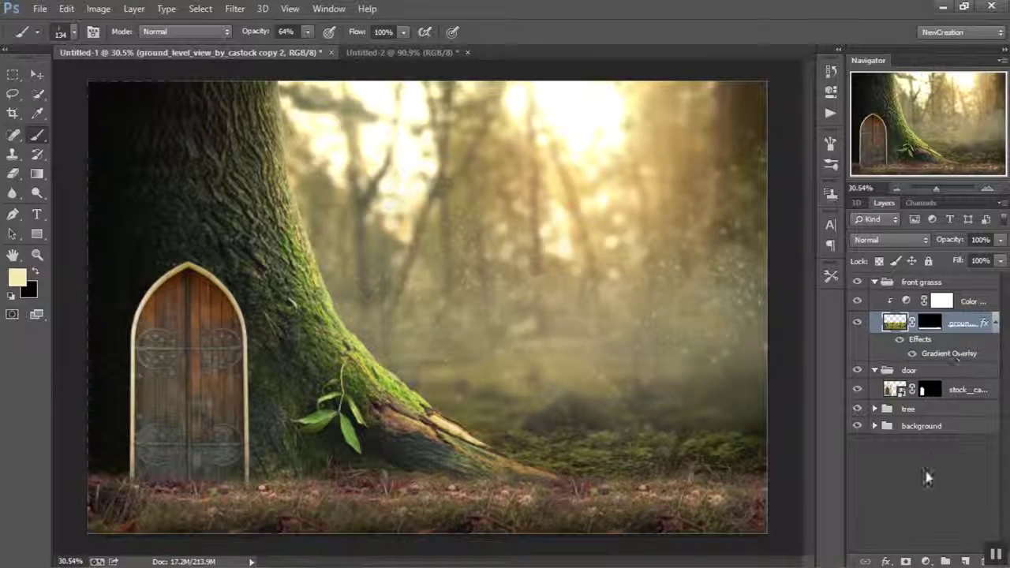
# Step: Add a Levels adjustment clipped to the grass above Color Balance, with midtones 0.91, input highlights 221 and output white 201
pyautogui.click(966, 300)
pyautogui.click(925, 561)
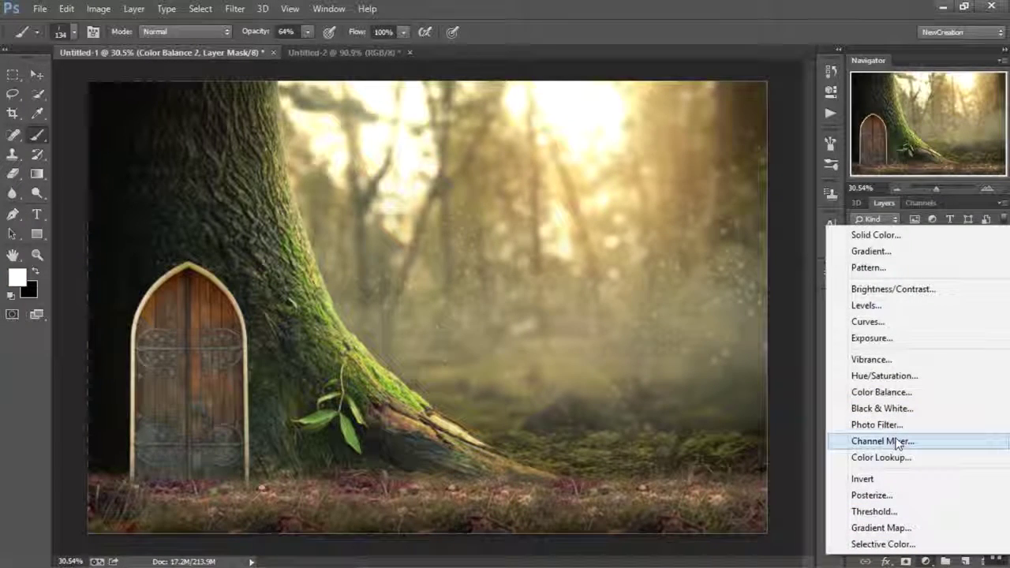
pyautogui.click(867, 305)
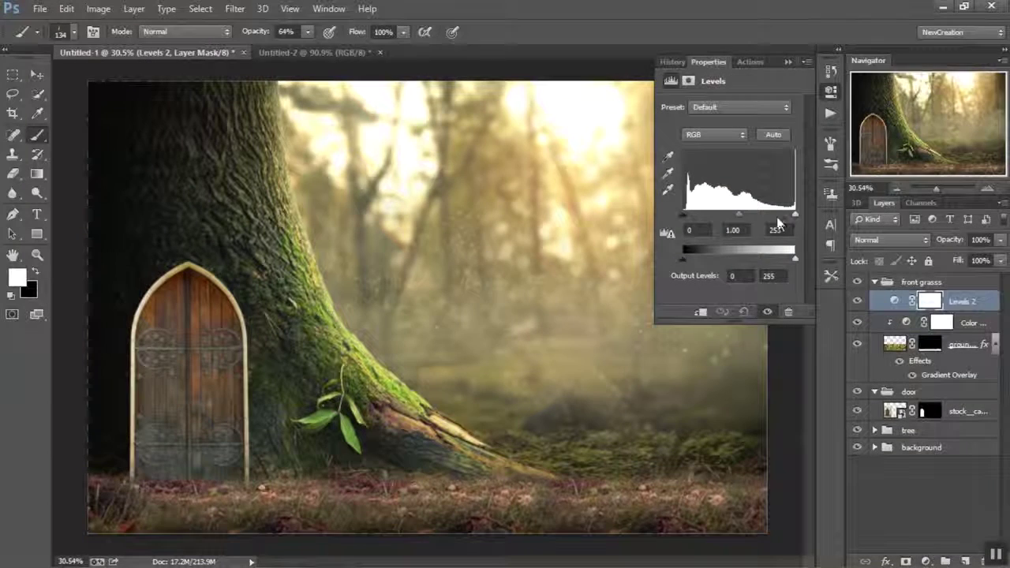
pyautogui.moveTo(742, 215); pyautogui.dragTo(781, 217)
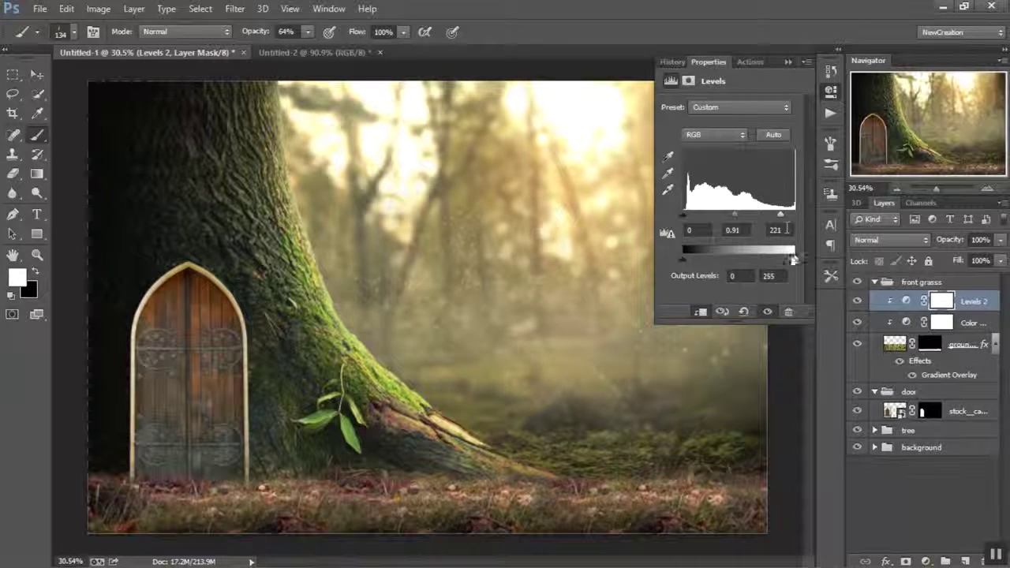
pyautogui.moveTo(785, 262)
pyautogui.mouseDown()
pyautogui.moveTo(750, 263)
pyautogui.moveTo(771, 263)
pyautogui.mouseUp()
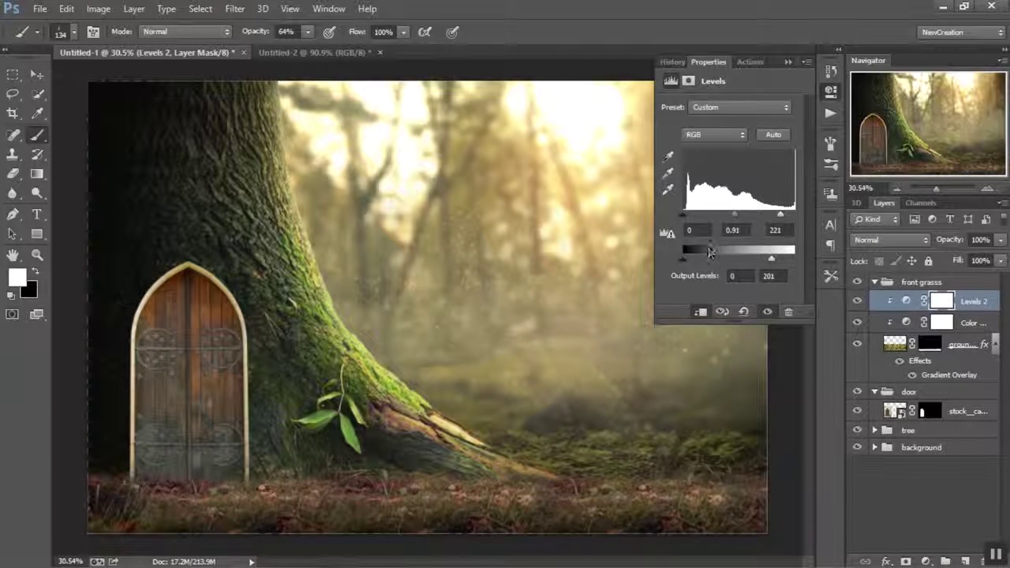
# Step: In the grass Levels green channel, set input shadows to 5, input highlights to 233 and the output levels to 18 and 255
pyautogui.click(714, 135)
pyautogui.click(698, 161)
pyautogui.moveTo(733, 214); pyautogui.dragTo(745, 222)
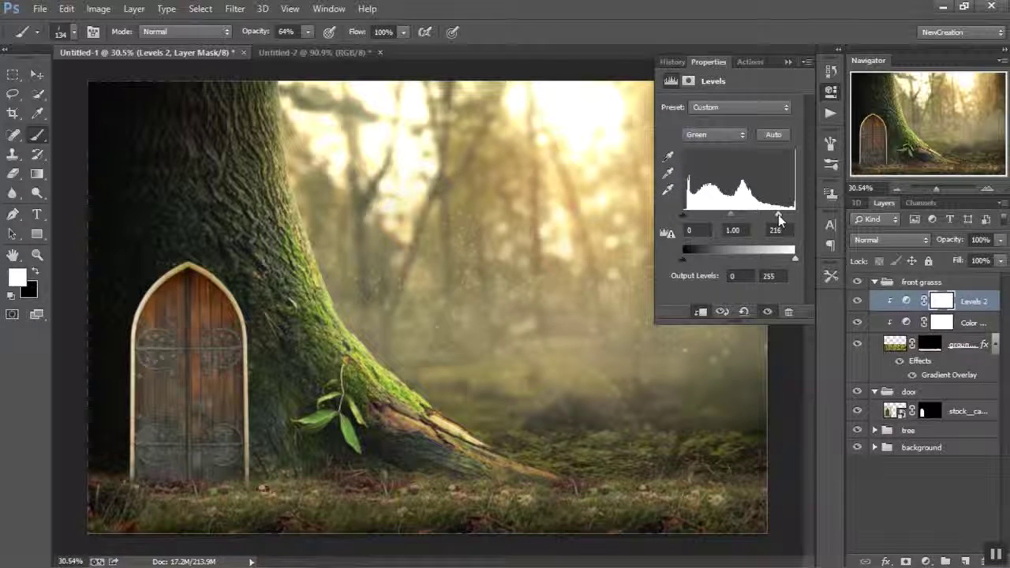
pyautogui.moveTo(794, 264); pyautogui.dragTo(779, 266)
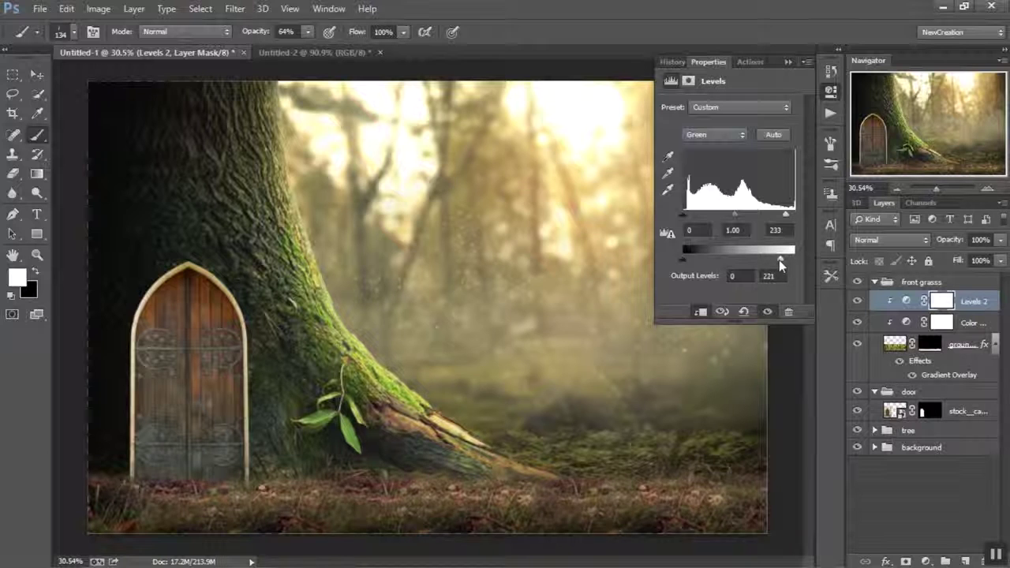
pyautogui.moveTo(685, 257); pyautogui.dragTo(690, 259)
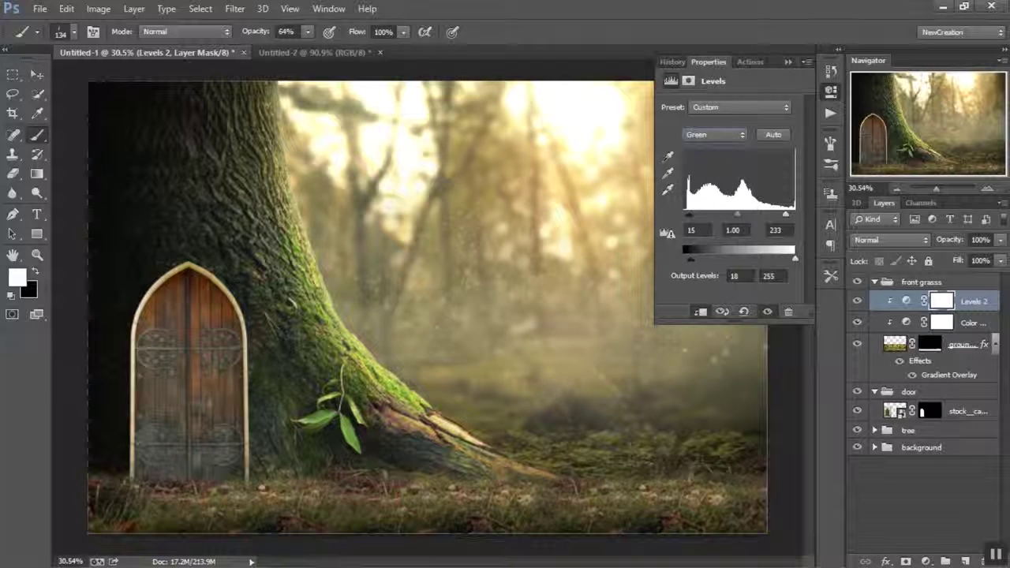
pyautogui.write('5')
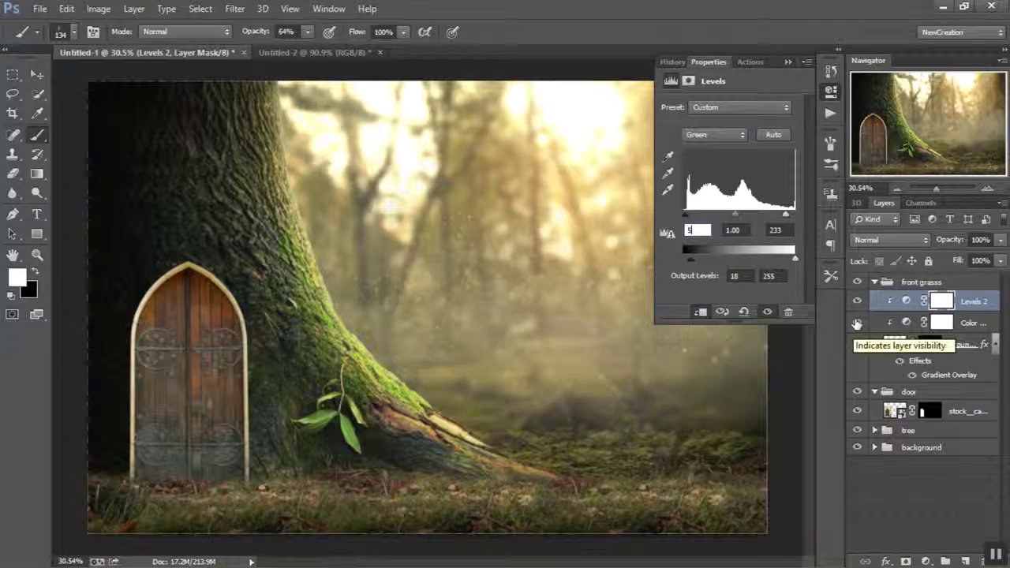
pyautogui.click(788, 63)
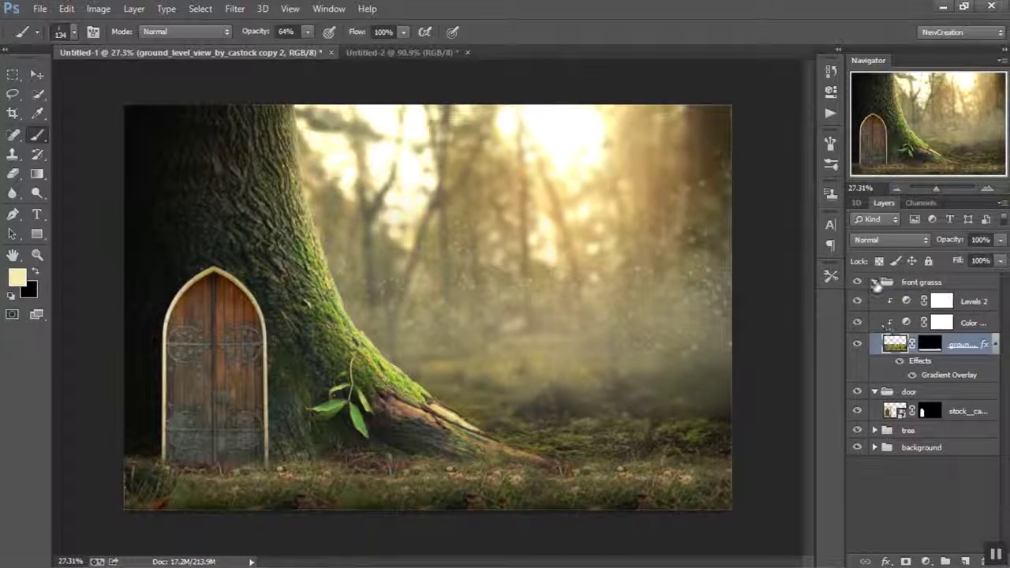
# Step: Add a reversed linear Gradient Overlay at 180° to the cathedral door layer and reduce its scale
pyautogui.click(874, 281)
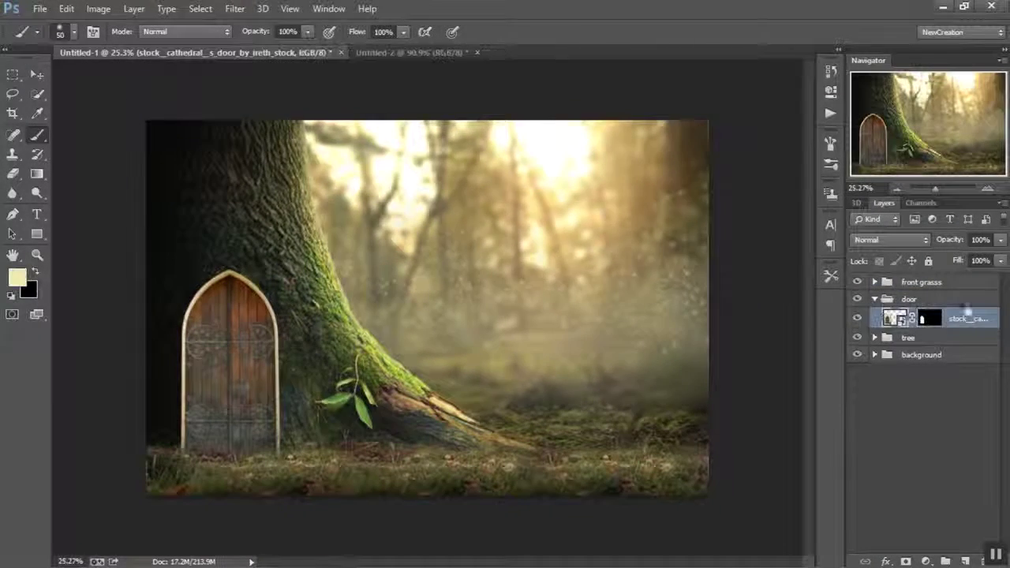
pyautogui.doubleClick(972, 317)
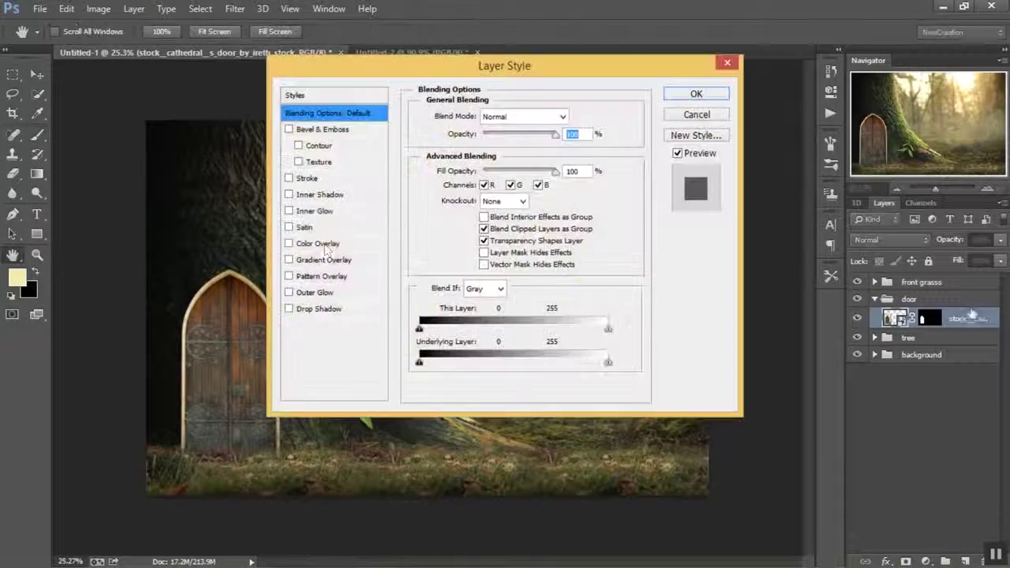
pyautogui.click(319, 260)
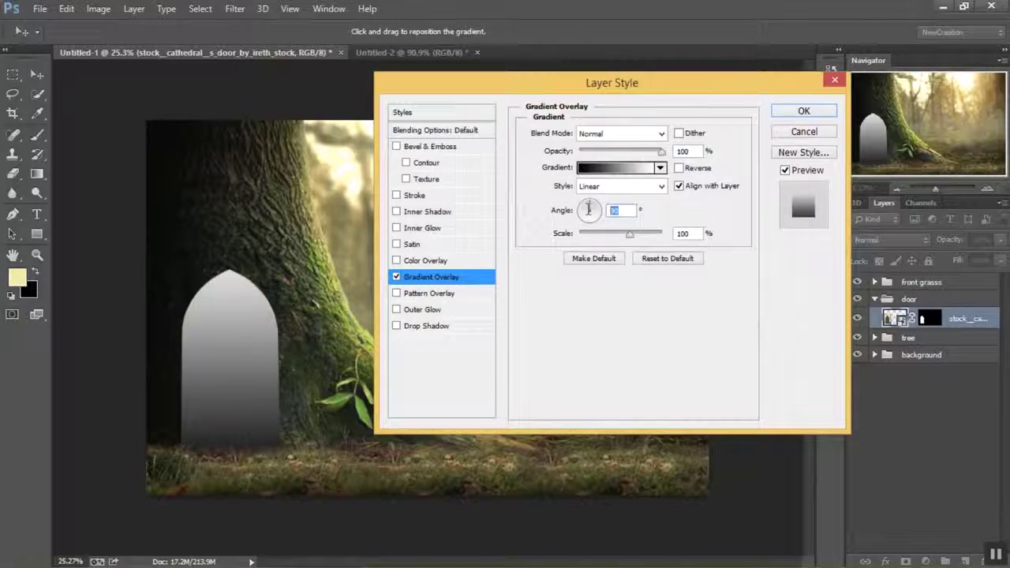
pyautogui.write('180')
pyautogui.click(679, 168)
pyautogui.moveTo(629, 235); pyautogui.dragTo(595, 239)
# Step: Change the door overlay's gradient to one fading from black to transparent
pyautogui.click(622, 168)
pyautogui.click(399, 111)
pyautogui.doubleClick(367, 318)
pyautogui.click(628, 366)
pyautogui.click(965, 169)
pyautogui.click(627, 93)
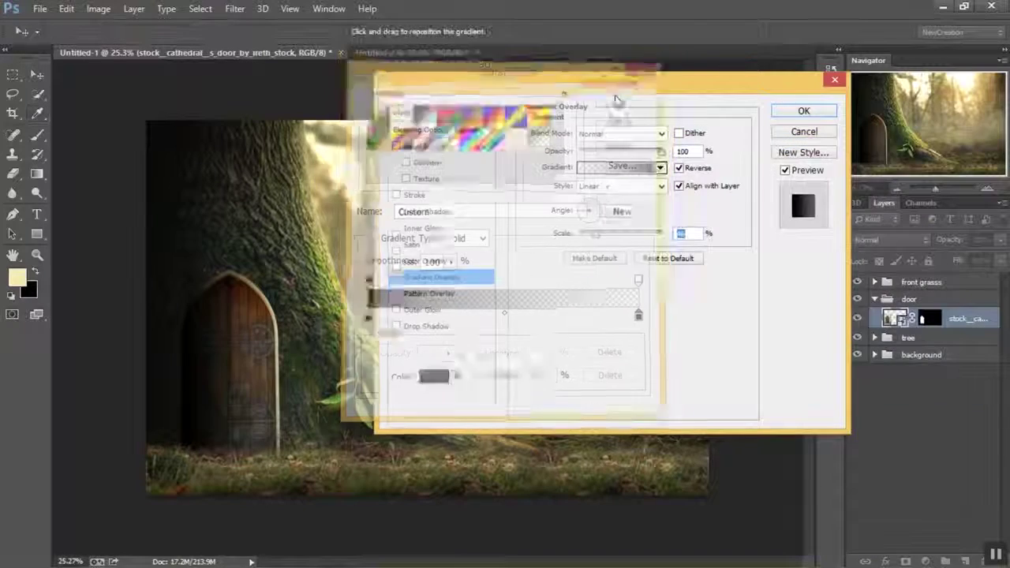
# Step: Shift the door's gradient toward the tree roots and set it to Multiply, 35% opacity and 40% scale
pyautogui.moveTo(605, 90); pyautogui.dragTo(642, 91)
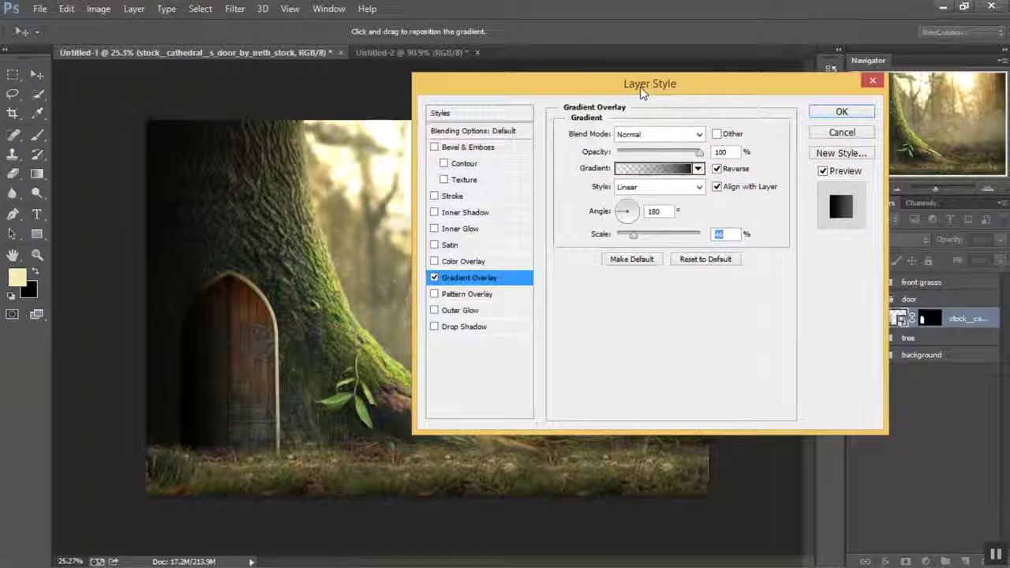
pyautogui.moveTo(224, 396); pyautogui.dragTo(261, 396)
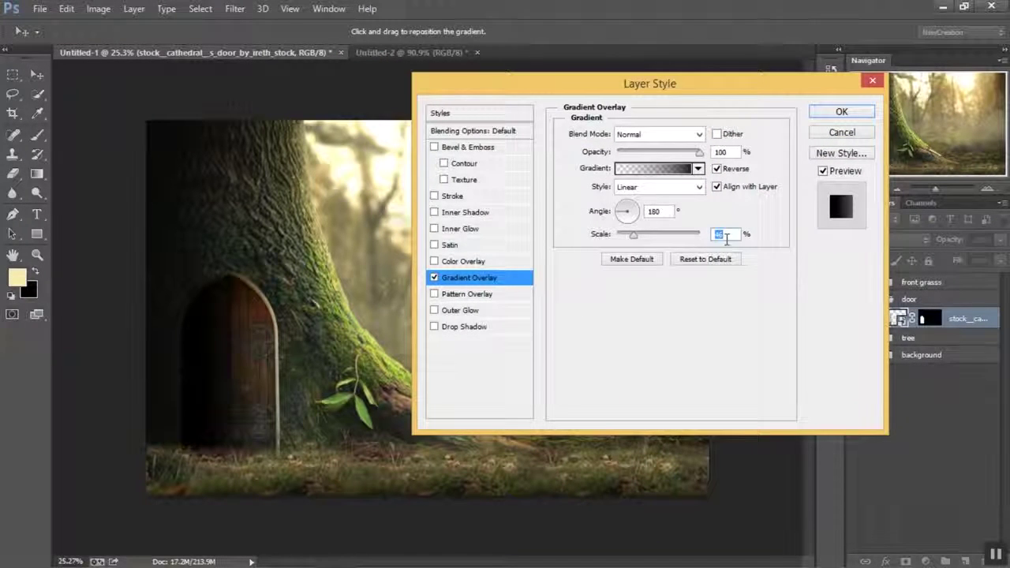
pyautogui.click(659, 134)
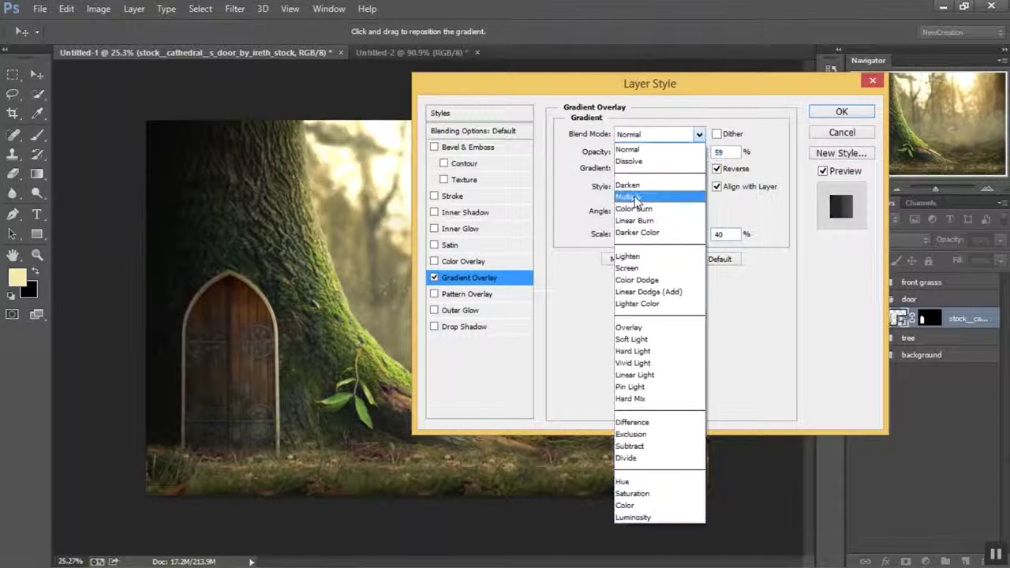
pyautogui.click(655, 186)
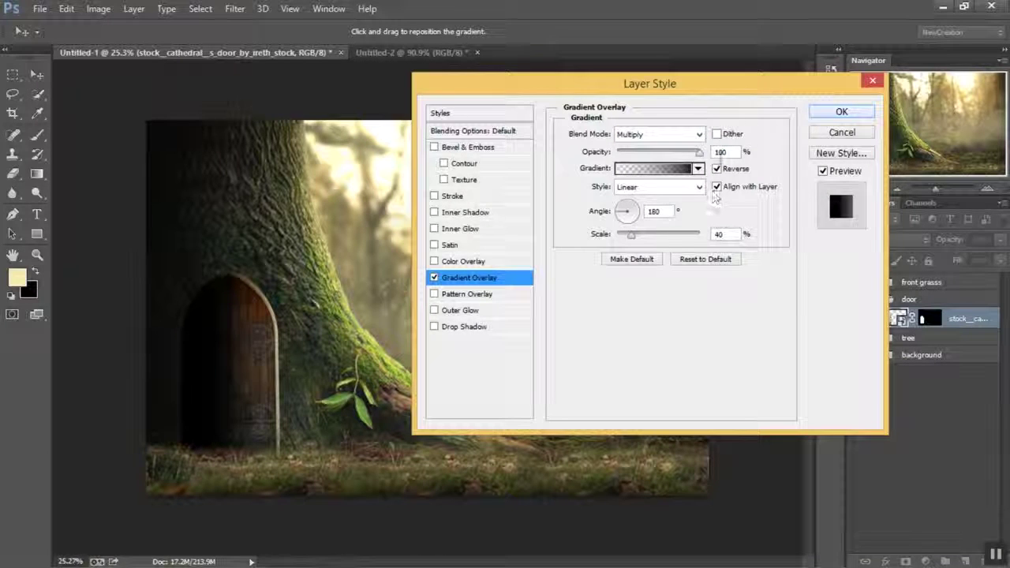
pyautogui.write('35')
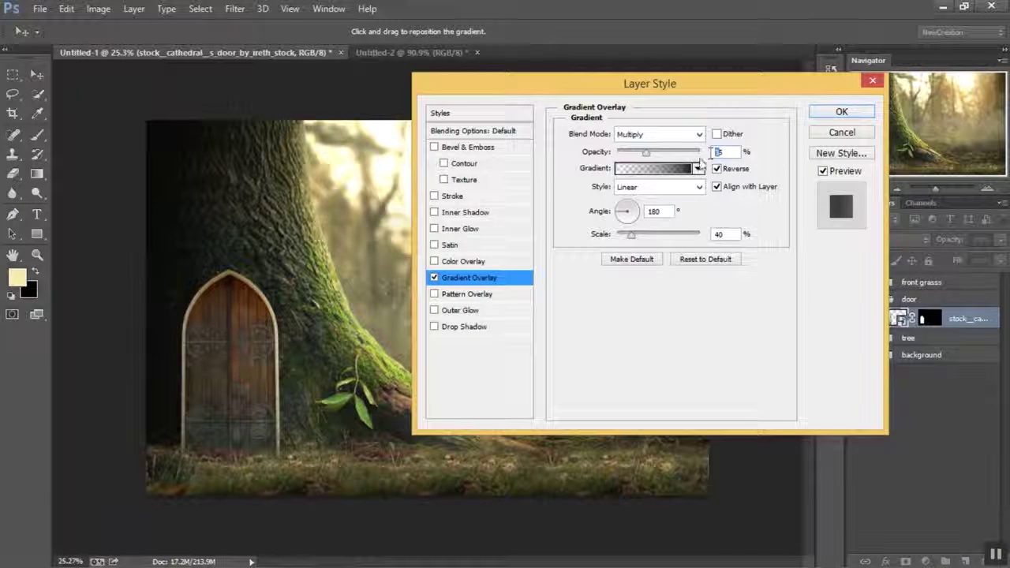
pyautogui.press('Return')
# Step: Add an Inner Shadow to the door layer with a 43° angle and a distance of 61 px
pyautogui.doubleClick(970, 338)
pyautogui.click(464, 212)
pyautogui.moveTo(636, 200); pyautogui.dragTo(659, 200)
pyautogui.doubleClick(653, 175)
# Step: Give the door's inner shadow a warm yellow-orange colour and the Screen blend mode
pyautogui.click(718, 134)
pyautogui.click(833, 345)
pyautogui.click(813, 179)
pyautogui.click(748, 189)
pyautogui.click(951, 169)
pyautogui.click(664, 134)
pyautogui.click(648, 266)
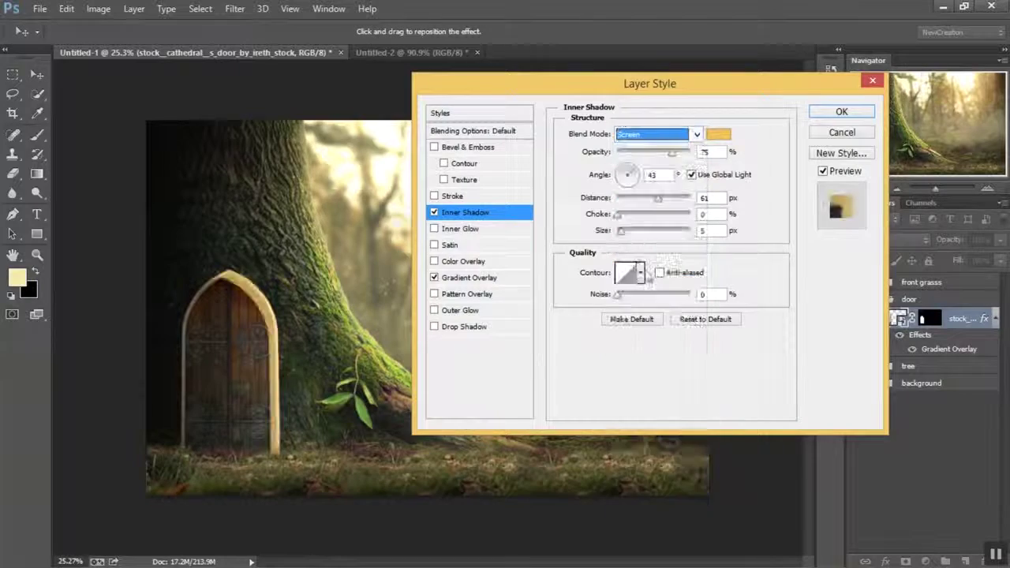
pyautogui.click(649, 135)
pyautogui.click(653, 265)
# Step: Reduce the inner shadow's distance and opacity, set its size to 10 px, and apply the effect after comparing it off and on
pyautogui.moveTo(659, 198); pyautogui.dragTo(627, 213)
pyautogui.moveTo(672, 153)
pyautogui.mouseDown()
pyautogui.moveTo(642, 160)
pyautogui.moveTo(653, 159)
pyautogui.mouseUp()
pyautogui.hotkey('ctrl', '+')
pyautogui.hotkey('ctrl', '+')
pyautogui.hotkey('ctrl', '+')
pyautogui.moveTo(172, 319); pyautogui.dragTo(447, 260)
pyautogui.moveTo(622, 232)
pyautogui.mouseDown()
pyautogui.moveTo(636, 233)
pyautogui.moveTo(624, 231)
pyautogui.mouseUp()
pyautogui.moveTo(709, 232); pyautogui.dragTo(672, 231)
pyautogui.write('10')
pyautogui.moveTo(626, 201); pyautogui.dragTo(624, 203)
pyautogui.click(434, 212)
pyautogui.click(433, 212)
pyautogui.click(834, 113)
# Step: Compare the door with its Inner Shadow effect hidden and shown
pyautogui.hotkey('ctrl', '-')
pyautogui.hotkey('ctrl', '-')
pyautogui.click(911, 348)
pyautogui.click(912, 348)
pyautogui.click(912, 349)
pyautogui.click(912, 348)
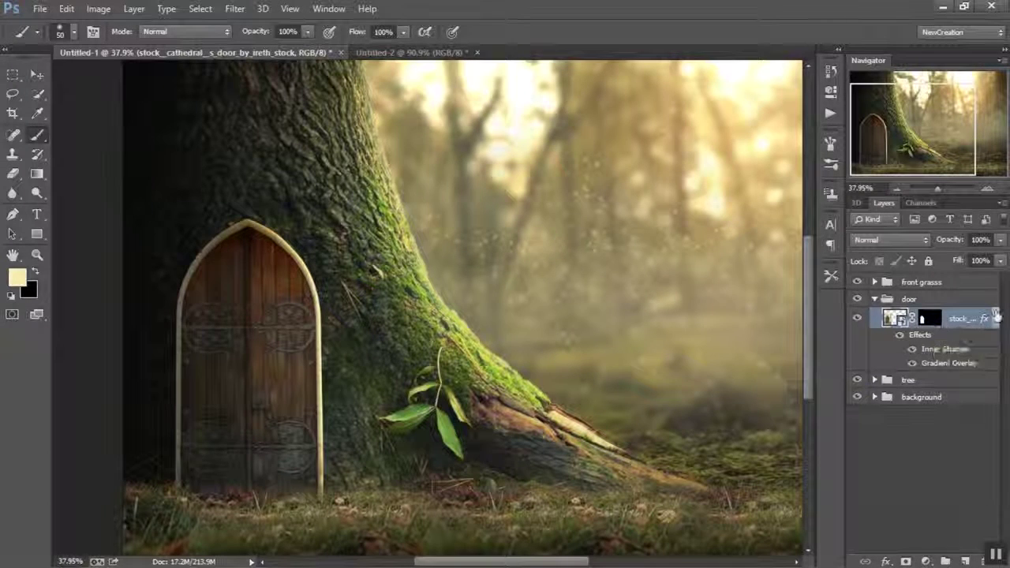
# Step: Create an empty layer below the door layer and set up a black brush with 30% opacity and 50% flow
pyautogui.click(995, 318)
pyautogui.keyDown('ctrl'); pyautogui.click(964, 561); pyautogui.keyUp('ctrl')
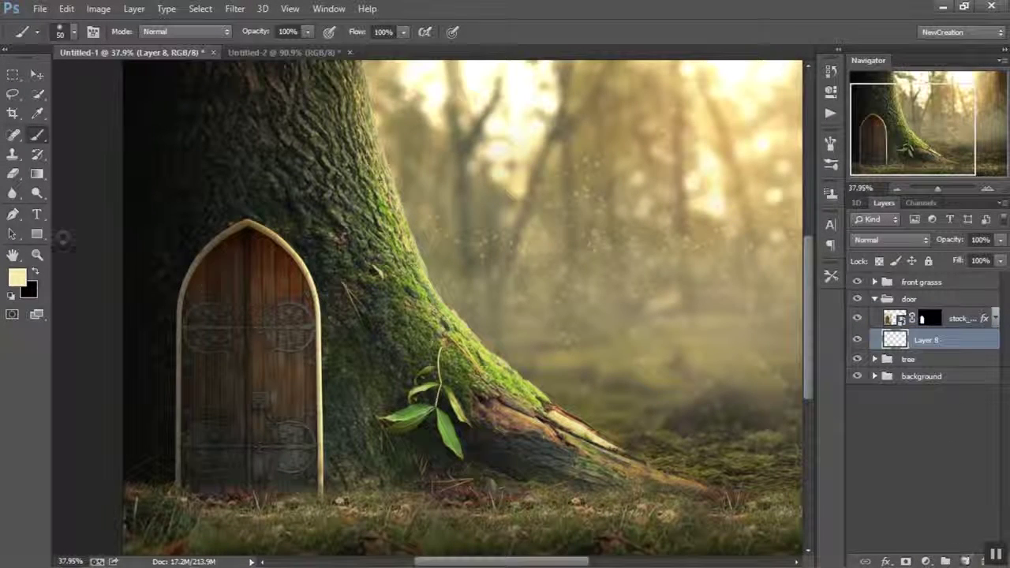
pyautogui.scroll(6, 260, 213)
pyautogui.moveTo(260, 213)
pyautogui.mouseDown()
pyautogui.moveTo(386, 153)
pyautogui.moveTo(410, 177)
pyautogui.mouseUp()
pyautogui.press(']')
pyautogui.press(']')
pyautogui.press(']')
pyautogui.press(']')
pyautogui.press(']')
pyautogui.moveTo(262, 33); pyautogui.dragTo(255, 32)
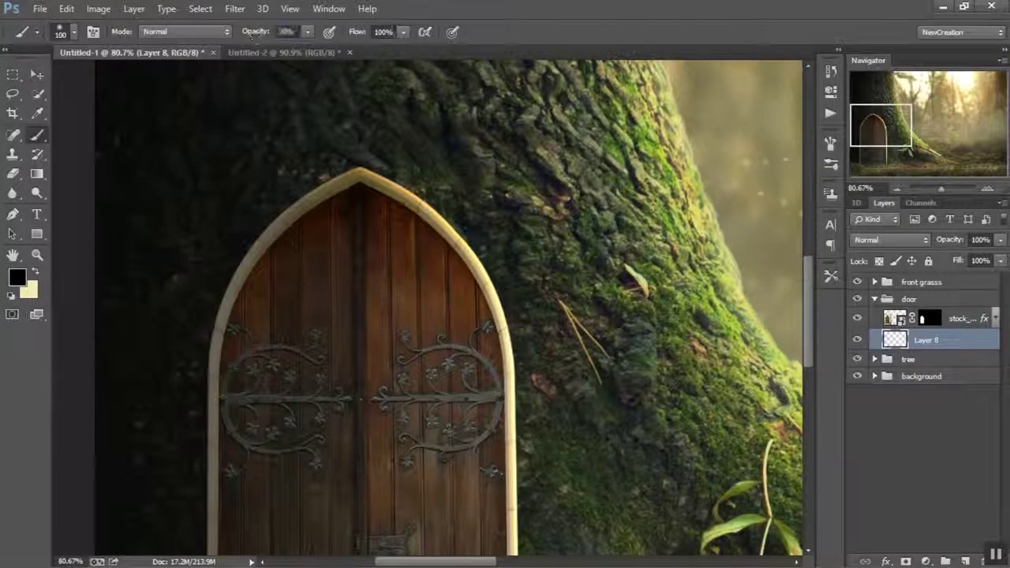
pyautogui.moveTo(354, 34); pyautogui.dragTo(351, 34)
# Step: Paint a soft dark shadow on the trunk along the right edge of the door frame
pyautogui.press('[')
pyautogui.press('[')
pyautogui.moveTo(394, 172); pyautogui.dragTo(451, 230)
pyautogui.moveTo(490, 276); pyautogui.dragTo(467, 145)
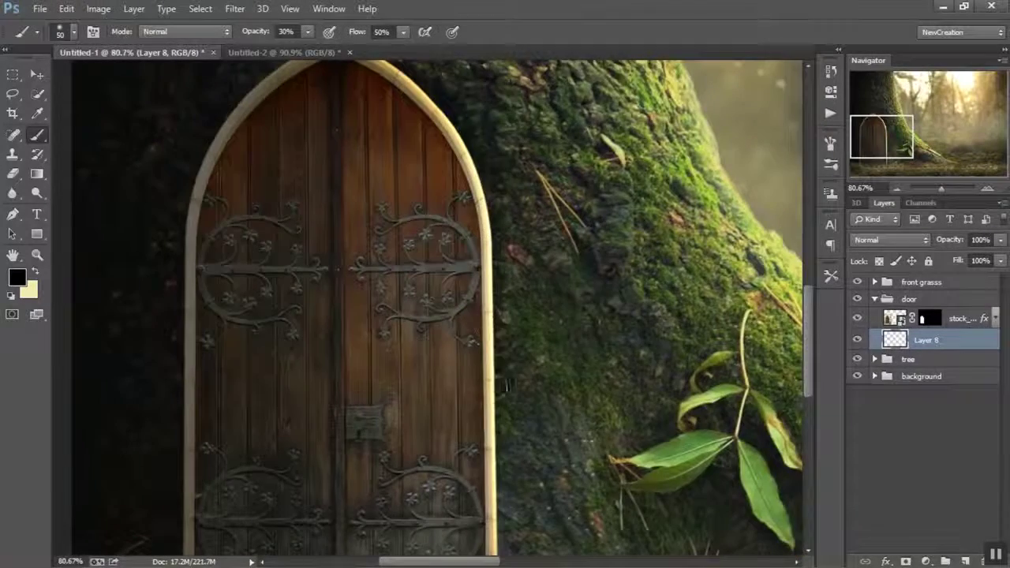
pyautogui.scroll(-6, 494, 317)
pyautogui.press(']')
pyautogui.press(']')
pyautogui.press(']')
pyautogui.moveTo(489, 425); pyautogui.dragTo(483, 294)
# Step: Extend the shadow along the left edge and pointed top of the door frame with a larger brush of about 150 px
pyautogui.press(']')
pyautogui.press(']')
pyautogui.press(']')
pyautogui.press(']')
pyautogui.moveTo(313, 199)
pyautogui.mouseDown()
pyautogui.moveTo(315, 305)
pyautogui.moveTo(308, 397)
pyautogui.mouseUp()
pyautogui.moveTo(374, 117)
pyautogui.mouseDown()
pyautogui.moveTo(350, 122)
pyautogui.moveTo(381, 114)
pyautogui.mouseUp()
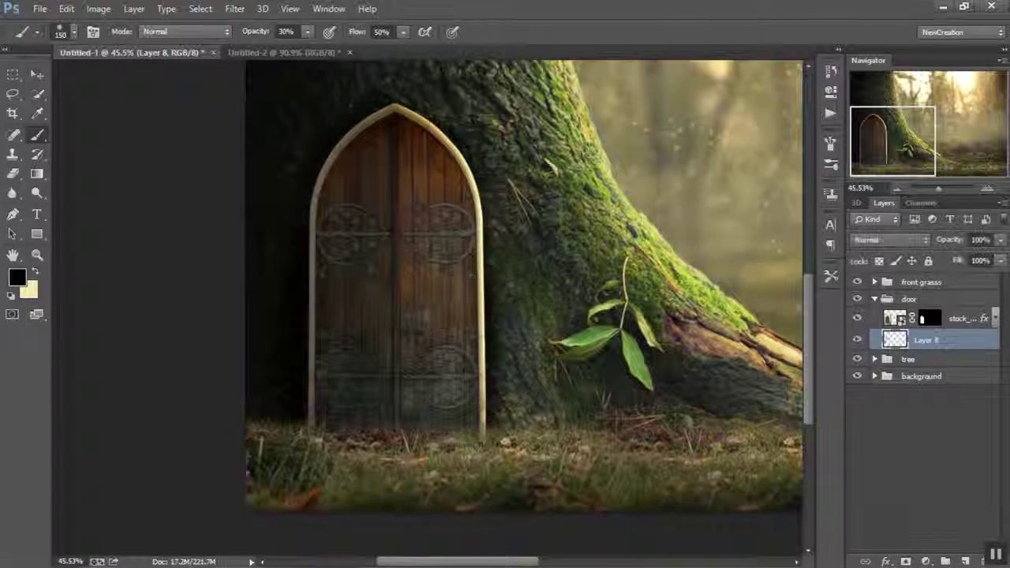
pyautogui.scroll(-1, 442, 221)
# Step: Compare the door with its painted shadow layer hidden and shown
pyautogui.click(978, 240)
pyautogui.click(857, 340)
pyautogui.click(857, 340)
pyautogui.moveTo(970, 240); pyautogui.dragTo(977, 240)
pyautogui.click(858, 339)
pyautogui.click(858, 340)
# Step: Add a layer above the door, fill it with 50% Gray, and clip it to the door layer
pyautogui.click(975, 319)
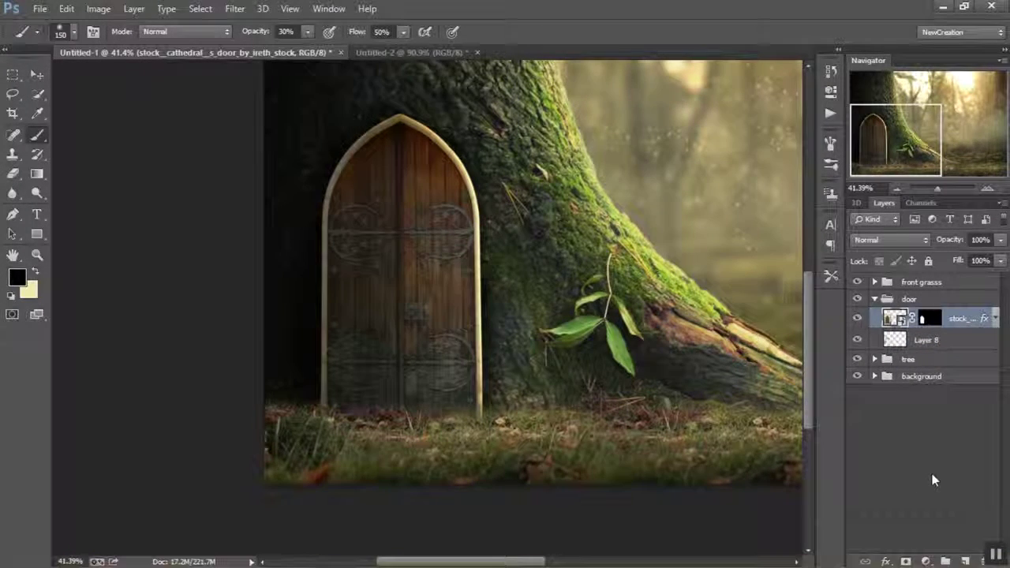
pyautogui.click(925, 561)
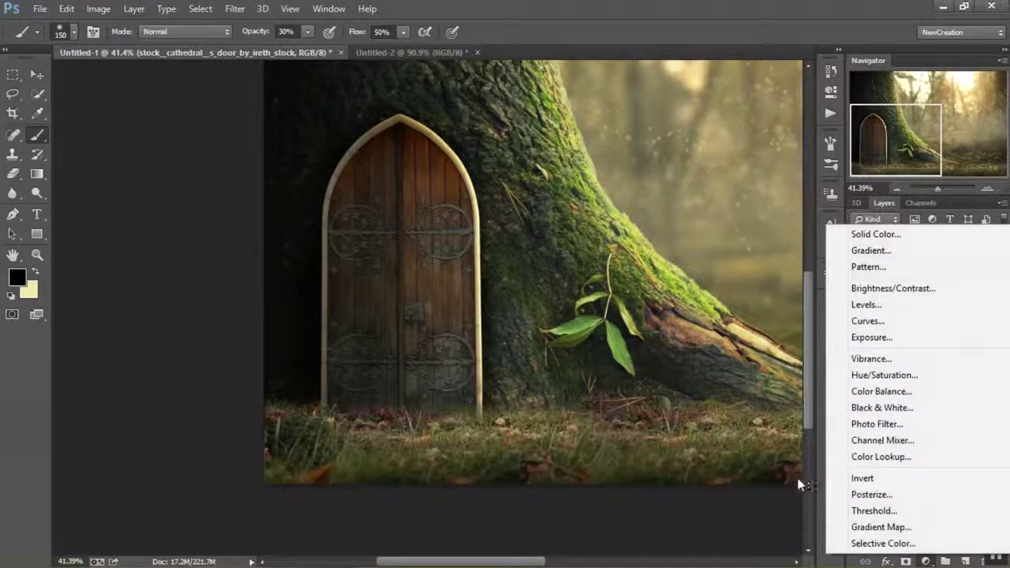
pyautogui.click(798, 484)
pyautogui.click(966, 558)
pyautogui.press('l')
pyautogui.hotkey('ctrl', 'a')
pyautogui.rightClick(327, 226)
pyautogui.click(371, 433)
pyautogui.click(482, 162)
pyautogui.click(462, 273)
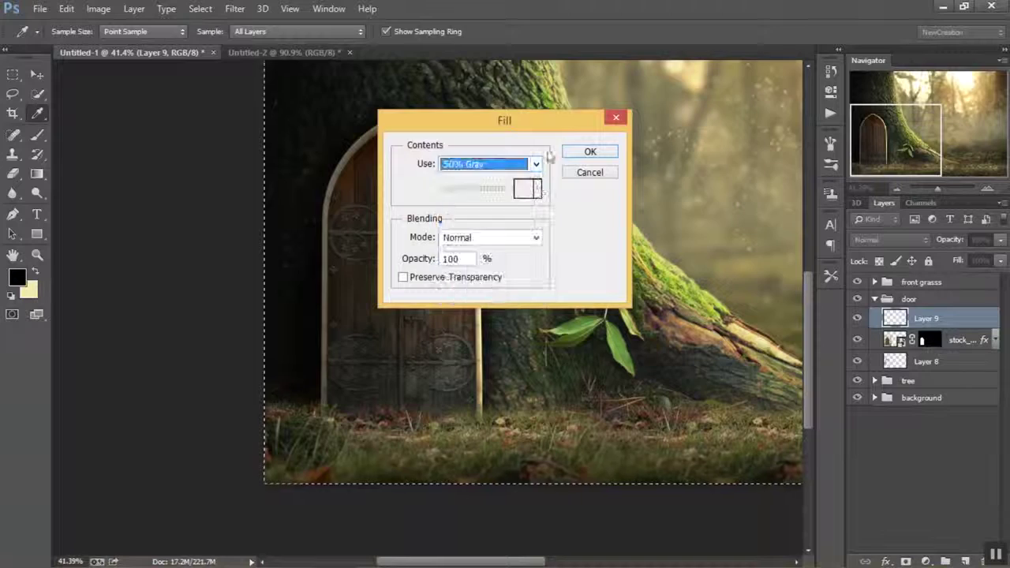
pyautogui.click(570, 156)
pyautogui.keyDown('alt'); pyautogui.click(896, 325); pyautogui.keyUp('alt')
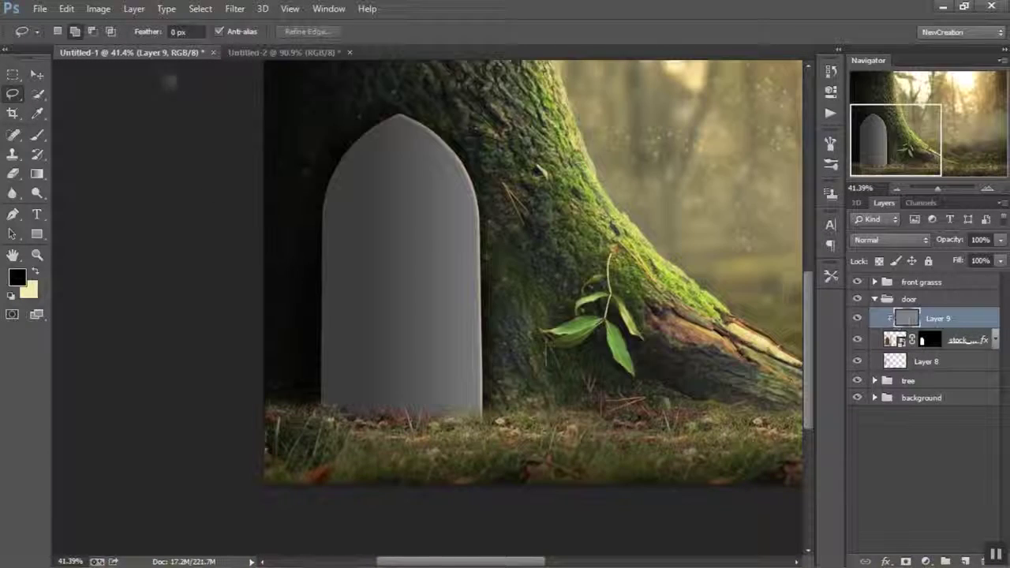
# Step: Set the gray layer's blend mode to Overlay and darken the left half of the door with a large Burn brush
pyautogui.click(889, 239)
pyautogui.click(871, 184)
pyautogui.rightClick(37, 194)
pyautogui.click(87, 207)
pyautogui.press(']')
pyautogui.press(']')
pyautogui.press(']')
pyautogui.press(']')
pyautogui.press(']')
pyautogui.press(']')
pyautogui.press(']')
pyautogui.press(']')
pyautogui.press(']')
pyautogui.moveTo(347, 163)
pyautogui.mouseDown()
pyautogui.moveTo(318, 300)
pyautogui.moveTo(335, 202)
pyautogui.moveTo(356, 371)
pyautogui.moveTo(395, 345)
pyautogui.moveTo(377, 193)
pyautogui.moveTo(373, 316)
pyautogui.mouseUp()
# Step: Burn the shaded side of the door further with a smaller 175 px brush, switching the range to Highlights
pyautogui.click(181, 31)
pyautogui.click(178, 46)
pyautogui.press('[')
pyautogui.press('[')
pyautogui.click(180, 31)
pyautogui.click(170, 75)
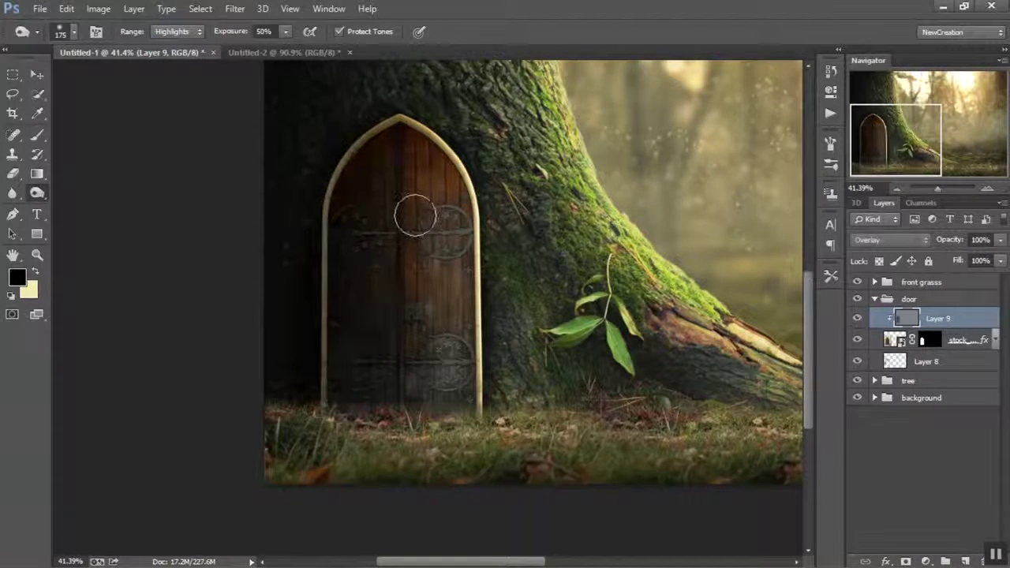
# Step: Lighten the right frame edge and right panel of the door with the Dodge tool at 50% exposure on Midtones
pyautogui.rightClick(37, 193)
pyautogui.click(90, 189)
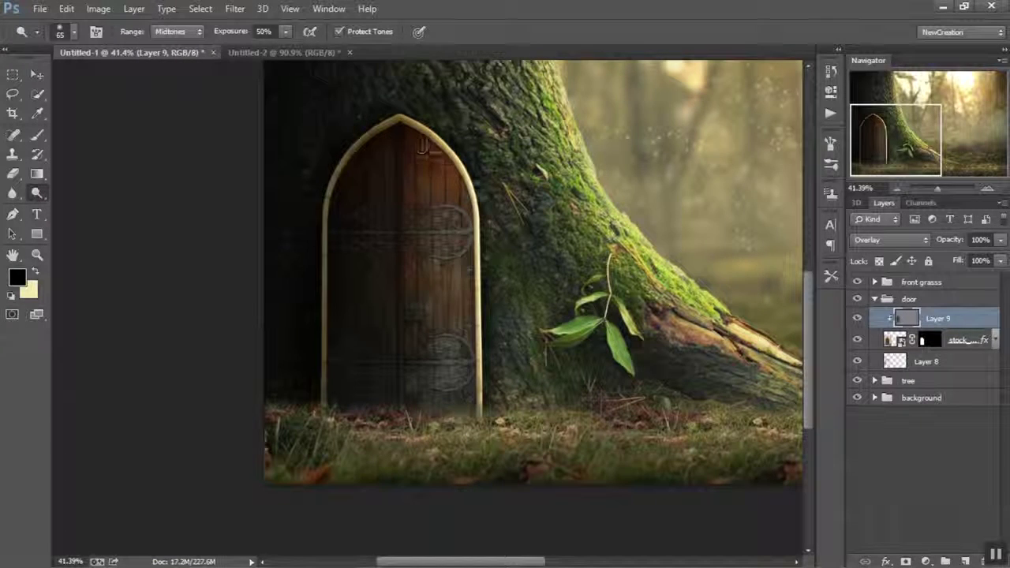
pyautogui.moveTo(478, 251); pyautogui.dragTo(479, 404)
pyautogui.press(']')
pyautogui.press(']')
pyautogui.press(']')
pyautogui.press(']')
pyautogui.press(']')
pyautogui.press(']')
pyautogui.press(']')
pyautogui.moveTo(428, 157); pyautogui.dragTo(457, 407)
# Step: Compare the door with the dodge and burn layer hidden and shown
pyautogui.click(859, 319)
pyautogui.click(858, 318)
pyautogui.click(857, 318)
pyautogui.click(857, 318)
pyautogui.click(858, 318)
pyautogui.click(857, 318)
# Step: Dodge the upper part of the right door panel near the central seam
pyautogui.moveTo(405, 146); pyautogui.dragTo(423, 257)
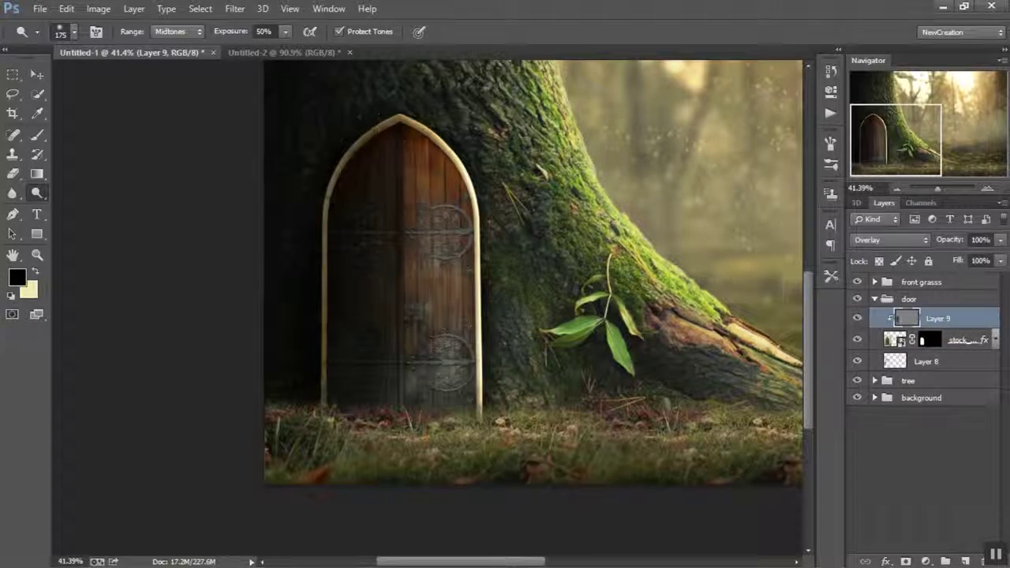
pyautogui.scroll(-5, 526, 323)
pyautogui.scroll(2, 526, 324)
pyautogui.moveTo(166, 394)
pyautogui.mouseDown()
pyautogui.moveTo(173, 410)
pyautogui.moveTo(261, 330)
pyautogui.mouseUp()
pyautogui.scroll(2, 192, 395)
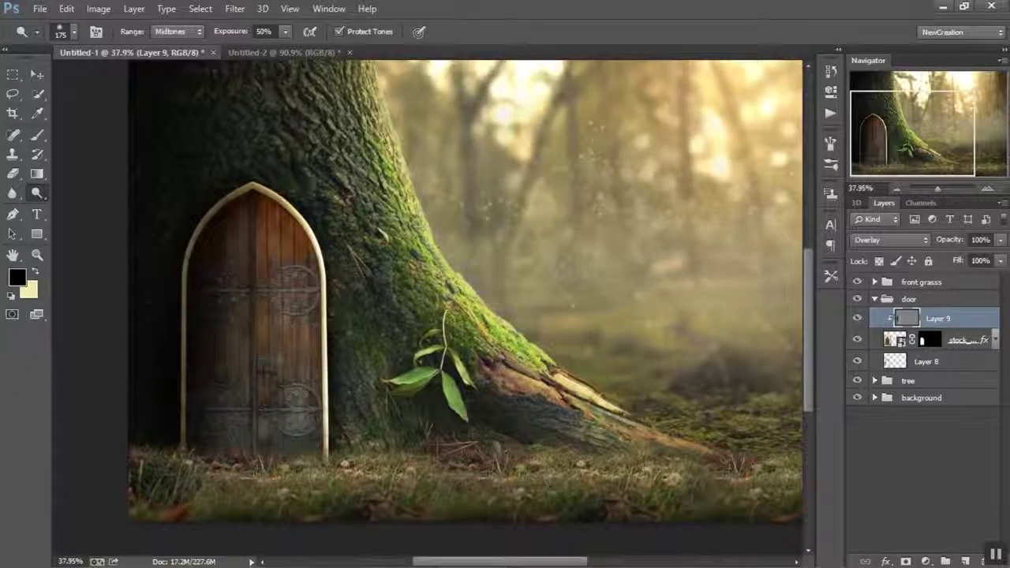
# Step: Add a Levels adjustment clipped to the door with input levels of 5, 0.82 and 216
pyautogui.click(925, 561)
pyautogui.click(866, 307)
pyautogui.click(699, 312)
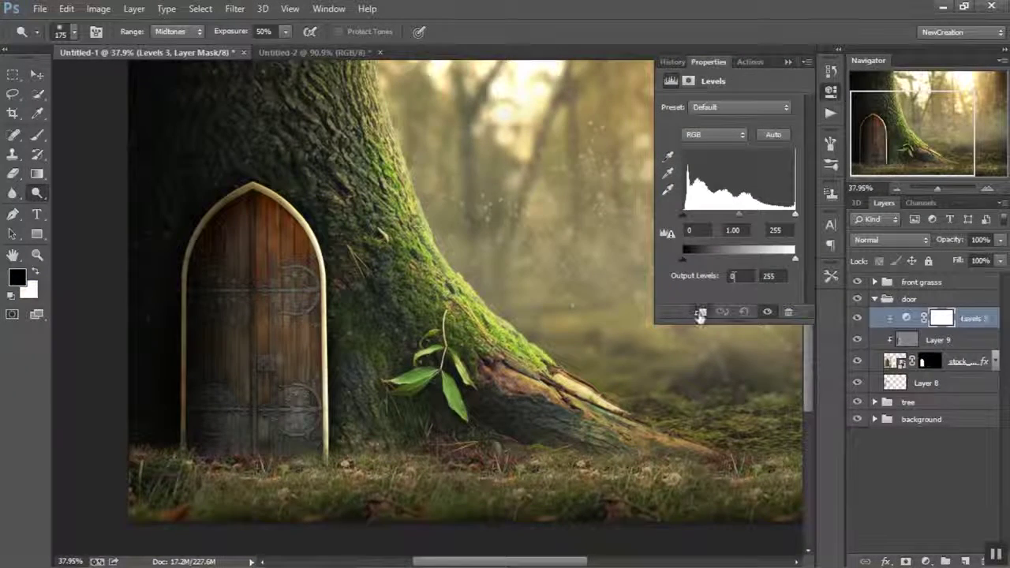
pyautogui.moveTo(696, 231); pyautogui.dragTo(669, 233)
pyautogui.write('5')
pyautogui.press('Tab')
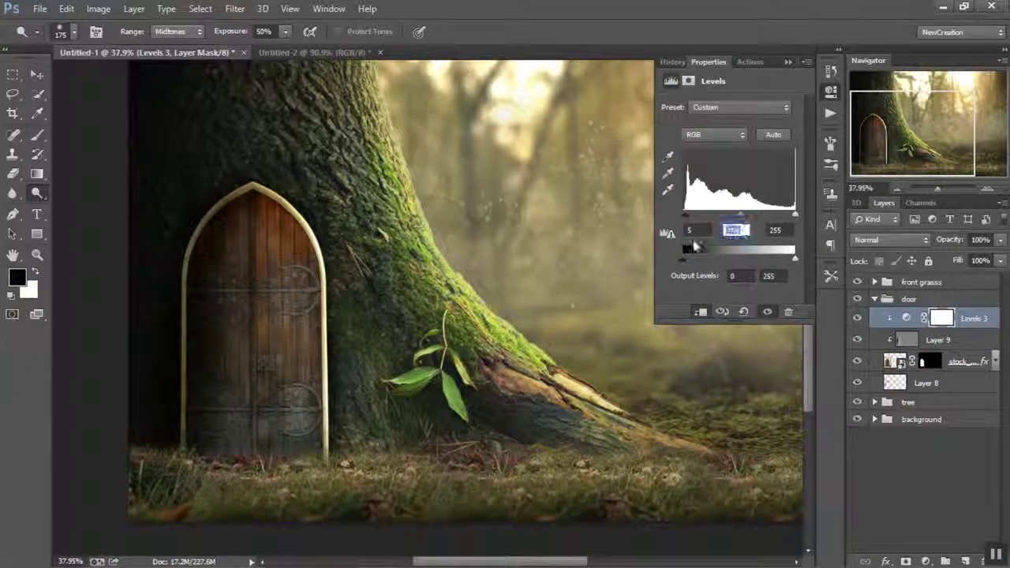
pyautogui.write('0.82')
pyautogui.press('Tab')
pyautogui.write('21')
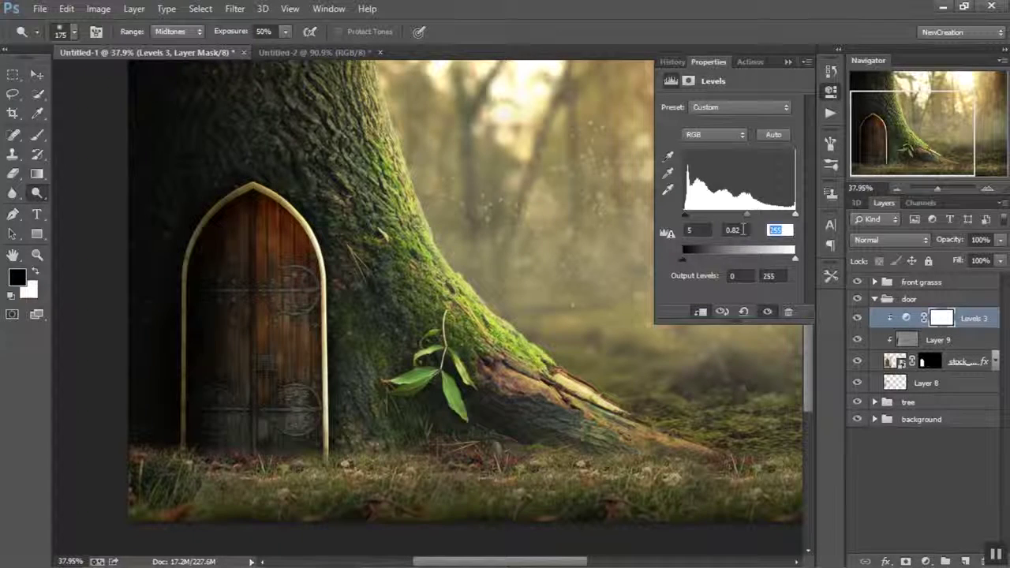
pyautogui.write('6')
pyautogui.press('Tab')
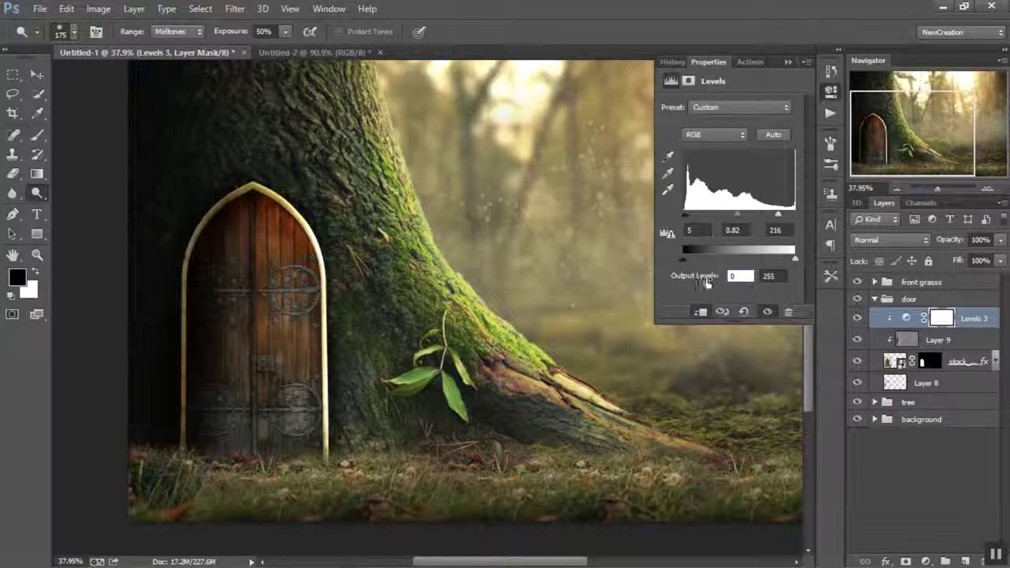
# Step: Set the door Levels adjustment's output levels to 3 and 237
pyautogui.write('3')
pyautogui.press('Tab')
pyautogui.write('237')
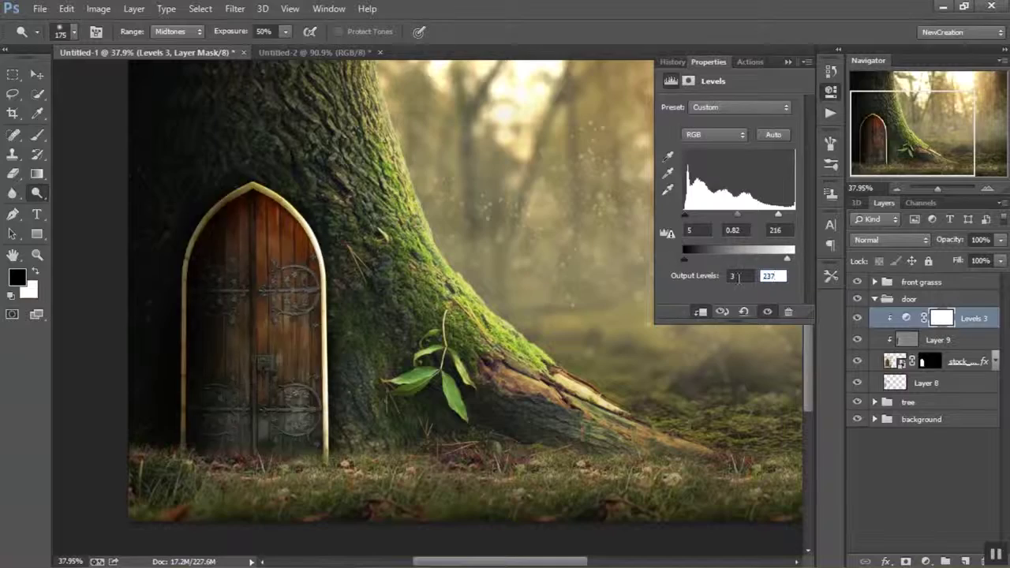
# Step: Add a second clipped Levels adjustment above the first and darken the door by lowering the output white level to 62
pyautogui.click(926, 560)
pyautogui.click(878, 245)
pyautogui.click(701, 312)
pyautogui.moveTo(794, 258); pyautogui.dragTo(727, 259)
pyautogui.moveTo(739, 215); pyautogui.dragTo(751, 216)
pyautogui.moveTo(683, 214); pyautogui.dragTo(681, 220)
pyautogui.moveTo(750, 216); pyautogui.dragTo(738, 217)
pyautogui.moveTo(728, 259); pyautogui.dragTo(709, 259)
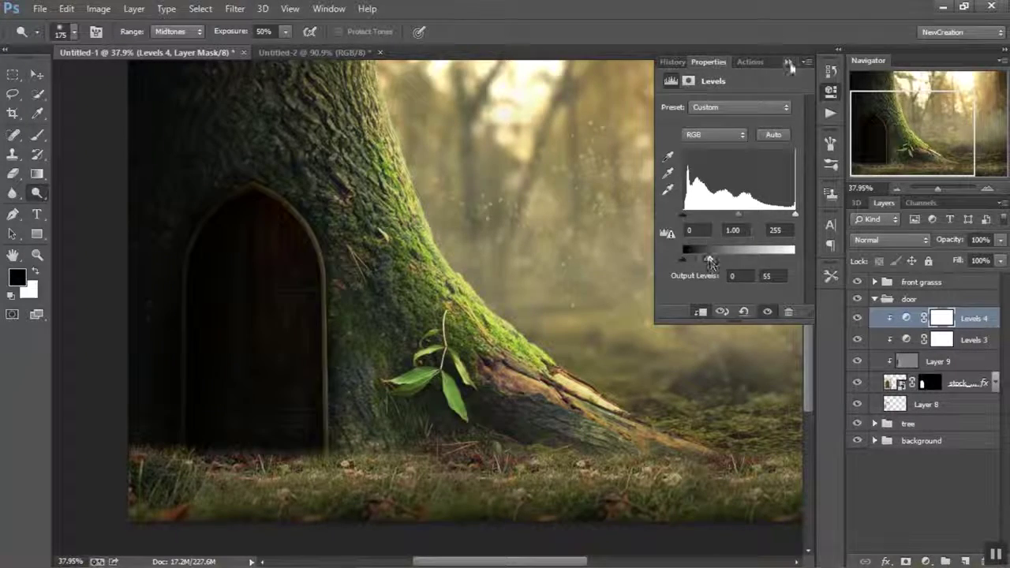
pyautogui.click(788, 63)
# Step: Paint black on the dark Levels adjustment's mask to bring back the light on the door's right side
pyautogui.click(37, 135)
pyautogui.moveTo(305, 232); pyautogui.dragTo(333, 349)
pyautogui.scroll(-2, 334, 349)
pyautogui.press(']')
pyautogui.press(']')
pyautogui.press(']')
pyautogui.press(']')
pyautogui.press(']')
pyautogui.press(']')
pyautogui.moveTo(201, 325)
pyautogui.mouseDown()
pyautogui.moveTo(194, 367)
pyautogui.moveTo(214, 479)
pyautogui.mouseUp()
# Step: Reveal the area near the door's peak on the same mask with a smaller 250 px brush
pyautogui.press('[')
pyautogui.press('[')
pyautogui.press('[')
pyautogui.press('[')
pyautogui.moveTo(203, 276); pyautogui.dragTo(184, 282)
# Step: Compare the dark Levels adjustment off and on, and set its layer opacity to 50%
pyautogui.click(857, 317)
pyautogui.click(856, 318)
pyautogui.click(982, 240)
pyautogui.write('50')
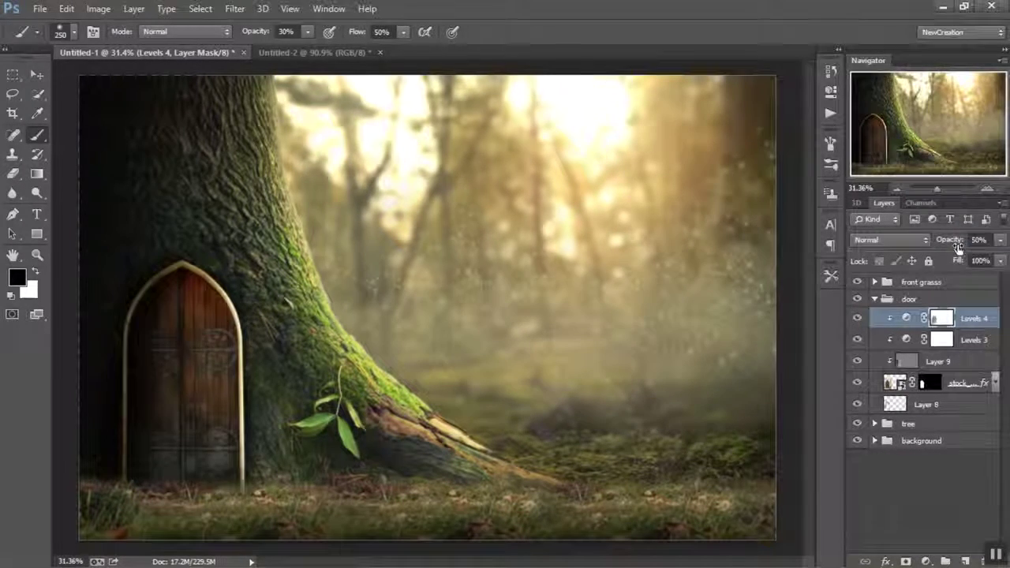
pyautogui.press('Return')
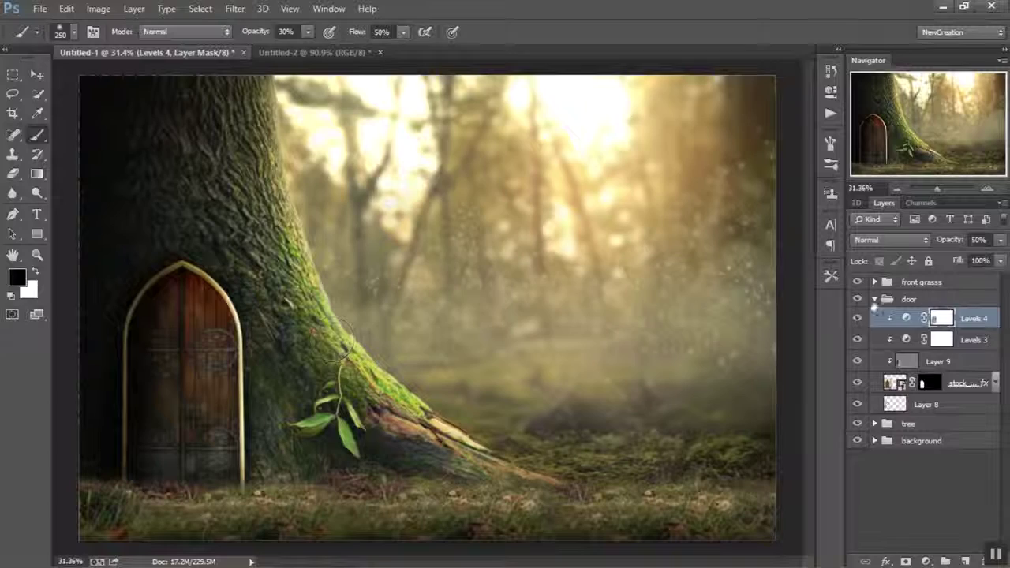
pyautogui.click(875, 300)
pyautogui.click(875, 300)
pyautogui.click(907, 320)
pyautogui.click(926, 561)
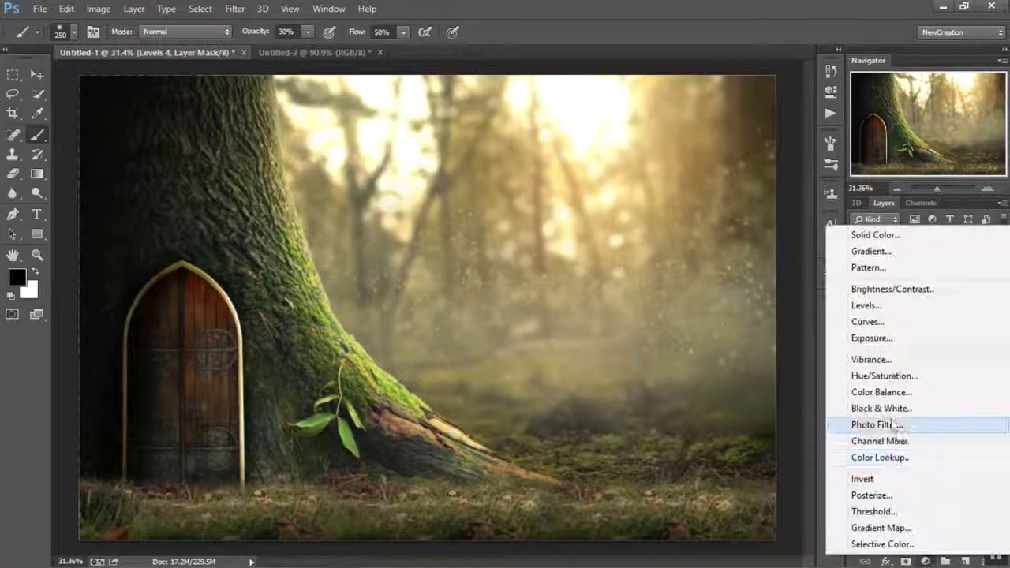
pyautogui.click(880, 528)
pyautogui.hotkey('ctrl', 'z')
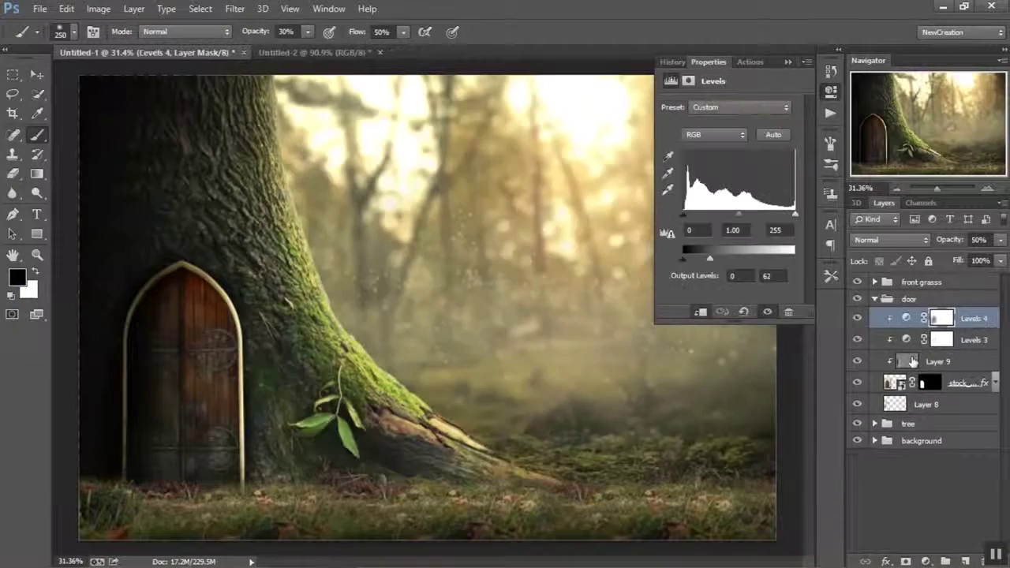
# Step: Add a Hue/Saturation adjustment clipped to the door with saturation set to -30
pyautogui.click(925, 561)
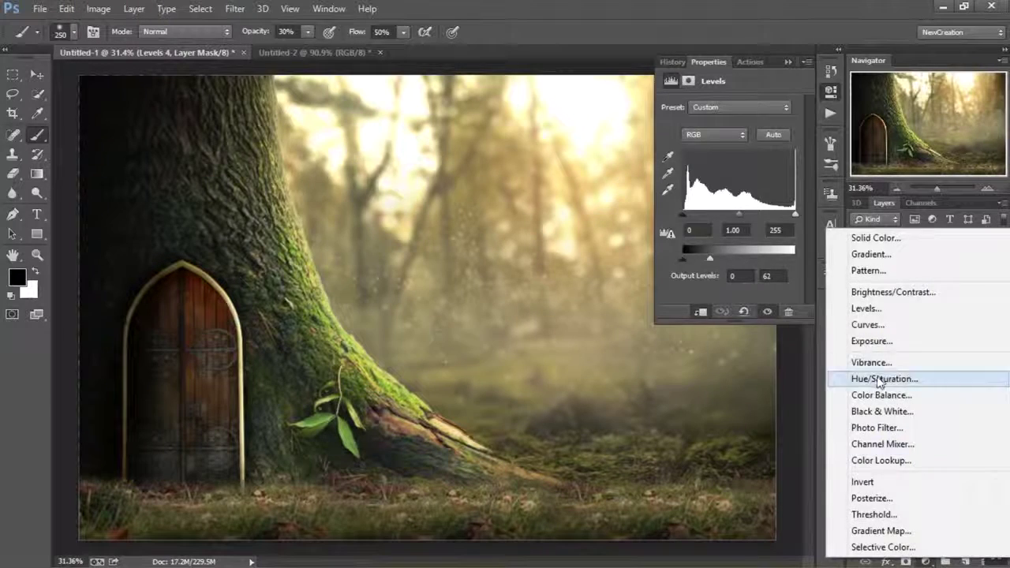
pyautogui.click(867, 379)
pyautogui.click(740, 181)
pyautogui.write('-30')
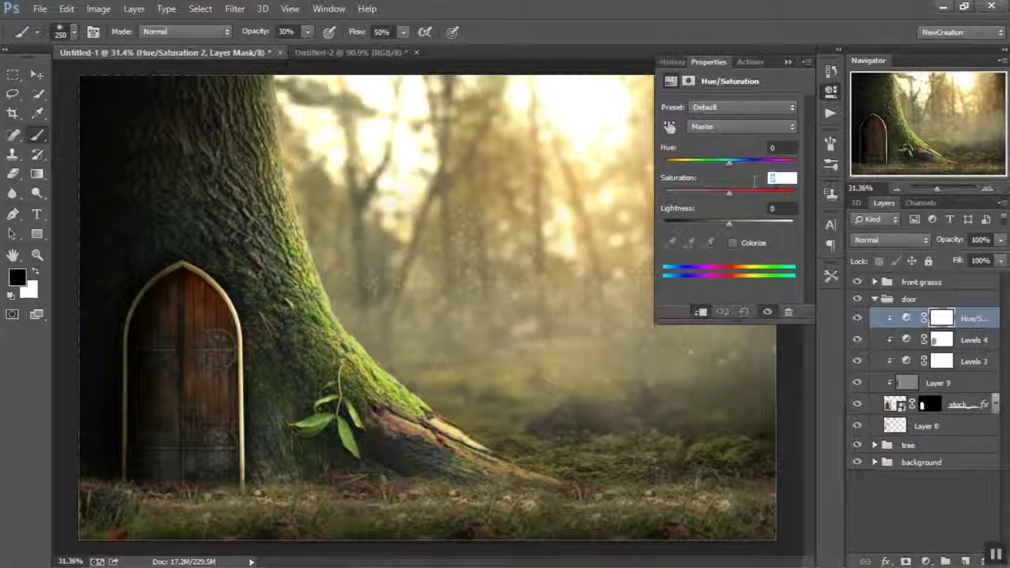
pyautogui.press('Return')
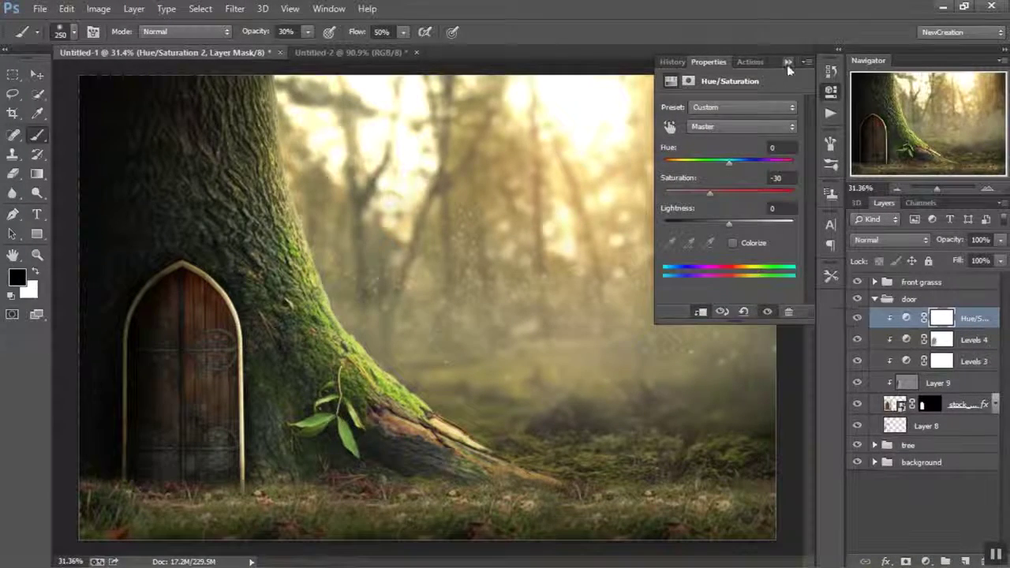
pyautogui.click(787, 64)
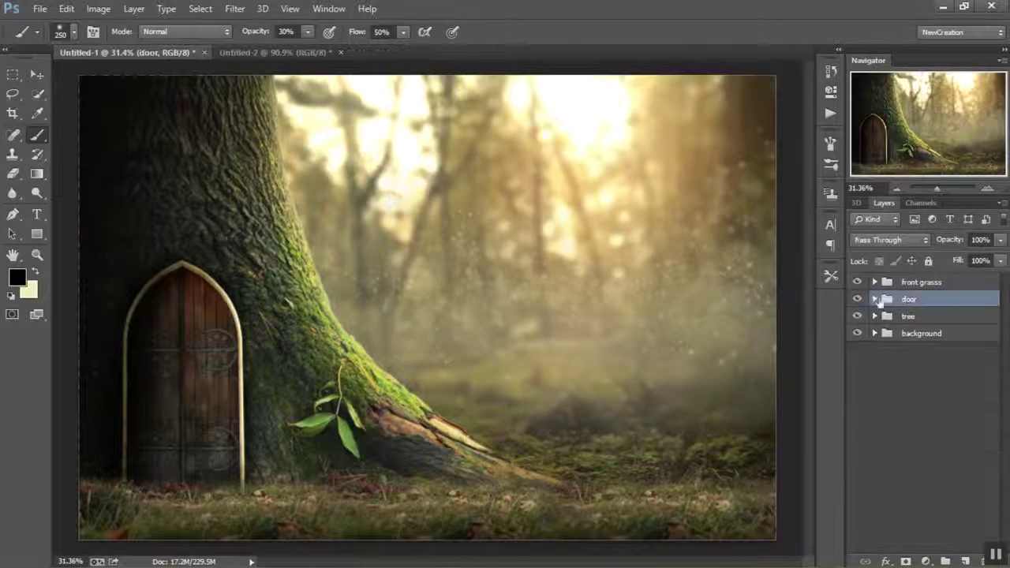
# Step: Place the daenerys_targaryen stock image above the door group, scaled so the woman stands against the tree root beside the door
pyautogui.click(288, 554)
pyautogui.moveTo(246, 110); pyautogui.dragTo(341, 345)
pyautogui.rightClick(350, 337)
pyautogui.click(415, 434)
pyautogui.moveTo(590, 76); pyautogui.dragTo(464, 238)
pyautogui.moveTo(430, 396); pyautogui.dragTo(382, 383)
pyautogui.moveTo(428, 226); pyautogui.dragTo(408, 251)
pyautogui.moveTo(383, 355); pyautogui.dragTo(402, 354)
pyautogui.press('Return')
pyautogui.press('b')
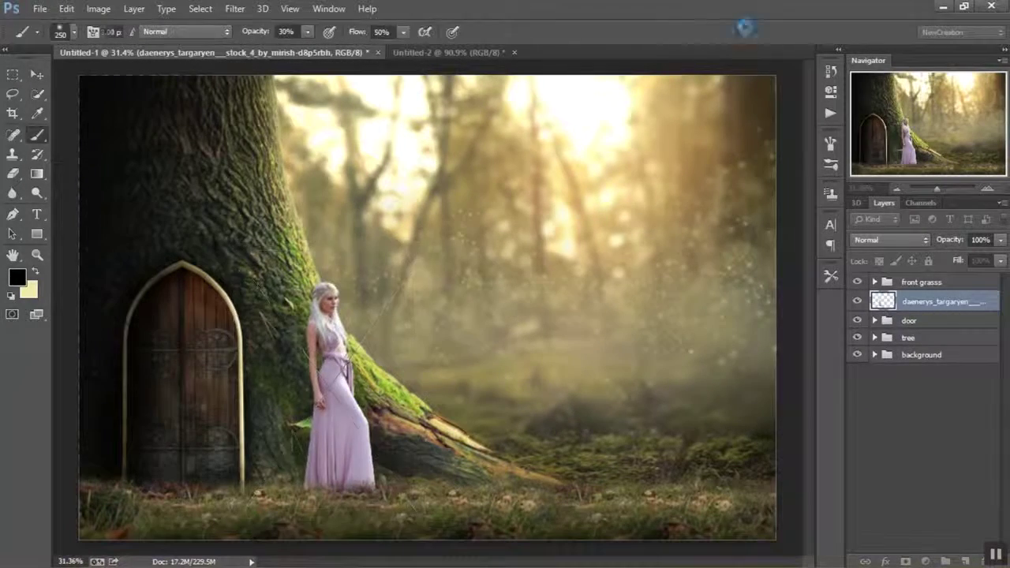
pyautogui.moveTo(345, 366)
pyautogui.mouseDown()
pyautogui.moveTo(360, 331)
pyautogui.moveTo(348, 368)
pyautogui.mouseUp()
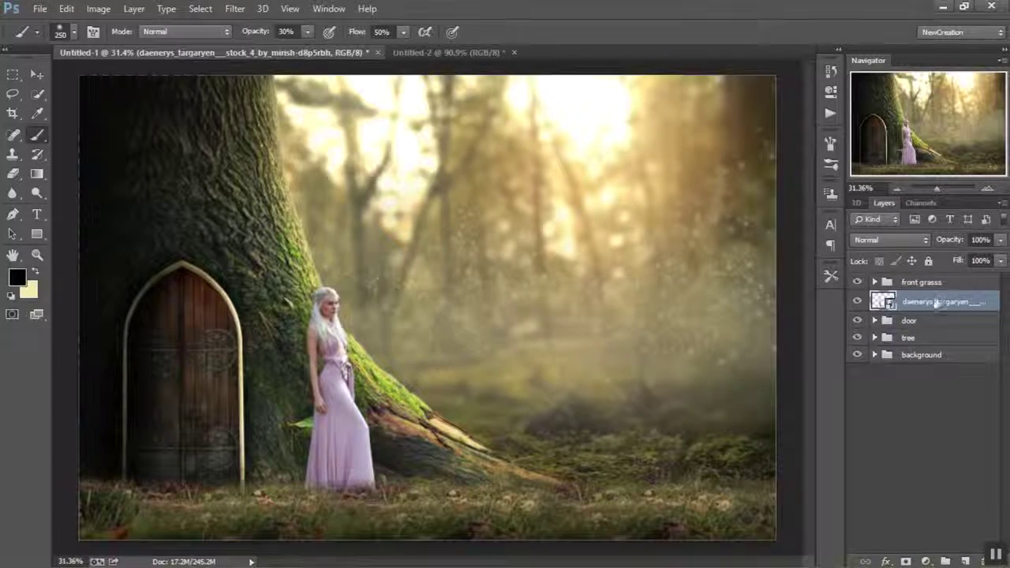
# Step: Add a black-to-transparent Gradient Overlay to the woman's layer at 61% scale, shifted down so it darkens her dress's hem
pyautogui.doubleClick(986, 300)
pyautogui.click(473, 276)
pyautogui.click(655, 168)
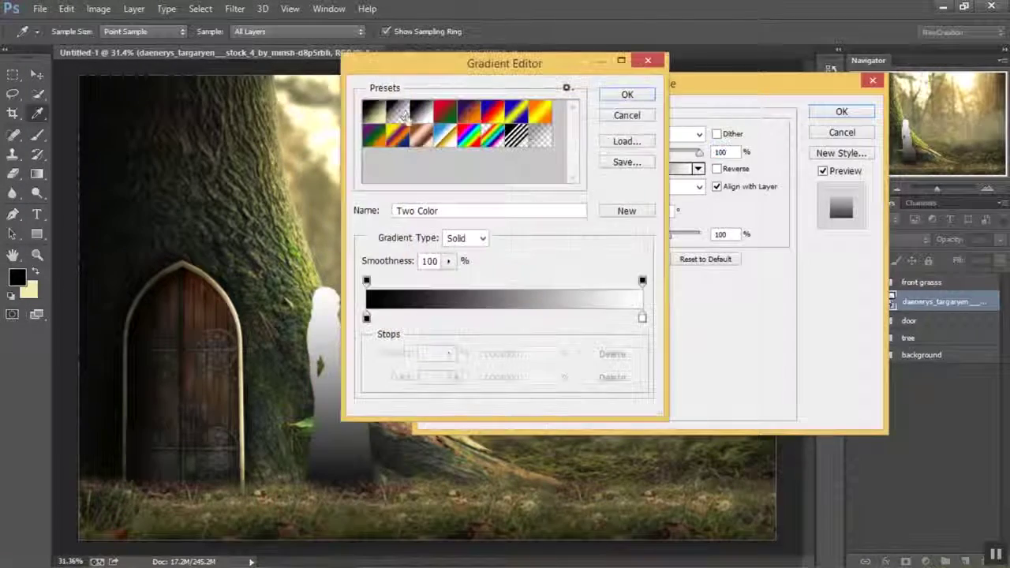
pyautogui.click(398, 112)
pyautogui.click(627, 95)
pyautogui.moveTo(667, 235); pyautogui.dragTo(642, 236)
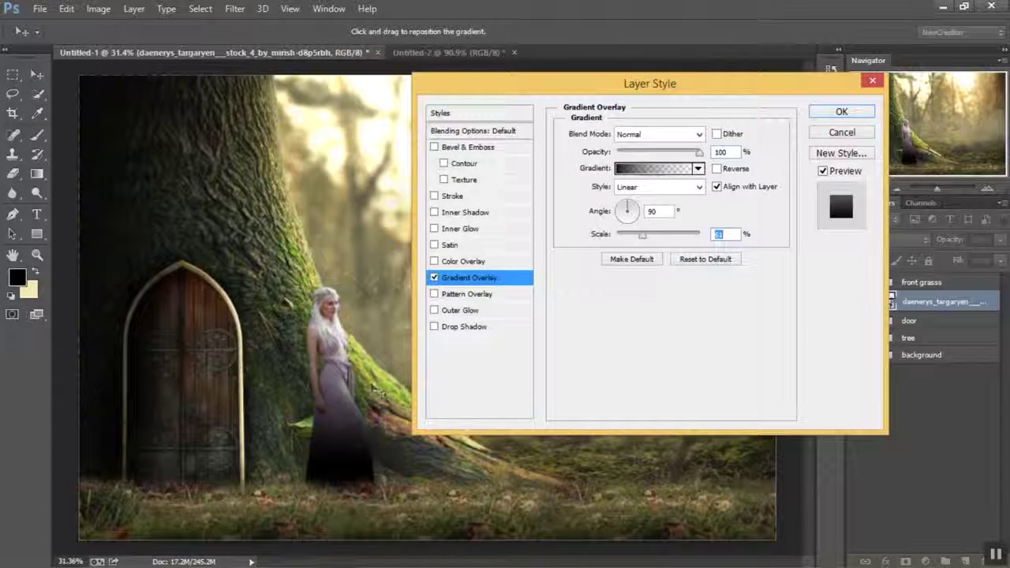
pyautogui.moveTo(369, 384); pyautogui.dragTo(362, 436)
# Step: Set the gradient overlay's blend mode to Multiply, reduce its opacity and apply the layer style
pyautogui.click(674, 136)
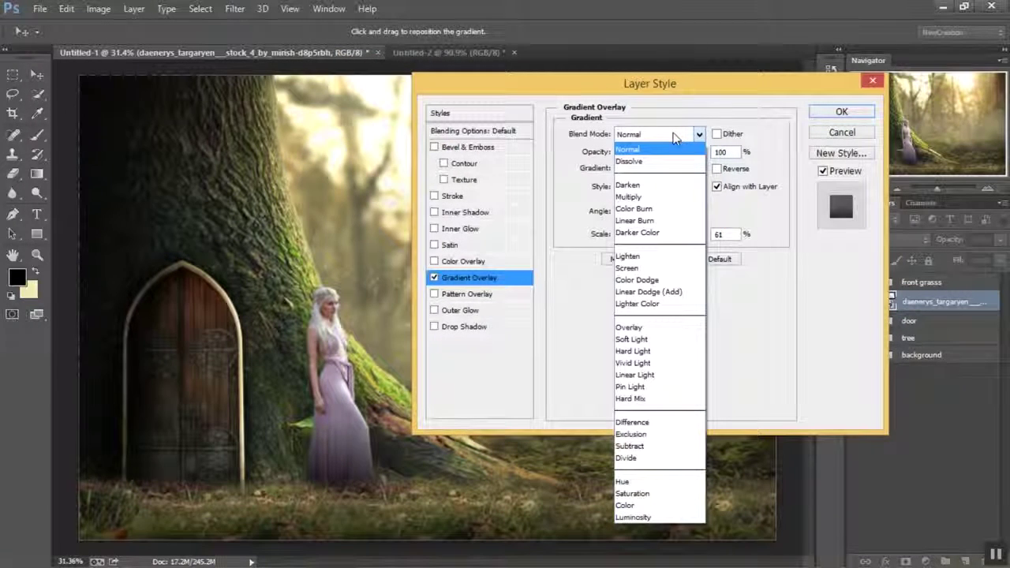
pyautogui.click(628, 197)
pyautogui.doubleClick(722, 151)
pyautogui.write('470')
pyautogui.press('Return')
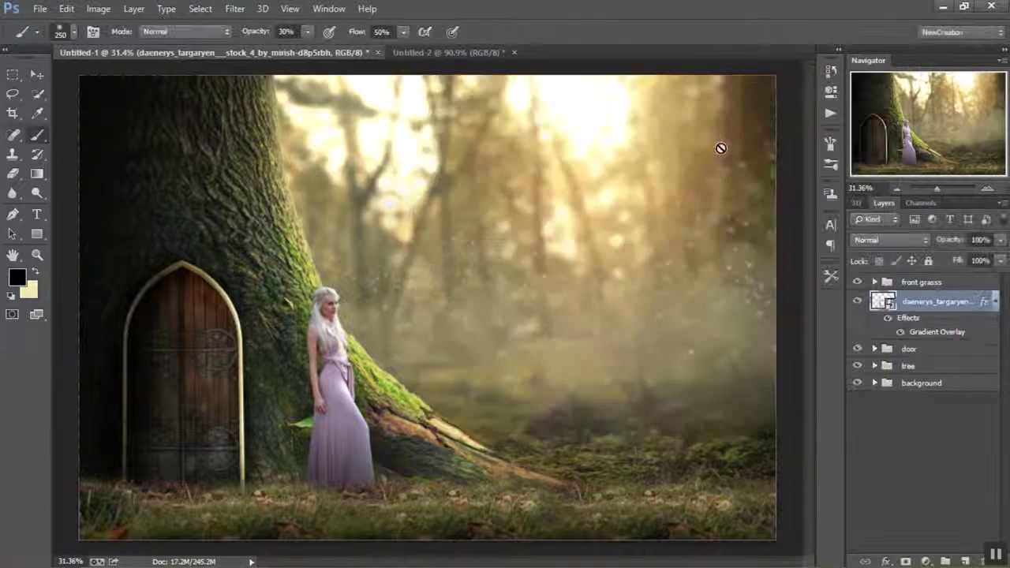
# Step: Try a Color Balance adjustment clipped to the woman with midtones at cyan–red -5, magenta–green -51 and yellow–blue 11
pyautogui.click(926, 561)
pyautogui.click(878, 401)
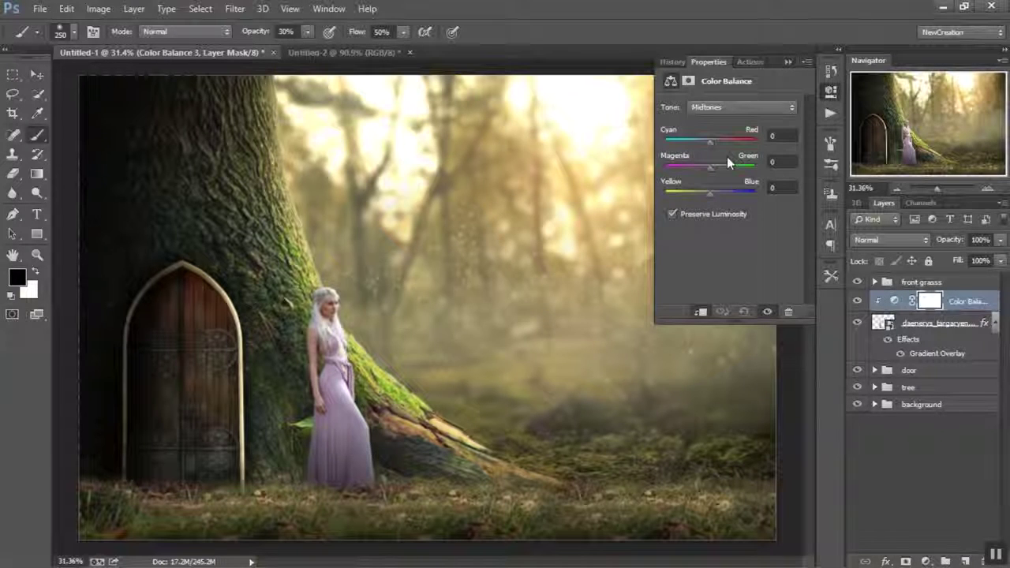
pyautogui.click(779, 158)
pyautogui.write('-51')
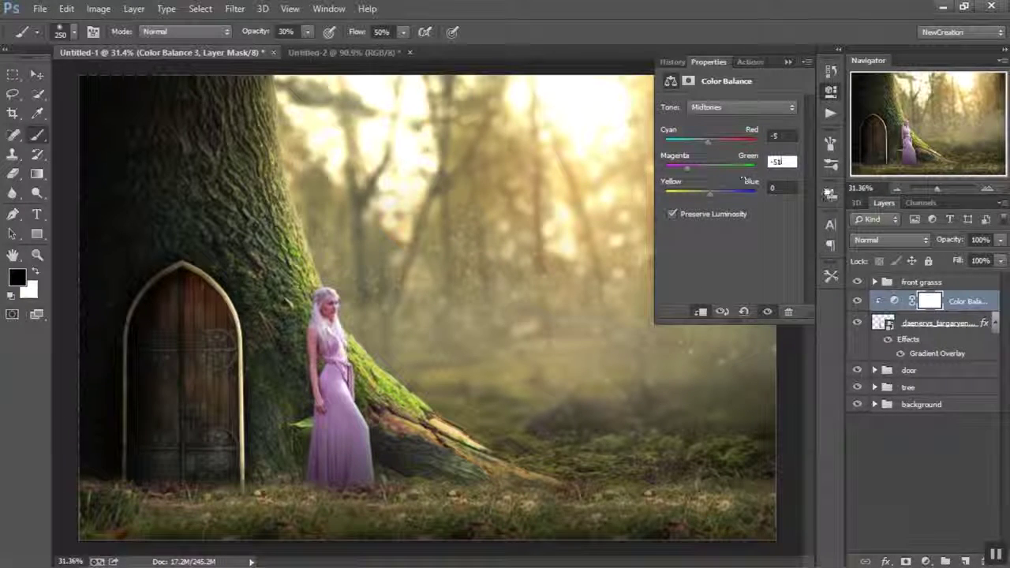
pyautogui.write('11')
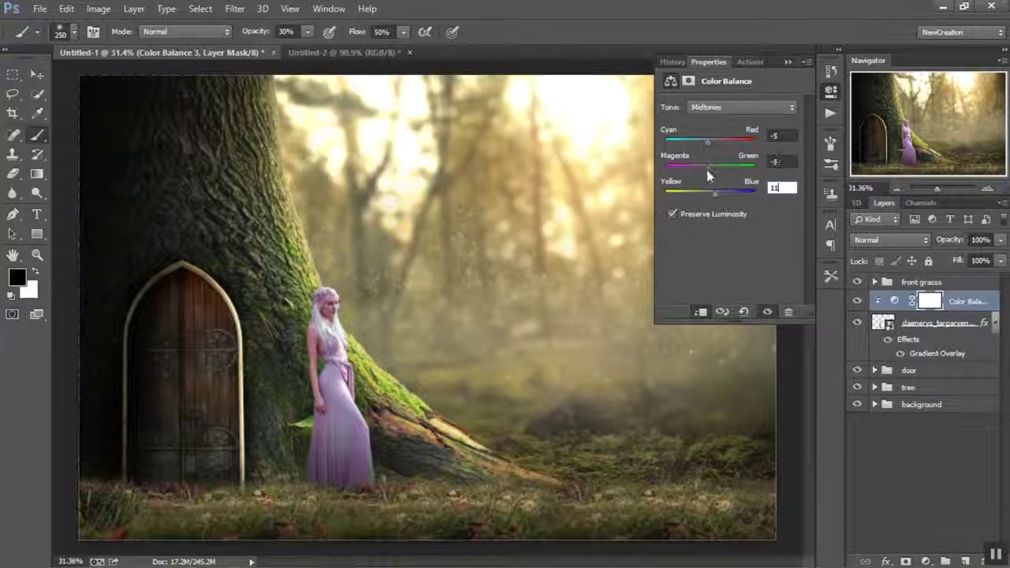
# Step: Undo those Color Balance changes and try the midtones again with cyan–red at -5 and magenta–green at +16
pyautogui.hotkey('ctrl', 'alt', 'z')
pyautogui.hotkey('ctrl', 'alt', 'z')
pyautogui.hotkey('ctrl', 'alt', 'z')
pyautogui.hotkey('ctrl', 'alt', 'z')
pyautogui.hotkey('ctrl', 'shift', 'z')
pyautogui.moveTo(781, 136); pyautogui.dragTo(723, 193)
pyautogui.write('-5')
pyautogui.click(700, 311)
pyautogui.click(781, 187)
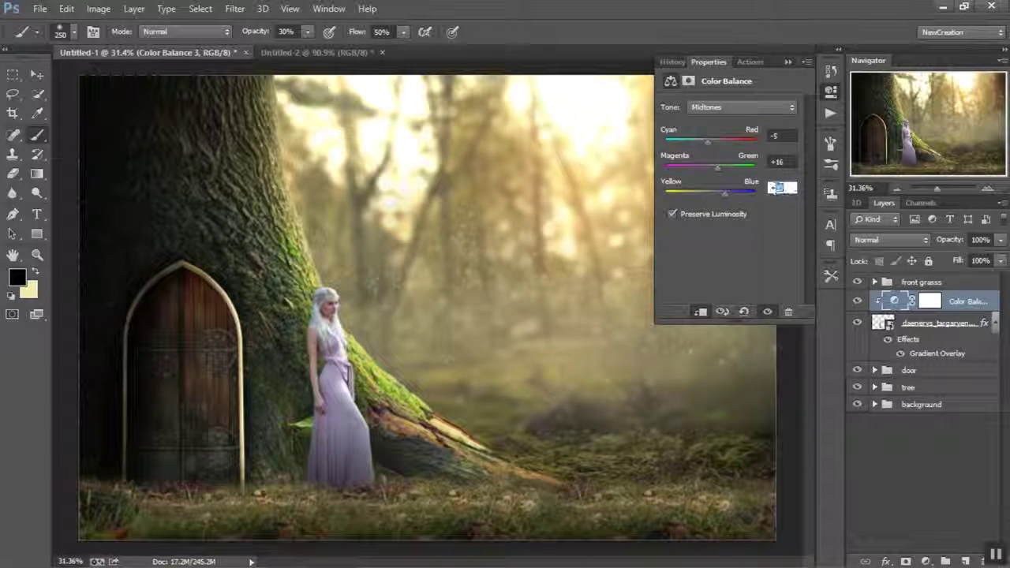
# Step: Delete the Color Balance adjustment clipped to the woman
pyautogui.click(713, 107)
pyautogui.click(973, 301)
pyautogui.rightClick(984, 303)
pyautogui.click(710, 175)
pyautogui.click(787, 311)
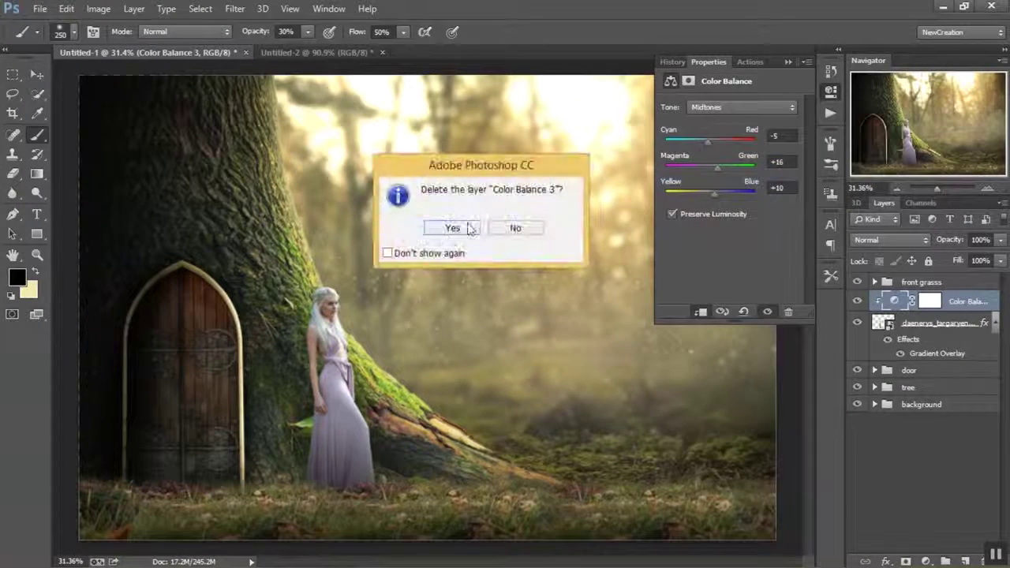
pyautogui.click(450, 229)
pyautogui.click(787, 62)
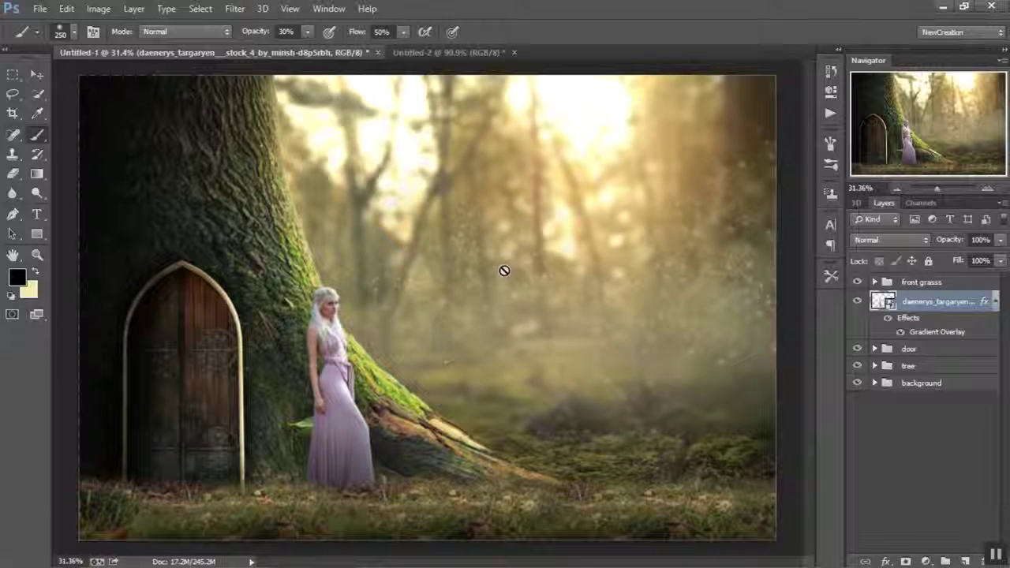
# Step: Add a Vibrance adjustment of -30 clipped to the woman's layer
pyautogui.click(925, 561)
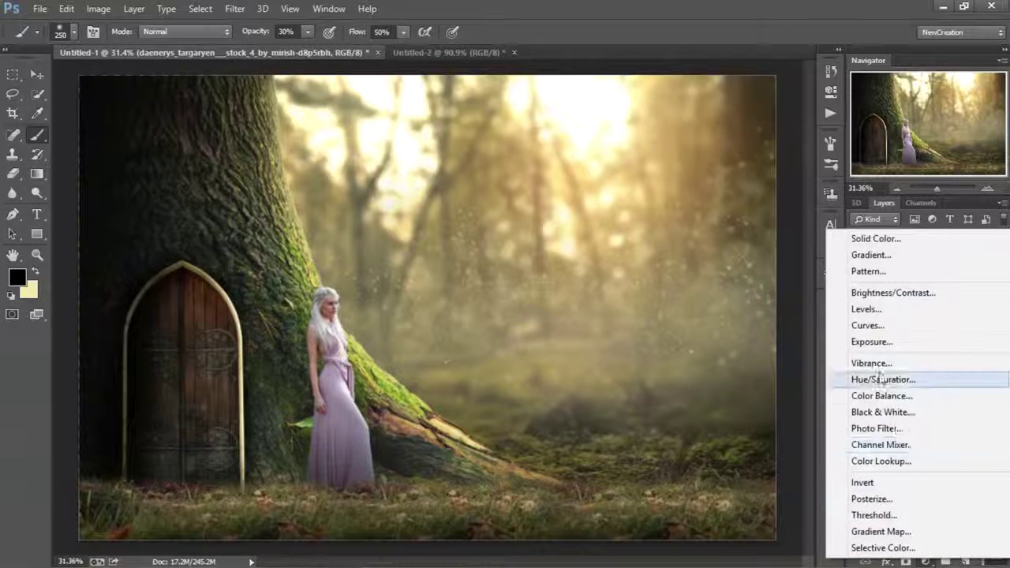
pyautogui.click(856, 361)
pyautogui.write('-30')
pyautogui.press('Return')
pyautogui.click(830, 92)
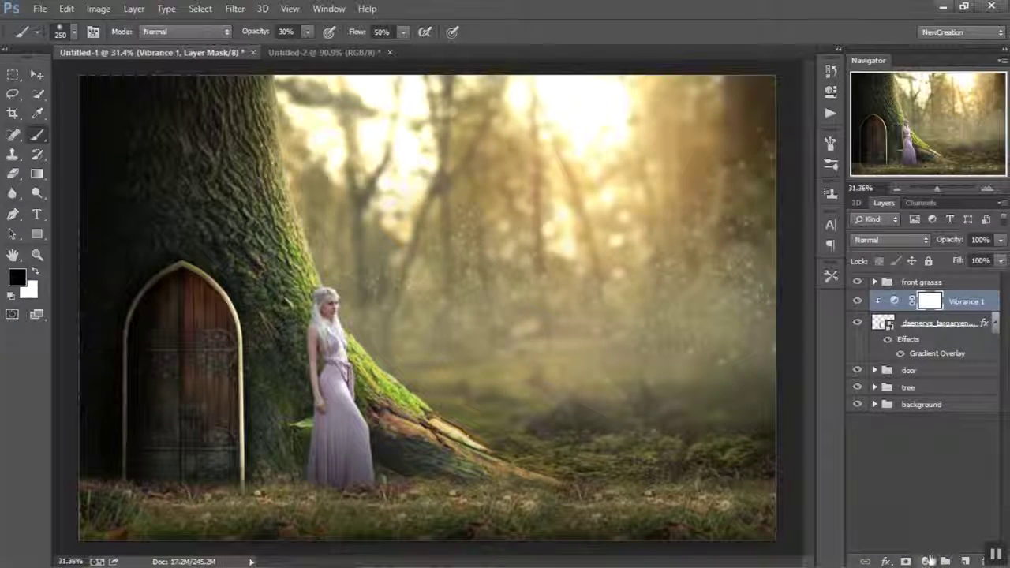
# Step: Add an Inner Shadow to the woman's layer with an orange colour and the Color Dodge blend mode
pyautogui.doubleClick(982, 322)
pyautogui.click(473, 212)
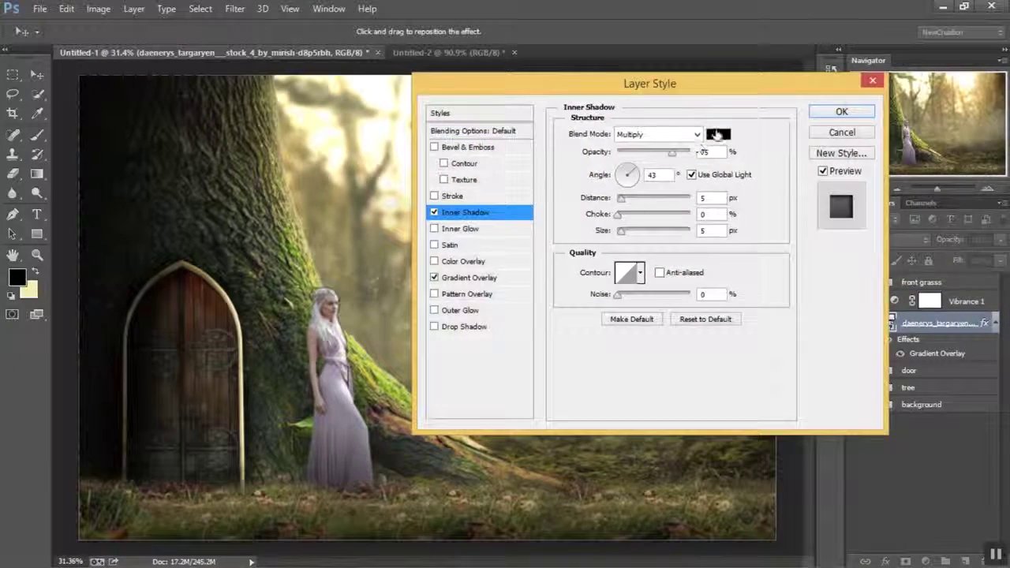
pyautogui.click(719, 135)
pyautogui.click(833, 346)
pyautogui.moveTo(753, 234); pyautogui.dragTo(782, 222)
pyautogui.click(977, 171)
pyautogui.click(661, 135)
pyautogui.click(640, 279)
# Step: Set the inner shadow's distance to 6 px, size to 8 px and opacity to 60%, judging the rim light up close
pyautogui.moveTo(551, 92); pyautogui.dragTo(821, 73)
pyautogui.hotkey('ctrl', '+')
pyautogui.hotkey('ctrl', '+')
pyautogui.hotkey('ctrl', '+')
pyautogui.hotkey('ctrl', '+')
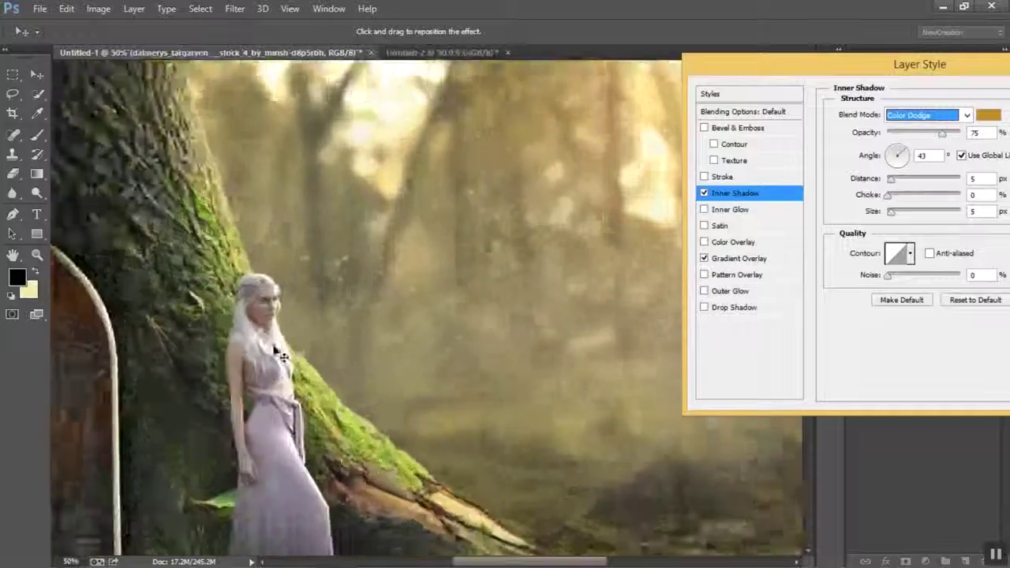
pyautogui.moveTo(181, 310); pyautogui.dragTo(270, 158)
pyautogui.moveTo(910, 65); pyautogui.dragTo(745, 91)
pyautogui.moveTo(726, 208); pyautogui.dragTo(732, 239)
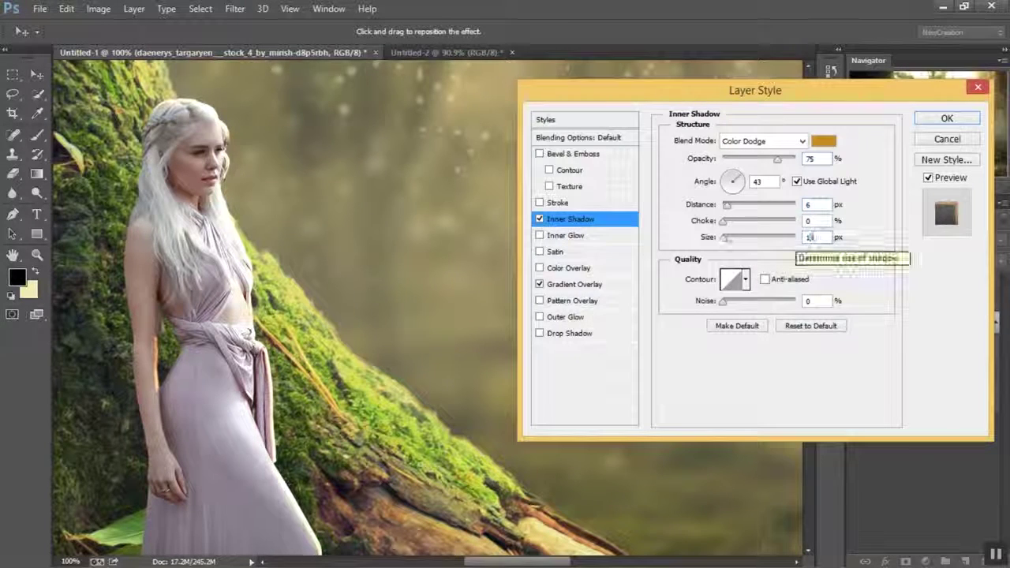
pyautogui.moveTo(815, 158); pyautogui.dragTo(787, 165)
pyautogui.write('60')
# Step: Compare the inner shadow off and on along the woman's edges, and apply the layer style
pyautogui.click(542, 220)
pyautogui.click(541, 221)
pyautogui.press('space')
pyautogui.moveTo(285, 309); pyautogui.dragTo(229, 126)
pyautogui.click(540, 219)
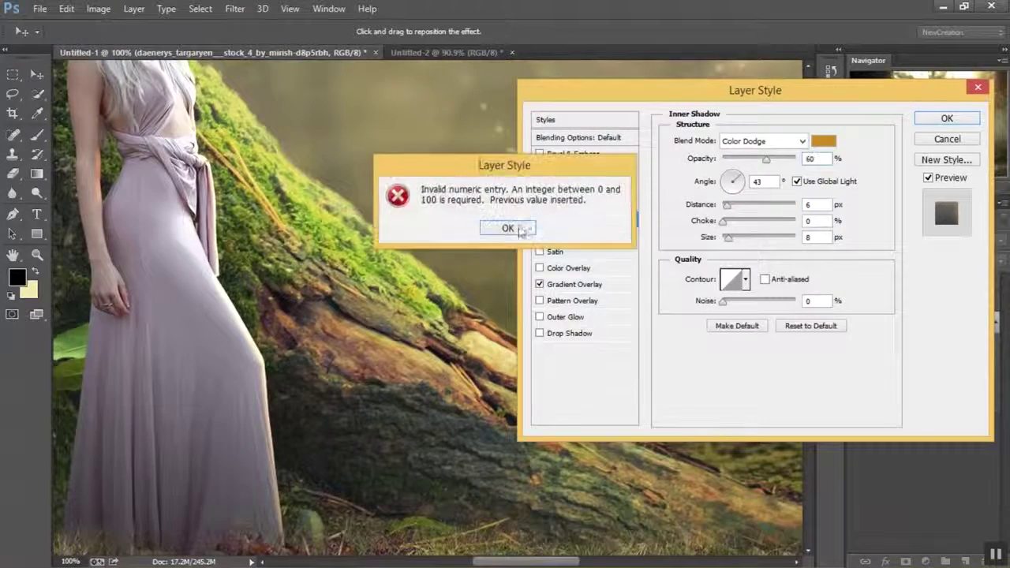
pyautogui.click(507, 228)
pyautogui.click(540, 219)
pyautogui.click(540, 219)
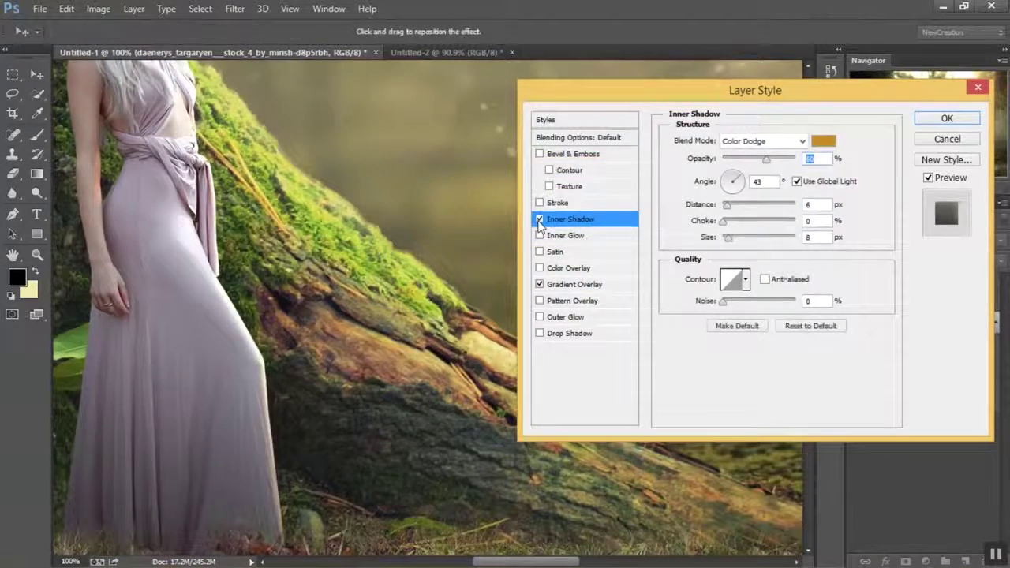
pyautogui.click(944, 118)
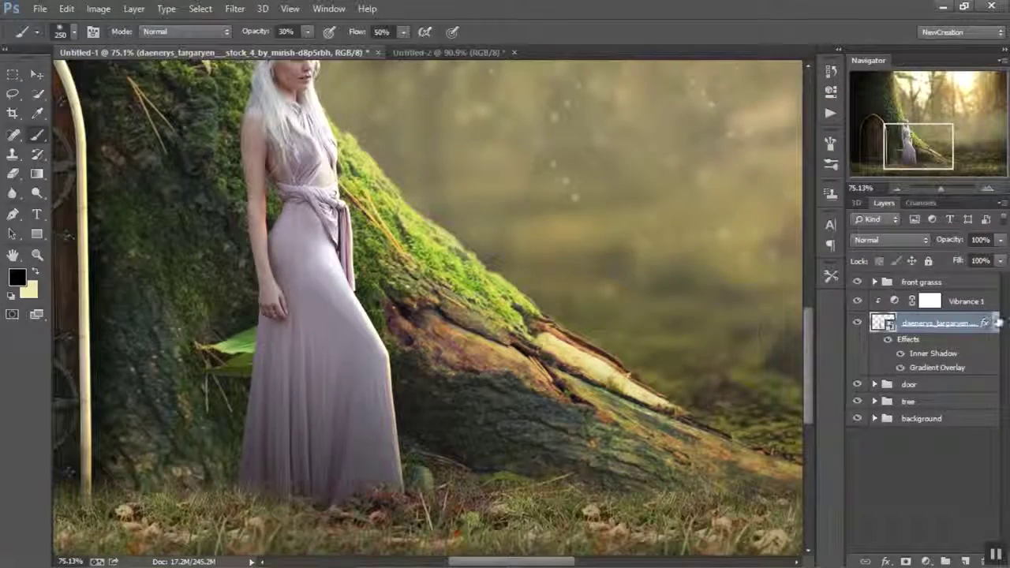
pyautogui.click(898, 355)
pyautogui.click(899, 355)
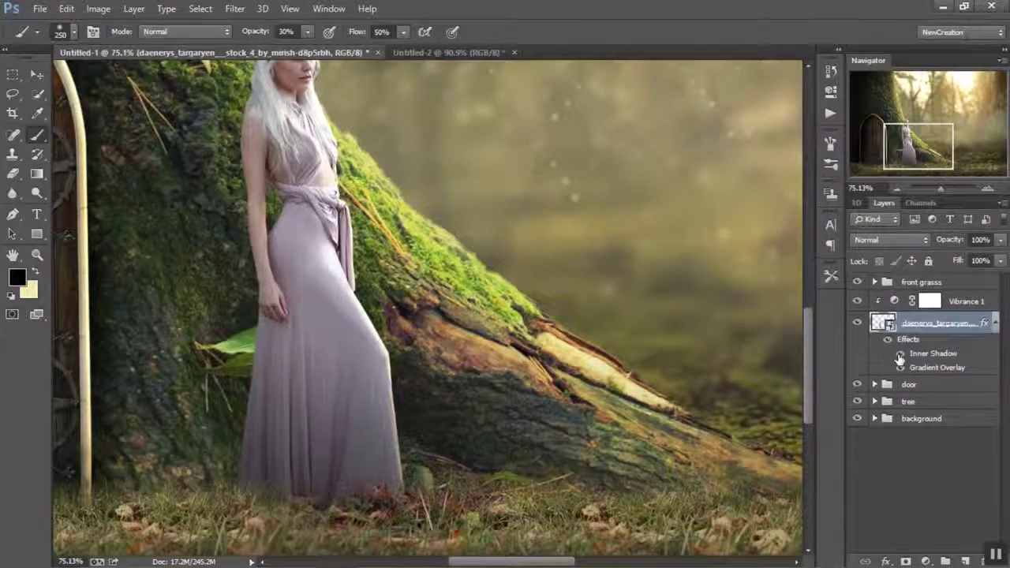
pyautogui.scroll(-5, 540, 322)
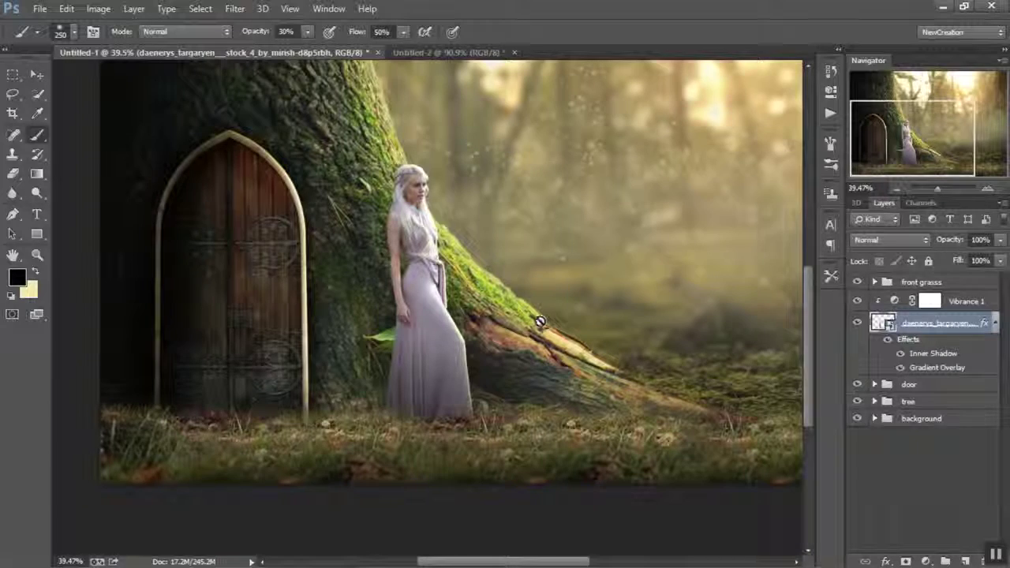
# Step: Create a new layer clipped to the woman, fill it with grey and set its blend mode to Soft Light
pyautogui.hotkey('ctrl', 'shift', 'alt', 'n')
pyautogui.hotkey('ctrl', 'alt', 'g')
pyautogui.press('l')
pyautogui.hotkey('ctrl', 'a')
pyautogui.rightClick(498, 227)
pyautogui.click(529, 444)
pyautogui.click(590, 149)
pyautogui.hotkey('ctrl', 'd')
pyautogui.click(890, 239)
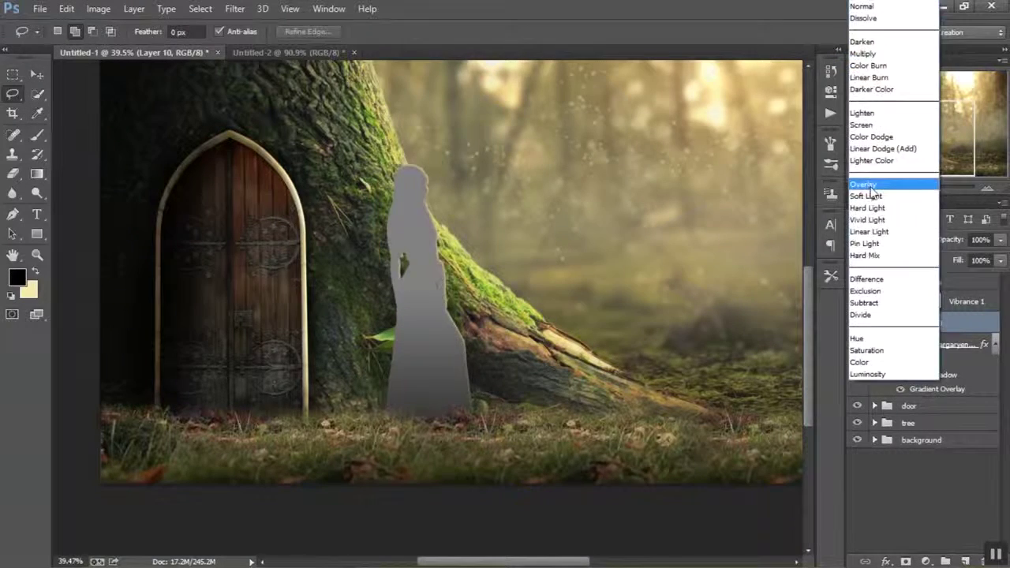
pyautogui.click(876, 196)
# Step: Move the grey layer above the Vibrance adjustment and set its blend mode back to Soft Light
pyautogui.moveTo(947, 324); pyautogui.dragTo(943, 294)
pyautogui.hotkey('alt', 'shift', 'o')
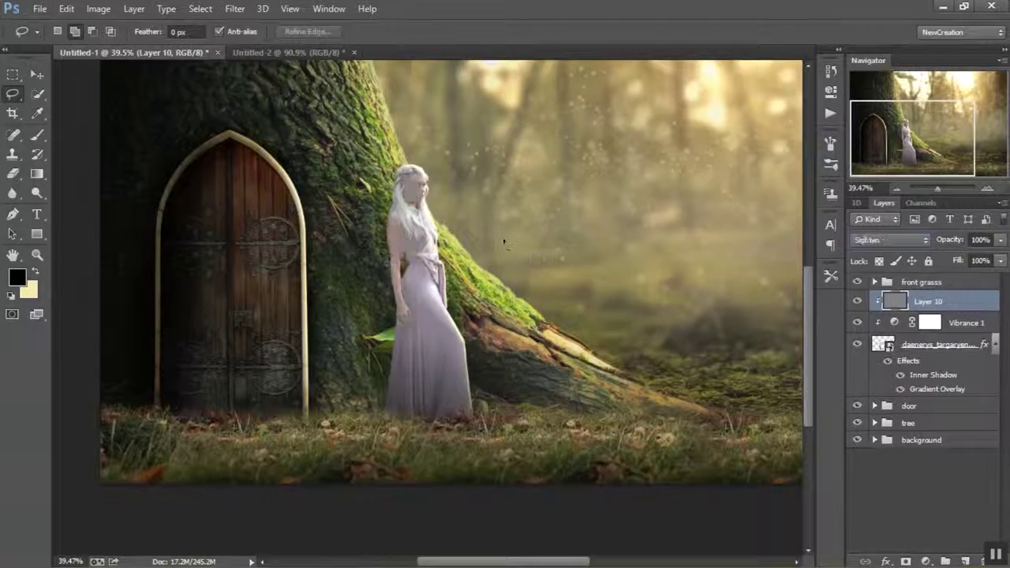
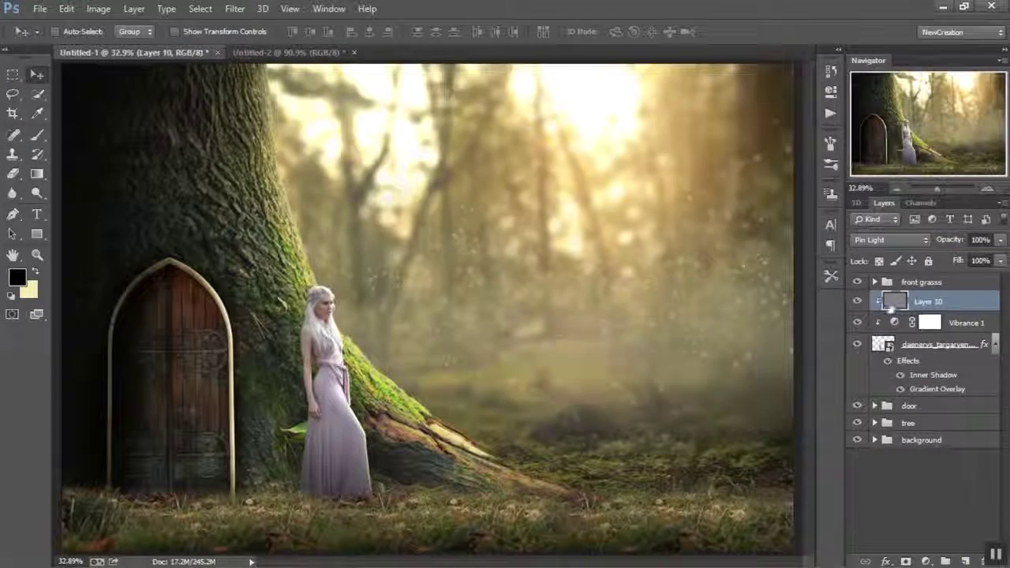
pyautogui.click(890, 239)
pyautogui.click(883, 195)
# Step: Darken the folds of the woman's dress on the grey layer with the Burn tool (Highlights, 50% exposure), reducing the brush to 20 px
pyautogui.click(37, 194)
pyautogui.rightClick(40, 195)
pyautogui.click(71, 205)
pyautogui.scroll(7, 308, 400)
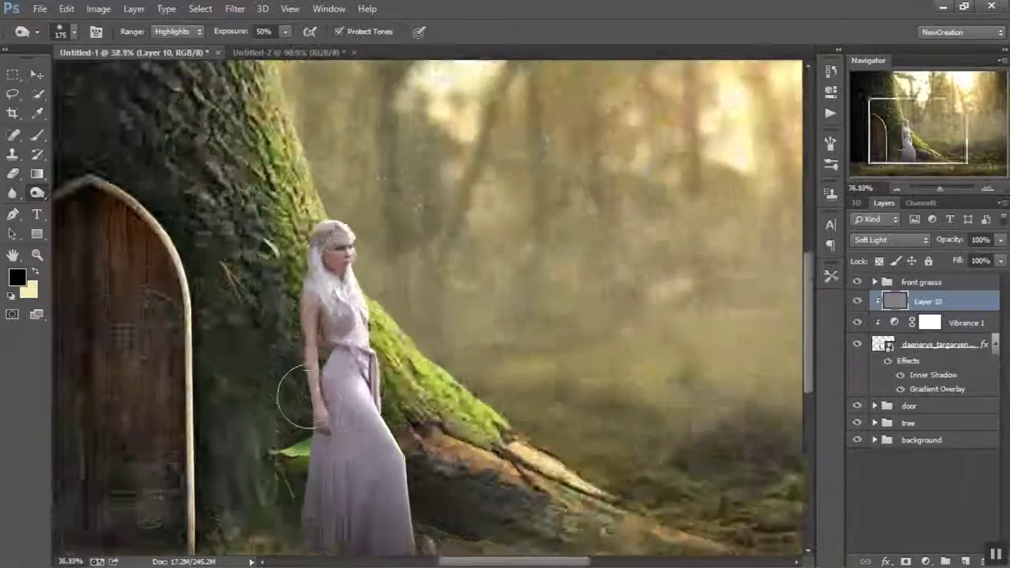
pyautogui.moveTo(309, 400); pyautogui.dragTo(311, 181)
pyautogui.press('[')
pyautogui.press('[')
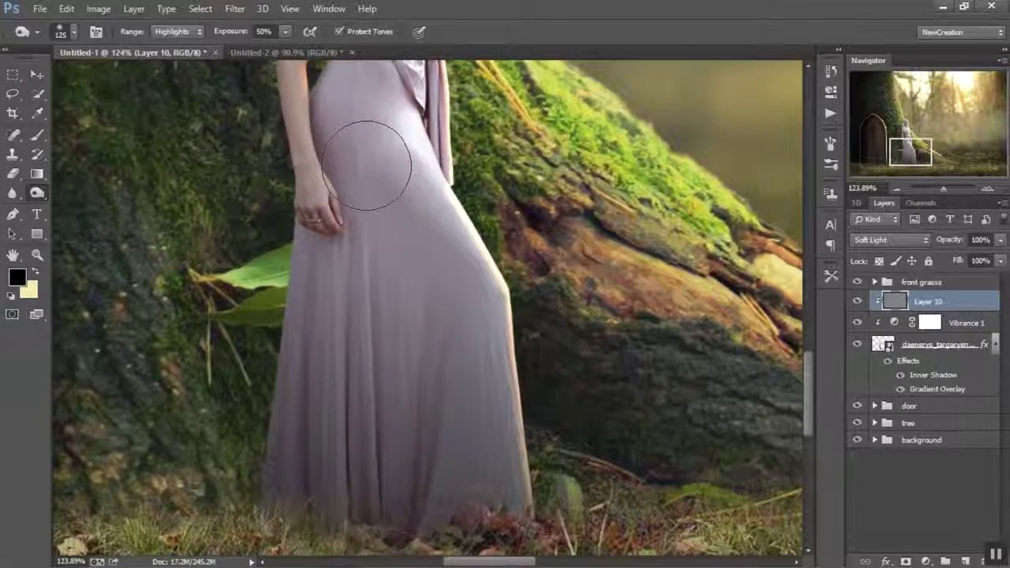
pyautogui.press('[')
pyautogui.press('[')
pyautogui.press('[')
pyautogui.press('[')
pyautogui.press('[')
pyautogui.press('[')
pyautogui.press('[')
pyautogui.press('[')
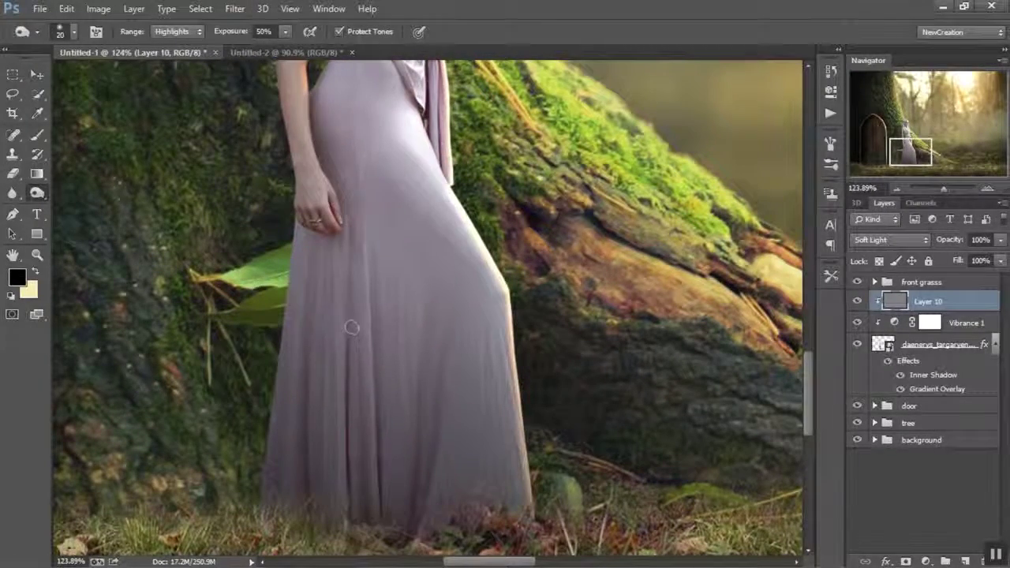
# Step: Burn broader shading into the skirt with a 45 px brush, and the waist area with a 20 px brush
pyautogui.scroll(2, 465, 237)
pyautogui.scroll(-4, 432, 262)
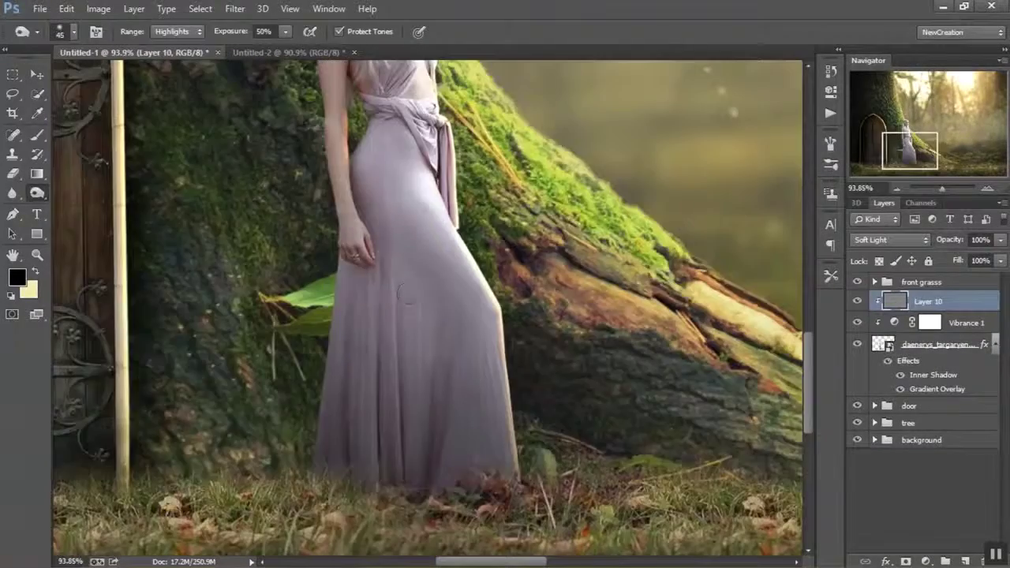
pyautogui.press(']')
pyautogui.press(']')
pyautogui.press(']')
pyautogui.press(']')
pyautogui.scroll(5, 427, 272)
pyautogui.press('[')
pyautogui.press('[')
pyautogui.press('[')
pyautogui.press('[')
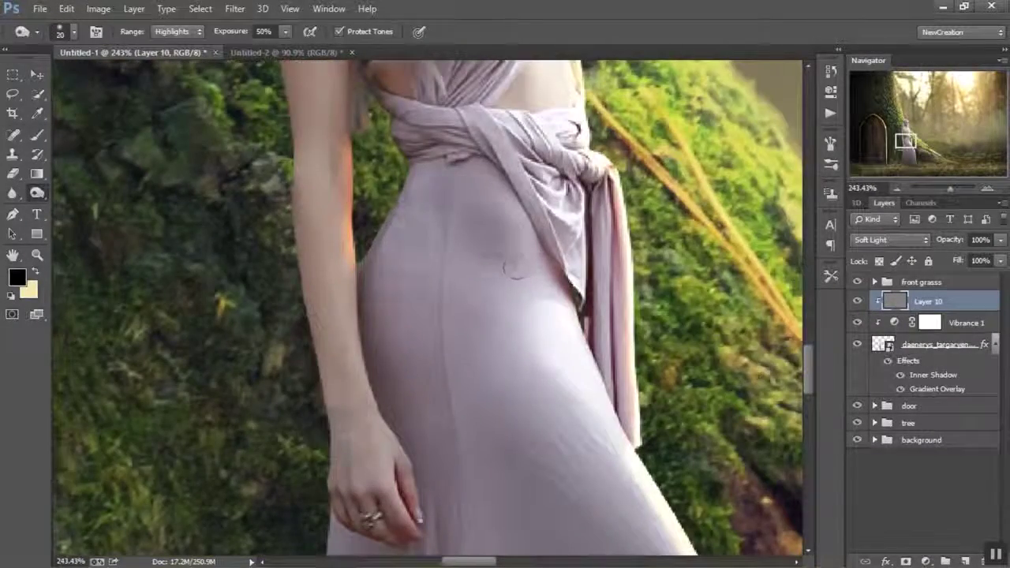
# Step: Burn shading along the woman's arm with a 30 px brush, and compare the grey layer off and on
pyautogui.scroll(3, 442, 260)
pyautogui.scroll(-8, 315, 331)
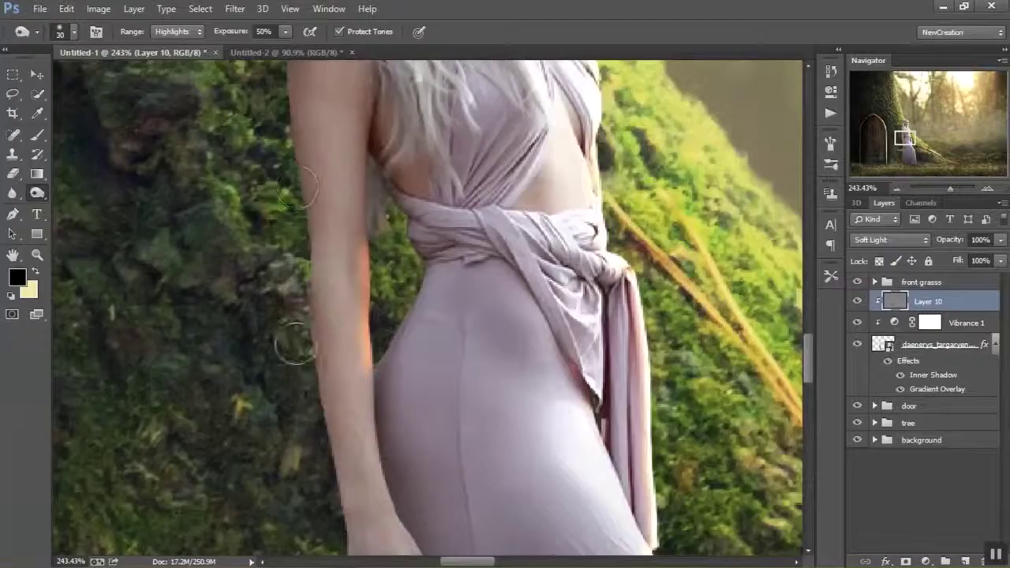
pyautogui.press(']')
pyautogui.scroll(-4, 350, 225)
pyautogui.moveTo(349, 225); pyautogui.dragTo(369, 473)
pyautogui.moveTo(370, 157); pyautogui.dragTo(373, 392)
pyautogui.click(856, 302)
pyautogui.click(857, 303)
pyautogui.scroll(-3, 372, 365)
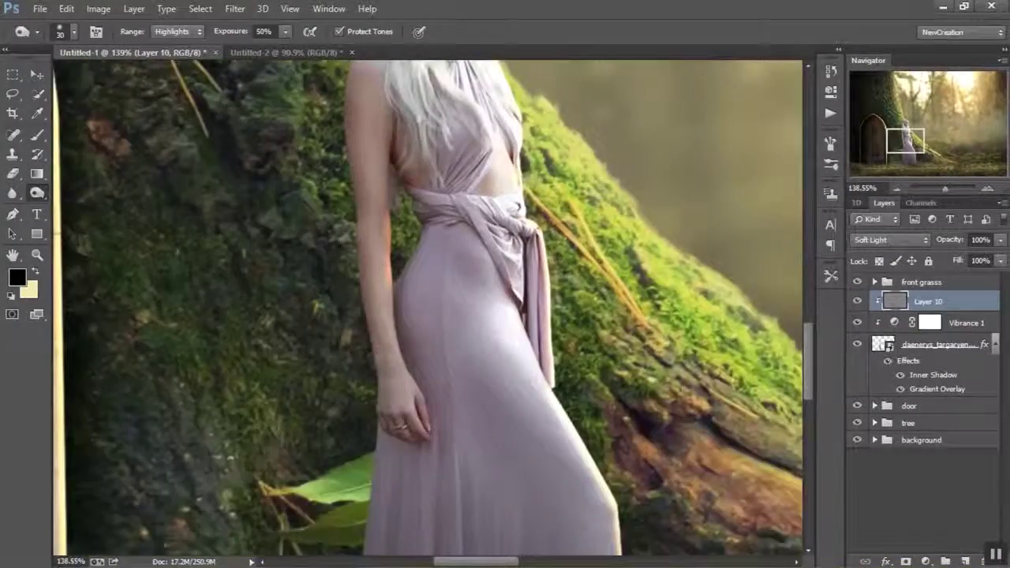
# Step: Burn the shaded parts of the woman's face, hair and shoulder, enlarging the brush from 15 to 45 px
pyautogui.scroll(6, 418, 410)
pyautogui.moveTo(426, 142); pyautogui.dragTo(406, 438)
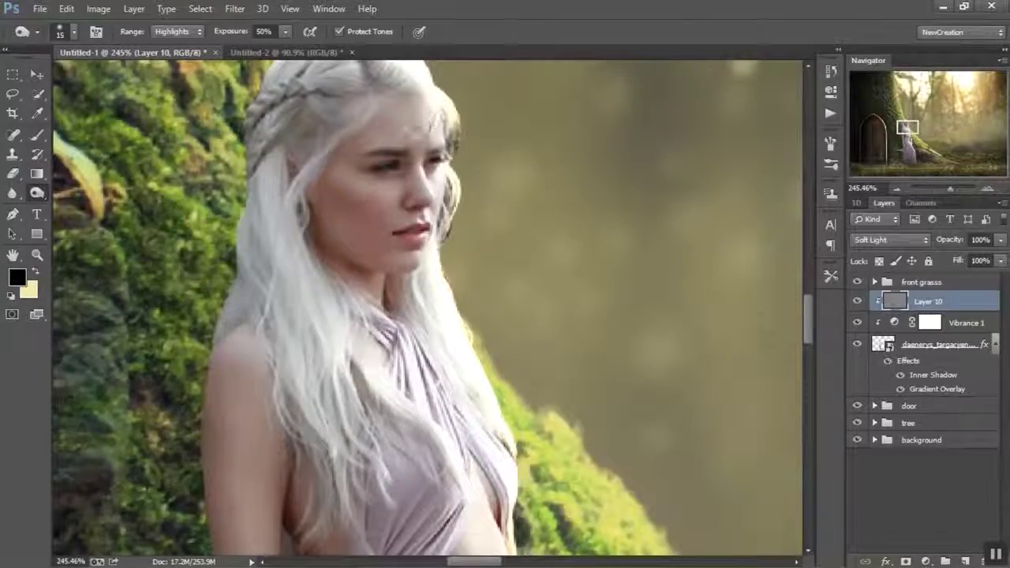
pyautogui.scroll(-1, 430, 170)
pyautogui.press(']')
pyautogui.press(']')
pyautogui.press(']')
pyautogui.press(']')
pyautogui.press(']')
pyautogui.press(']')
pyautogui.moveTo(318, 246); pyautogui.dragTo(315, 292)
pyautogui.scroll(-5, 426, 236)
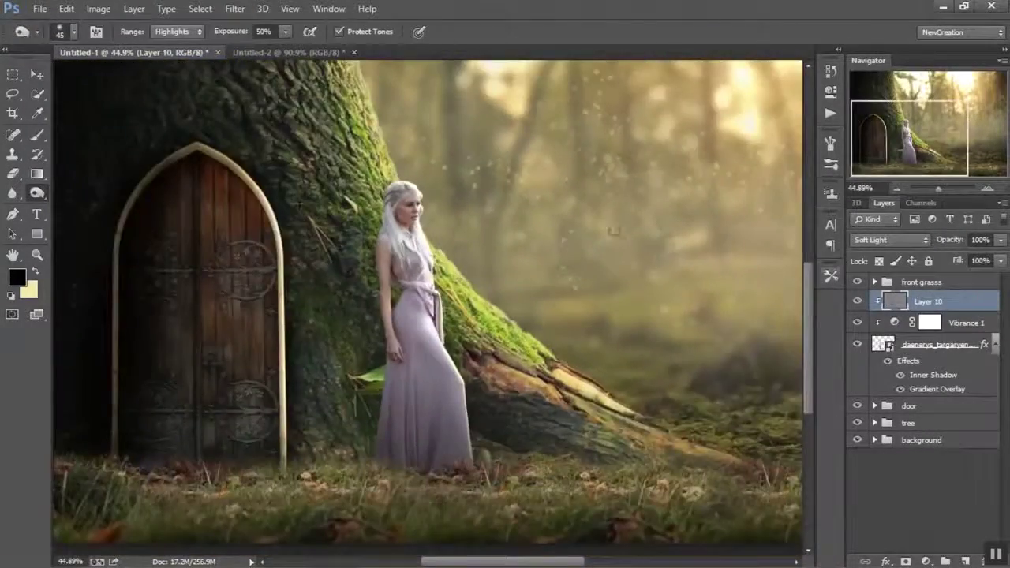
# Step: Switch to the Dodge tool (Midtones, 50% exposure) and lighten small highlights on the woman with a smaller brush
pyautogui.scroll(3, 446, 201)
pyautogui.hotkey('shift', 'o')
pyautogui.hotkey('shift', 'o')
pyautogui.scroll(2, 316, 379)
pyautogui.press('[')
pyautogui.press('[')
pyautogui.press('[')
pyautogui.press('[')
pyautogui.press('[')
pyautogui.press('[')
pyautogui.moveTo(345, 229); pyautogui.dragTo(347, 258)
pyautogui.scroll(1, 339, 276)
pyautogui.moveTo(358, 391); pyautogui.dragTo(302, 239)
# Step: Dodge the sunlit front edge of the dress down to the hem with a 35 px brush
pyautogui.press(']')
pyautogui.press(']')
pyautogui.press(']')
pyautogui.press(']')
pyautogui.press(']')
pyautogui.moveTo(619, 512); pyautogui.dragTo(410, 286)
pyautogui.scroll(-1, 426, 322)
pyautogui.moveTo(489, 426); pyautogui.dragTo(452, 225)
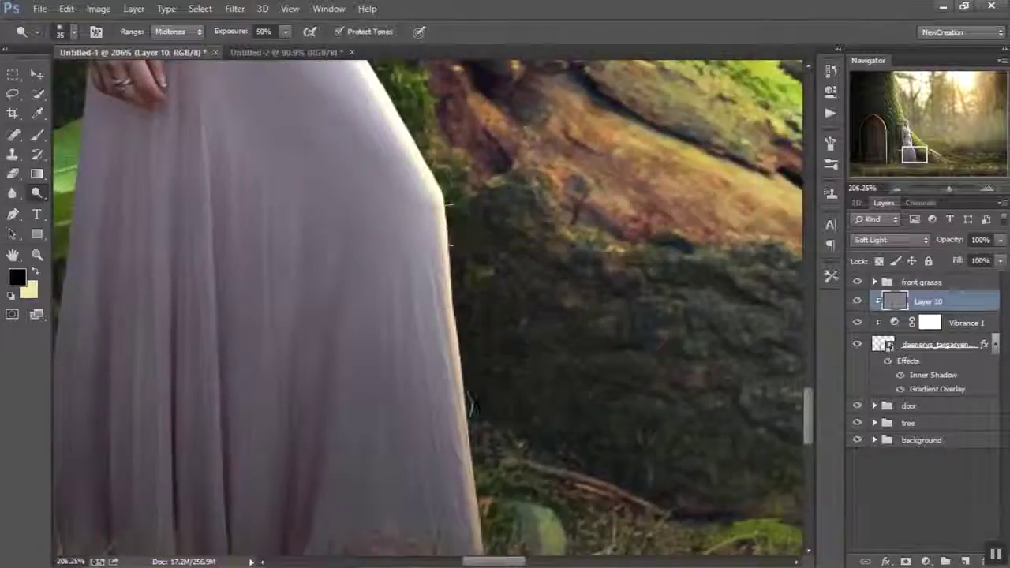
pyautogui.moveTo(525, 488); pyautogui.dragTo(464, 360)
pyautogui.moveTo(446, 87); pyautogui.dragTo(596, 473)
# Step: Reduce the Dodge brush to 10 px and lighten the sunlit front edge of the woman's hair beside her face
pyautogui.scroll(-3, 344, 202)
pyautogui.moveTo(345, 203); pyautogui.dragTo(483, 352)
pyautogui.scroll(3, 496, 138)
pyautogui.moveTo(496, 137); pyautogui.dragTo(537, 394)
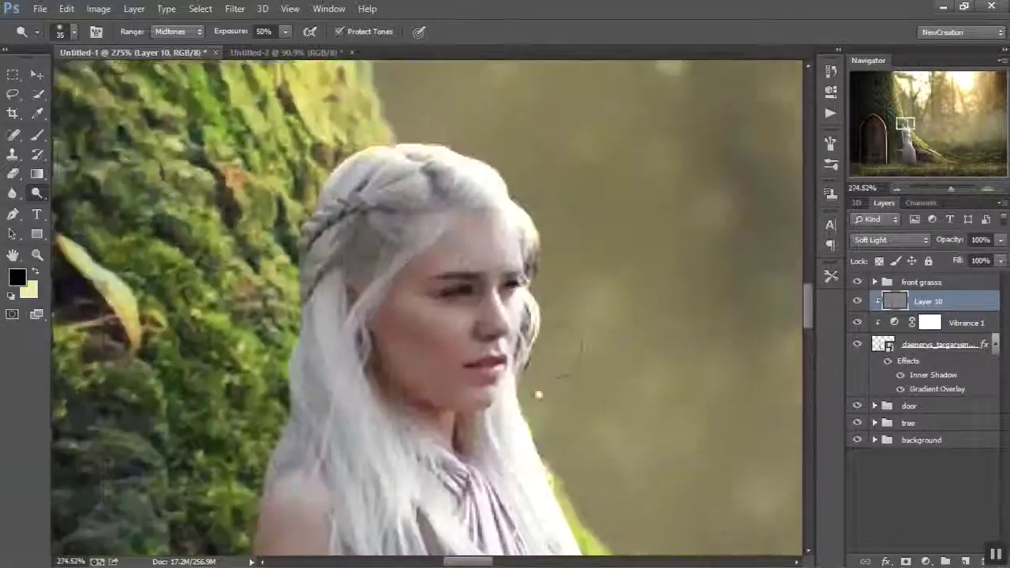
pyautogui.scroll(2, 556, 339)
pyautogui.press('[')
pyautogui.press('[')
pyautogui.press('[')
pyautogui.press('[')
pyautogui.press('[')
pyautogui.press('[')
pyautogui.press('[')
pyautogui.press('[')
pyautogui.press('[')
pyautogui.moveTo(465, 419); pyautogui.dragTo(446, 428)
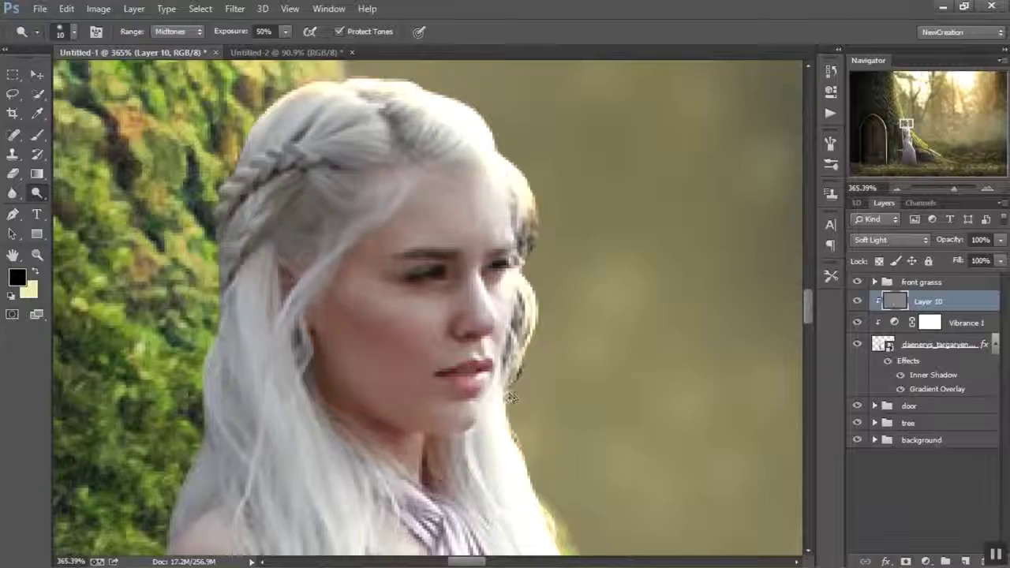
pyautogui.press(']')
pyautogui.moveTo(474, 195); pyautogui.dragTo(490, 233)
# Step: Dodge the edges of the woman's hair and shoulder with the 10 px brush, and compare the grey layer off and on
pyautogui.moveTo(205, 325); pyautogui.dragTo(309, 148)
pyautogui.moveTo(271, 316); pyautogui.dragTo(334, 126)
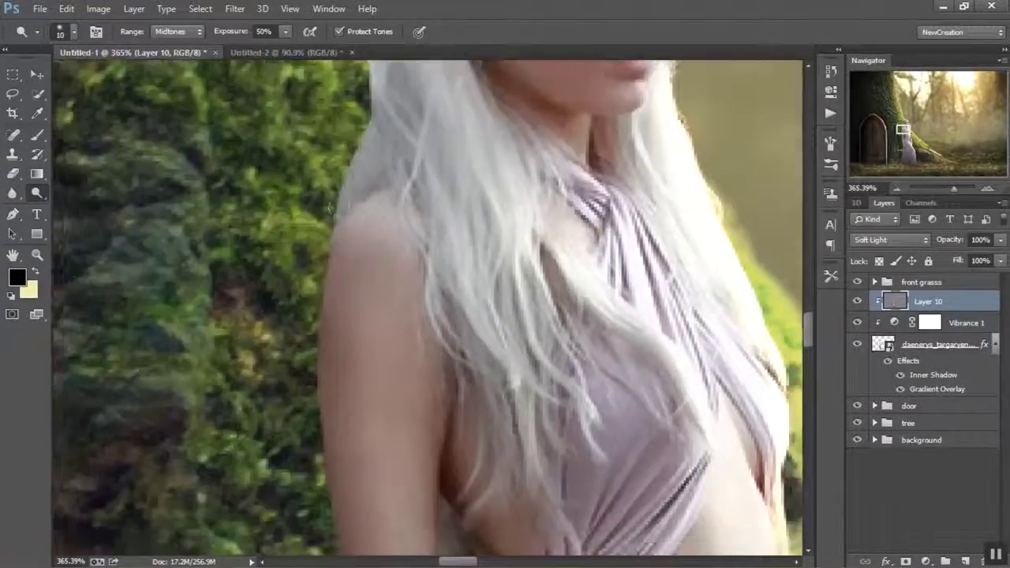
pyautogui.moveTo(473, 504); pyautogui.dragTo(406, 241)
pyautogui.scroll(-7, 406, 241)
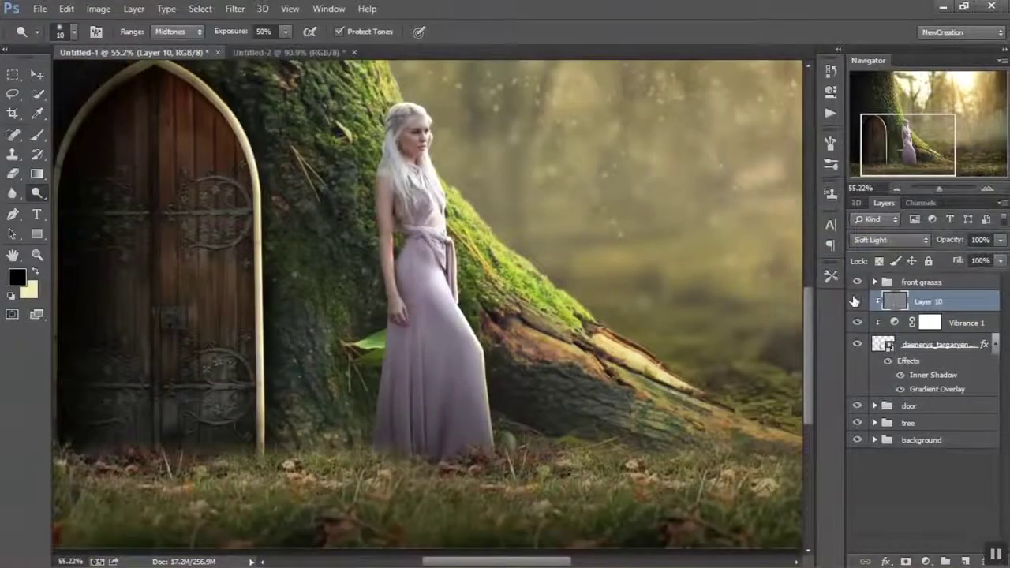
pyautogui.click(855, 301)
pyautogui.click(855, 301)
# Step: Add a Levels adjustment clipped to the woman with output white 230, and compare it off and on
pyautogui.click(925, 560)
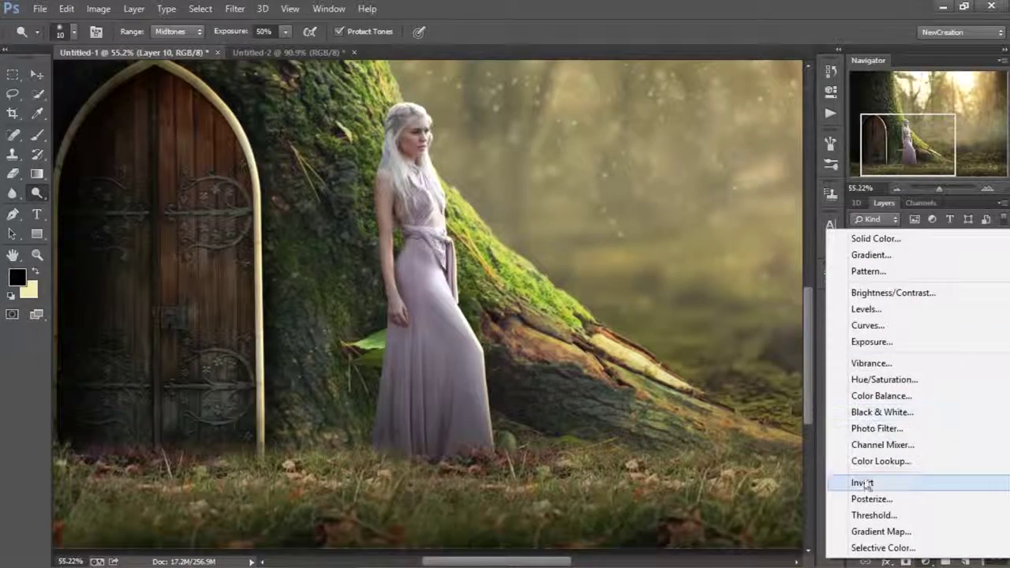
pyautogui.click(862, 314)
pyautogui.click(698, 314)
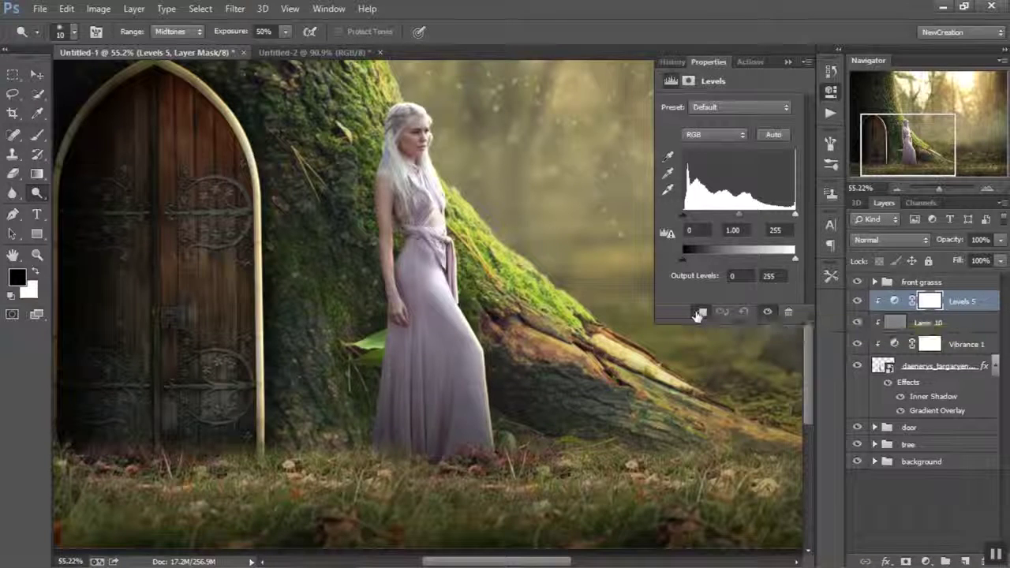
pyautogui.click(769, 275)
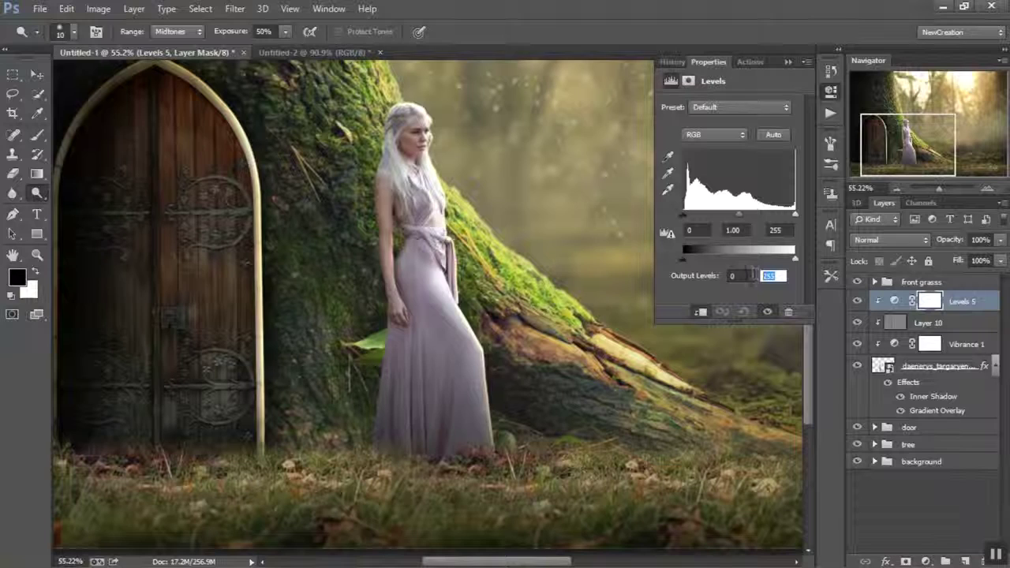
pyautogui.write('230')
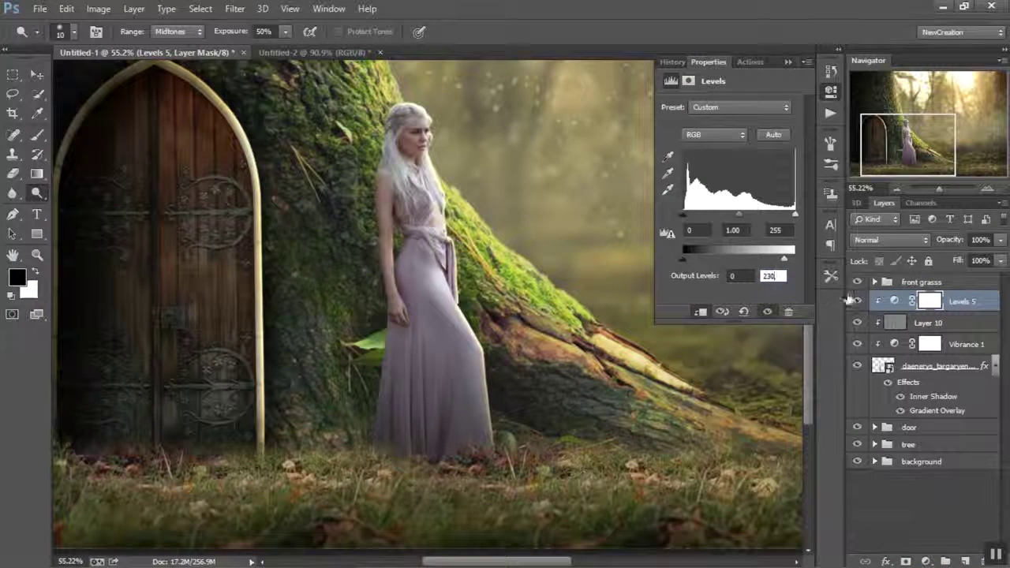
pyautogui.click(857, 301)
pyautogui.click(857, 301)
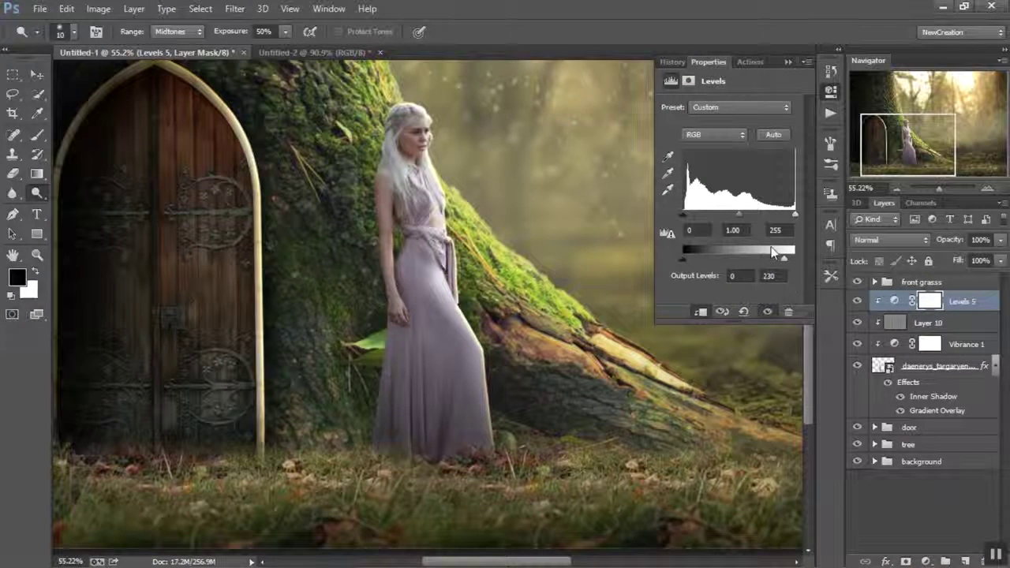
# Step: Set the woman's Levels to midtones 0.86, input white 250 and output black 2, and compare the adjustment off and on
pyautogui.moveTo(788, 213); pyautogui.dragTo(794, 213)
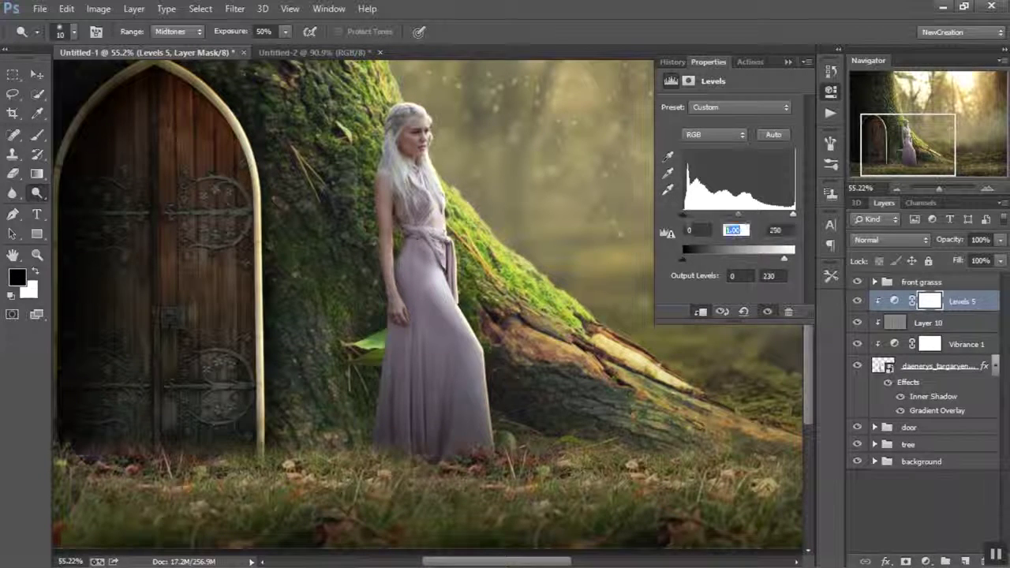
pyautogui.write('0.86')
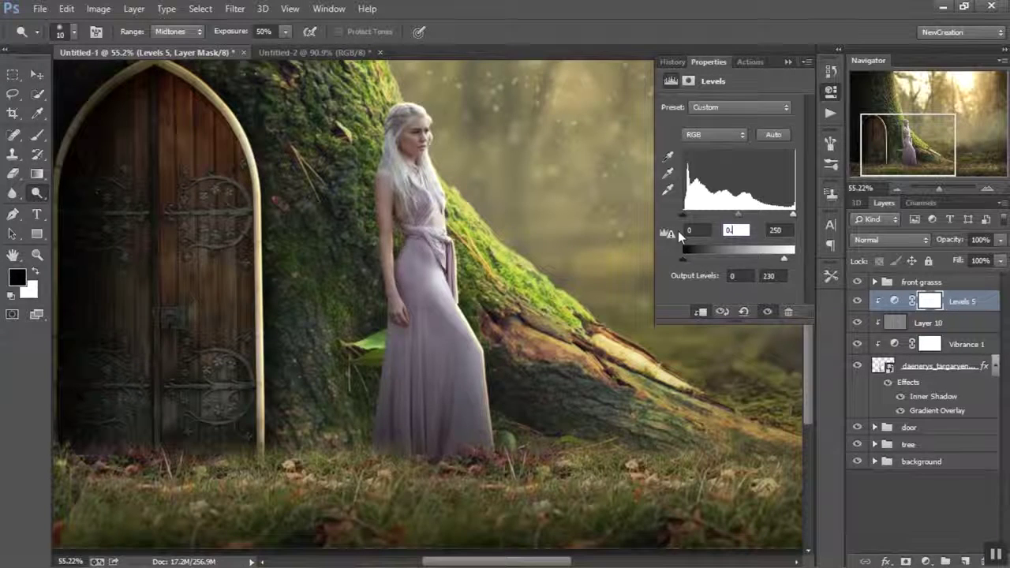
pyautogui.press('Return')
pyautogui.click(857, 301)
pyautogui.click(857, 301)
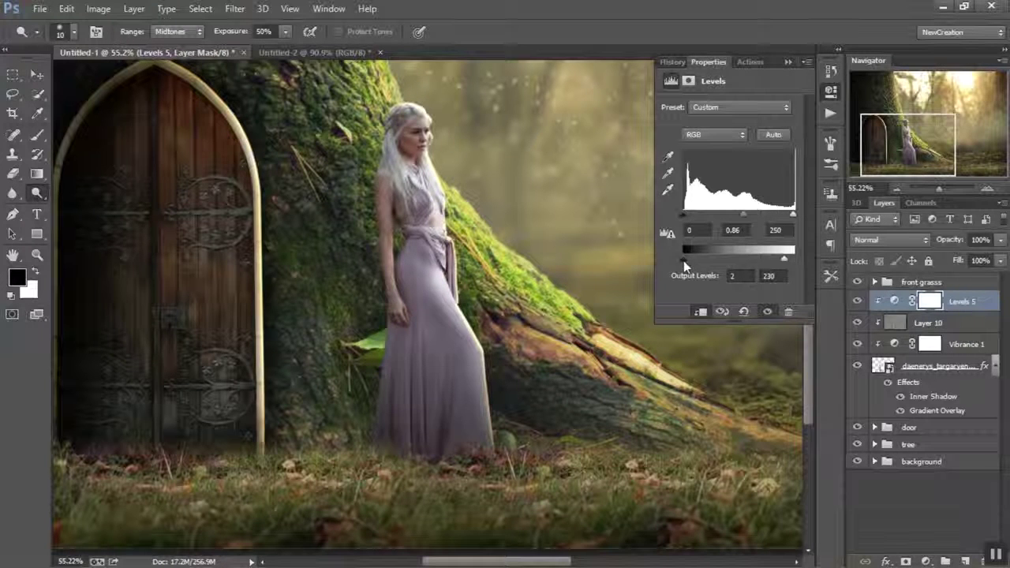
pyautogui.click(857, 301)
pyautogui.click(858, 301)
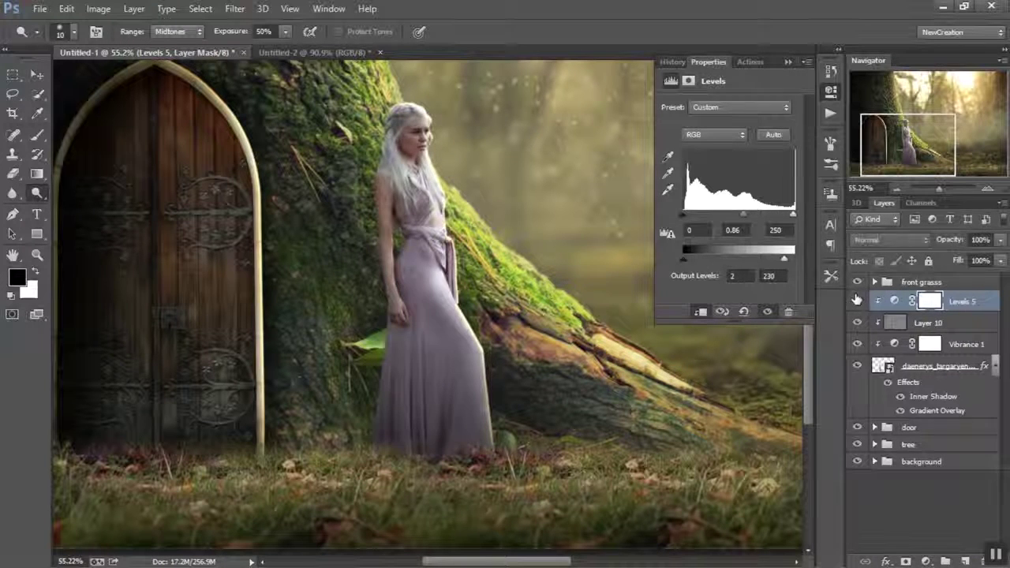
pyautogui.click(787, 63)
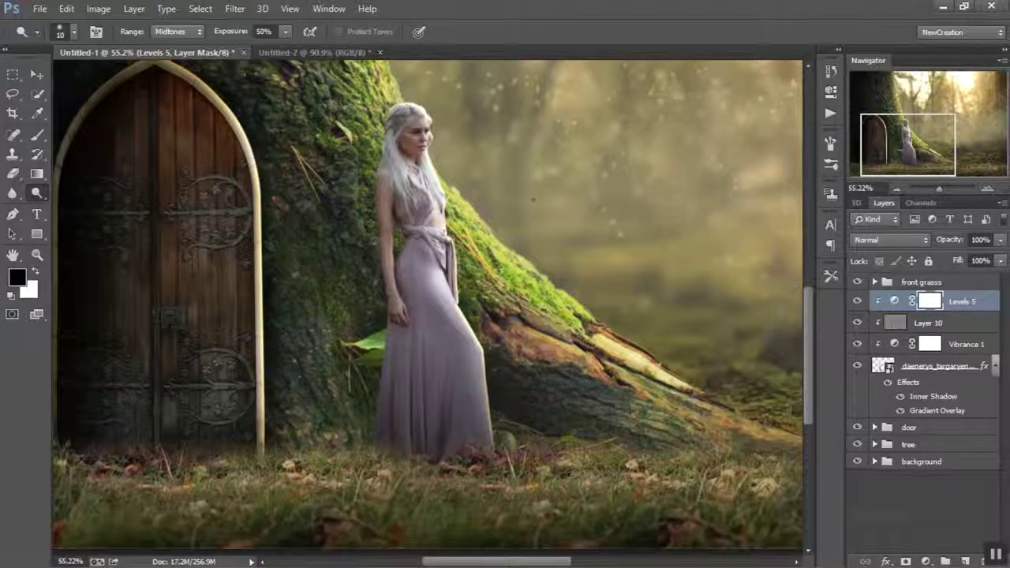
# Step: Add a Color Balance adjustment clipped to the woman with midtones at Cyan-Red +43, Magenta-Green +25 and Yellow-Blue -3
pyautogui.click(926, 560)
pyautogui.click(879, 392)
pyautogui.click(778, 135)
pyautogui.moveTo(778, 135); pyautogui.dragTo(742, 134)
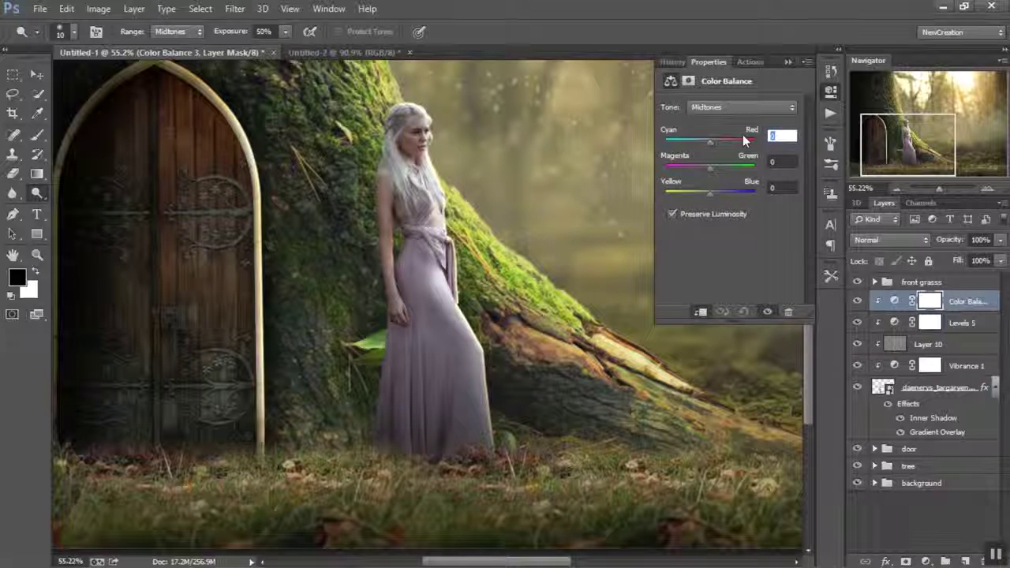
pyautogui.write('43')
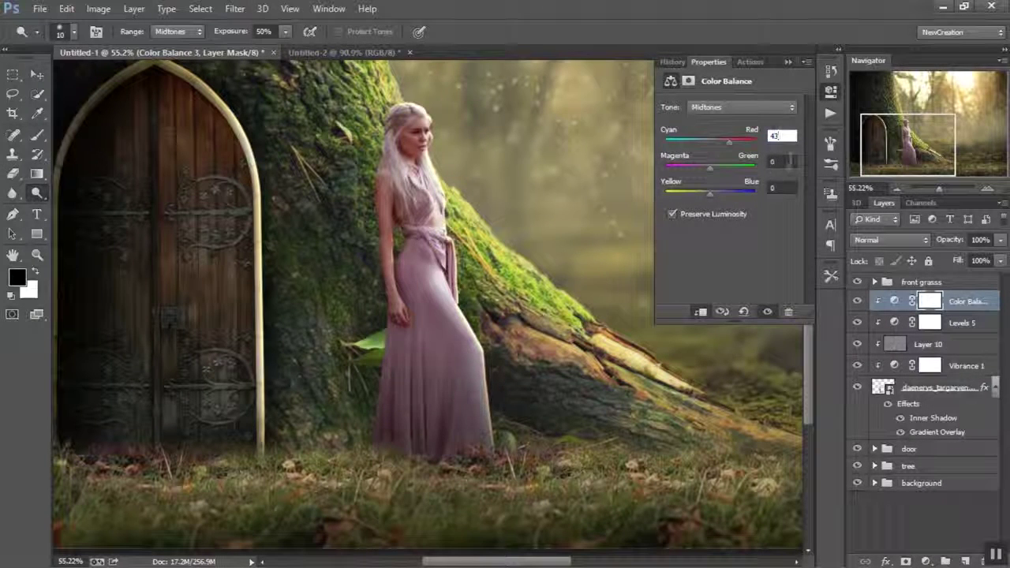
pyautogui.press('Tab')
pyautogui.write('25')
pyautogui.press('Tab')
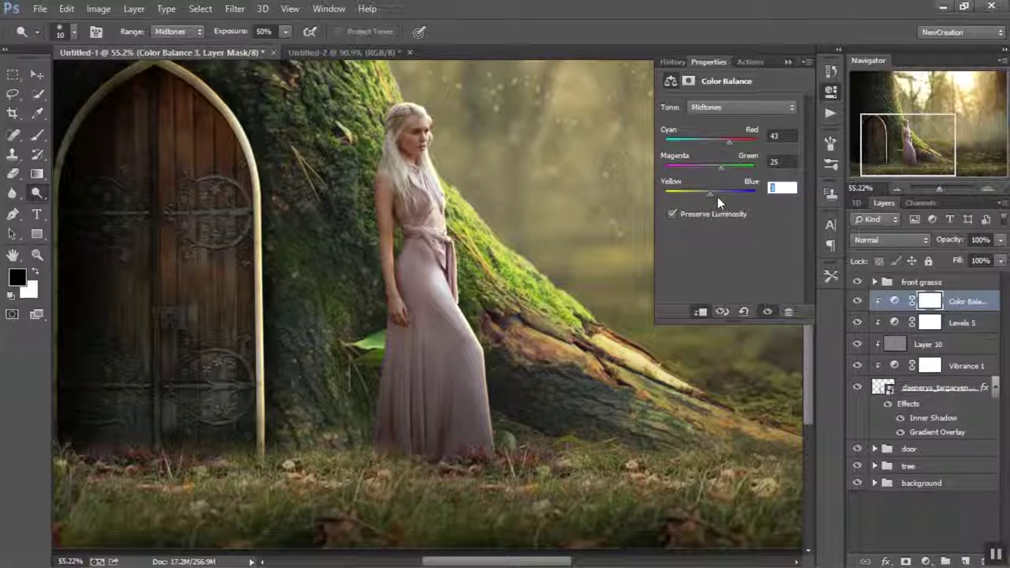
pyautogui.write('-8')
pyautogui.press('Return')
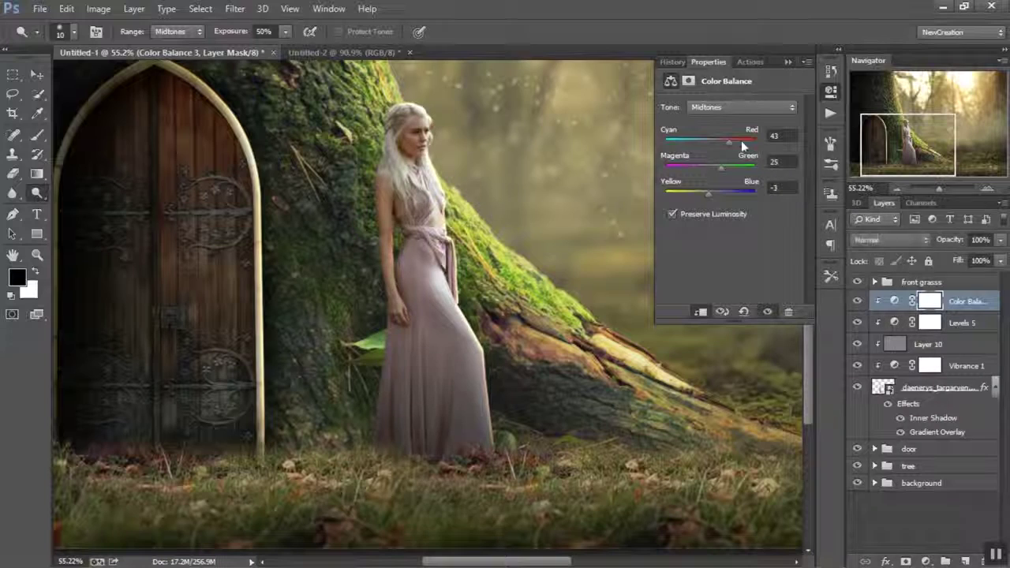
# Step: Set the Color Balance shadows to Cyan-Red -11 and Yellow-Blue 17
pyautogui.click(716, 107)
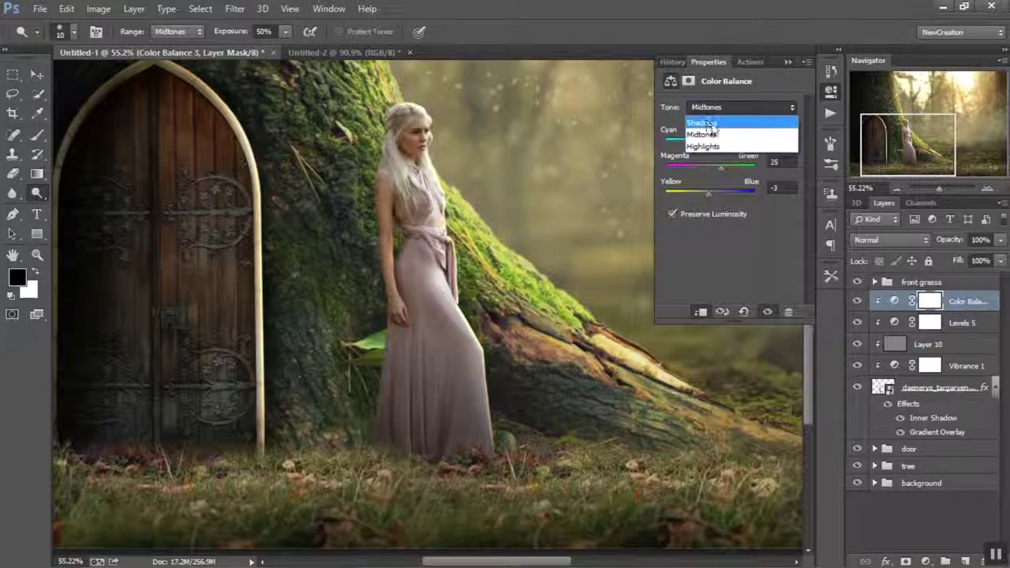
pyautogui.click(708, 124)
pyautogui.write('-11')
pyautogui.press('Tab')
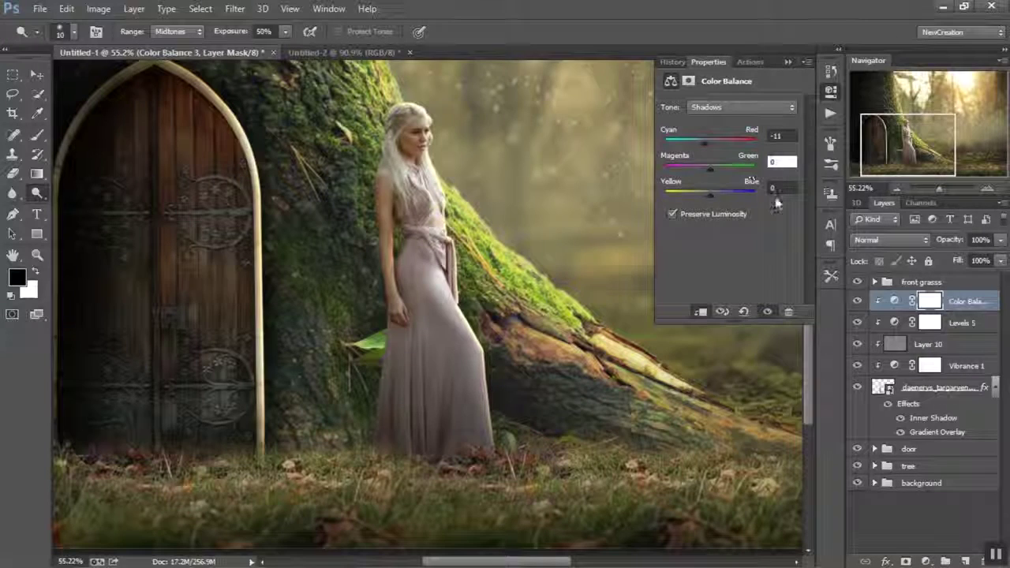
pyautogui.moveTo(778, 189); pyautogui.dragTo(765, 191)
pyautogui.write('17')
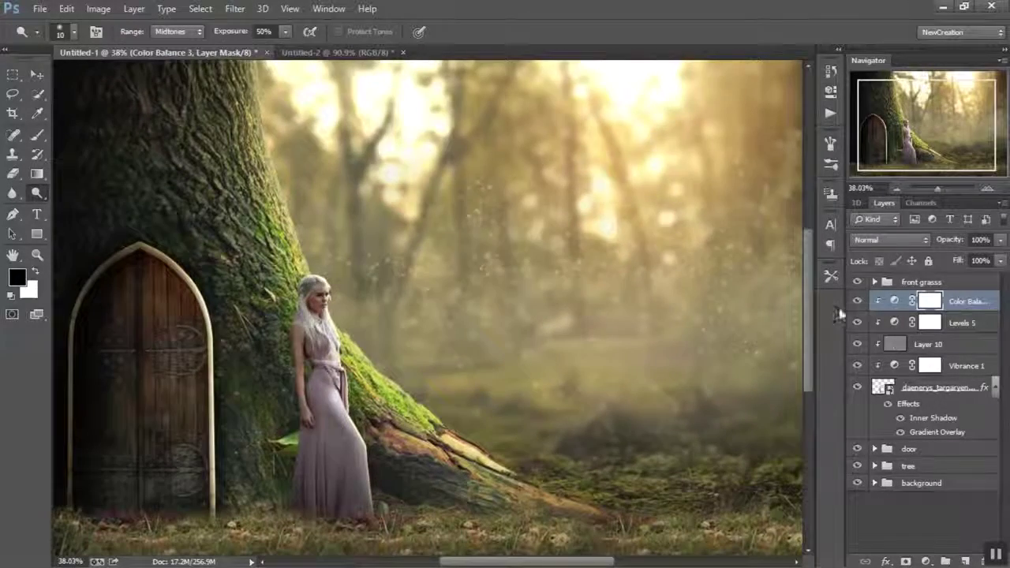
# Step: Reopen the woman's Color Balance, set the shadows' Yellow-Blue to -17, and compare the adjustment off and on
pyautogui.doubleClick(895, 301)
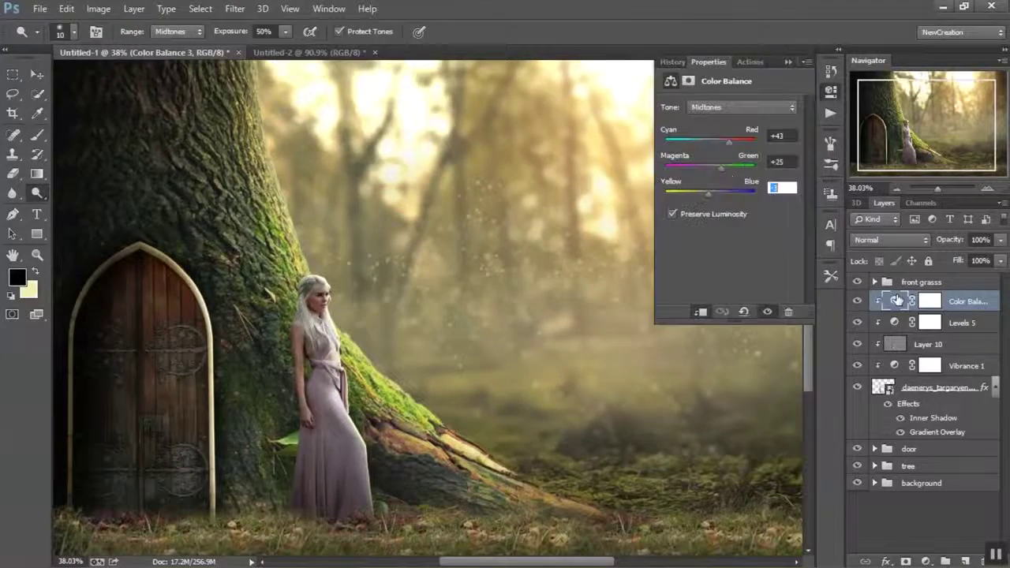
pyautogui.click(717, 108)
pyautogui.click(715, 122)
pyautogui.moveTo(718, 196); pyautogui.dragTo(708, 198)
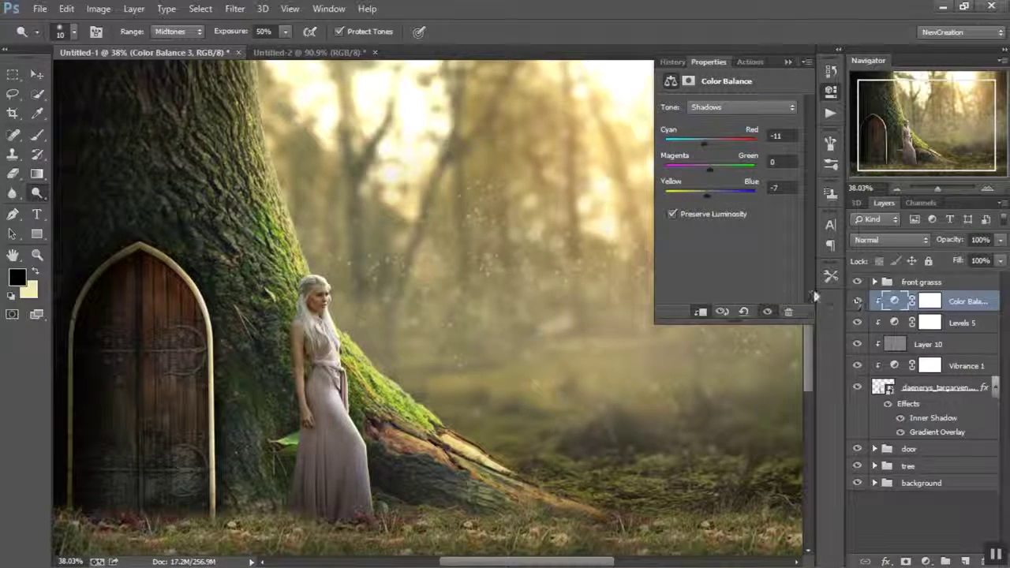
pyautogui.press('BackSpace')
pyautogui.write('17')
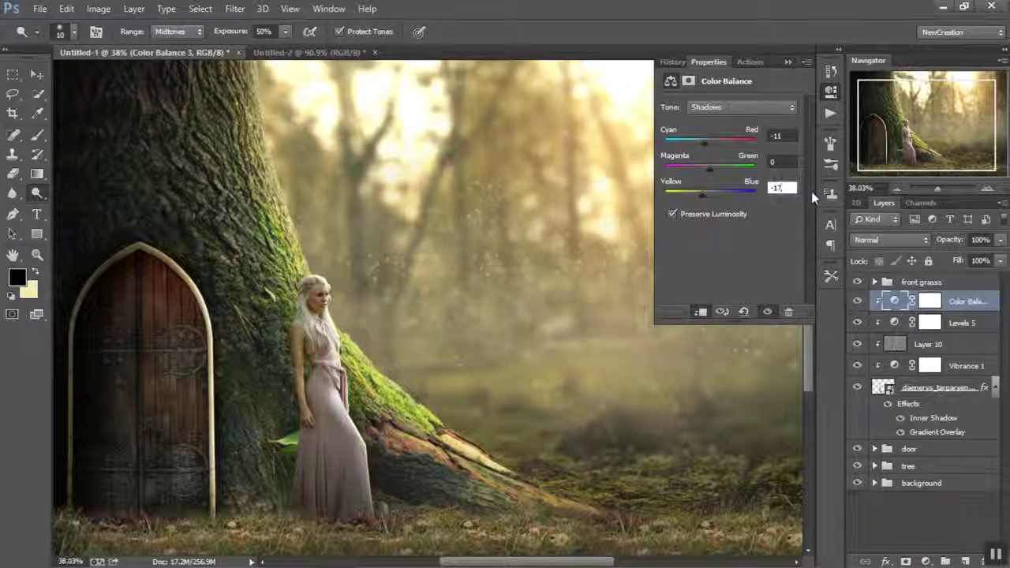
pyautogui.press('Return')
pyautogui.click(857, 301)
pyautogui.click(858, 300)
pyautogui.click(788, 63)
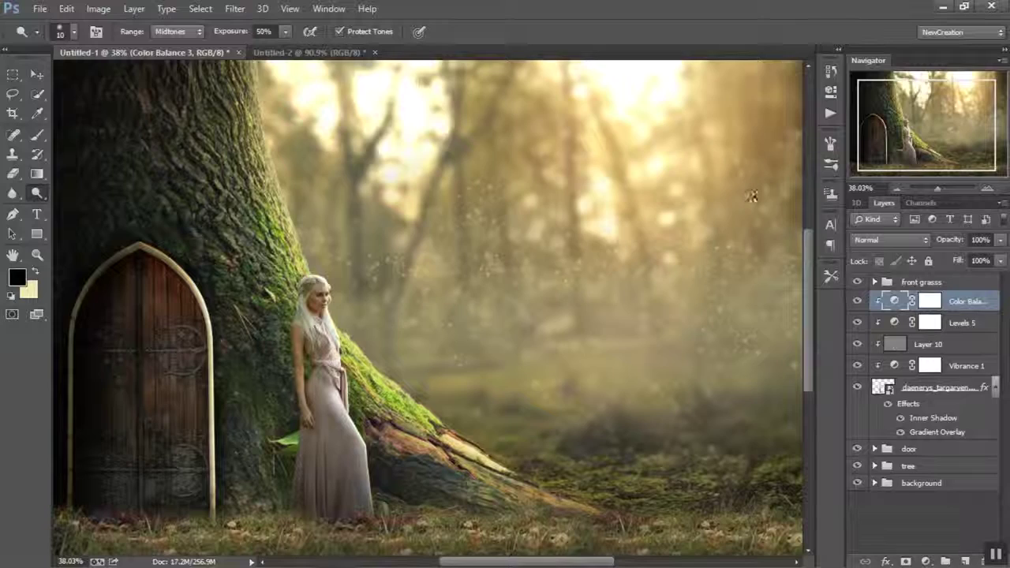
# Step: Select the woman's layer and move her slightly up against the tree trunk
pyautogui.scroll(-2, 707, 200)
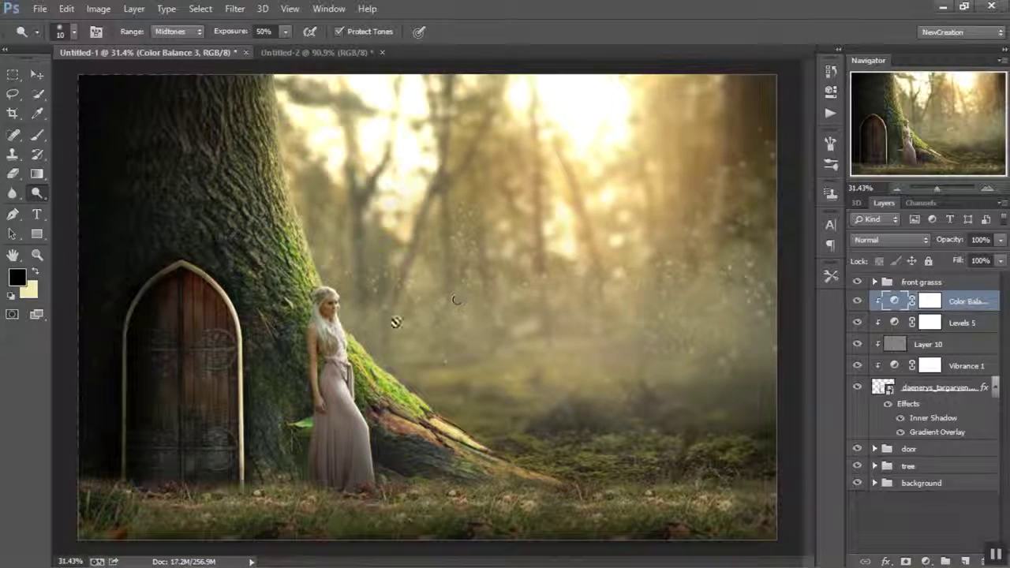
pyautogui.click(38, 77)
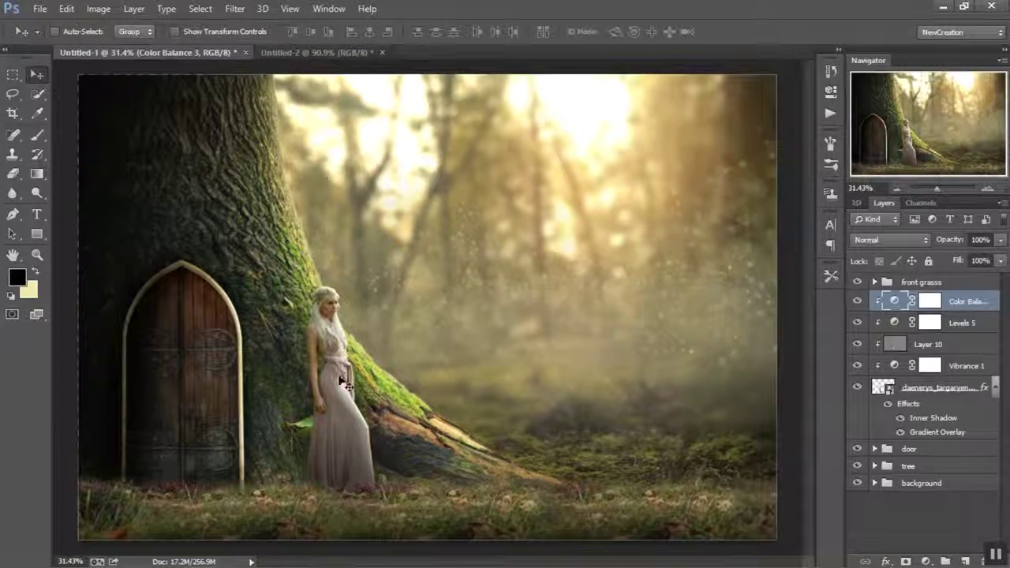
pyautogui.click(915, 383)
pyautogui.moveTo(339, 373); pyautogui.dragTo(338, 371)
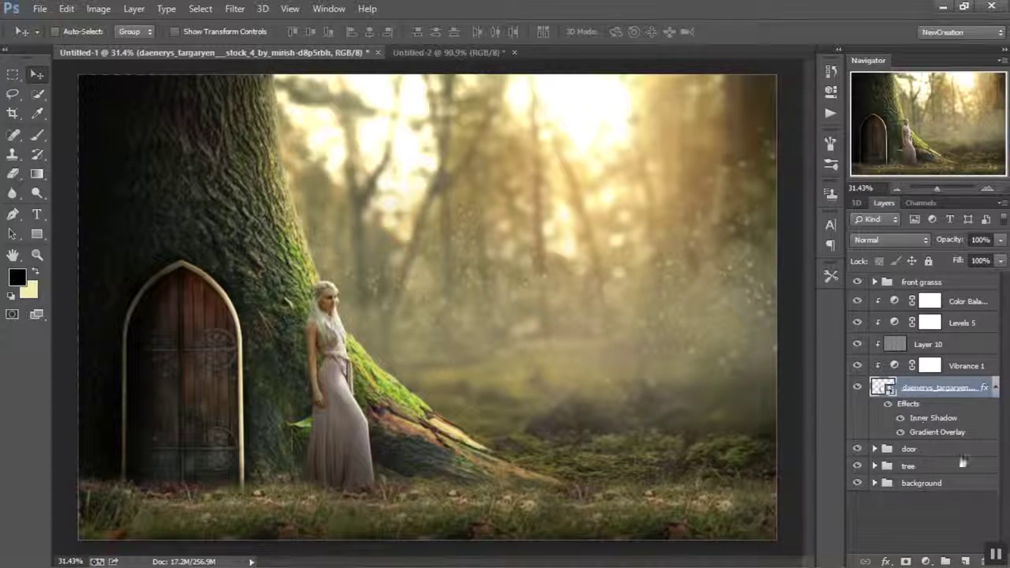
# Step: Add a new layer beneath the woman and paint soft black shadow behind her with a small brush at 20% opacity, 50% flow
pyautogui.keyDown('ctrl'); pyautogui.click(966, 561); pyautogui.keyUp('ctrl')
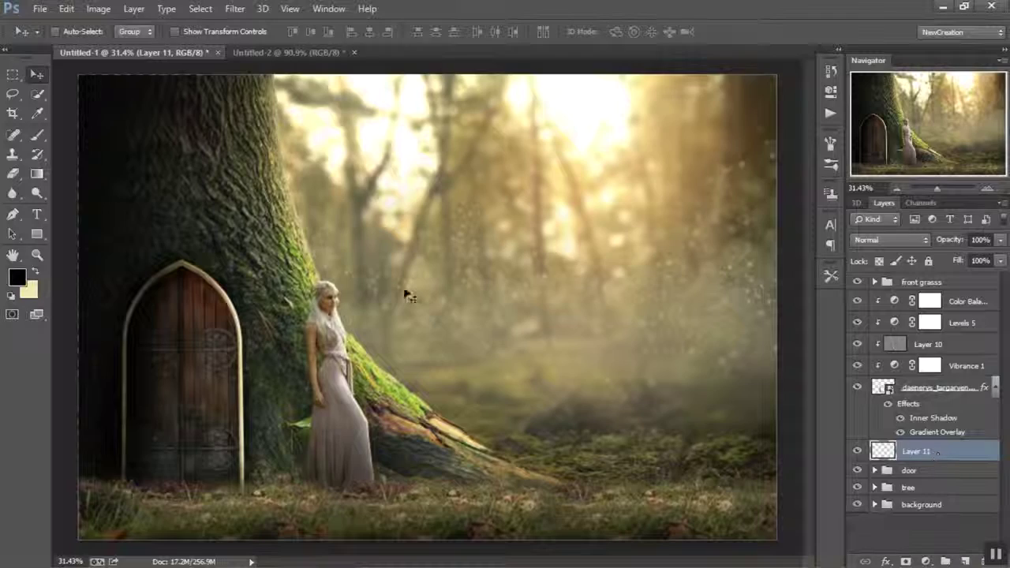
pyautogui.click(36, 138)
pyautogui.scroll(2, 317, 345)
pyautogui.press('[')
pyautogui.press('[')
pyautogui.press('[')
pyautogui.press('[')
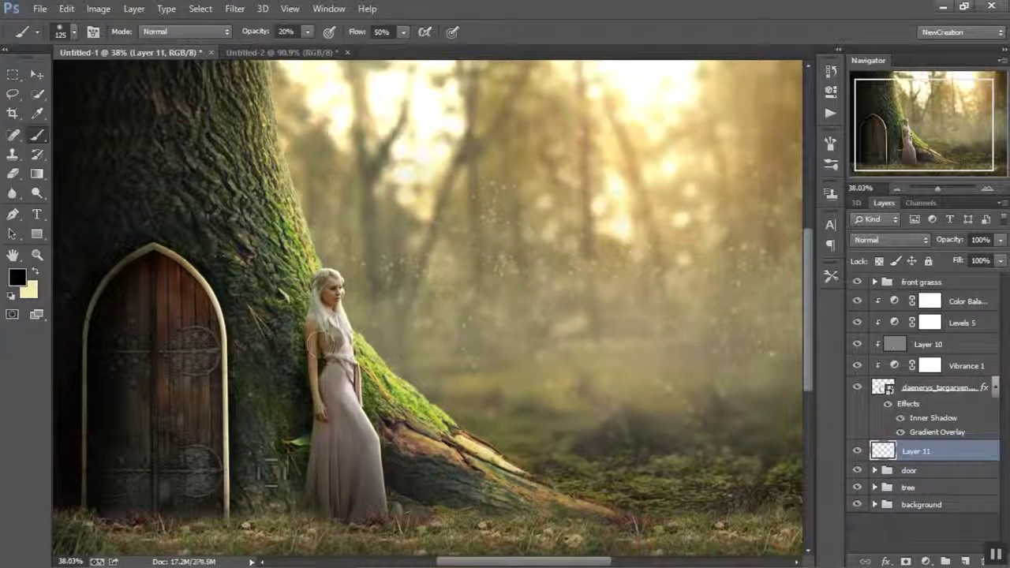
pyautogui.scroll(5, 293, 336)
pyautogui.press('[')
pyautogui.press('[')
pyautogui.moveTo(348, 205)
pyautogui.mouseDown()
pyautogui.moveTo(325, 269)
pyautogui.moveTo(311, 390)
pyautogui.moveTo(309, 325)
pyautogui.mouseUp()
pyautogui.press('[')
# Step: Enlarge the brush to 300 px and paint a broader black shadow on the trunk between the woman and the door
pyautogui.scroll(-5, 317, 344)
pyautogui.press(']')
pyautogui.press(']')
pyautogui.press(']')
pyautogui.press(']')
pyautogui.press(']')
pyautogui.moveTo(287, 498); pyautogui.dragTo(295, 411)
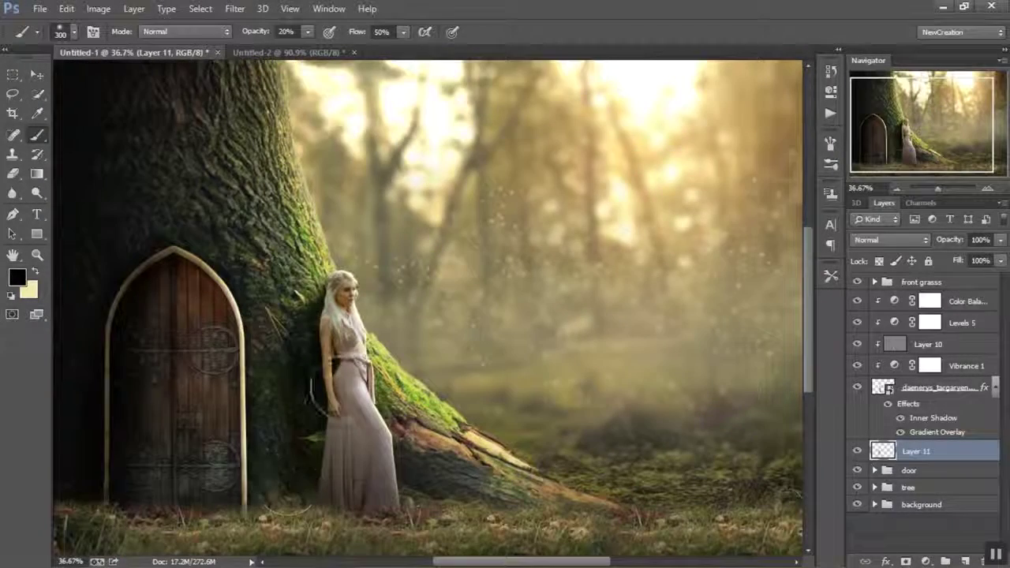
pyautogui.press('x')
pyautogui.moveTo(291, 289); pyautogui.dragTo(284, 322)
pyautogui.hotkey('ctrl', 'z')
pyautogui.press('x')
# Step: Deepen the black shadow on the trunk close to the woman's arm and dress with a smaller brush
pyautogui.press('[')
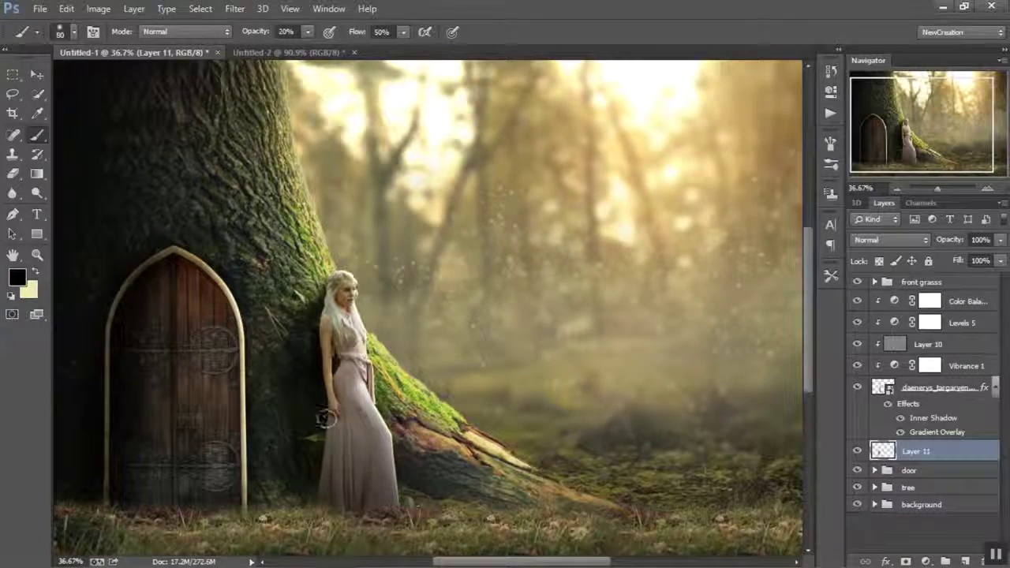
pyautogui.scroll(-3, 287, 458)
pyautogui.scroll(7, 364, 292)
pyautogui.press('[')
pyautogui.press('[')
pyautogui.moveTo(334, 314)
pyautogui.mouseDown()
pyautogui.moveTo(280, 328)
pyautogui.moveTo(276, 355)
pyautogui.mouseUp()
pyautogui.scroll(-6, 300, 347)
pyautogui.scroll(6, 331, 394)
pyautogui.scroll(-5, 325, 459)
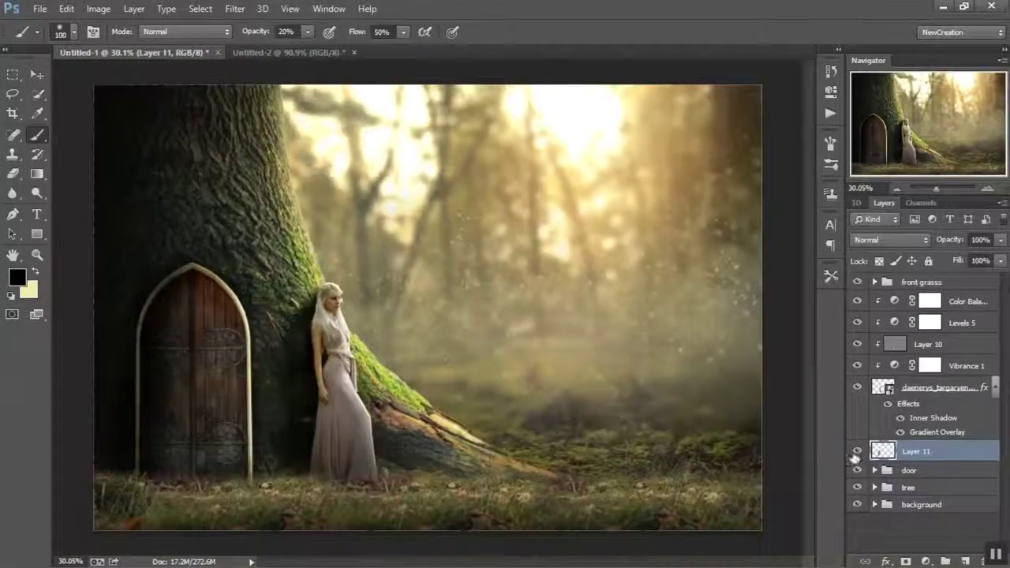
# Step: Group the woman's layer, its adjustment layers and the shadow layer beneath it, and name the group Woman
pyautogui.click(874, 283)
pyautogui.click(874, 282)
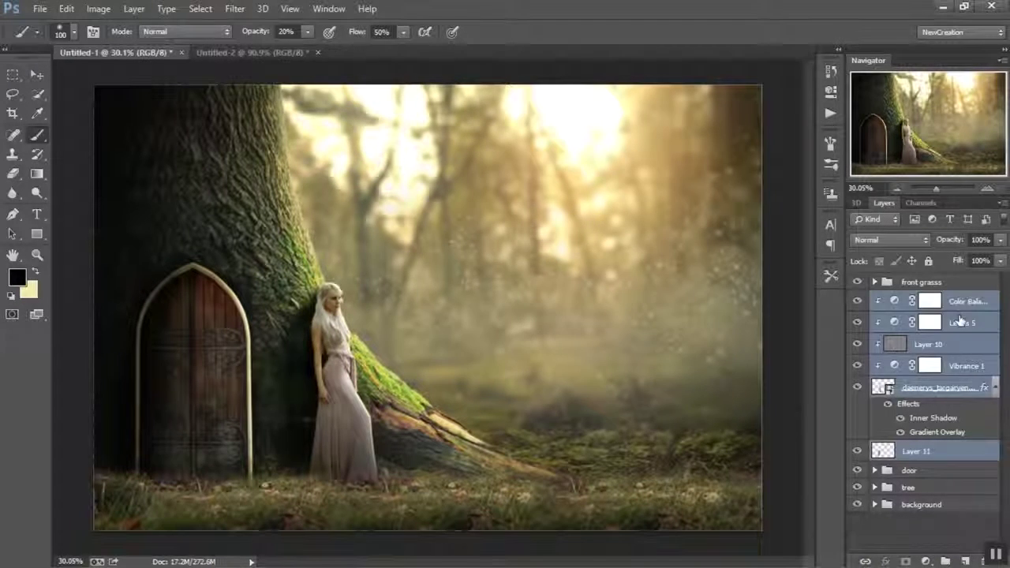
pyautogui.hotkey('ctrl', 'g')
pyautogui.doubleClick(916, 299)
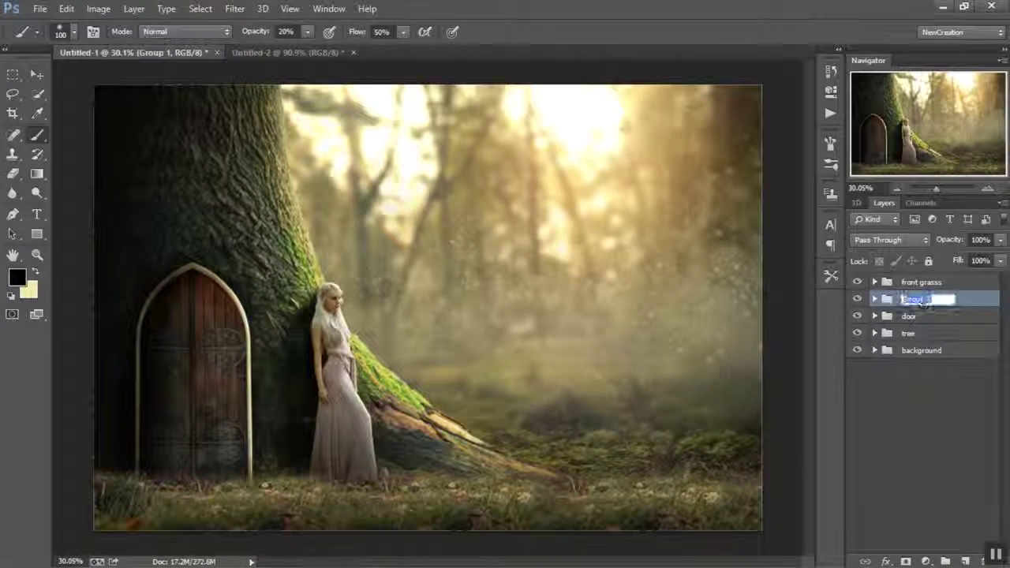
pyautogui.write('mo')
pyautogui.press('Return')
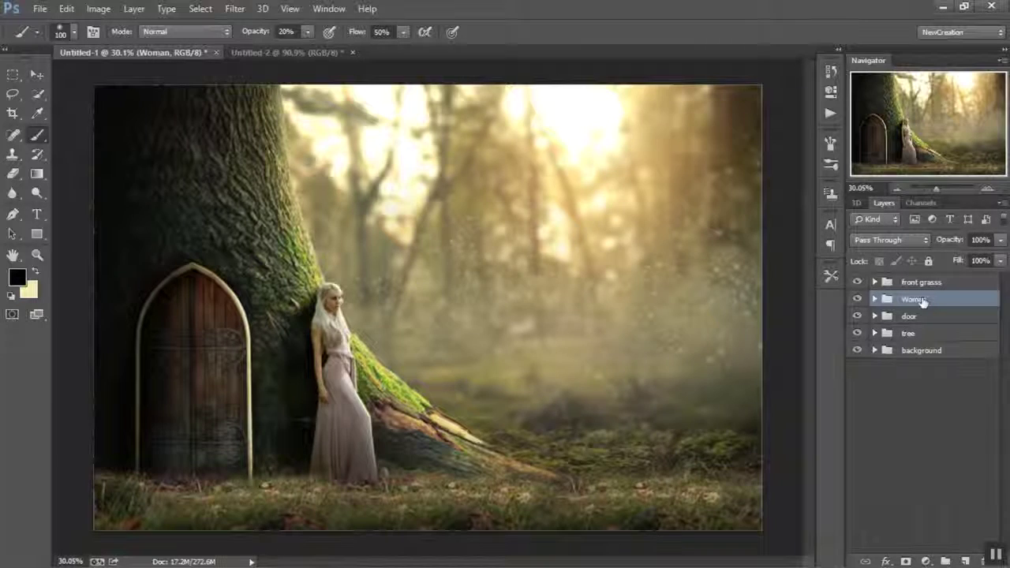
pyautogui.click(856, 298)
pyautogui.click(857, 298)
# Step: Add a new layer at the top of the Woman group and place it in a subgroup named "front dust particles"
pyautogui.click(919, 283)
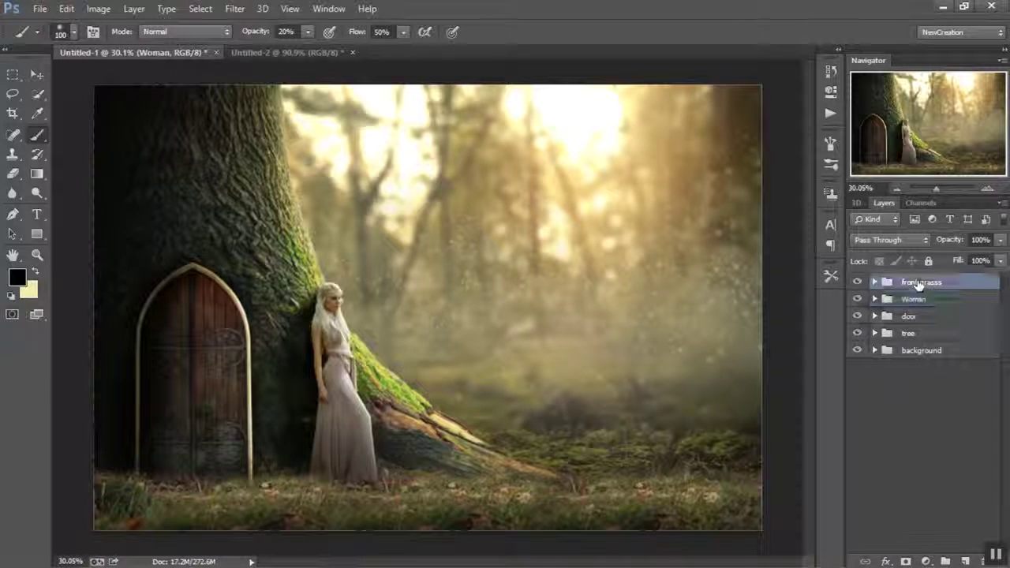
pyautogui.click(895, 300)
pyautogui.click(874, 299)
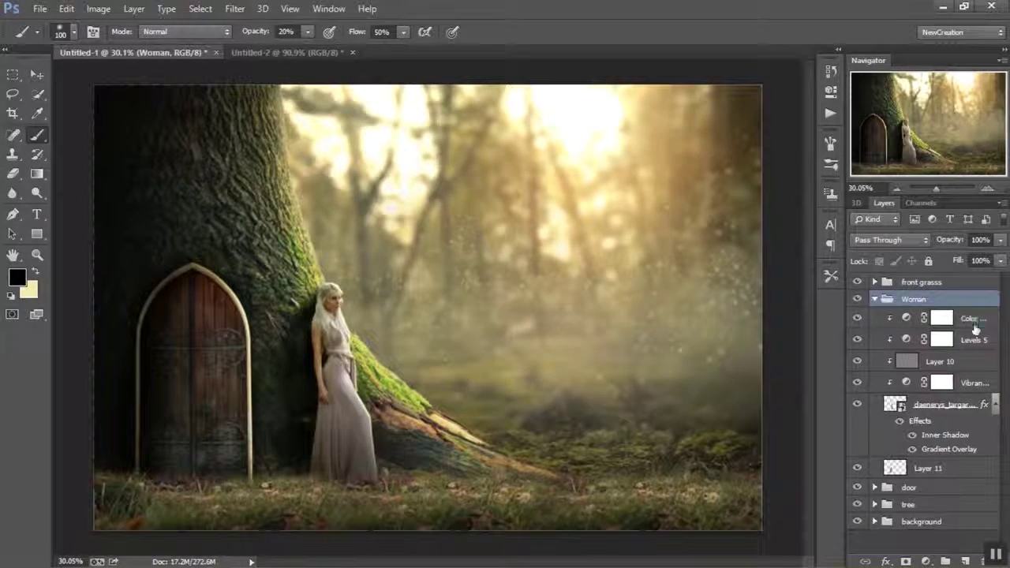
pyautogui.click(972, 319)
pyautogui.click(964, 561)
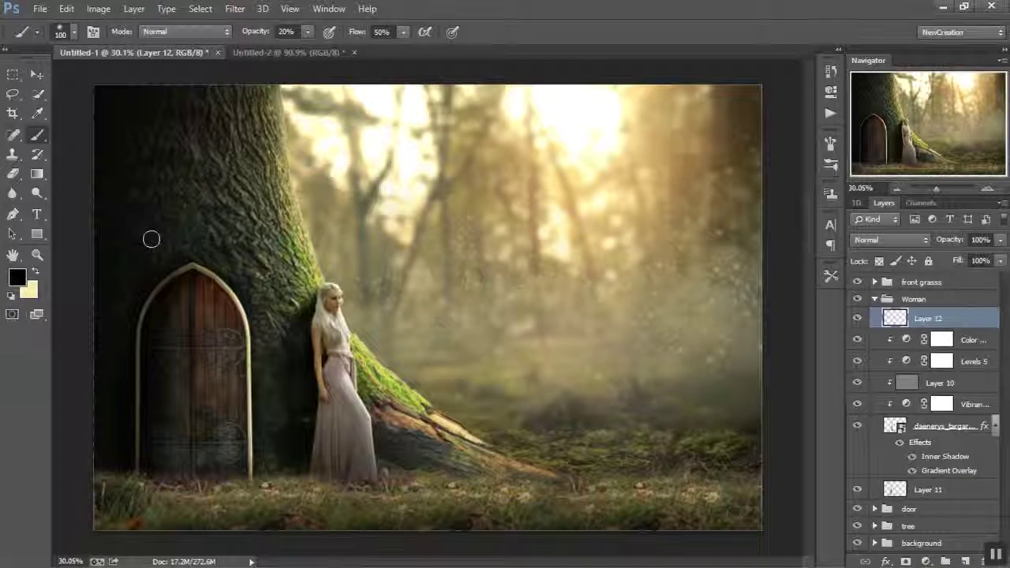
pyautogui.hotkey('ctrl', 'g')
pyautogui.doubleClick(925, 316)
pyautogui.write('front dust')
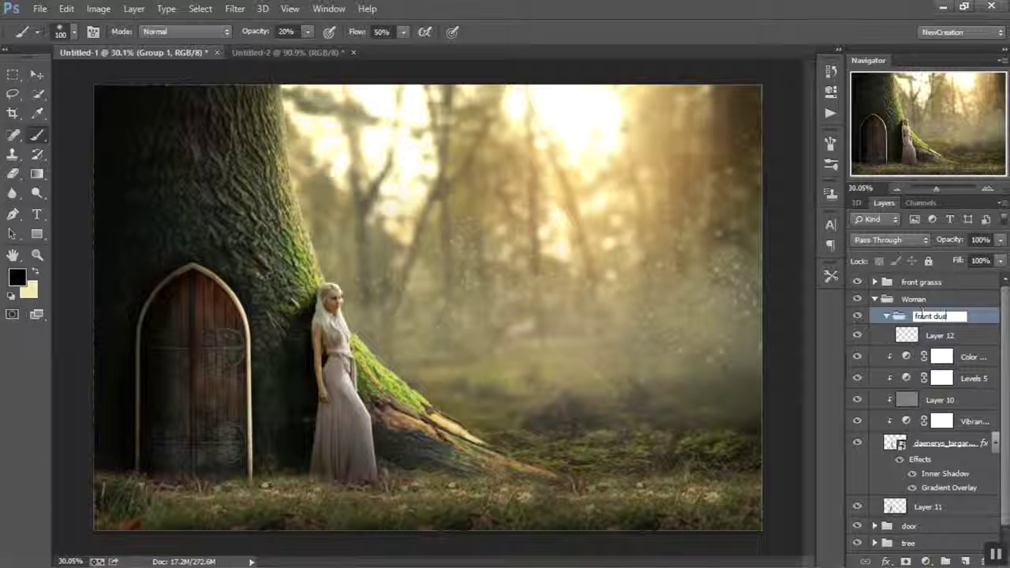
pyautogui.write(' particles')
pyautogui.press('Return')
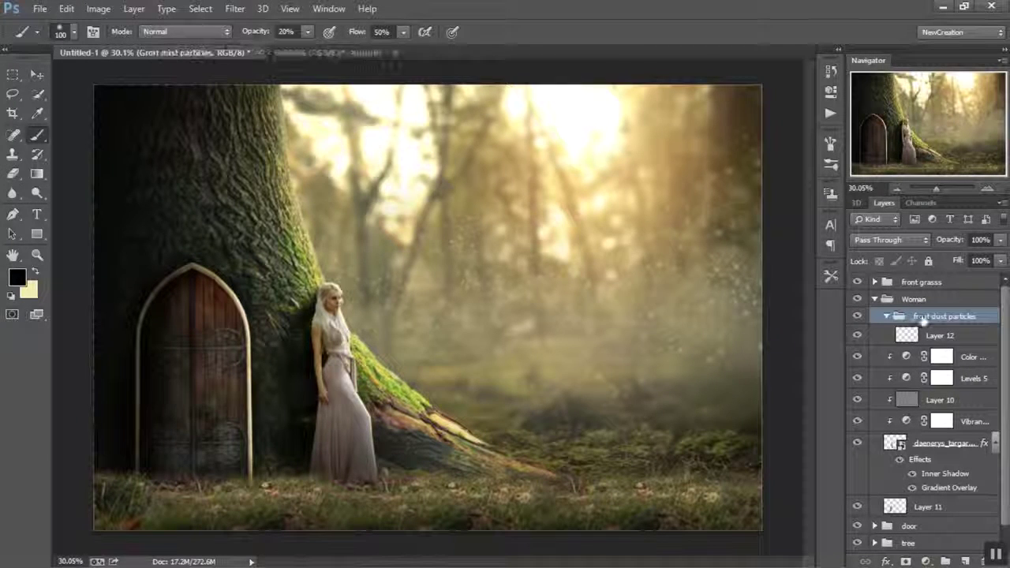
# Step: Paint pale yellow dust particles on Layer 12 beside the door and over the ground with a 70 px particle brush at 75% opacity
pyautogui.click(35, 271)
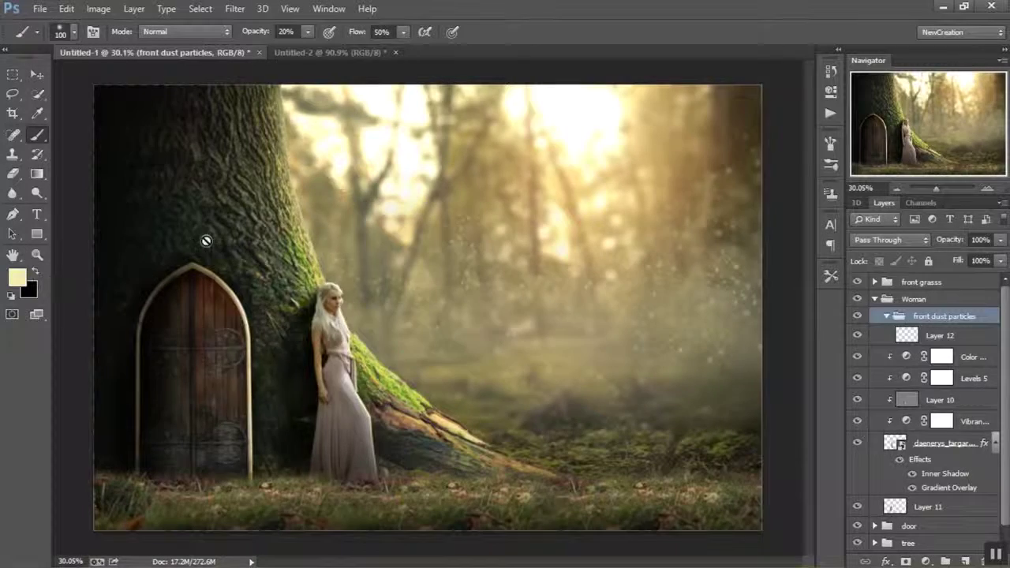
pyautogui.rightClick(206, 241)
pyautogui.scroll(-5, 307, 374)
pyautogui.scroll(-6, 305, 380)
pyautogui.click(351, 415)
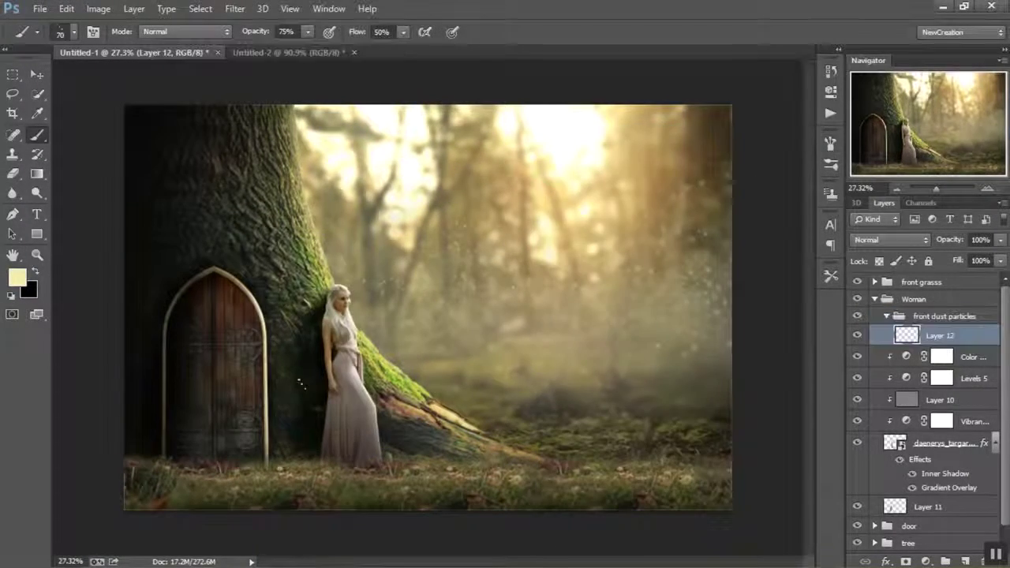
pyautogui.moveTo(133, 372); pyautogui.dragTo(161, 373)
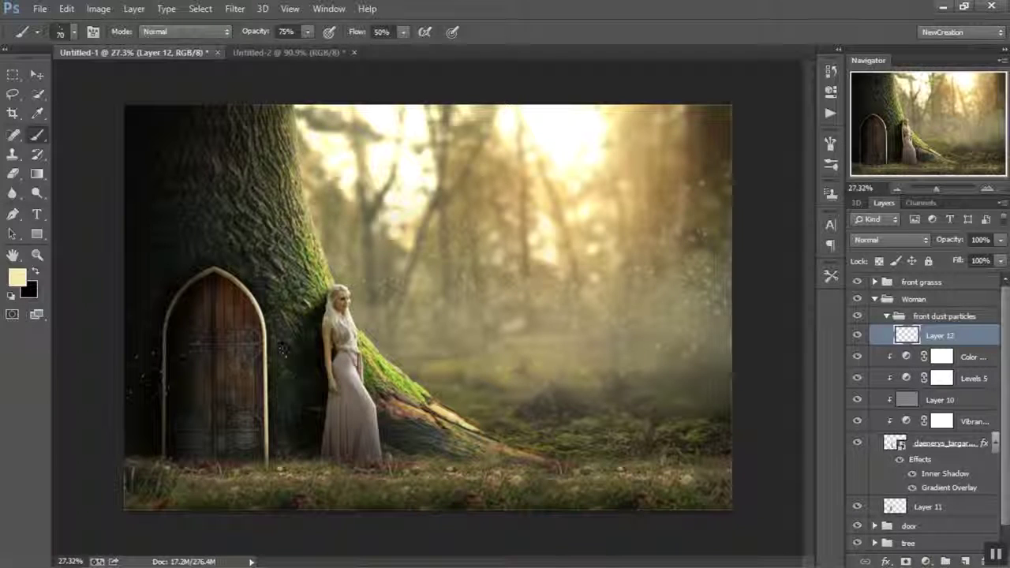
pyautogui.click(500, 394)
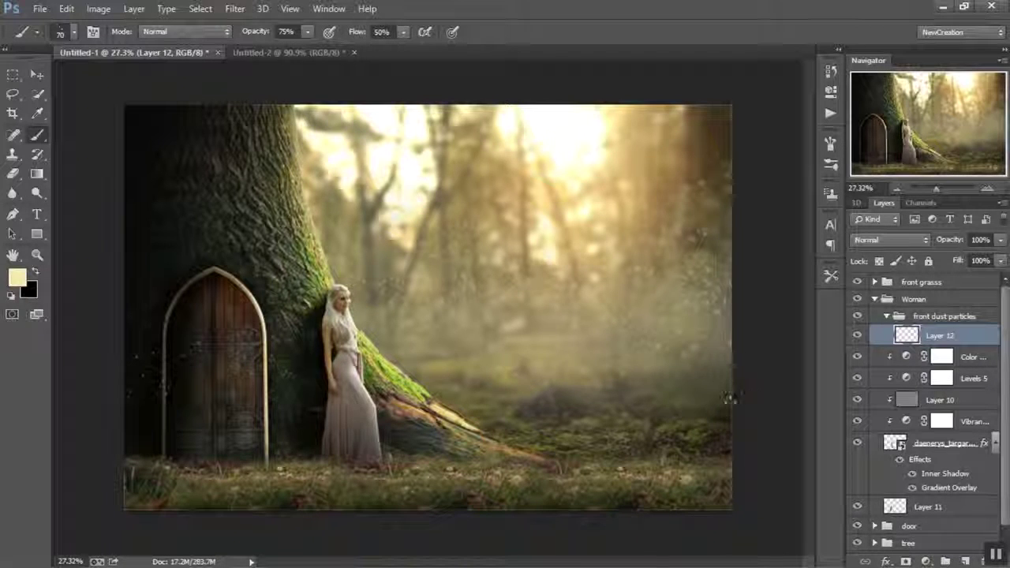
pyautogui.click(550, 417)
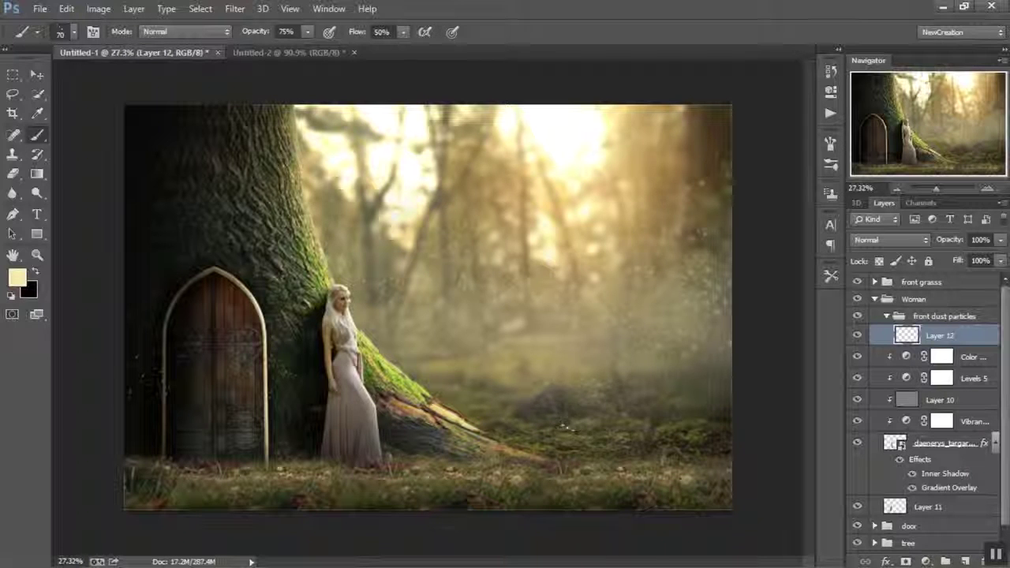
# Step: Lower the front dust particles group's opacity to 50% and compare the image with and without it
pyautogui.click(886, 316)
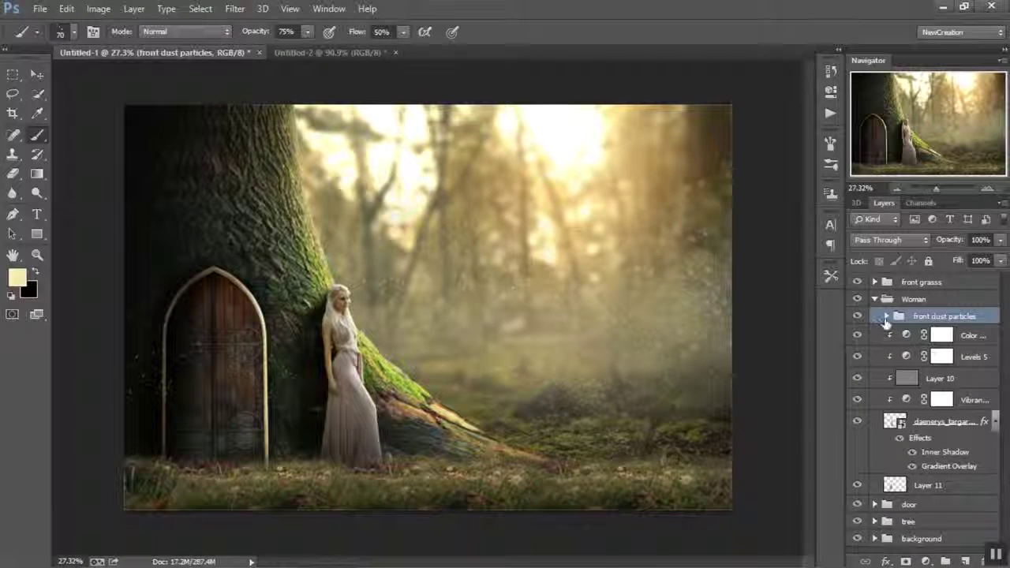
pyautogui.click(886, 316)
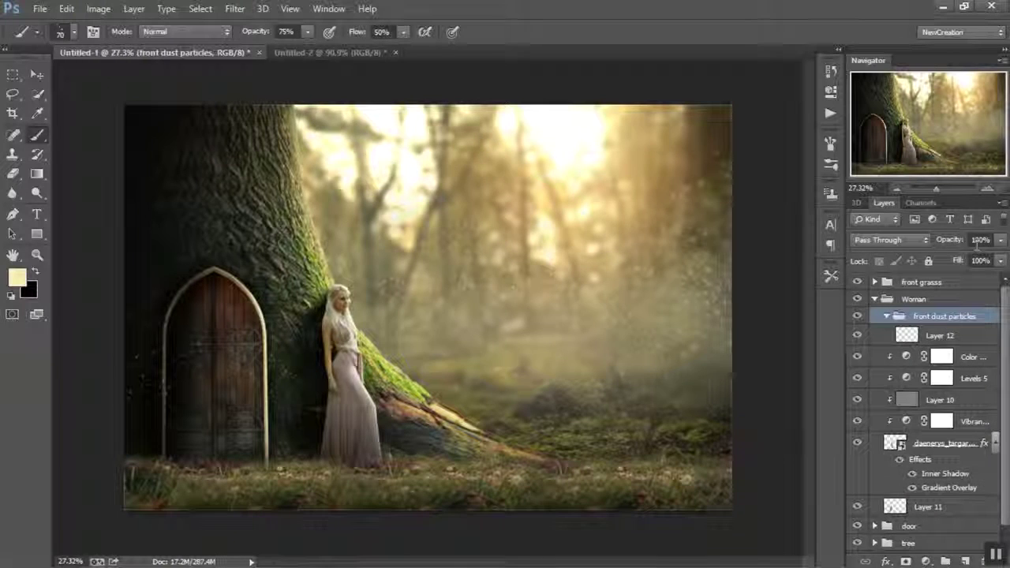
pyautogui.click(951, 240)
pyautogui.click(859, 315)
pyautogui.click(861, 317)
# Step: Add another layer above Layer 12 and paint more dust particles with the brush opacity at 100%
pyautogui.click(911, 336)
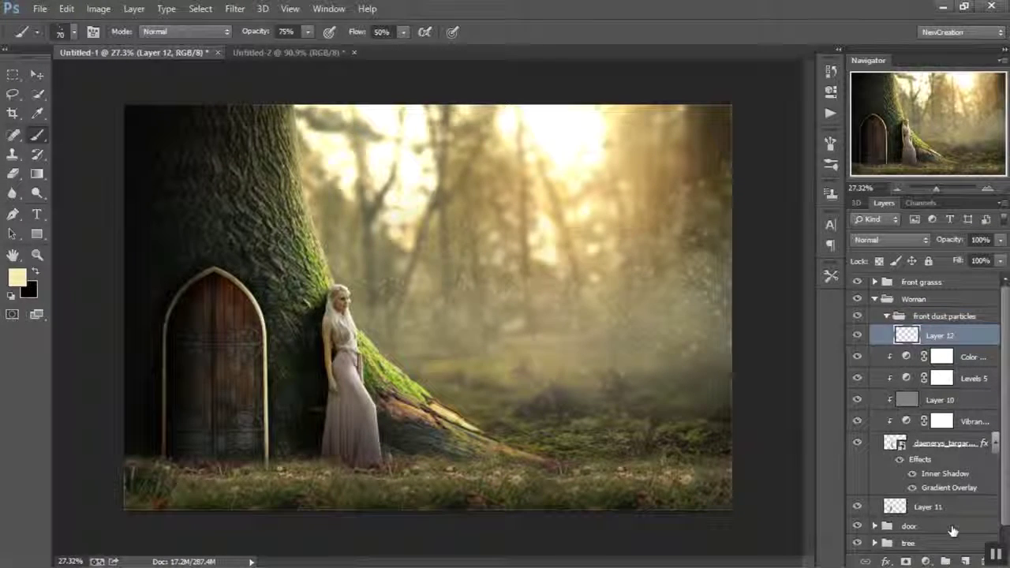
pyautogui.click(965, 562)
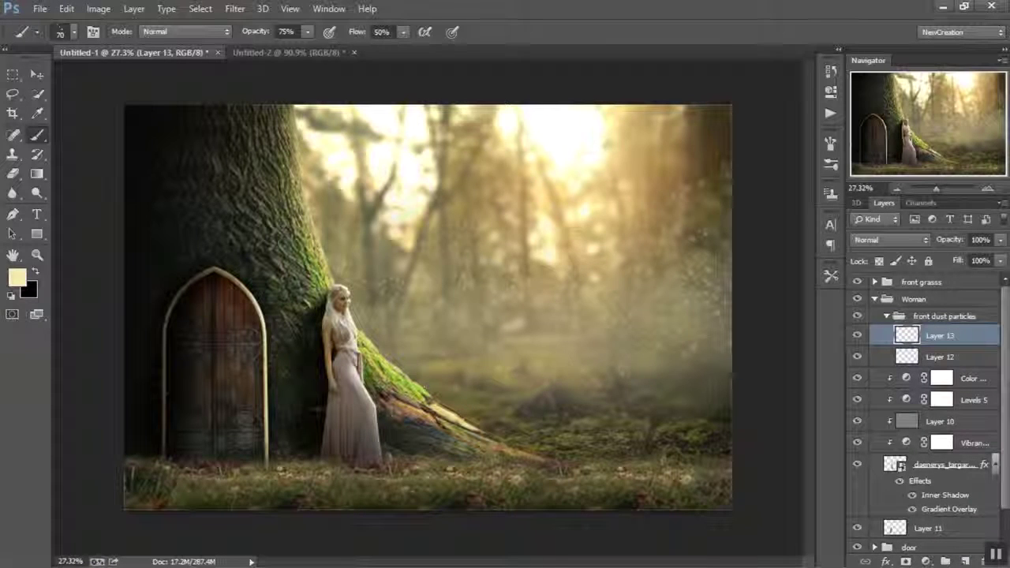
pyautogui.moveTo(250, 34); pyautogui.dragTo(290, 37)
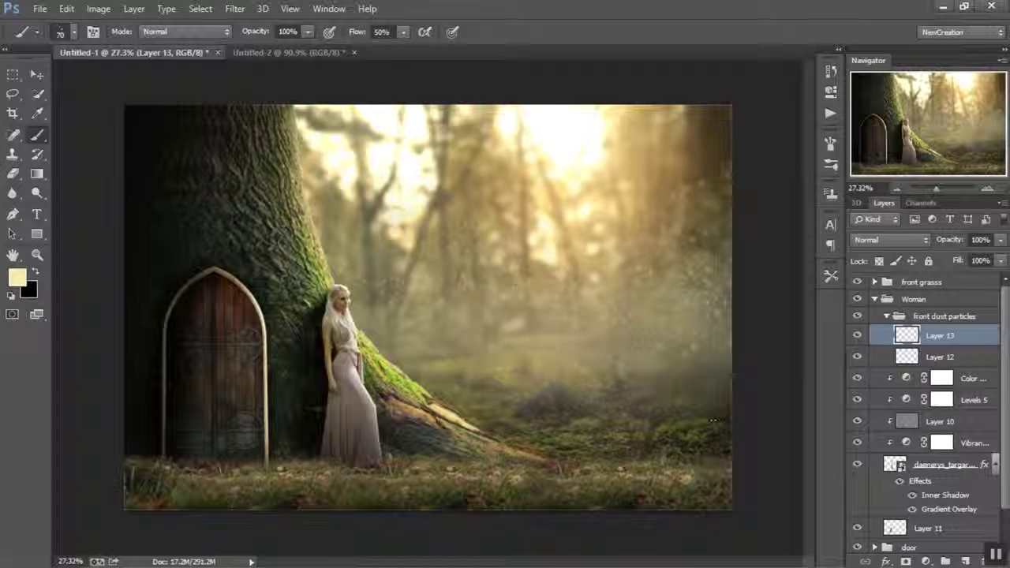
# Step: Reduce Layer 13's opacity to 30% and collapse the front dust particles and Woman groups
pyautogui.click(979, 240)
pyautogui.press('Return')
pyautogui.click(861, 336)
pyautogui.click(861, 336)
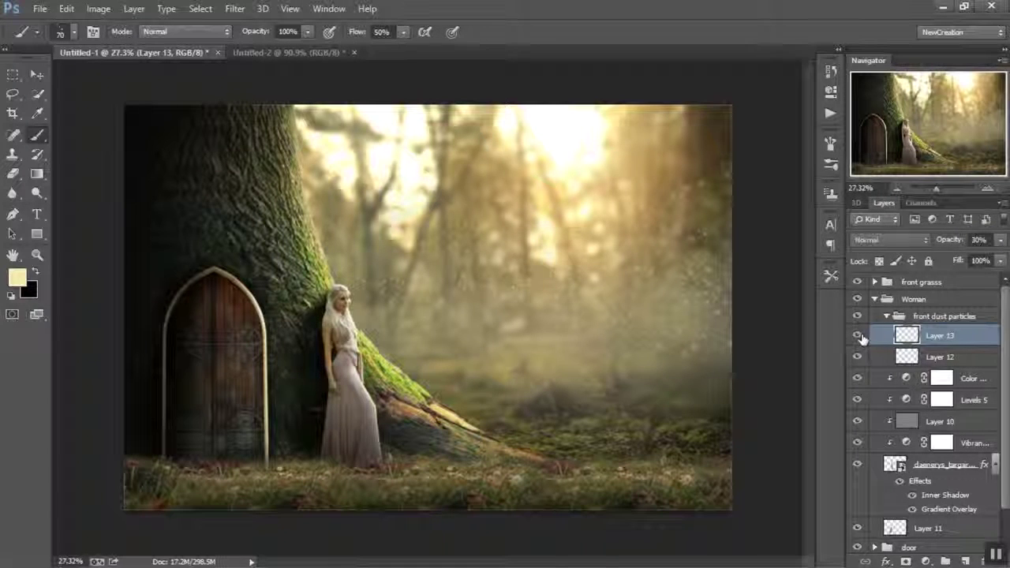
pyautogui.click(891, 314)
pyautogui.click(885, 318)
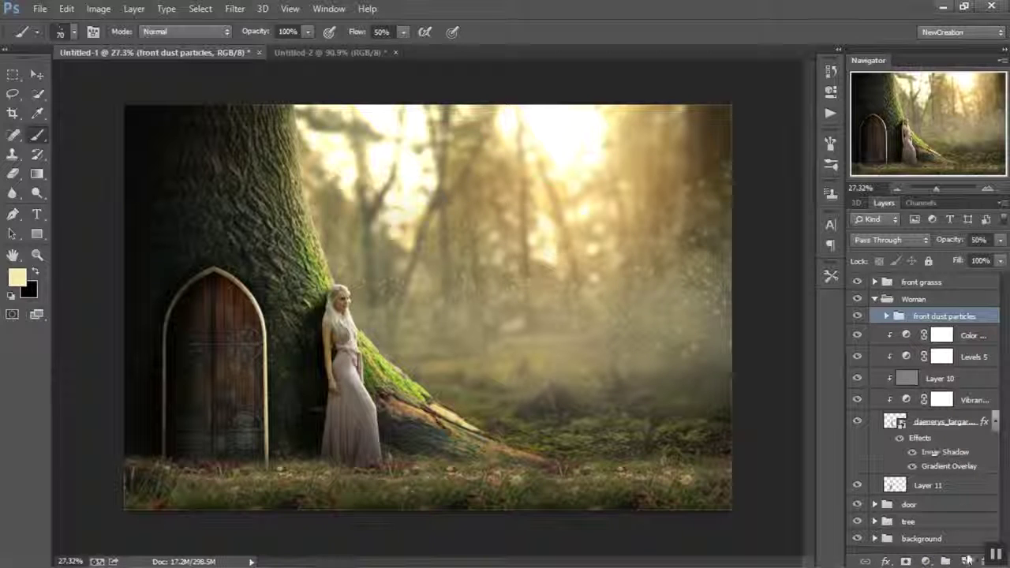
pyautogui.click(874, 299)
pyautogui.click(886, 305)
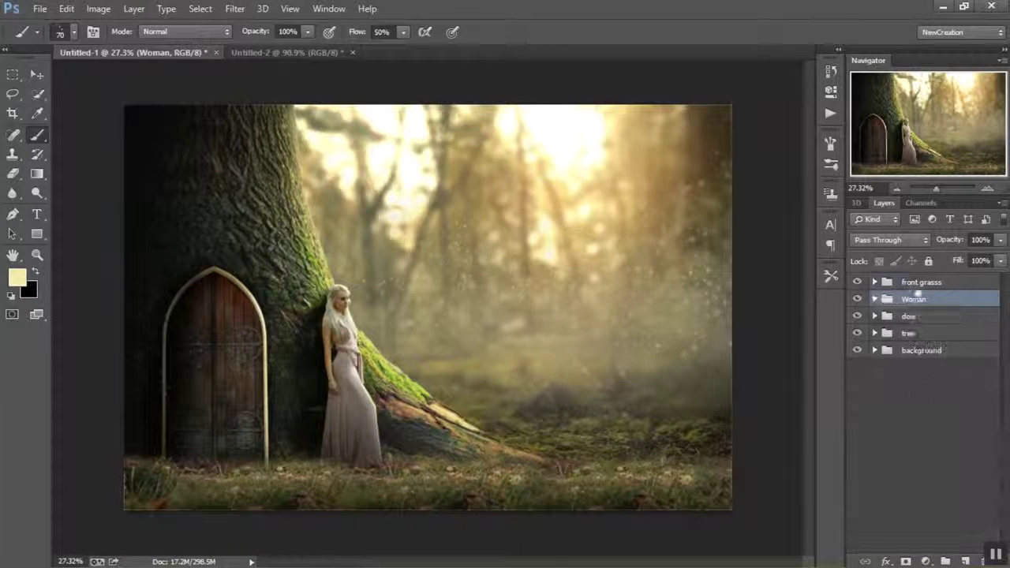
# Step: Create a new group above the front grass group and name it "front fog"
pyautogui.click(918, 285)
pyautogui.click(965, 560)
pyautogui.hotkey('ctrl', 'z')
pyautogui.click(946, 560)
pyautogui.doubleClick(913, 283)
pyautogui.write('front fog')
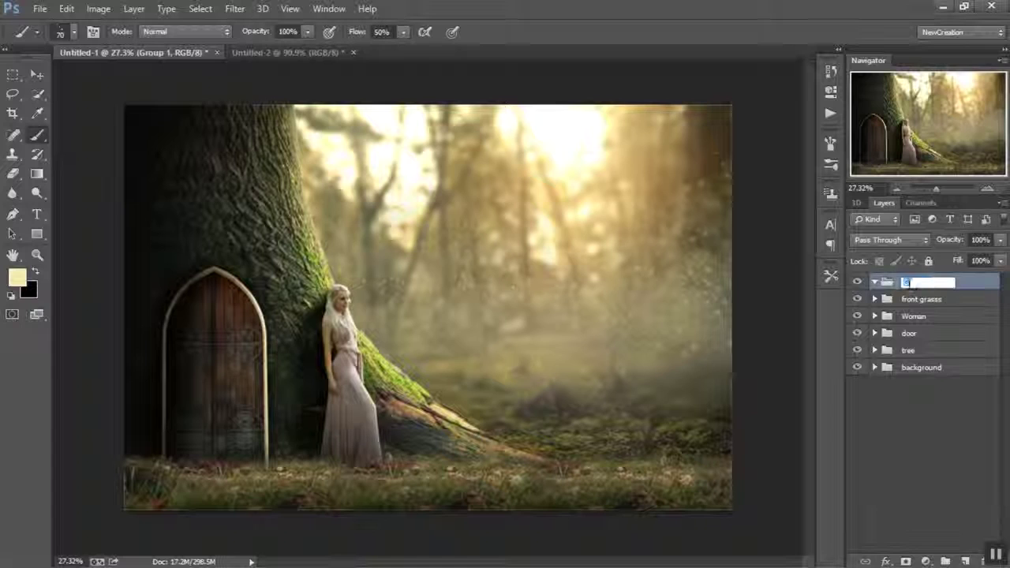
pyautogui.press('Return')
# Step: Add a layer in the front fog group and set up a soft cloud brush at 250 px and 30% opacity
pyautogui.click(964, 561)
pyautogui.scroll(-3, 315, 236)
pyautogui.rightClick(270, 166)
pyautogui.scroll(3, 361, 302)
pyautogui.click(359, 304)
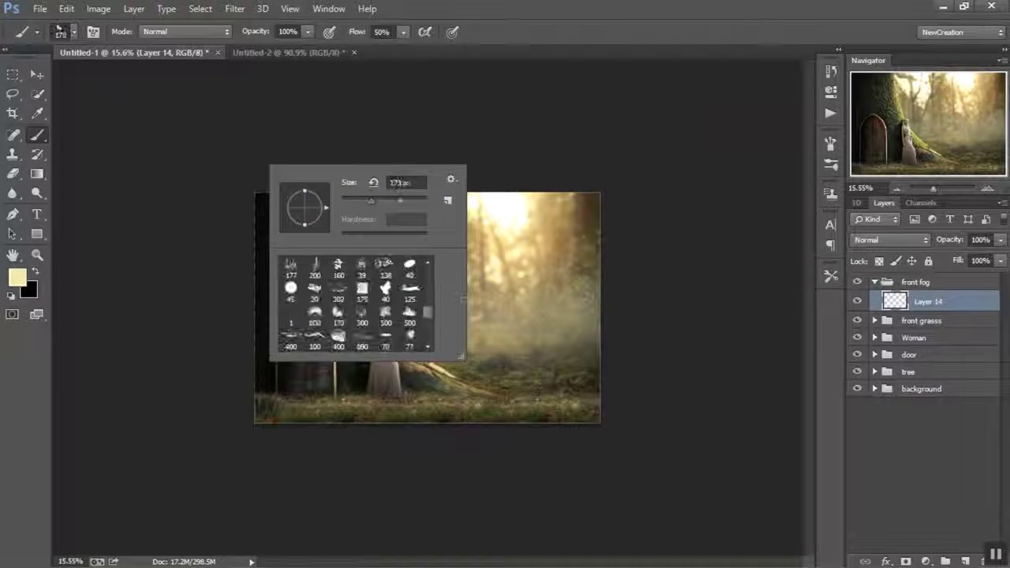
pyautogui.scroll(2, 355, 308)
pyautogui.doubleClick(355, 308)
pyautogui.scroll(5, 462, 355)
pyautogui.click(259, 32)
pyautogui.press('Return')
pyautogui.press('[')
pyautogui.press('[')
pyautogui.press('[')
pyautogui.press('[')
pyautogui.press('[')
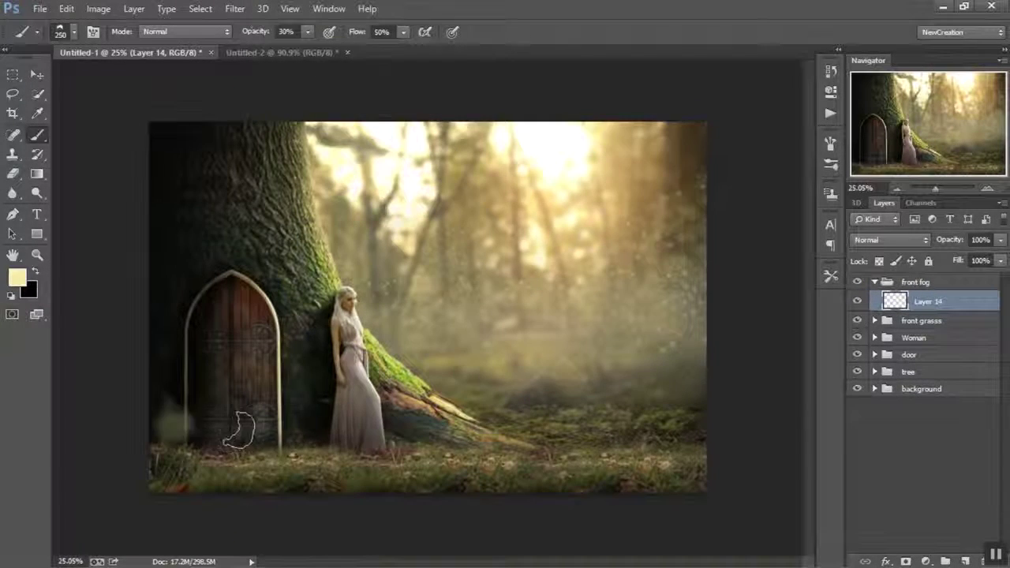
# Step: Undo a test fog stroke across the door's base and adjust the cloud brush's Shape Dynamics, keeping Scattering on
pyautogui.moveTo(175, 420); pyautogui.dragTo(331, 445)
pyautogui.hotkey('ctrl', 'z')
pyautogui.click(830, 143)
pyautogui.click(582, 203)
pyautogui.click(594, 188)
pyautogui.moveTo(703, 291); pyautogui.dragTo(865, 300)
pyautogui.click(581, 203)
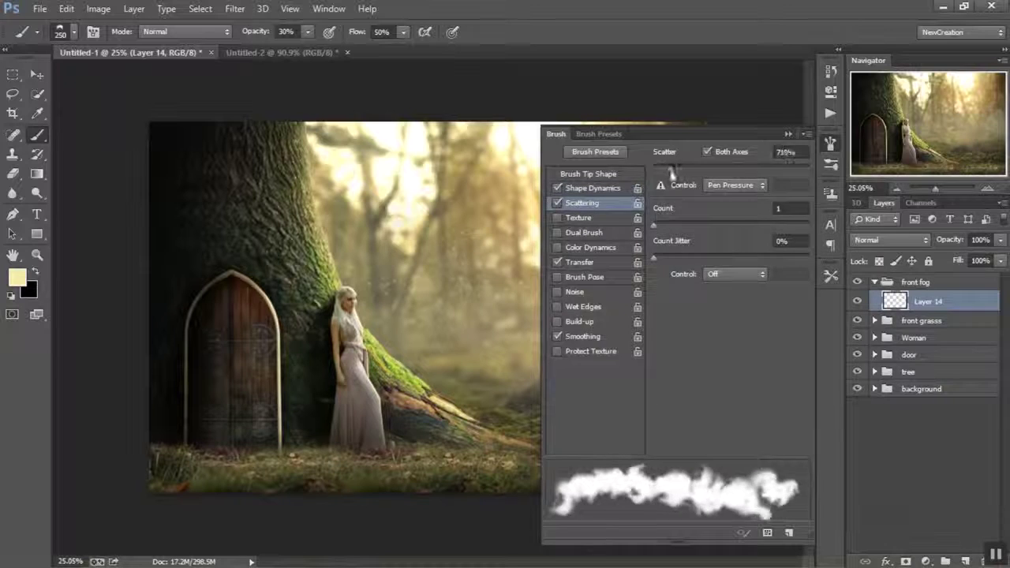
pyautogui.click(587, 174)
pyautogui.click(830, 144)
# Step: Enlarge the cloud brush to 800 px and paint pale yellow fog over the door's base and the foreground grass
pyautogui.moveTo(161, 433)
pyautogui.mouseDown()
pyautogui.moveTo(331, 441)
pyautogui.moveTo(205, 403)
pyautogui.mouseUp()
pyautogui.press(']')
pyautogui.press(']')
pyautogui.press(']')
pyautogui.press(']')
pyautogui.press(']')
pyautogui.press(']')
pyautogui.moveTo(205, 465)
pyautogui.mouseDown()
pyautogui.moveTo(679, 474)
pyautogui.moveTo(236, 491)
pyautogui.mouseUp()
pyautogui.moveTo(449, 490); pyautogui.dragTo(671, 493)
# Step: Lower the fog layer's opacity to 30% and compare the image with and without the fog
pyautogui.click(949, 244)
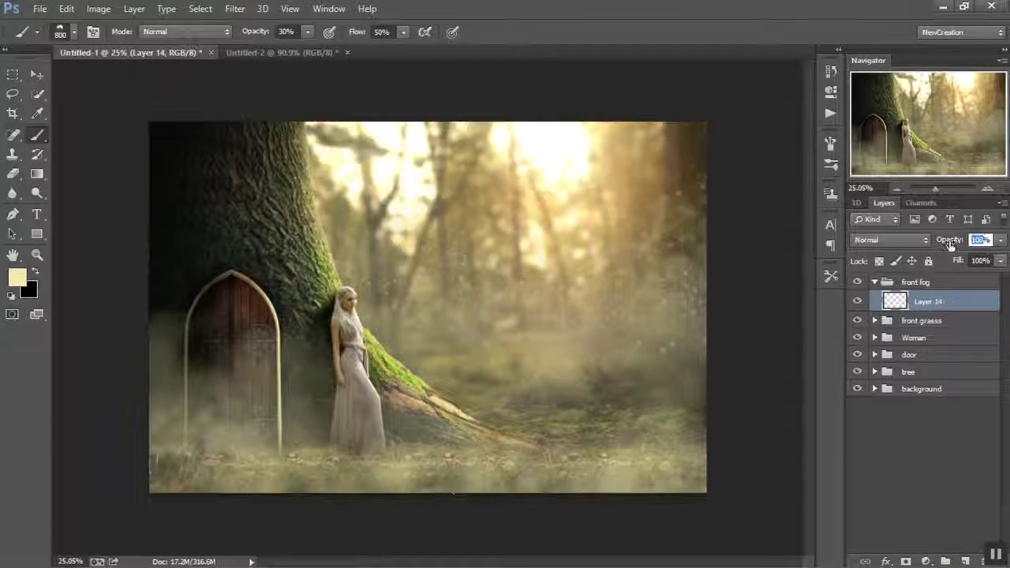
pyautogui.write('40')
pyautogui.click(950, 244)
pyautogui.write('30')
pyautogui.press('Return')
pyautogui.click(858, 303)
pyautogui.click(858, 303)
pyautogui.click(874, 282)
pyautogui.click(874, 282)
# Step: Add a second fog layer, paint fog along the ground across the whole width, and set the layer's opacity to 20%
pyautogui.click(909, 302)
pyautogui.click(964, 560)
pyautogui.press('[')
pyautogui.press('[')
pyautogui.press('[')
pyautogui.press('[')
pyautogui.press('[')
pyautogui.press('[')
pyautogui.press('[')
pyautogui.press('[')
pyautogui.moveTo(141, 443)
pyautogui.mouseDown()
pyautogui.moveTo(228, 483)
pyautogui.moveTo(721, 421)
pyautogui.mouseUp()
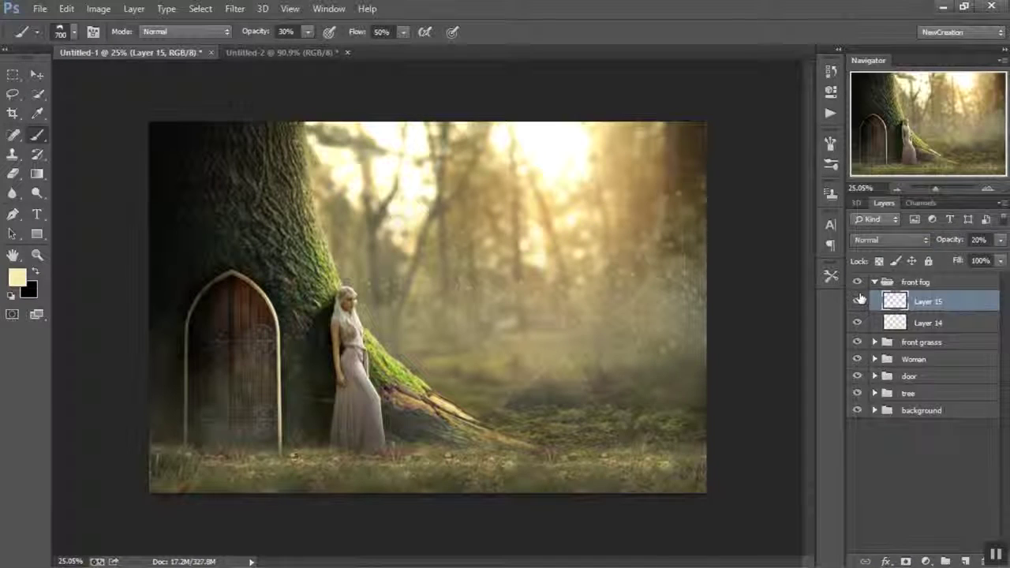
# Step: Collapse the front fog group and create a new group on top named "final adjustments"
pyautogui.click(874, 281)
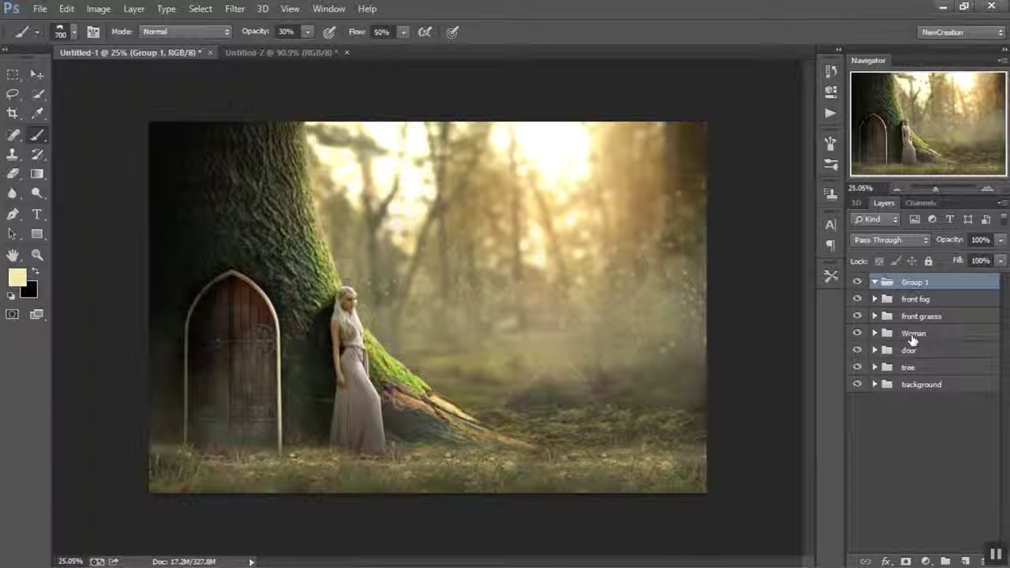
pyautogui.doubleClick(907, 282)
pyautogui.write('f')
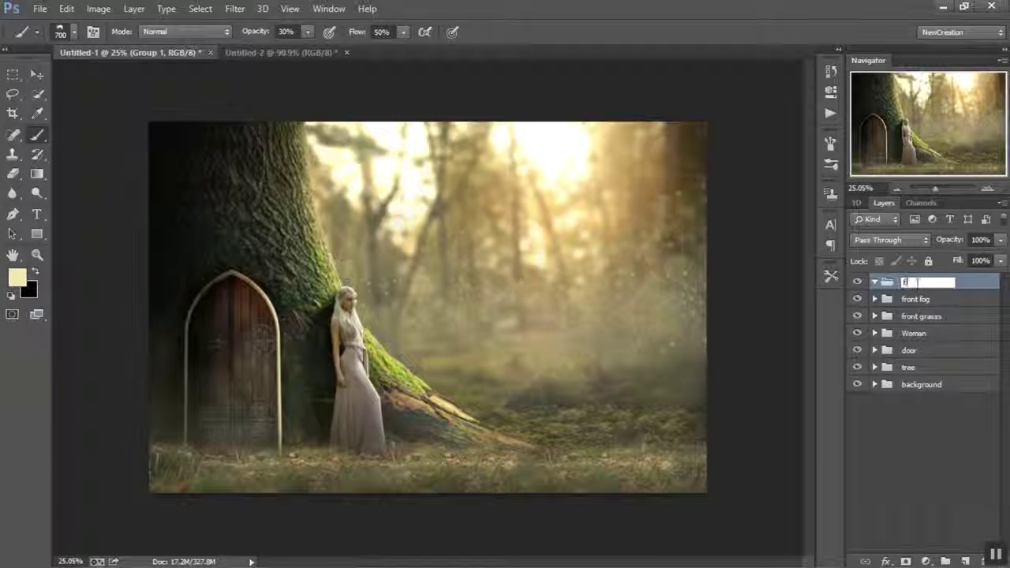
pyautogui.write('inal adjustments')
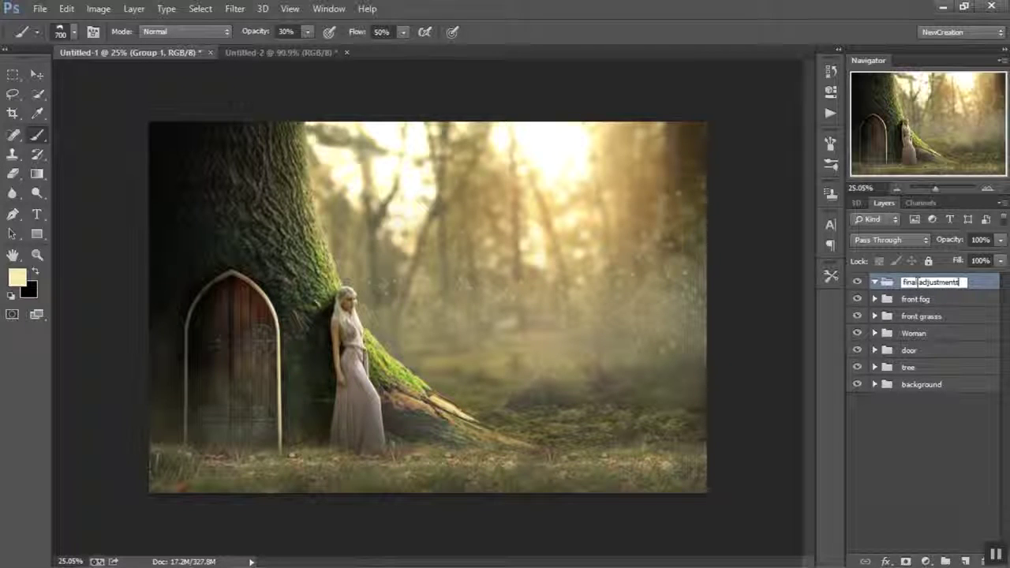
pyautogui.press('Return')
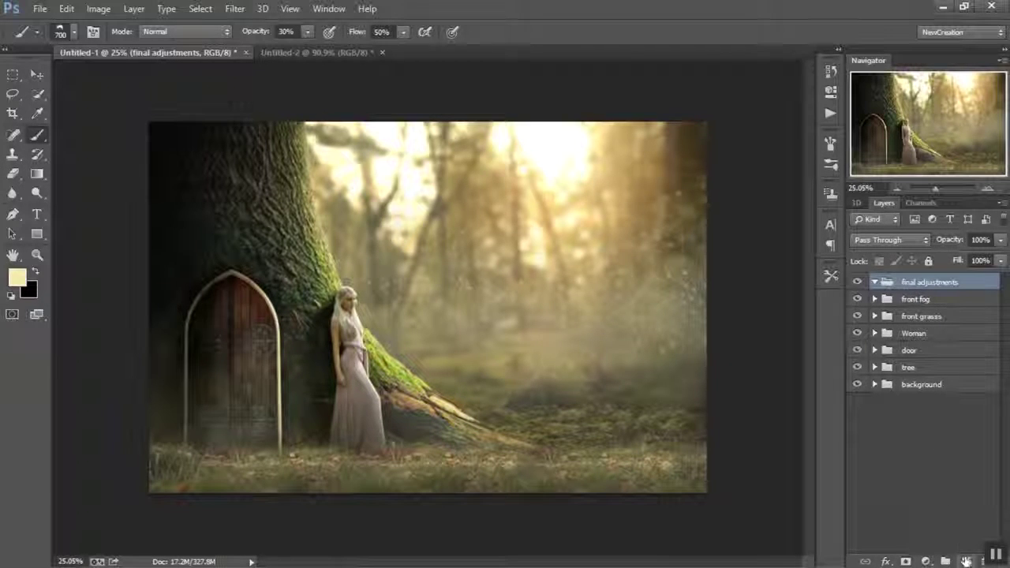
# Step: Add a Gradient Map adjustment with the Black, White preset in the final adjustments group and lower its opacity to 20%
pyautogui.click(926, 559)
pyautogui.click(872, 520)
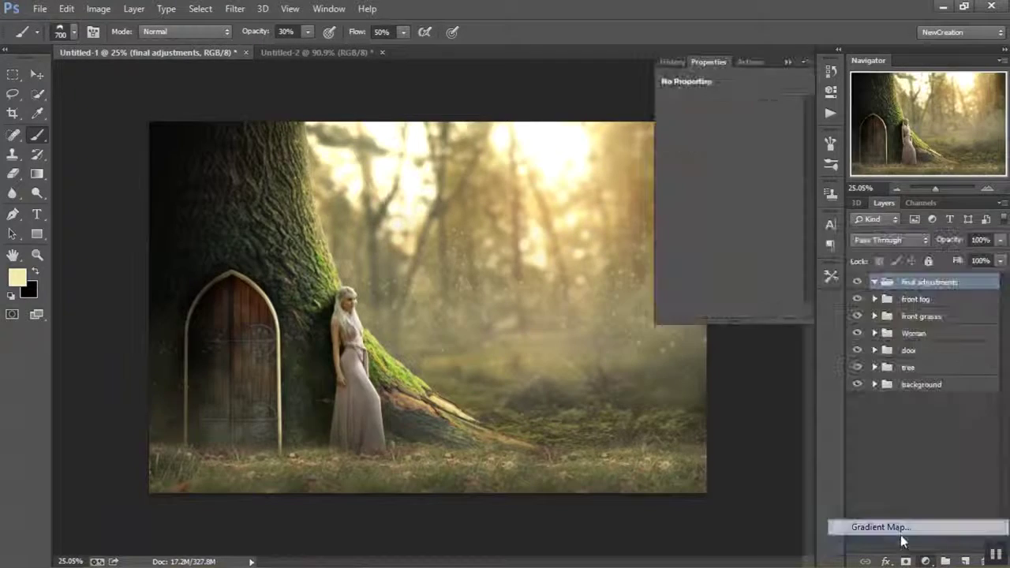
pyautogui.click(729, 109)
pyautogui.click(419, 117)
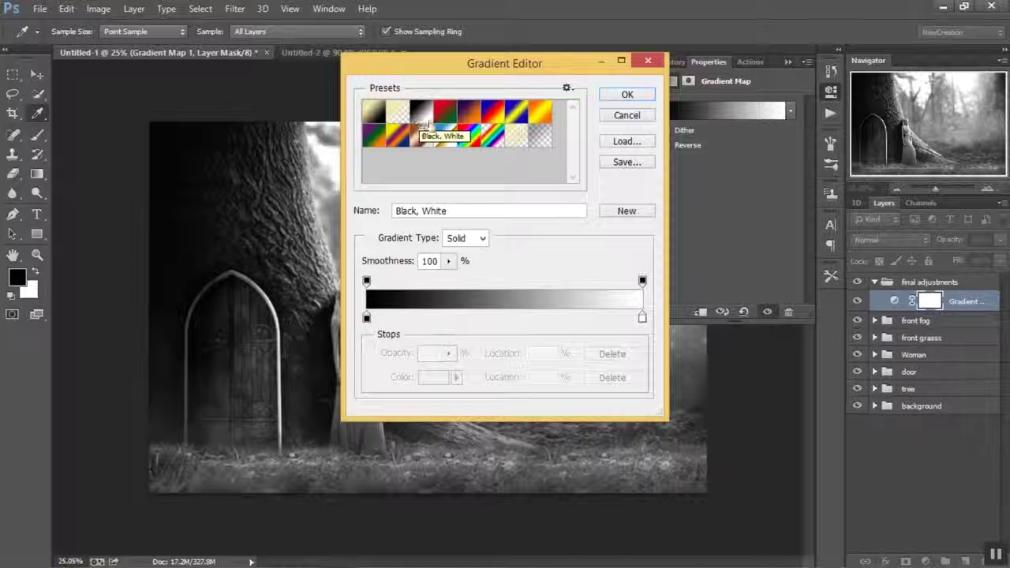
pyautogui.click(625, 94)
pyautogui.click(787, 62)
pyautogui.moveTo(962, 239); pyautogui.dragTo(942, 241)
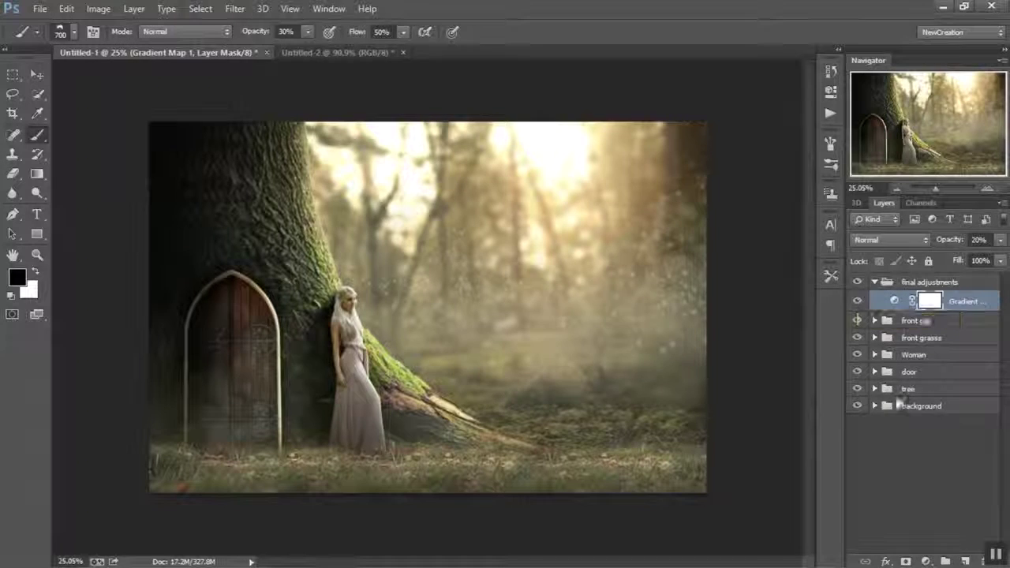
pyautogui.click(978, 240)
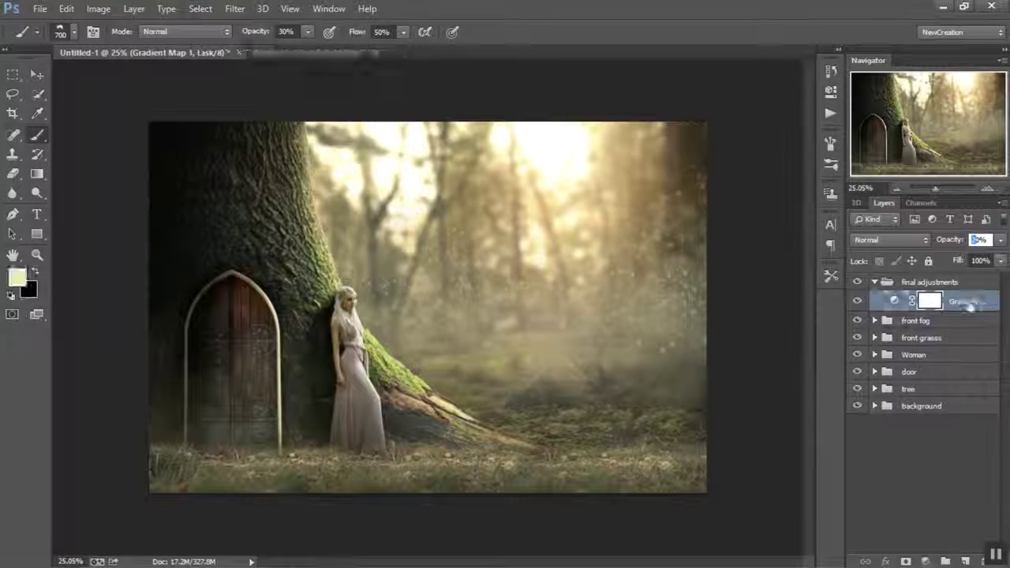
# Step: Add a Color Lookup adjustment to the final adjustments group using the FuturisticBleak.3DL lookup table
pyautogui.click(925, 560)
pyautogui.click(879, 394)
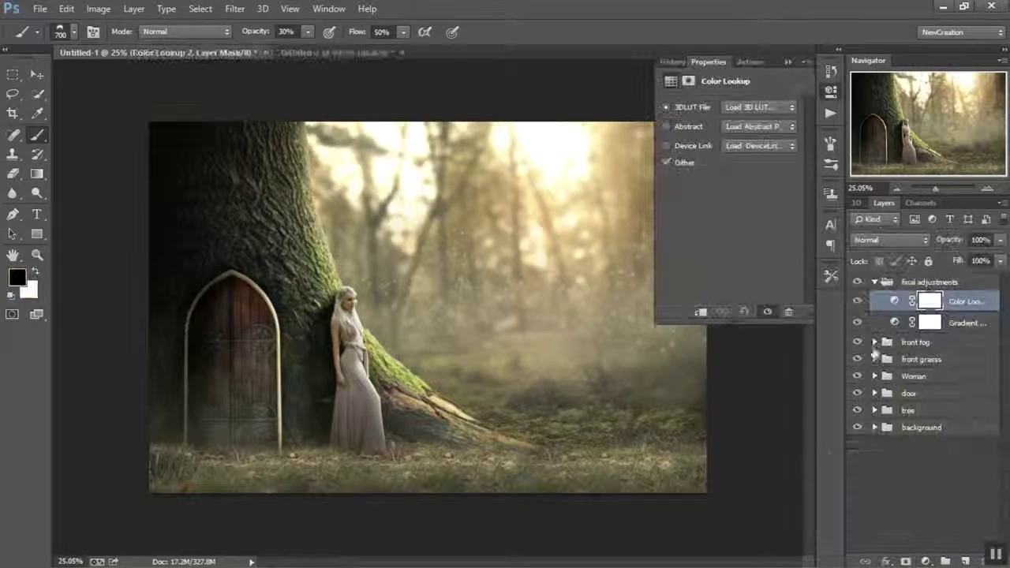
pyautogui.click(755, 107)
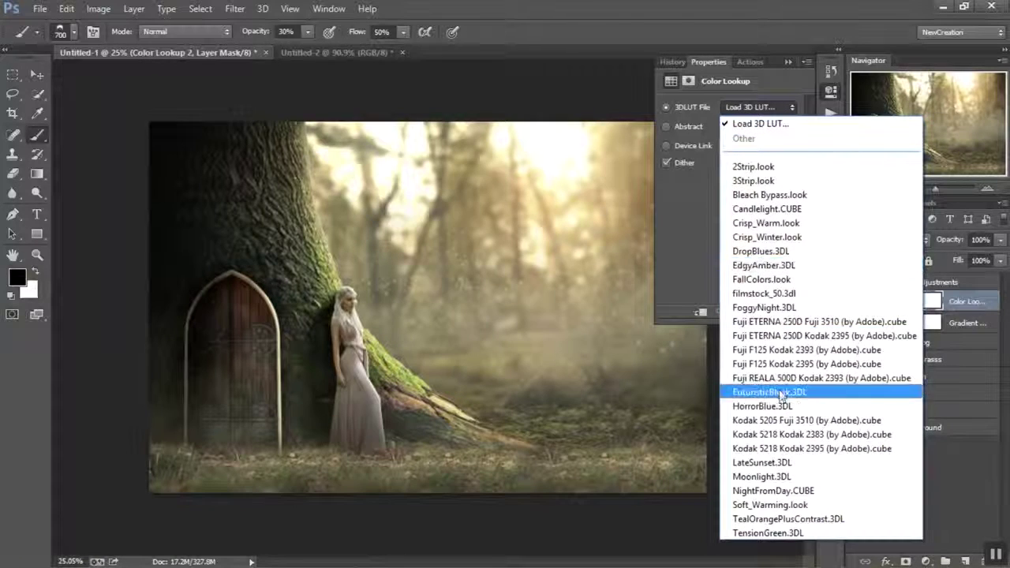
pyautogui.click(781, 392)
pyautogui.click(787, 61)
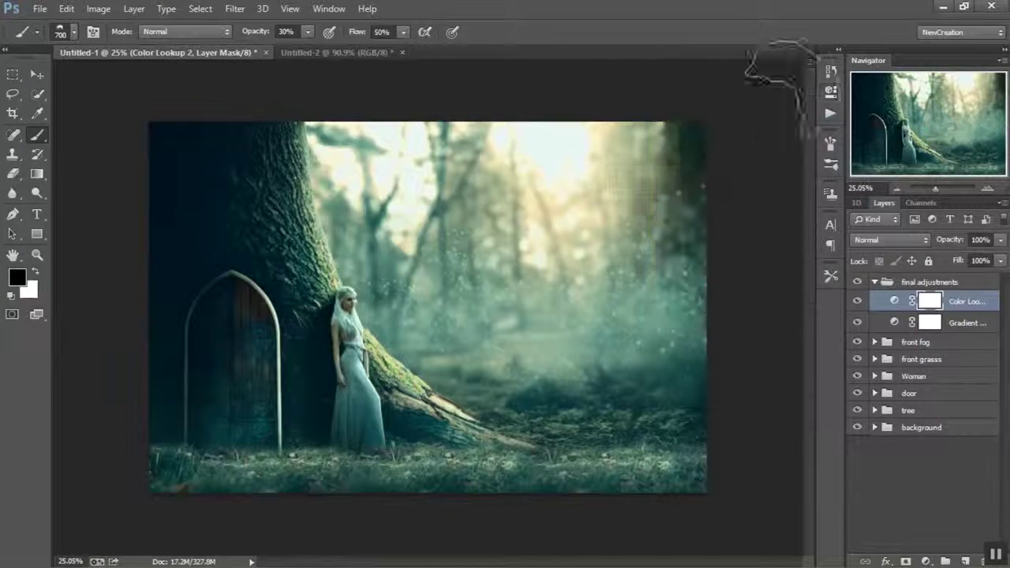
# Step: Lower the Color Lookup layer's opacity to 40% and compare the image with and without it
pyautogui.click(976, 240)
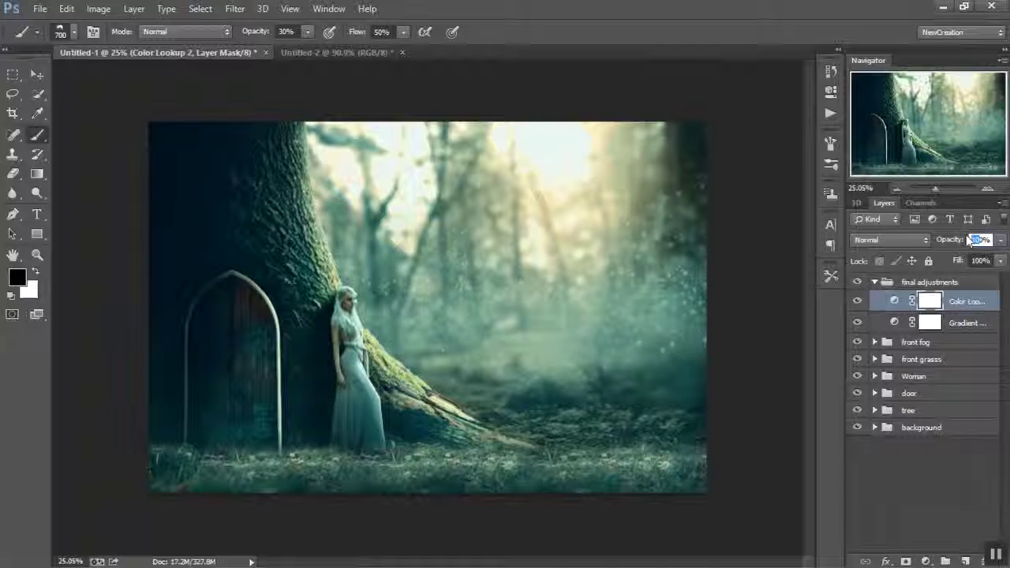
pyautogui.write('40')
pyautogui.press('Return')
pyautogui.click(857, 301)
pyautogui.click(858, 301)
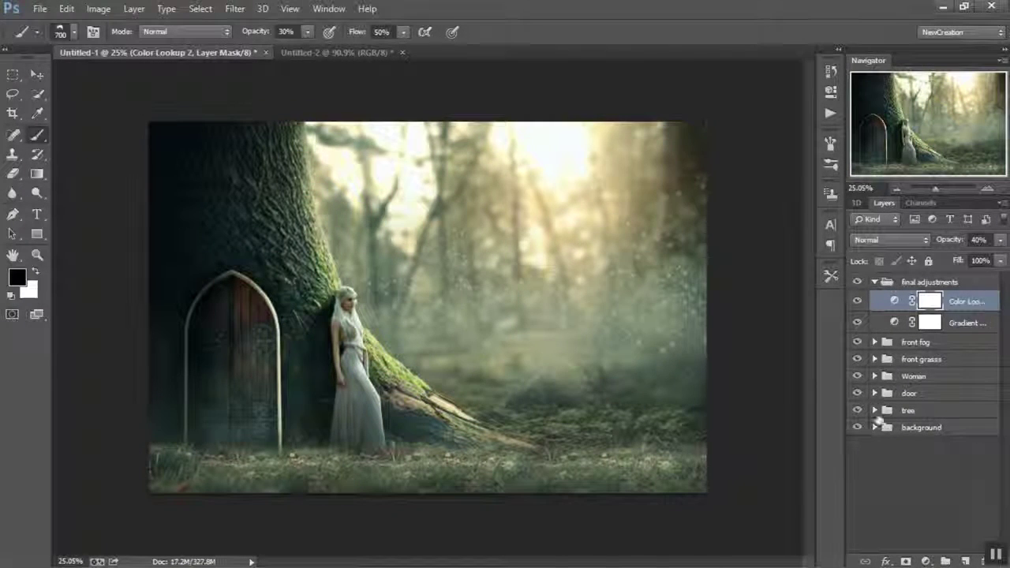
# Step: Add another Color Lookup adjustment on top using the TealOrangePlusContrast.3DL lookup table
pyautogui.click(925, 560)
pyautogui.click(868, 394)
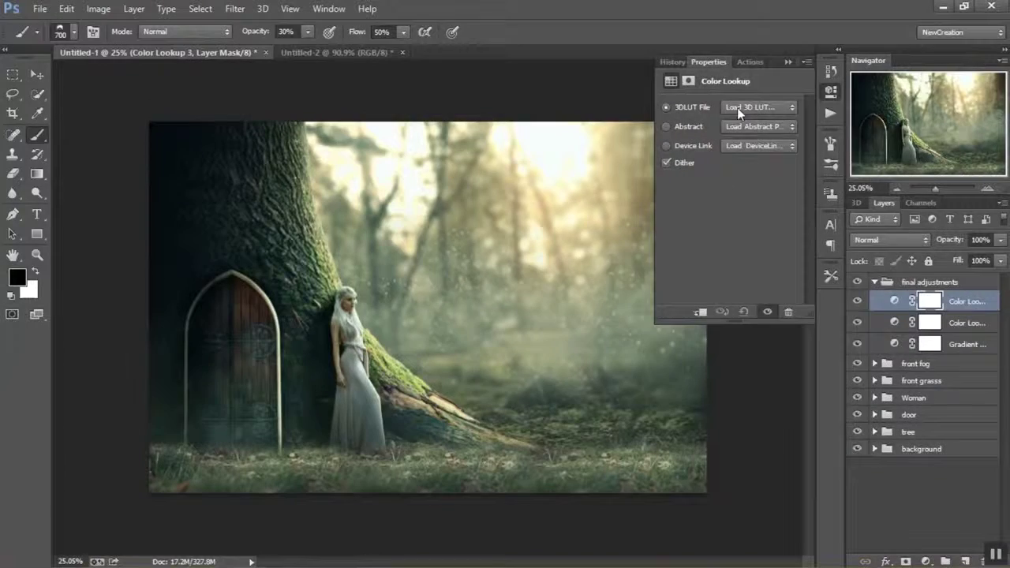
pyautogui.click(736, 107)
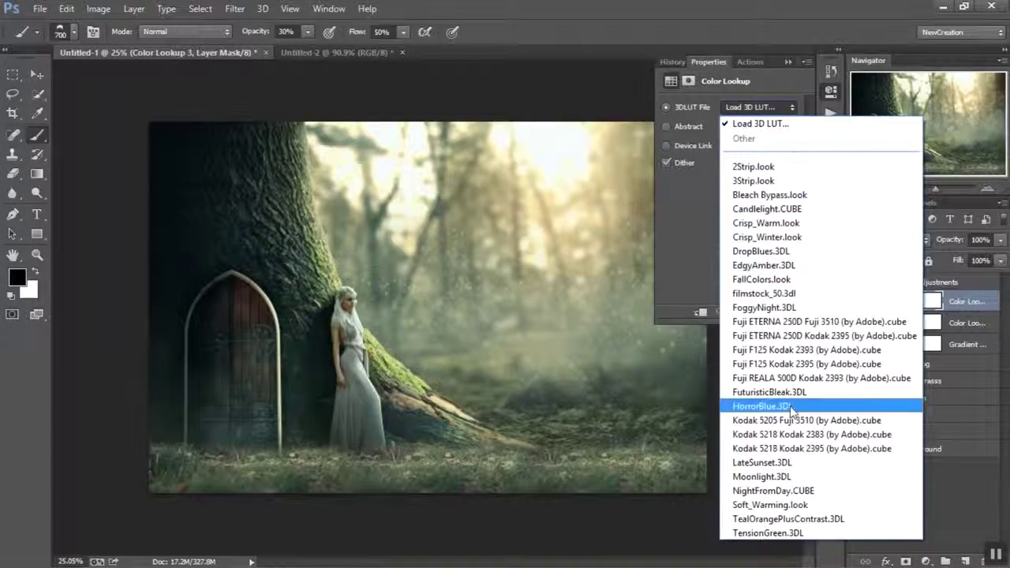
pyautogui.click(789, 519)
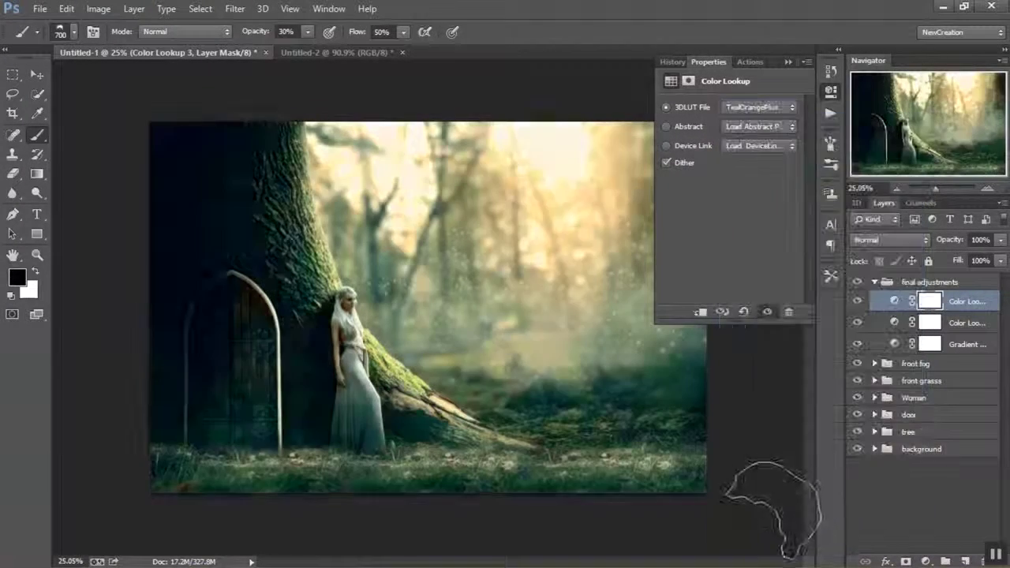
pyautogui.click(784, 61)
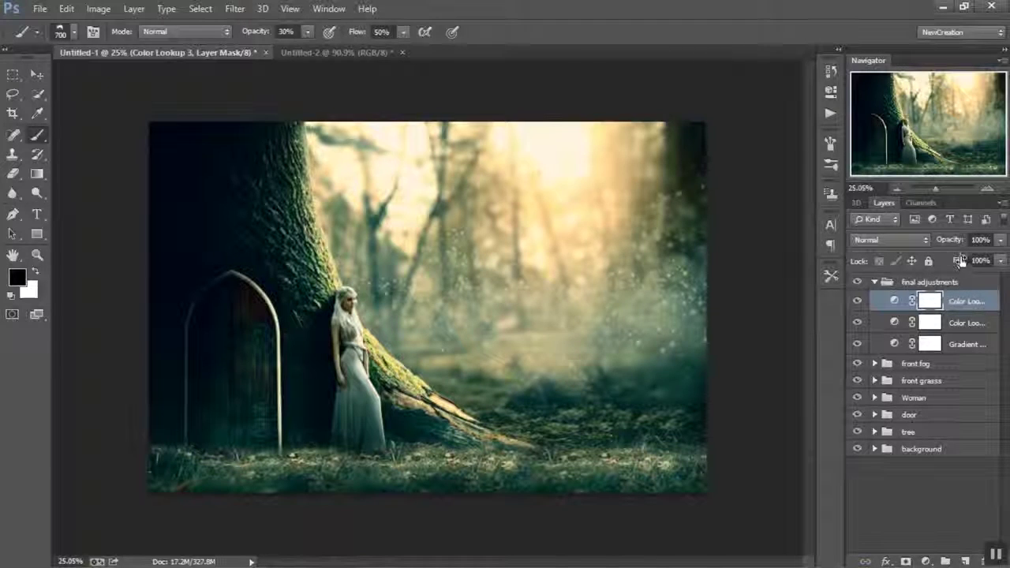
# Step: Set the upper Color Lookup layer's blend mode to Color and its opacity to 20%
pyautogui.click(889, 239)
pyautogui.click(867, 367)
pyautogui.moveTo(989, 240); pyautogui.dragTo(936, 243)
pyautogui.write('20')
pyautogui.press('Return')
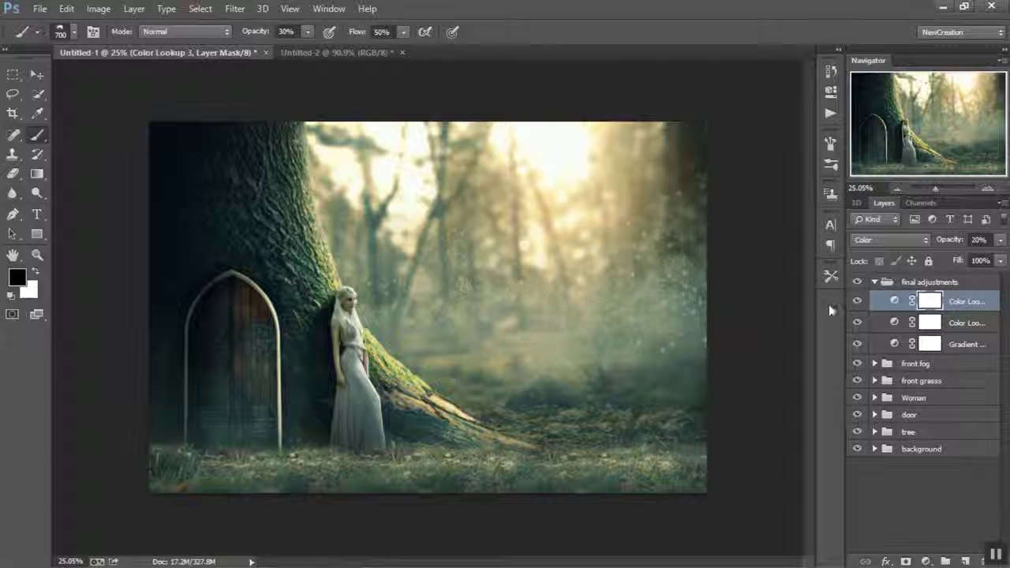
# Step: Compare the upper Color Lookup layer in different blend modes, toggling its visibility to judge the effect
pyautogui.click(889, 240)
pyautogui.click(898, 14)
pyautogui.click(856, 300)
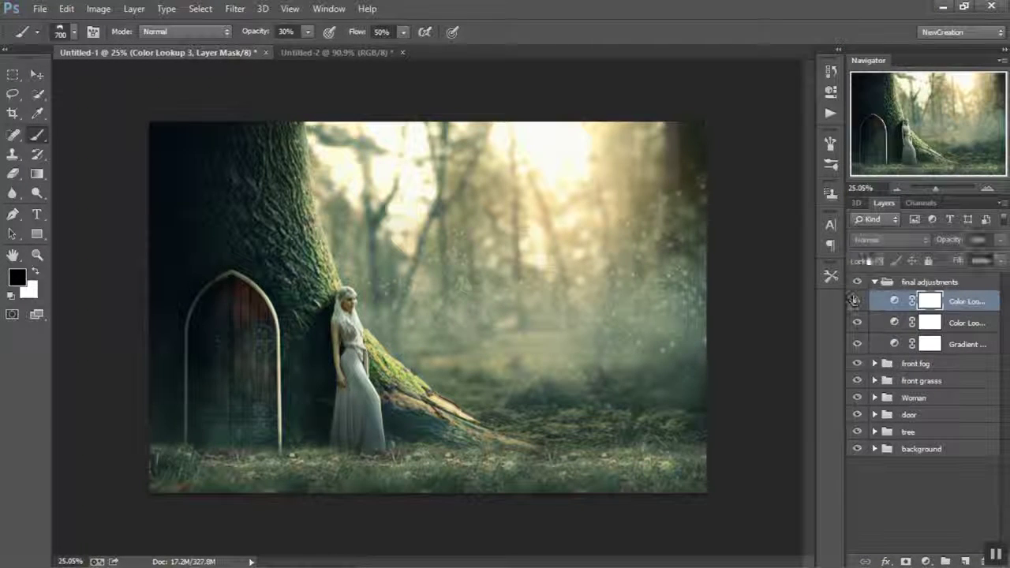
pyautogui.click(854, 300)
pyautogui.click(883, 240)
pyautogui.click(870, 361)
pyautogui.click(860, 300)
pyautogui.click(860, 301)
pyautogui.click(858, 302)
# Step: Add a Selective Color adjustment on top and set Cyan to -25% for the Yellows
pyautogui.click(927, 561)
pyautogui.click(919, 544)
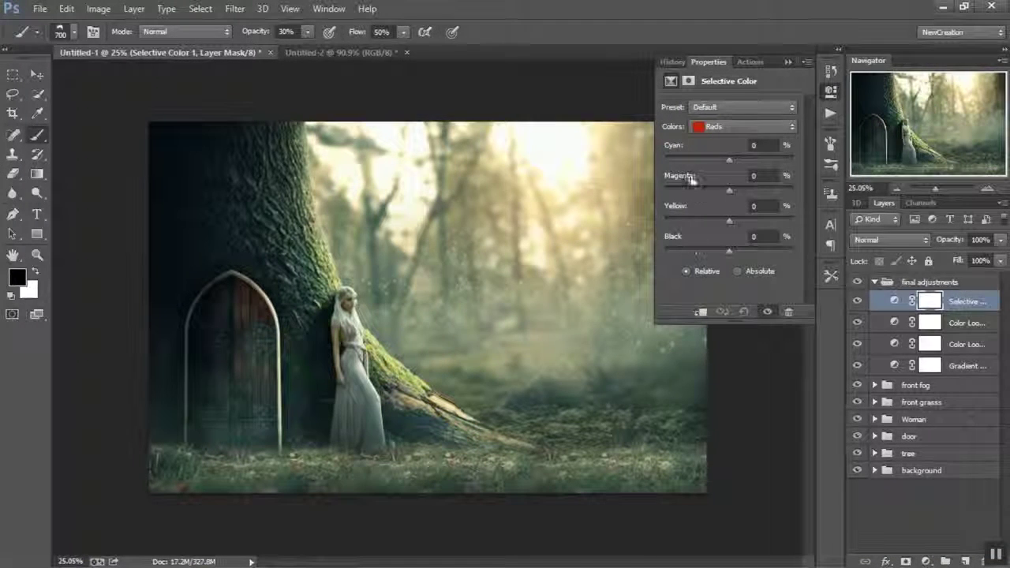
pyautogui.click(741, 127)
pyautogui.click(722, 139)
pyautogui.click(756, 147)
pyautogui.write('-25')
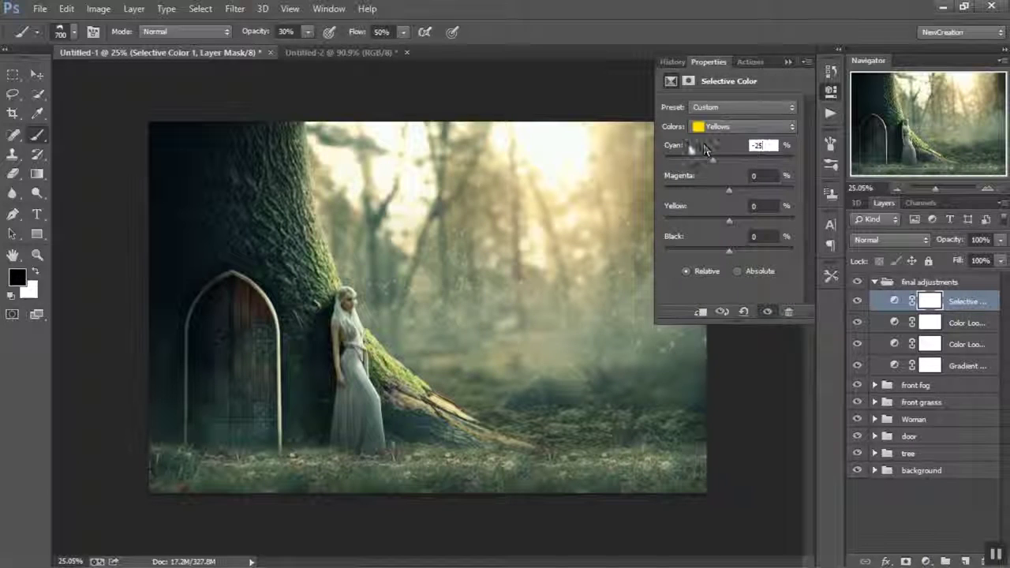
pyautogui.press('Tab')
# Step: For the Yellows, set Magenta to -8%, Yellow to -11% and Black to +15%
pyautogui.write('-')
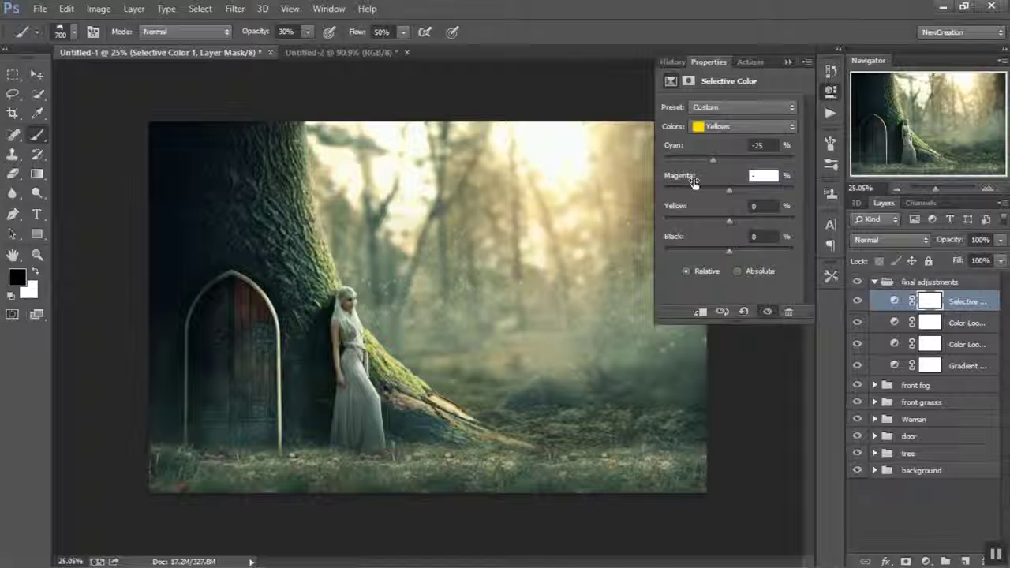
pyautogui.write('6')
pyautogui.press('Tab')
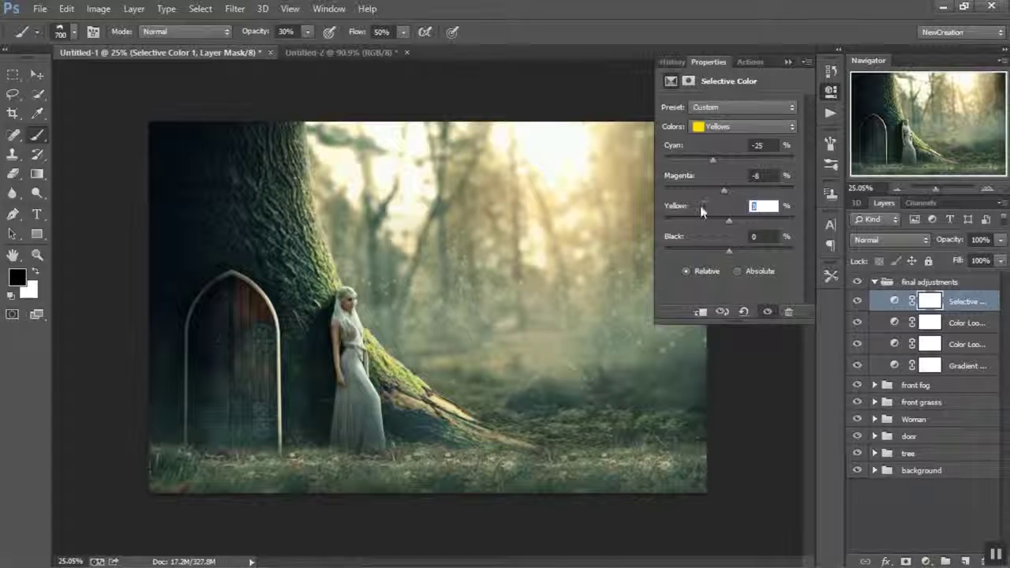
pyautogui.write('-11')
pyautogui.press('Tab')
pyautogui.write('15')
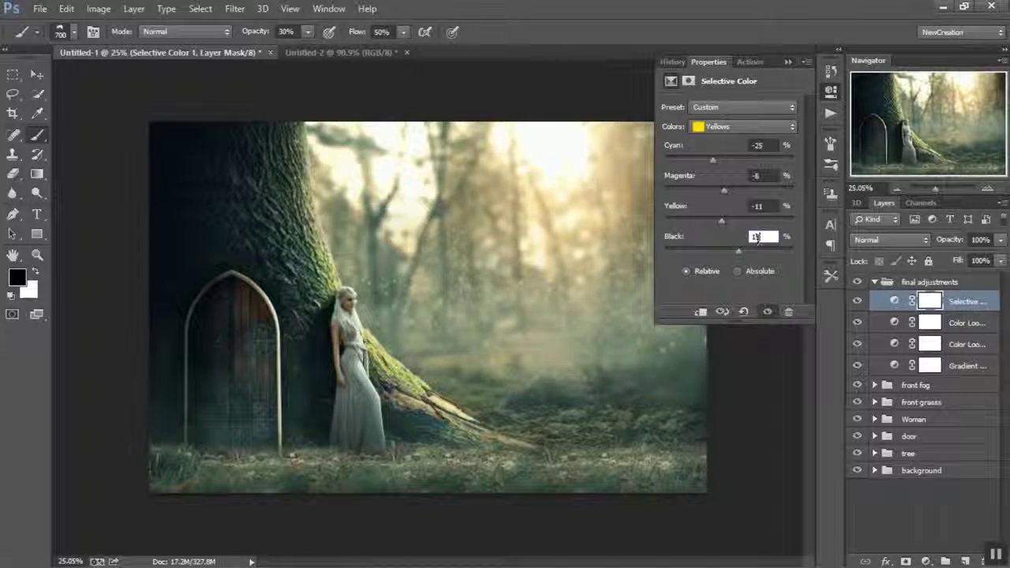
# Step: For the Greens, set Cyan to -95%, raise Magenta and Yellow, and reduce Black
pyautogui.click(718, 129)
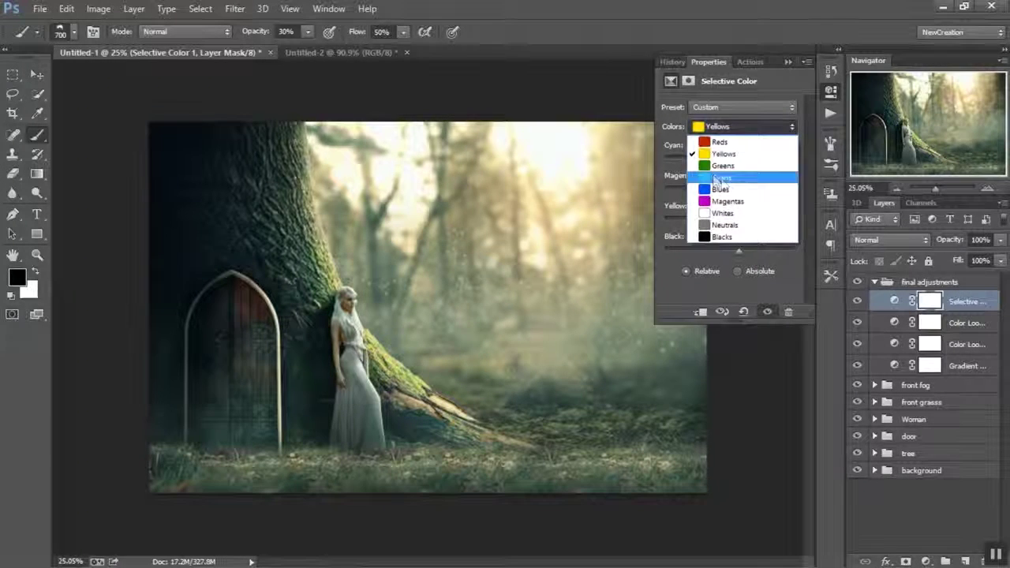
pyautogui.click(717, 166)
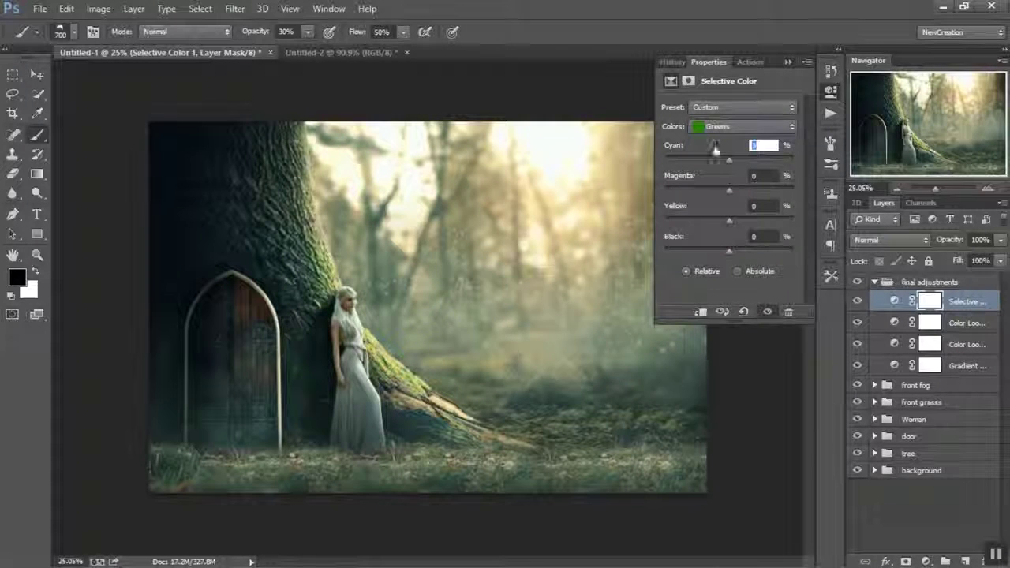
pyautogui.moveTo(701, 161); pyautogui.dragTo(667, 169)
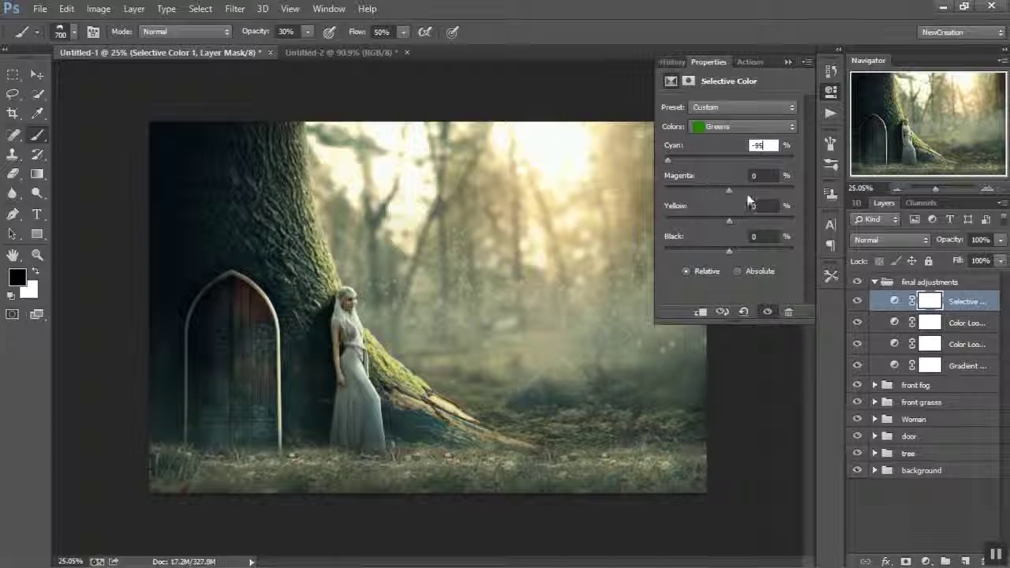
pyautogui.moveTo(732, 192); pyautogui.dragTo(743, 191)
pyautogui.moveTo(732, 228); pyautogui.dragTo(760, 228)
pyautogui.moveTo(728, 263); pyautogui.dragTo(691, 257)
# Step: For the Whites, set Cyan to -17%, Magenta to -23%, Yellow to -9% and Black to +26%
pyautogui.click(722, 127)
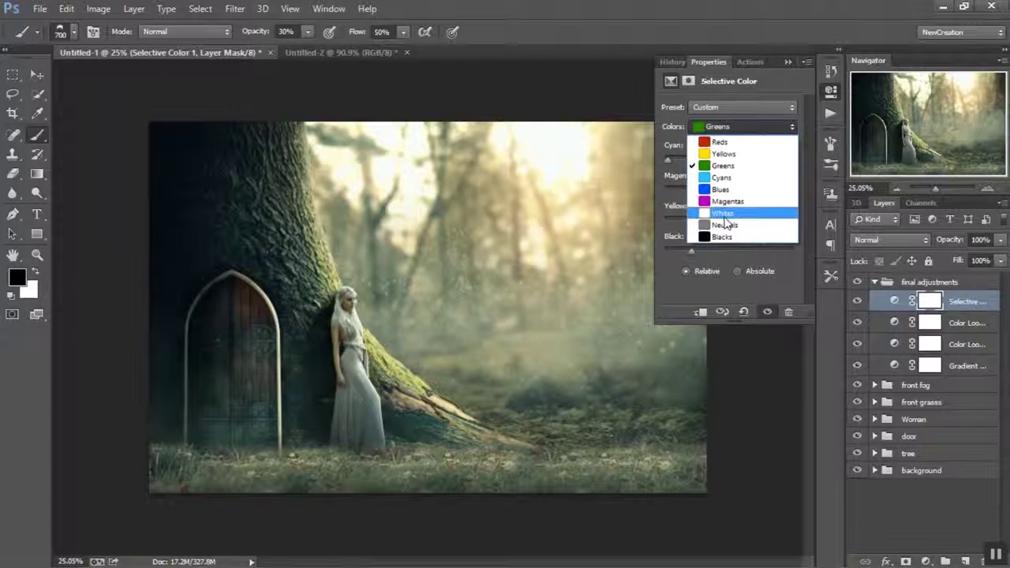
pyautogui.click(726, 220)
pyautogui.moveTo(727, 160); pyautogui.dragTo(749, 254)
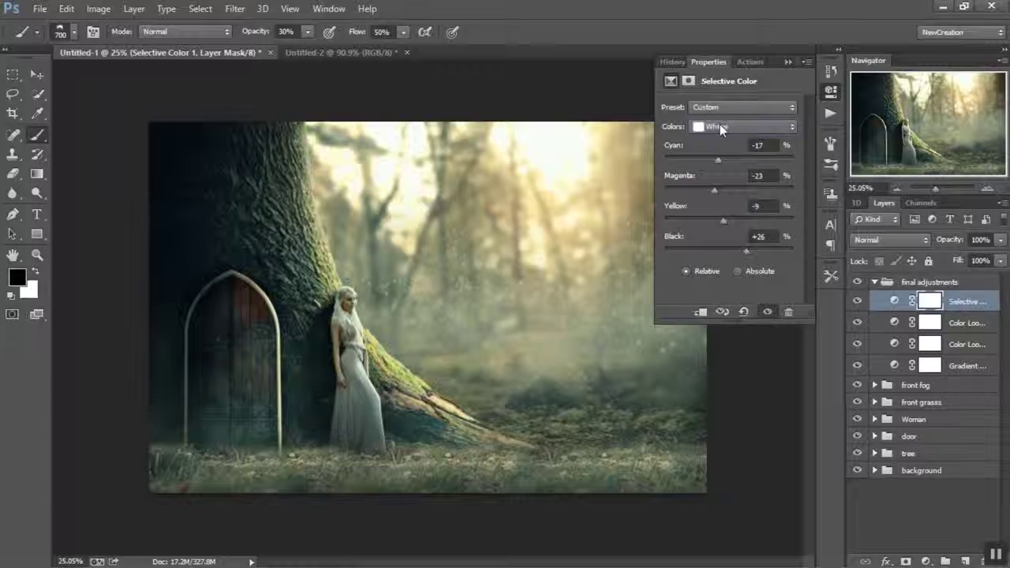
# Step: For the Neutrals, set Cyan to +2%, Magenta to +8% and Yellow to -3%, and slightly lower Black
pyautogui.click(720, 129)
pyautogui.click(724, 225)
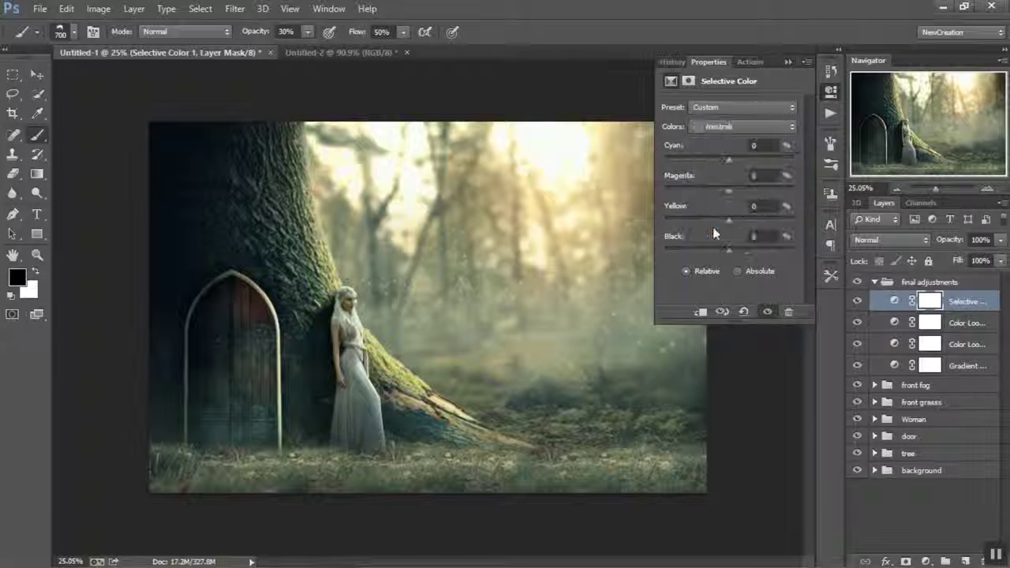
pyautogui.moveTo(729, 160); pyautogui.dragTo(726, 225)
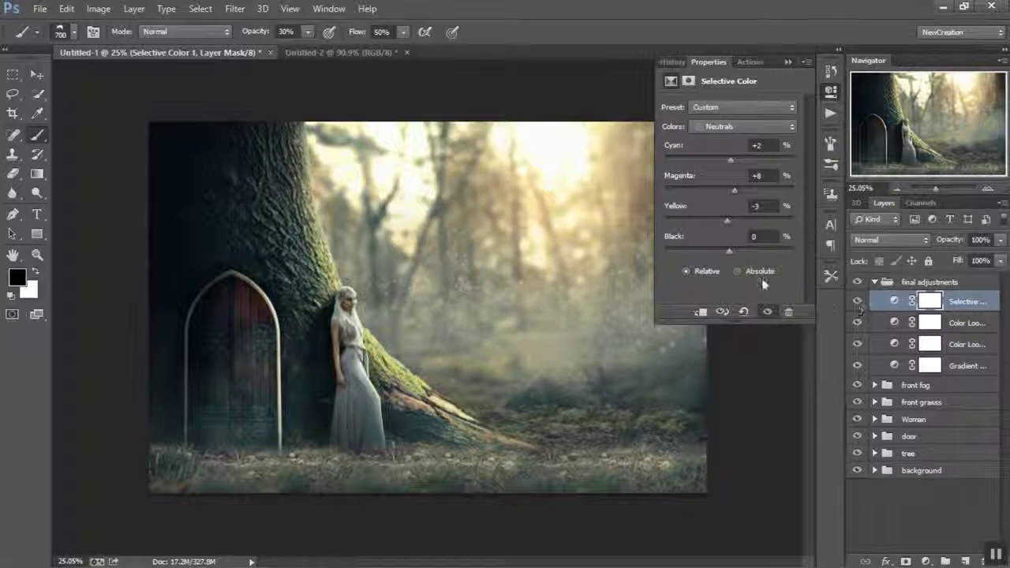
pyautogui.moveTo(728, 250); pyautogui.dragTo(725, 252)
# Step: Compare the image with and without the Selective Color adjustment
pyautogui.click(856, 300)
pyautogui.click(856, 301)
pyautogui.click(788, 62)
pyautogui.click(855, 301)
pyautogui.click(854, 302)
pyautogui.scroll(-3, 489, 272)
pyautogui.scroll(2, 489, 272)
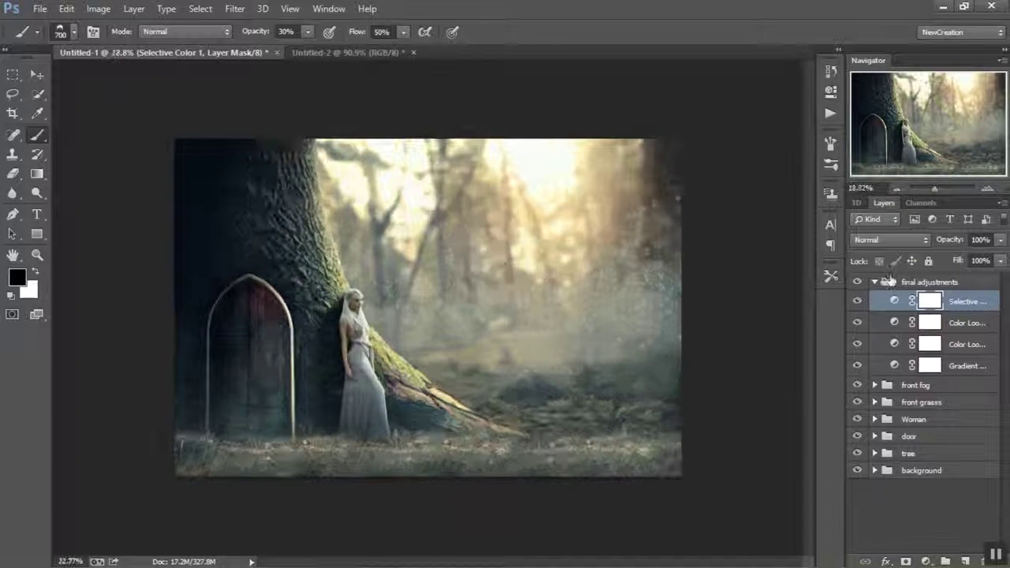
# Step: Lower the Selective Color layer's fill to 60% and compare the image with and without the layer
pyautogui.click(888, 282)
pyautogui.click(874, 281)
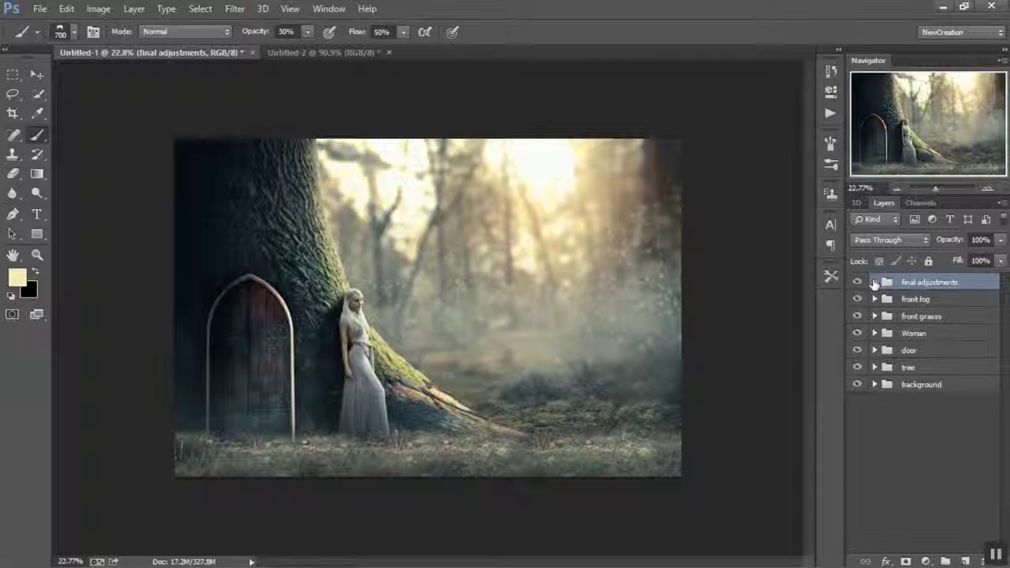
pyautogui.click(874, 282)
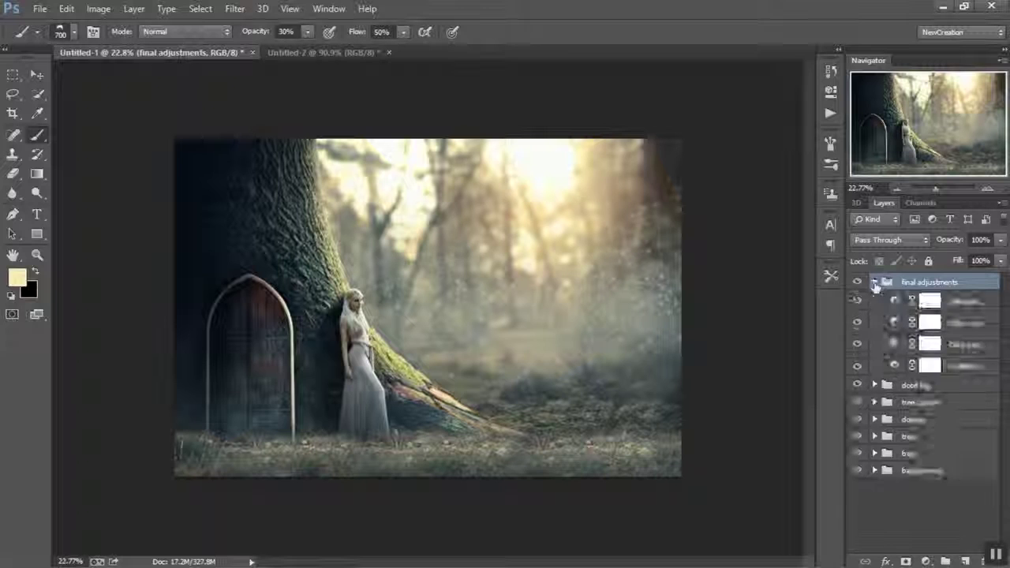
pyautogui.click(967, 304)
pyautogui.write('70')
pyautogui.press('Return')
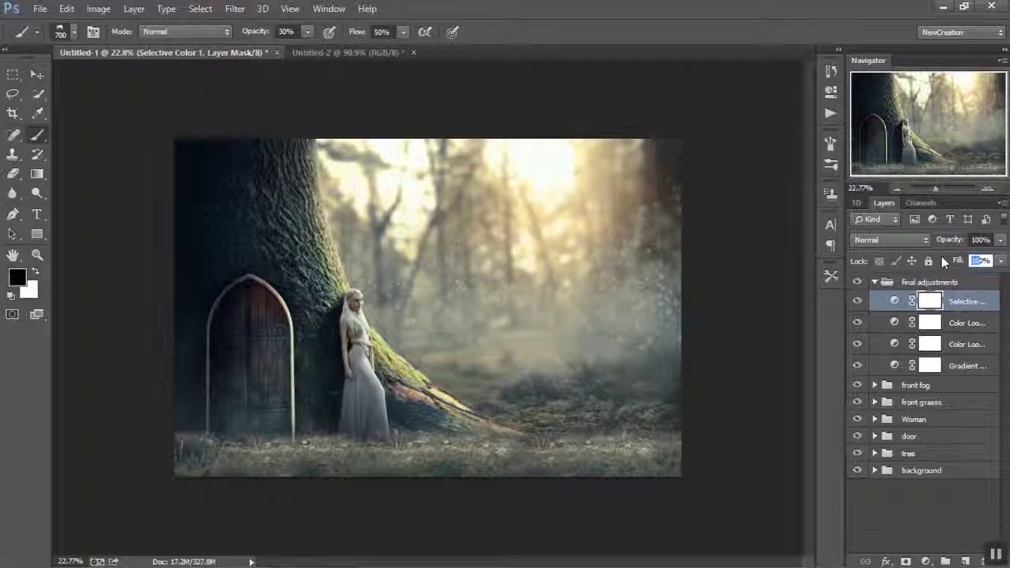
pyautogui.write('60')
pyautogui.press('Return')
pyautogui.click(857, 301)
pyautogui.click(858, 300)
# Step: Collapse the final adjustments group and look through the contents of the door, tree, front grass and Woman groups
pyautogui.press('v')
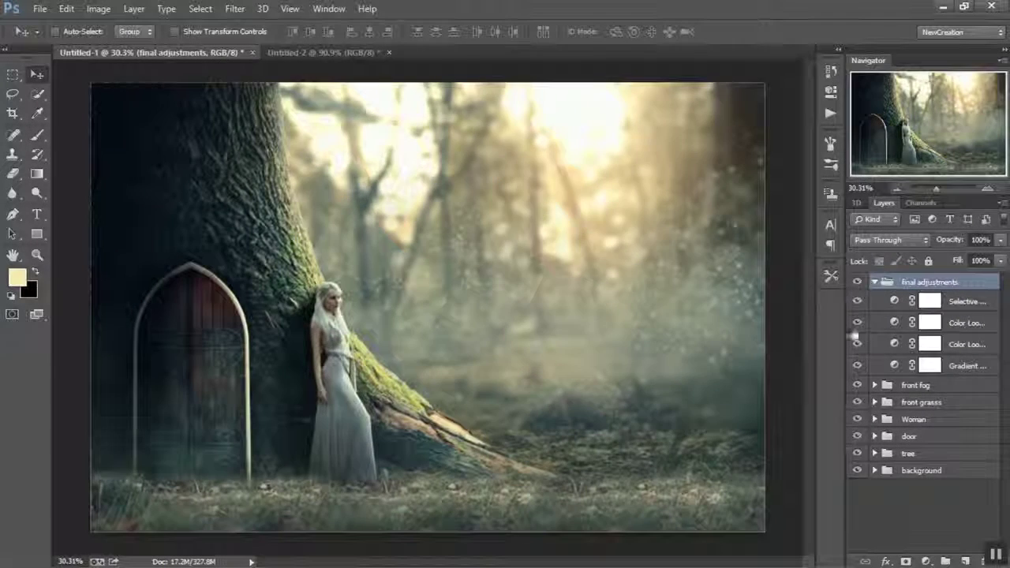
pyautogui.click(876, 283)
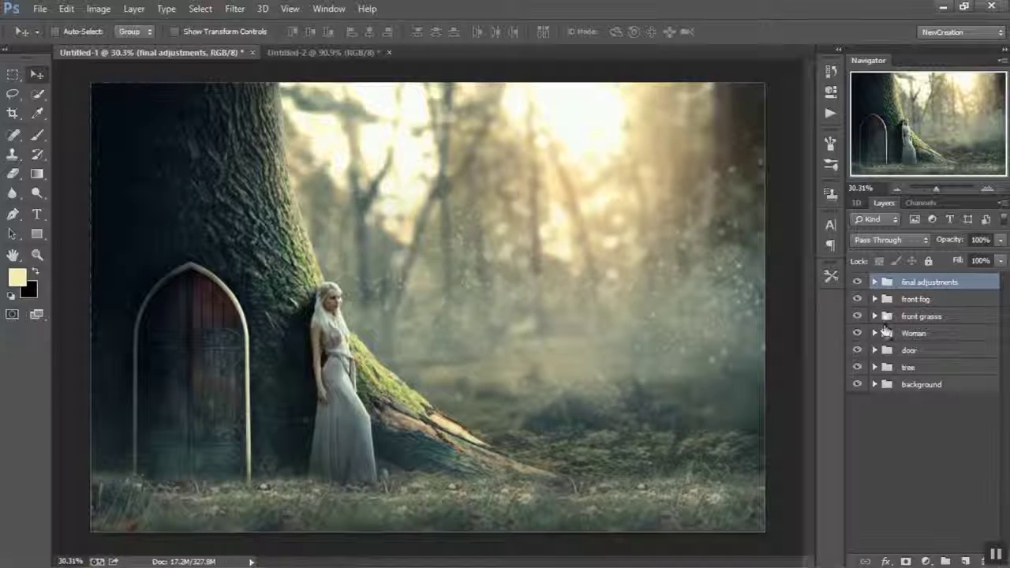
pyautogui.scroll(-1, 618, 333)
pyautogui.click(874, 366)
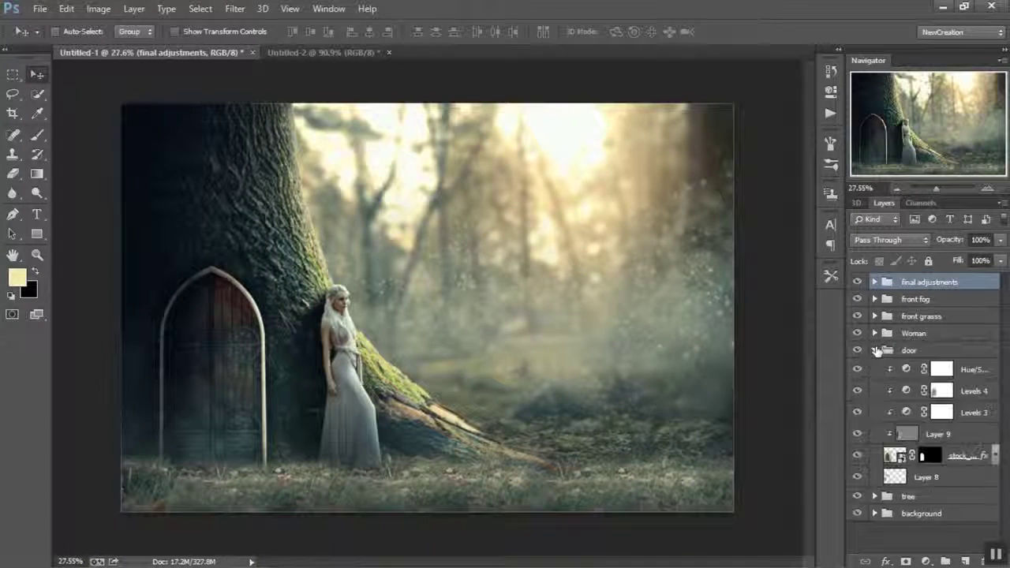
pyautogui.click(874, 367)
pyautogui.click(874, 367)
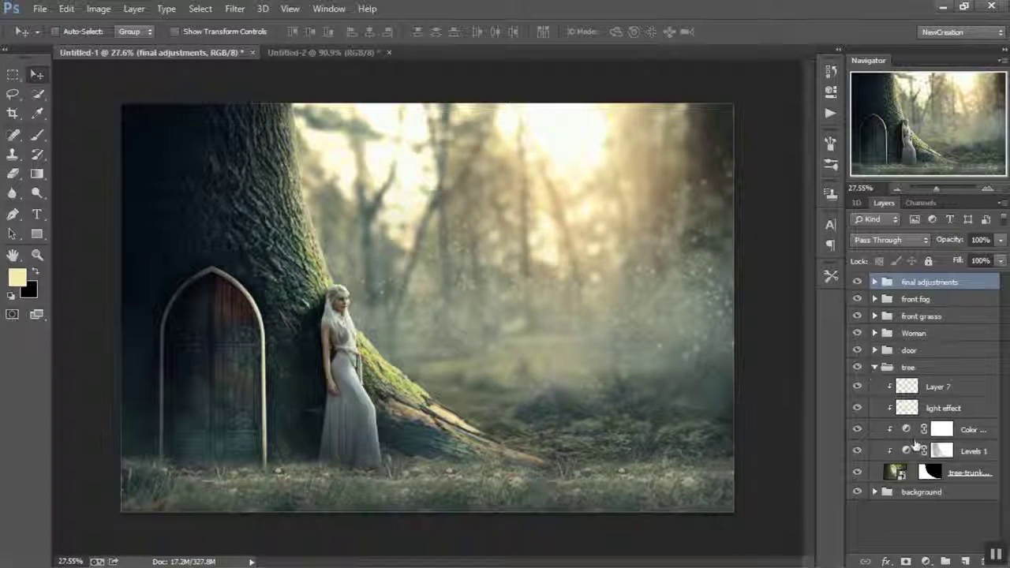
pyautogui.click(874, 367)
pyautogui.click(873, 316)
pyautogui.click(873, 316)
pyautogui.click(875, 333)
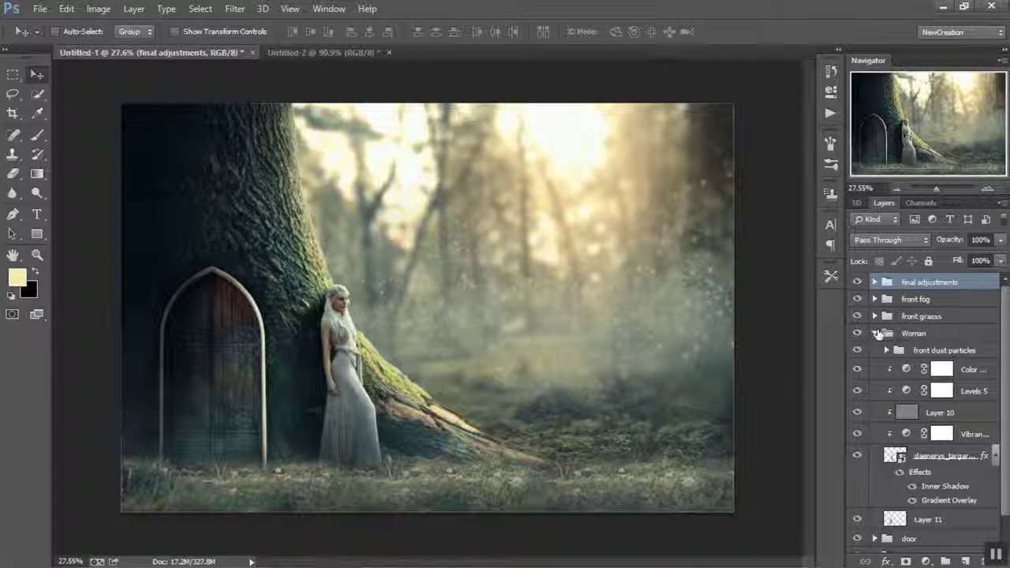
pyautogui.click(875, 333)
# Step: Expand the background group, try different opacities on its fog group, and set it to 40%
pyautogui.click(875, 384)
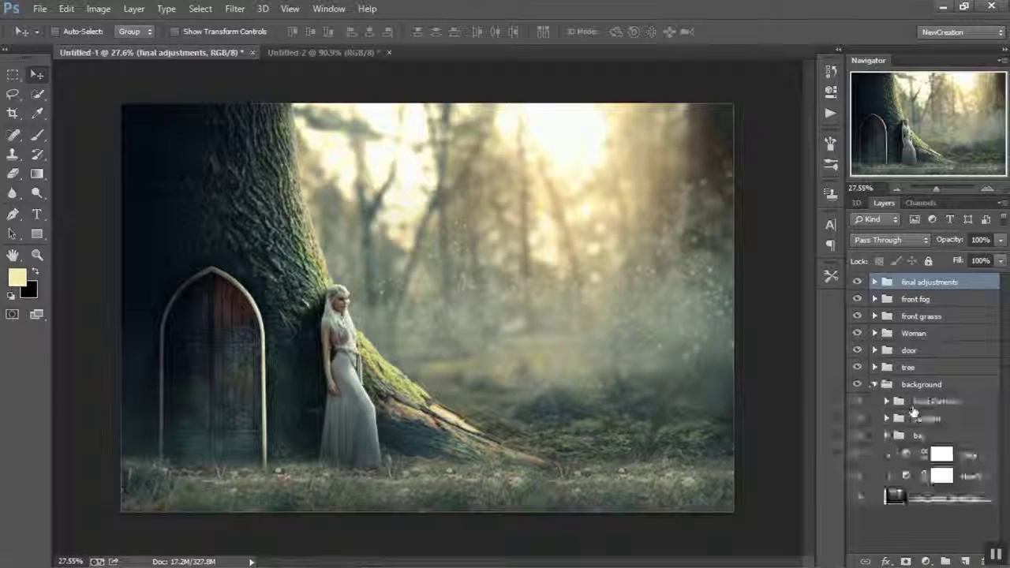
pyautogui.click(927, 418)
pyautogui.click(918, 436)
pyautogui.press('9')
pyautogui.click(963, 243)
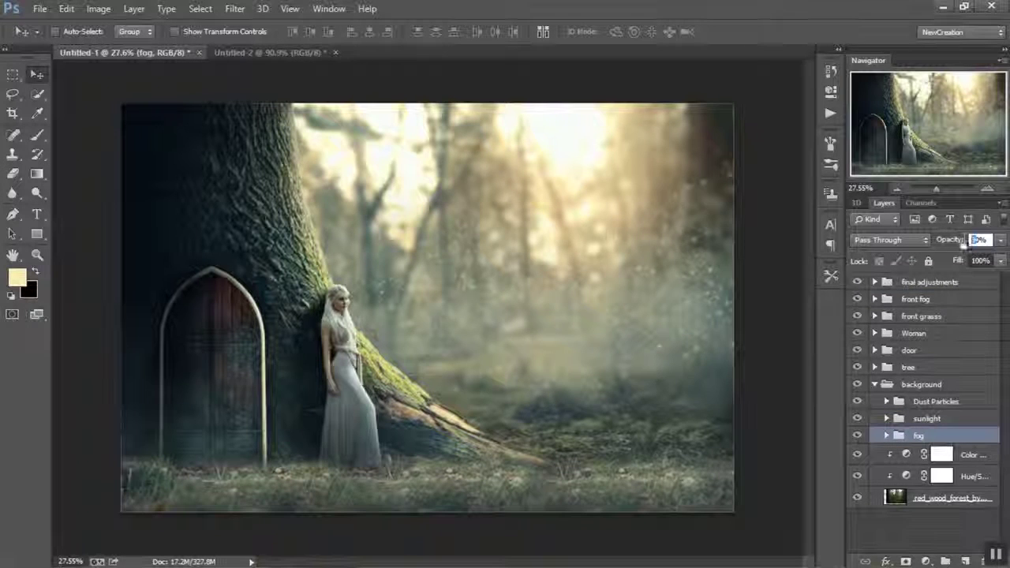
pyautogui.hotkey('shift', 'Down')
pyautogui.hotkey('shift', 'Down')
pyautogui.hotkey('shift', 'Down')
pyautogui.hotkey('shift', 'Up')
pyautogui.hotkey('shift', 'Up')
pyautogui.hotkey('shift', 'Up')
pyautogui.hotkey('shift', 'Up')
pyautogui.hotkey('shift', 'Down')
pyautogui.hotkey('shift', 'Down')
pyautogui.hotkey('shift', 'Down')
pyautogui.hotkey('shift', 'Down')
pyautogui.hotkey('shift', 'Up')
pyautogui.hotkey('shift', 'Up')
pyautogui.hotkey('shift', 'Up')
pyautogui.hotkey('shift', 'Up')
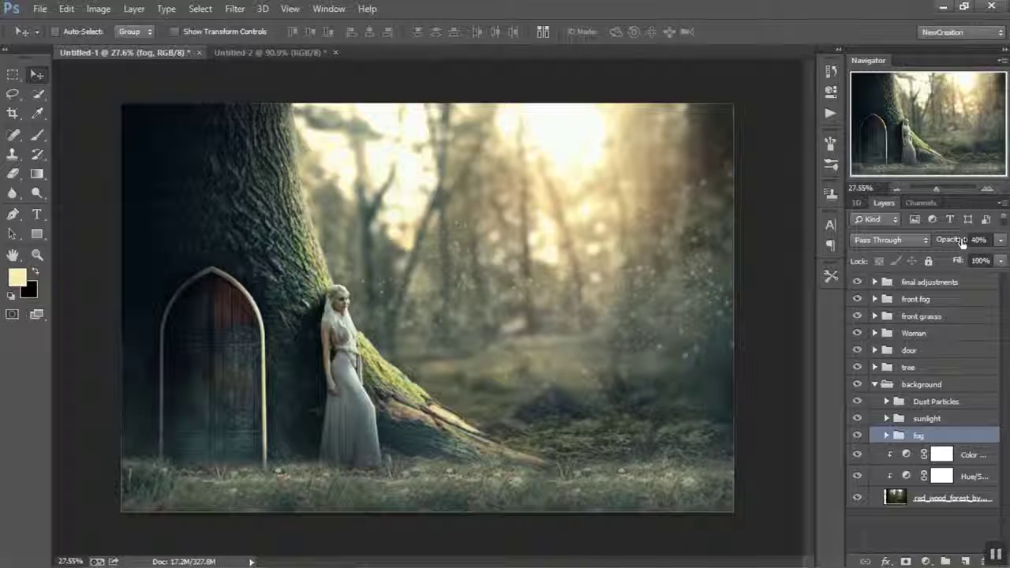
# Step: Compare the image with and without the background fog group
pyautogui.click(857, 436)
pyautogui.click(856, 435)
pyautogui.click(856, 435)
pyautogui.click(856, 435)
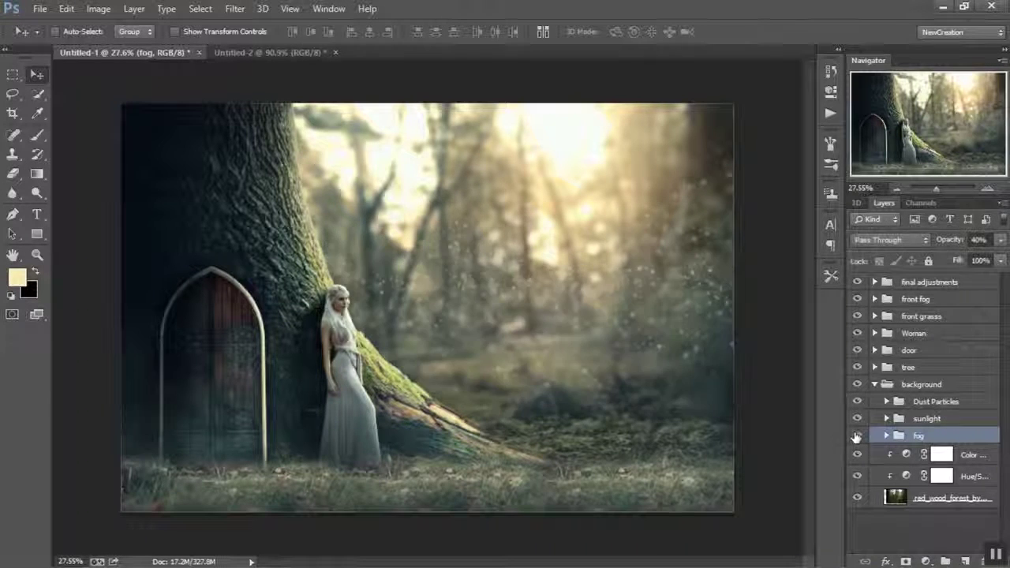
pyautogui.scroll(-1, 516, 283)
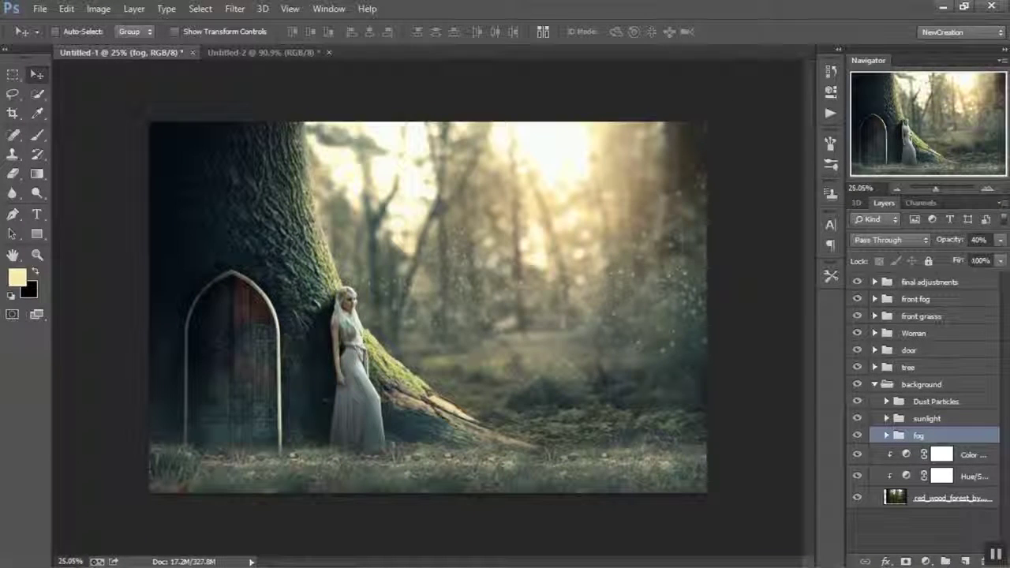